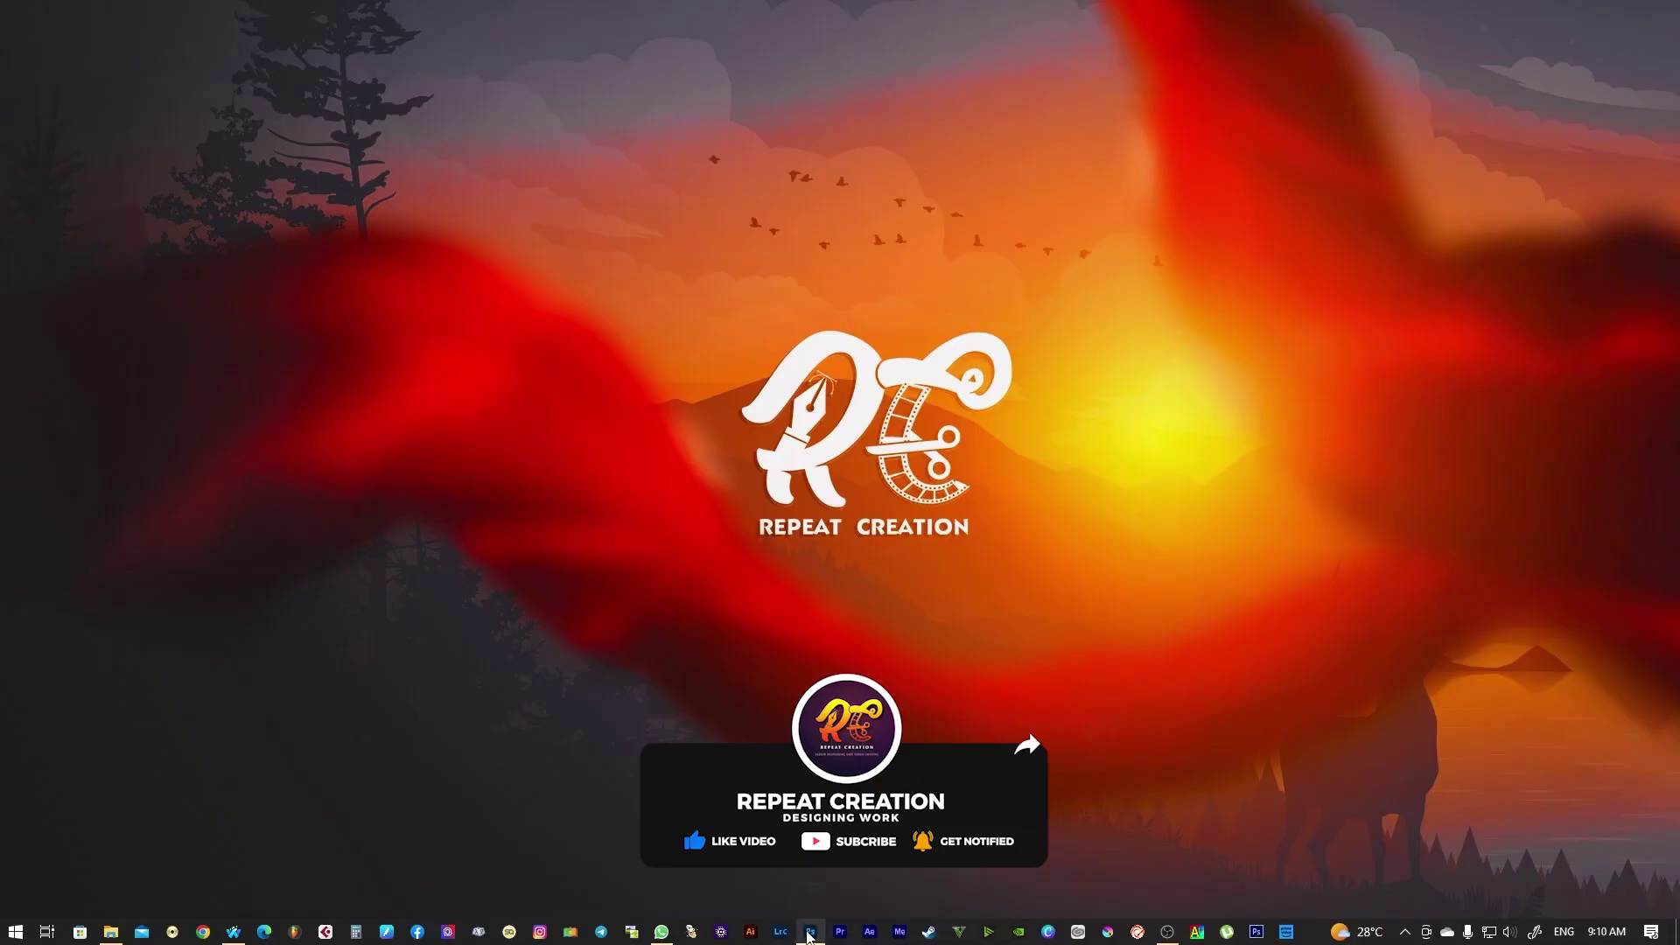
Restore the Photoshop window from the taskbar to reach the empty workspace
left_click(810, 933)
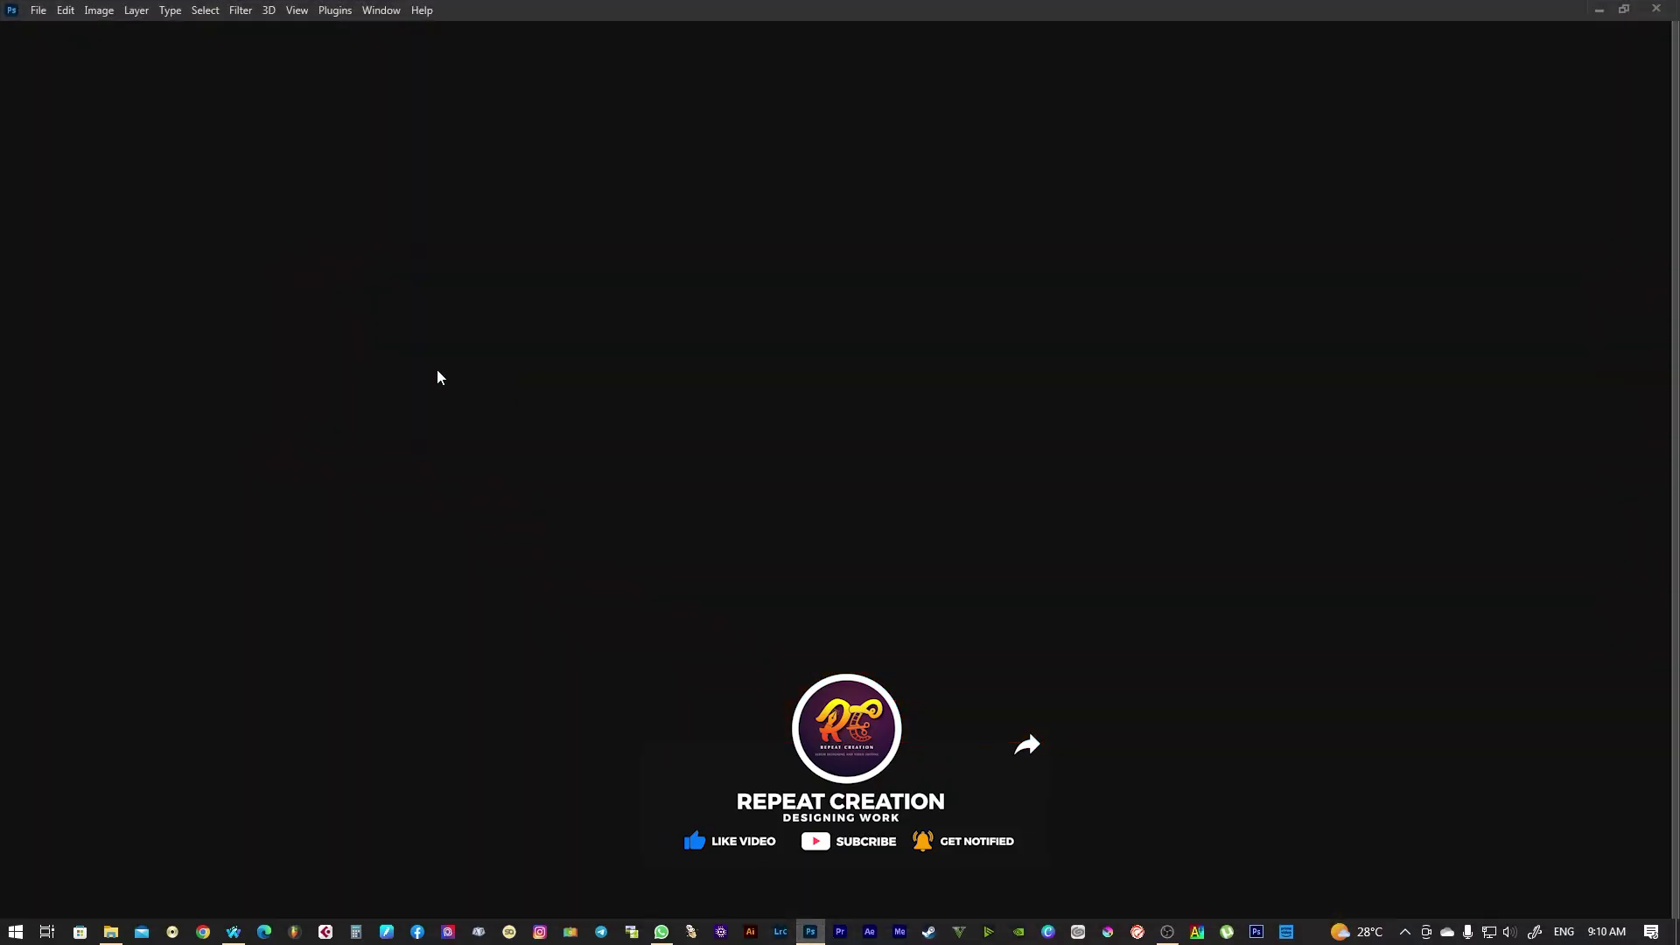
Create a white 36 x 12 in, 300 ppi document and duplicate its Background layer
left_click(38, 10)
left_click(52, 29)
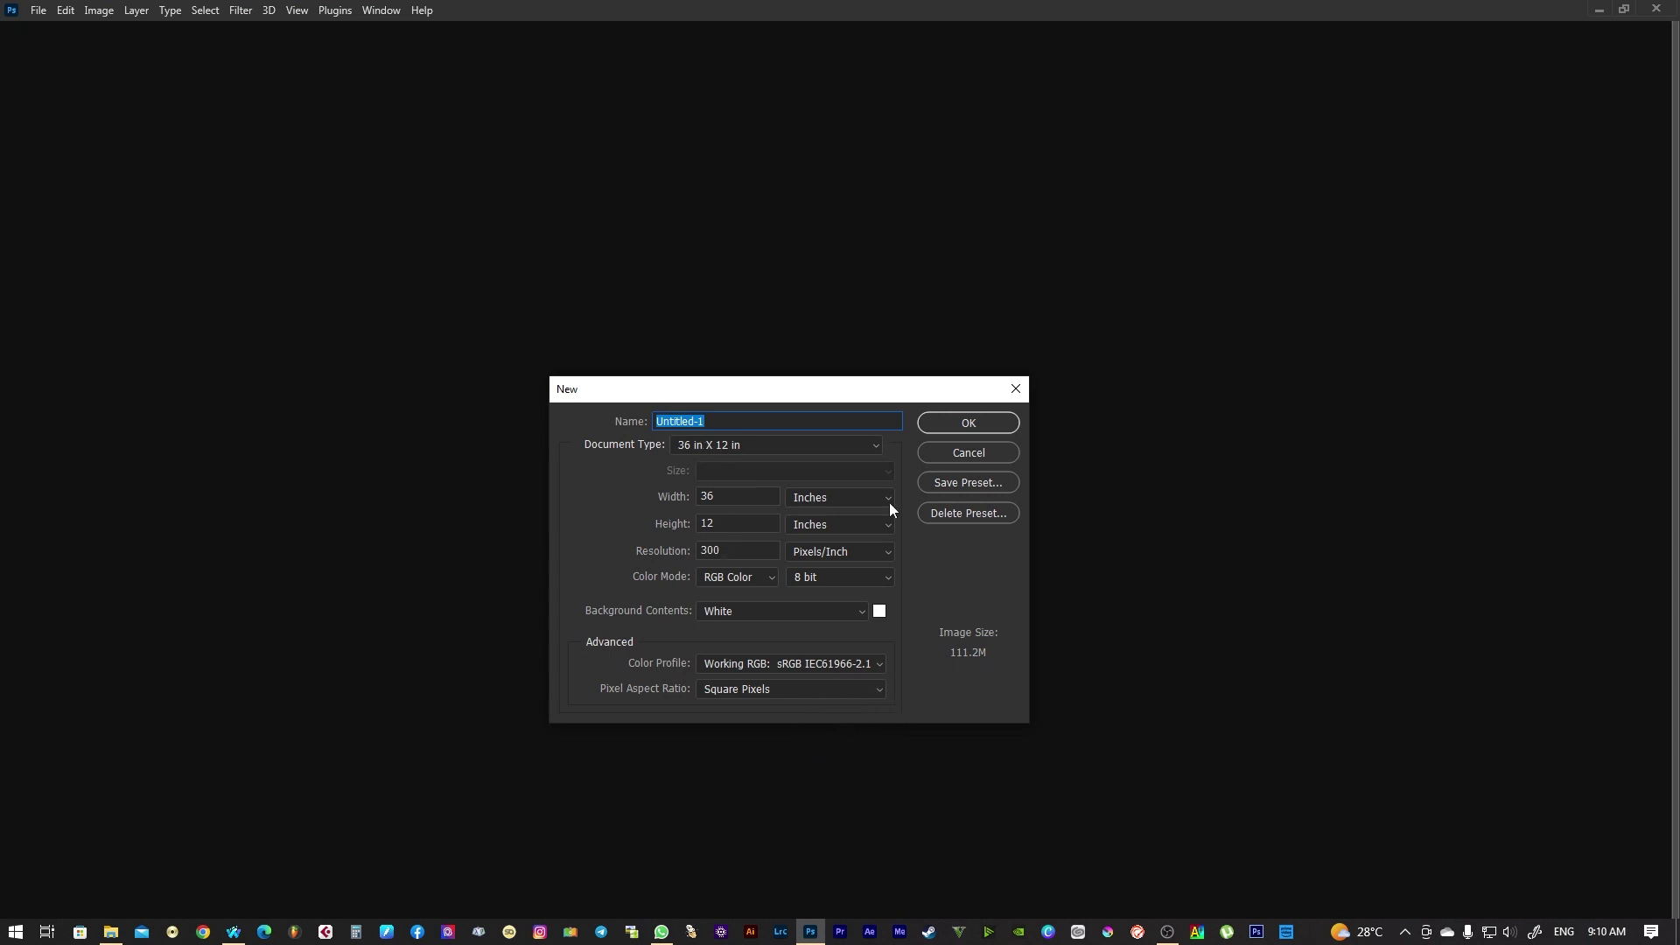
left_click(957, 423)
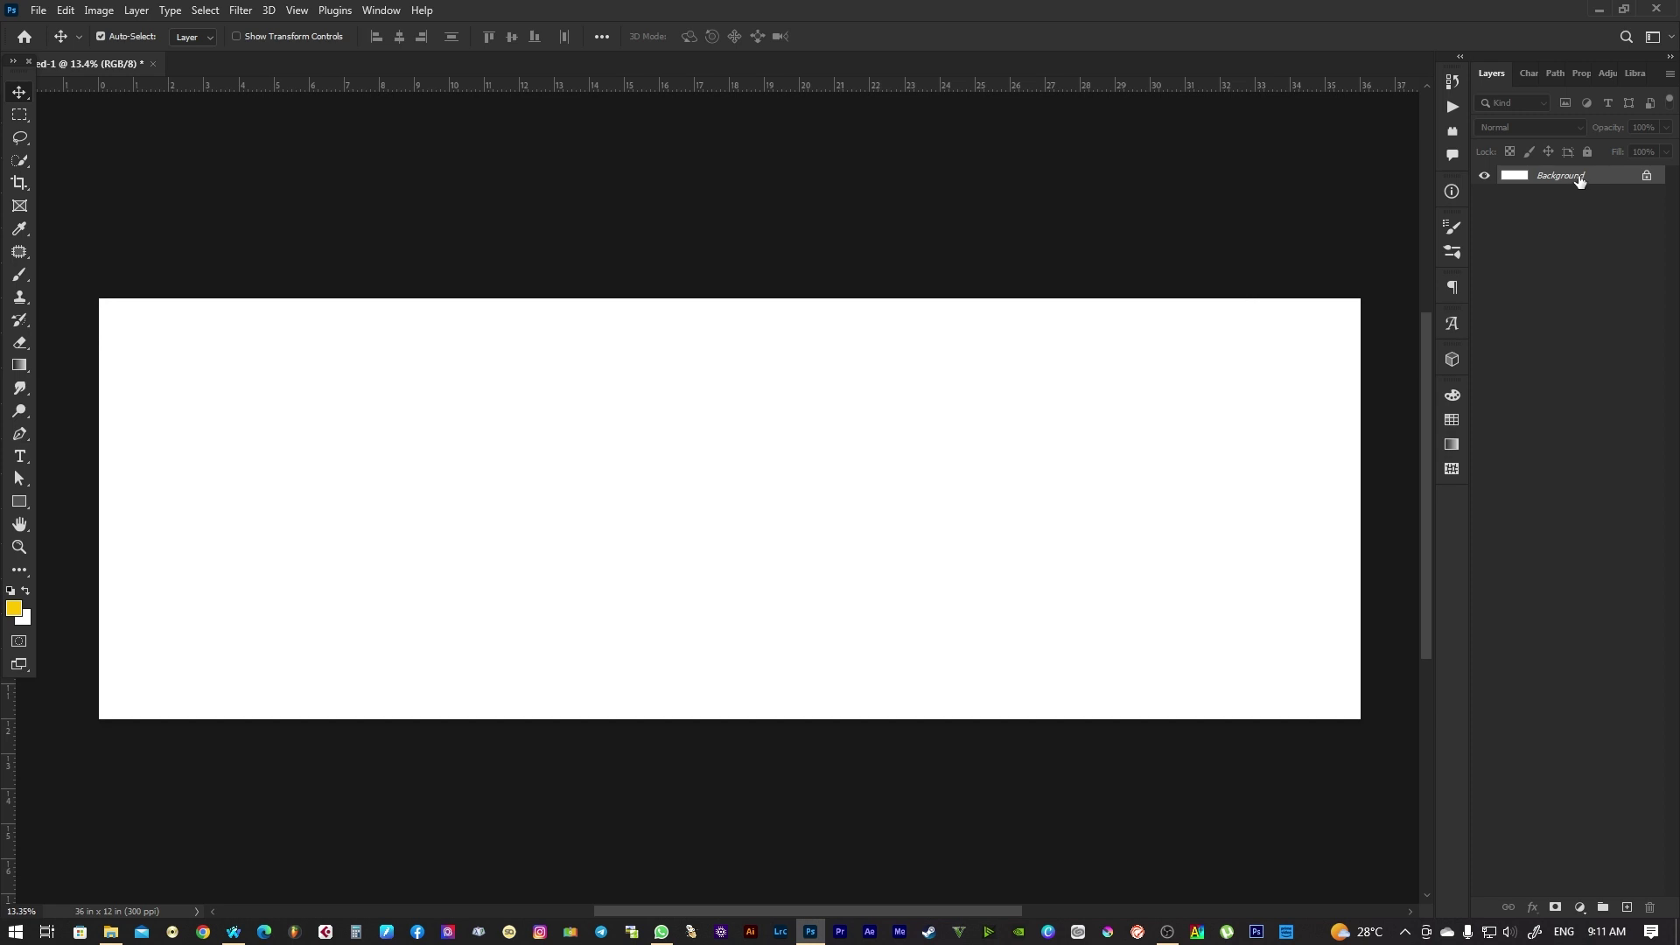
left_click_drag(1579, 180, 1628, 904)
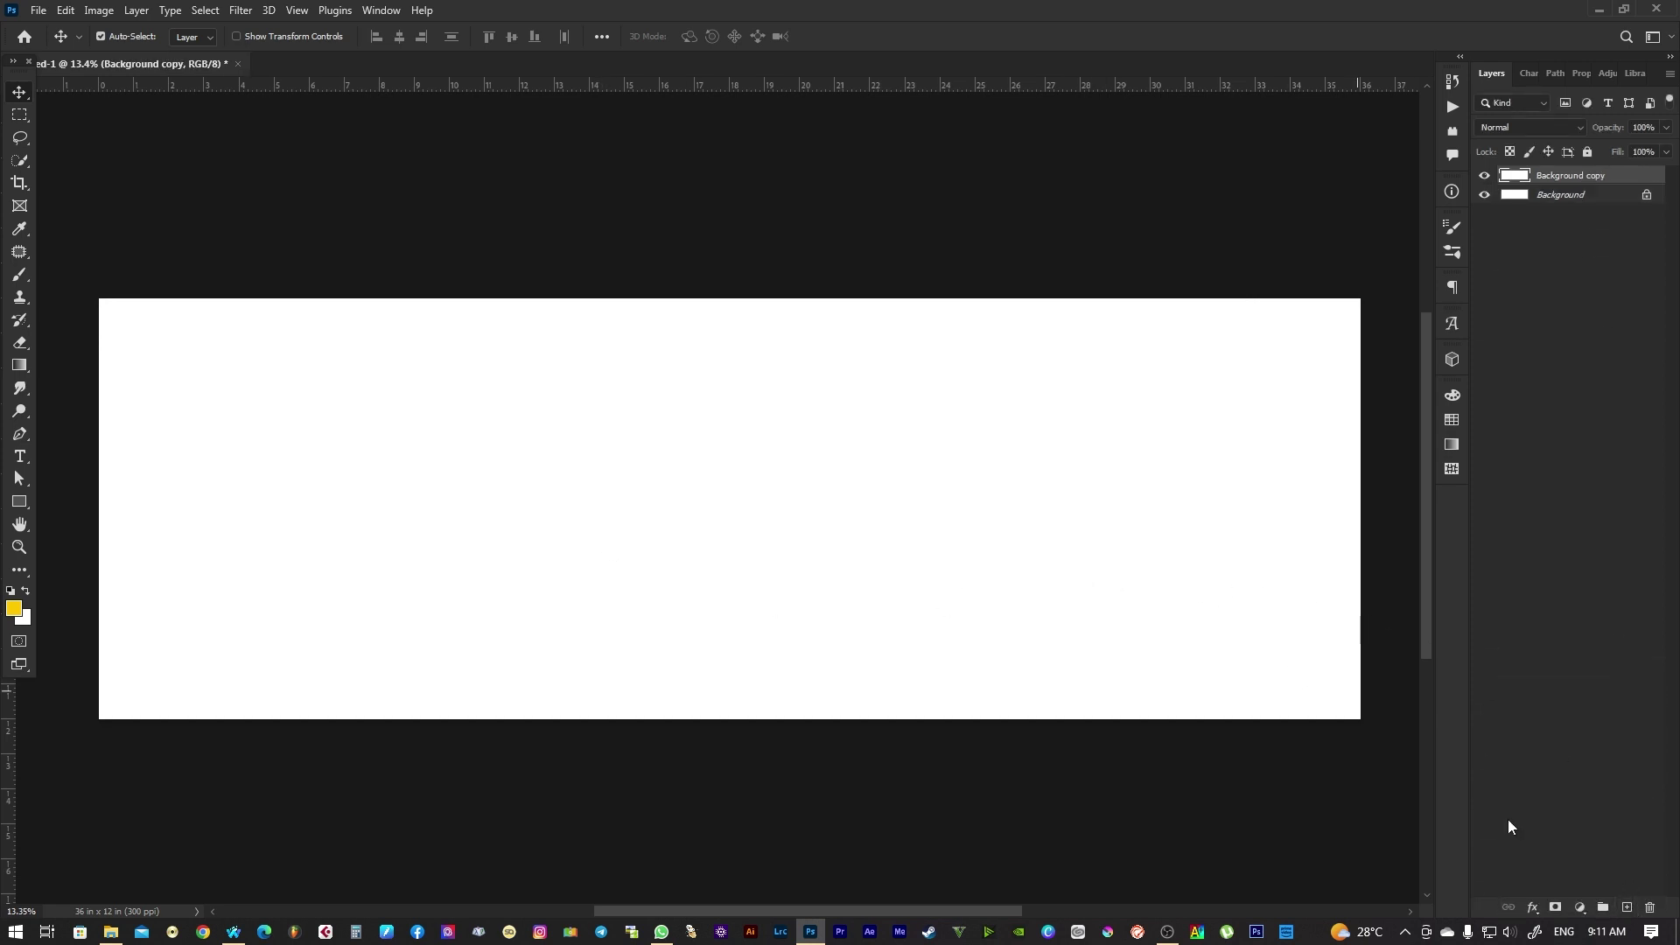
left_click(1534, 907)
Add a Gradient Overlay to the copy and set its left stop to orange ff5400
left_click(1562, 850)
left_click_drag(1082, 350, 991, 451)
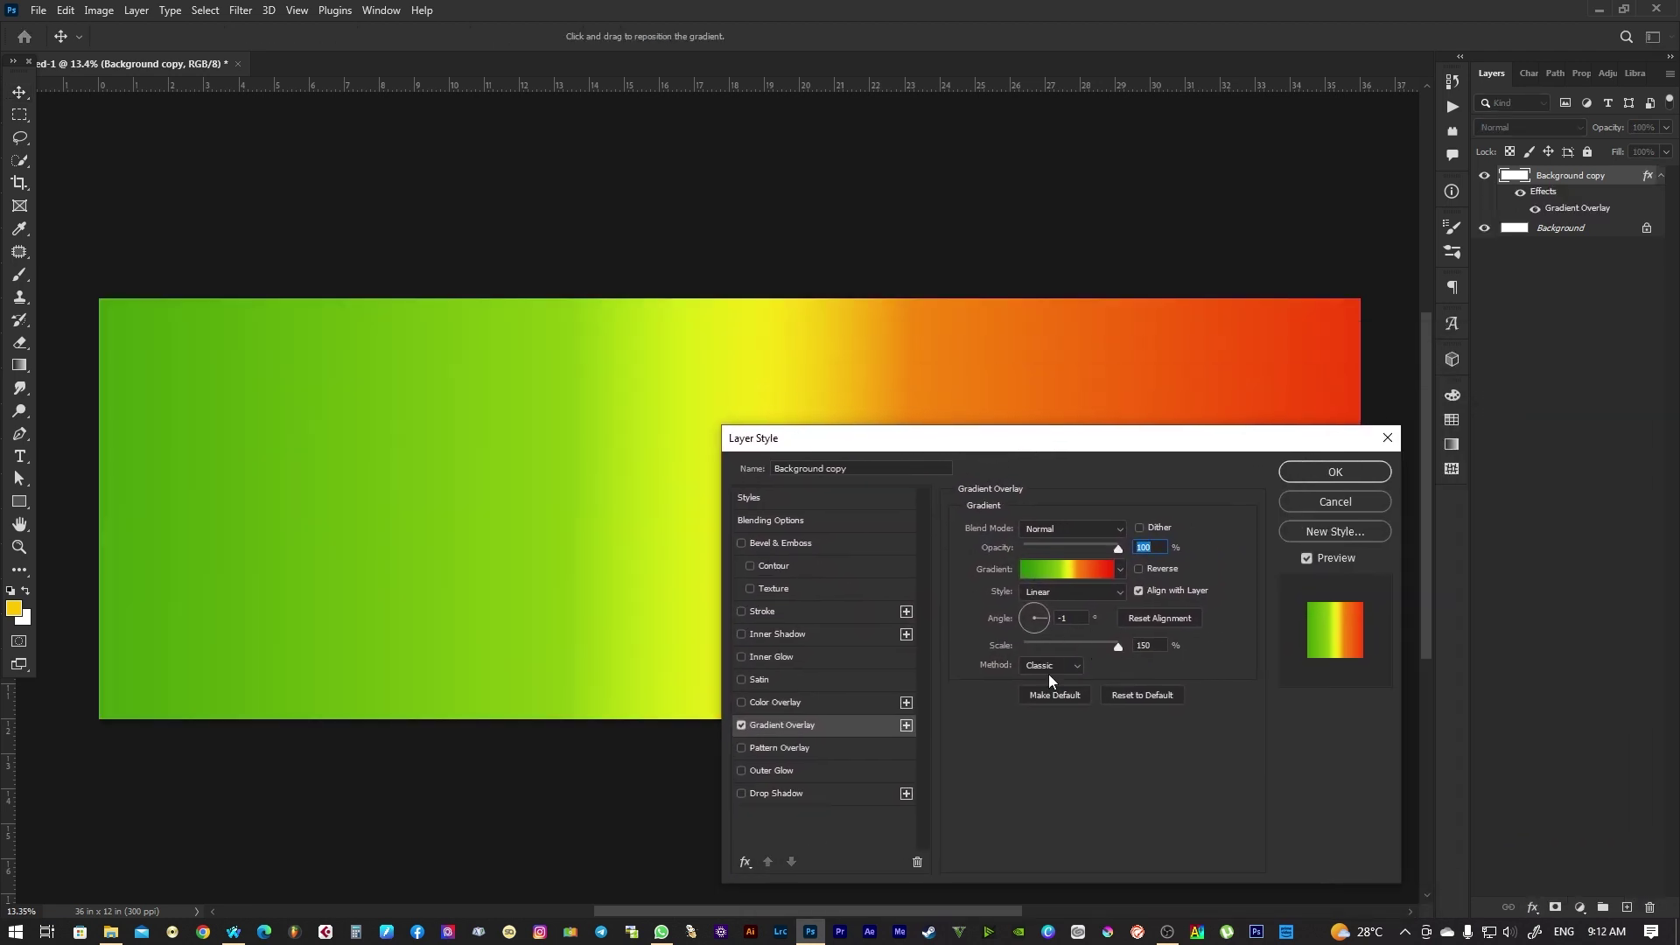
left_click(1046, 573)
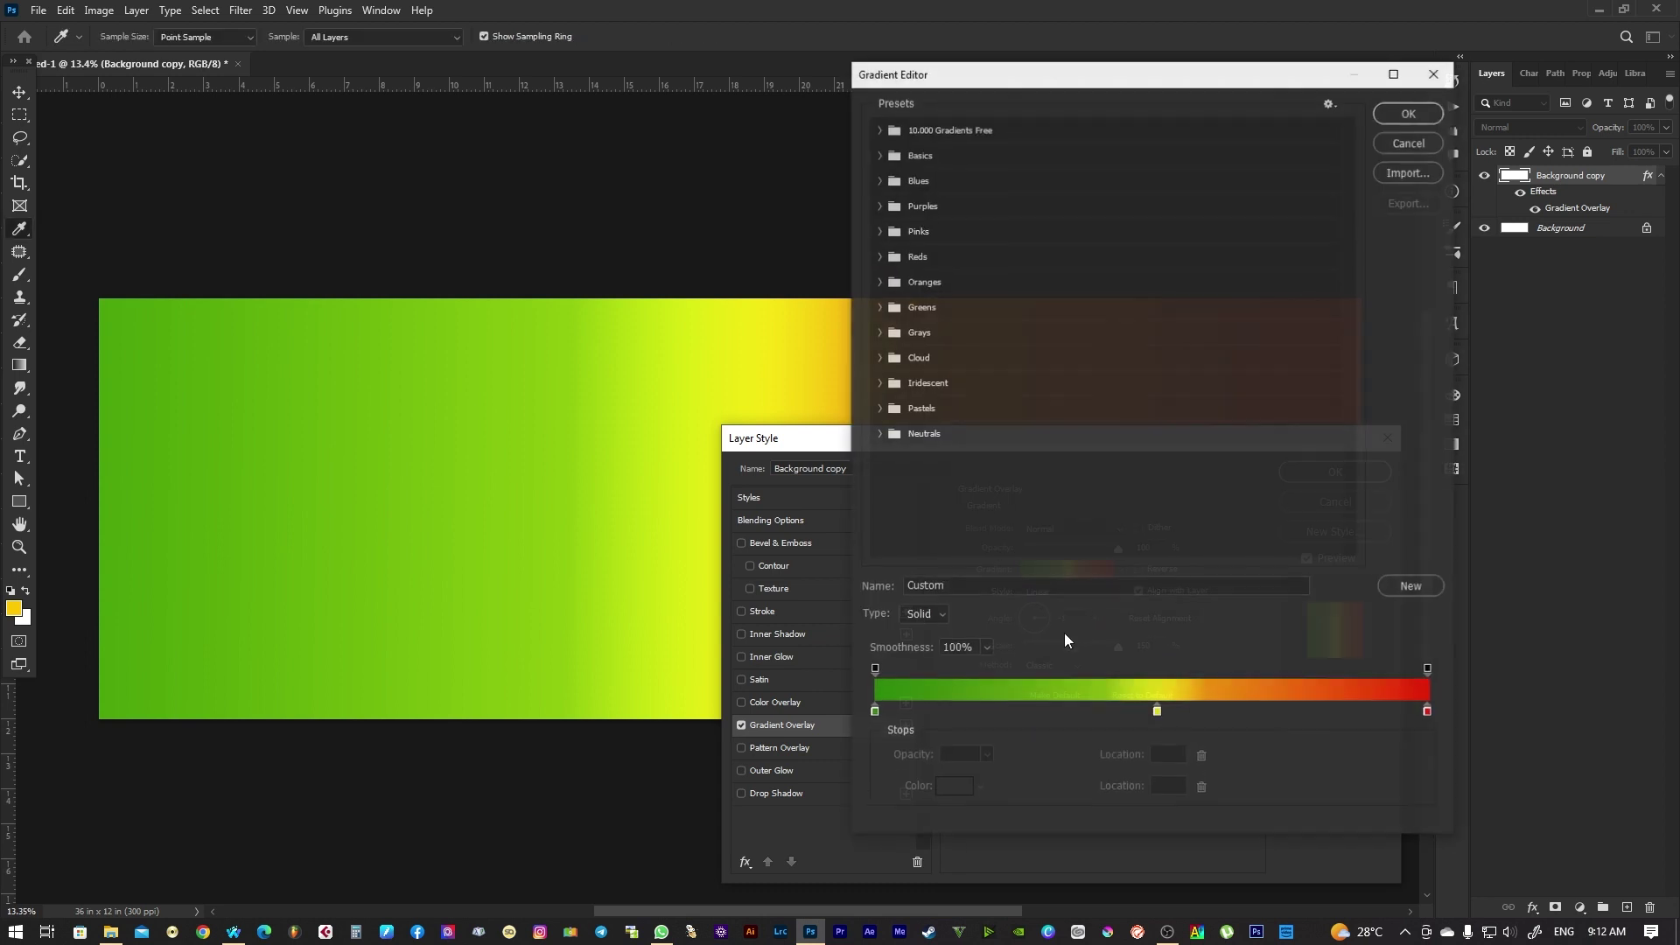
left_click(874, 712)
left_click(954, 789)
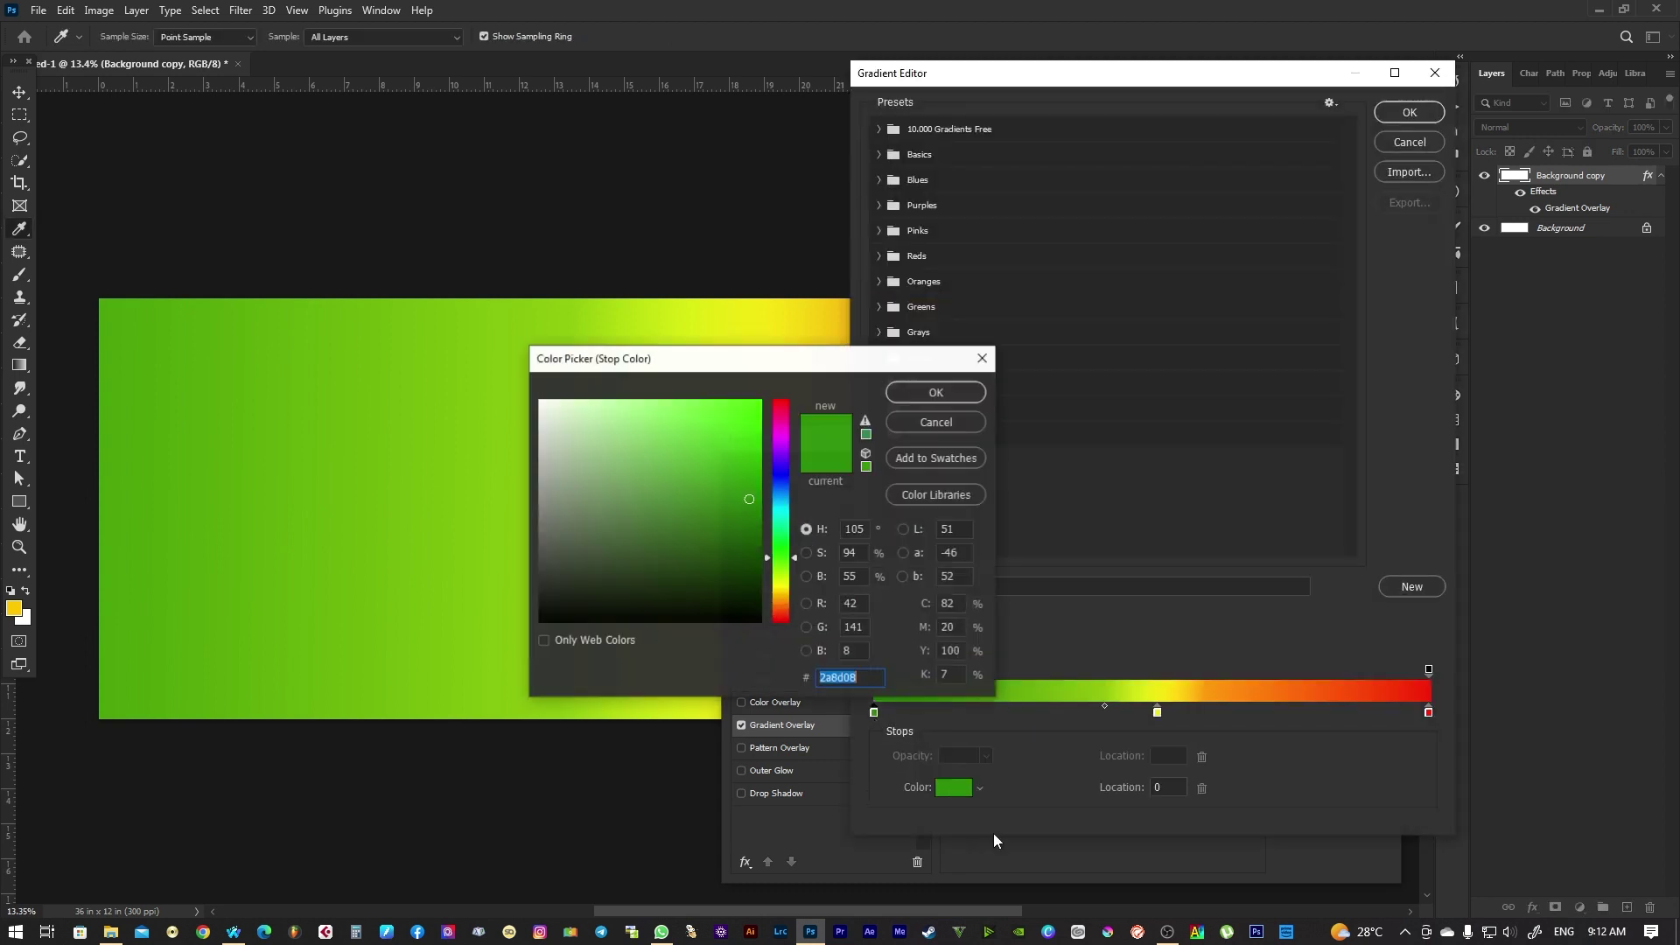
left_click(793, 603)
left_click(741, 428)
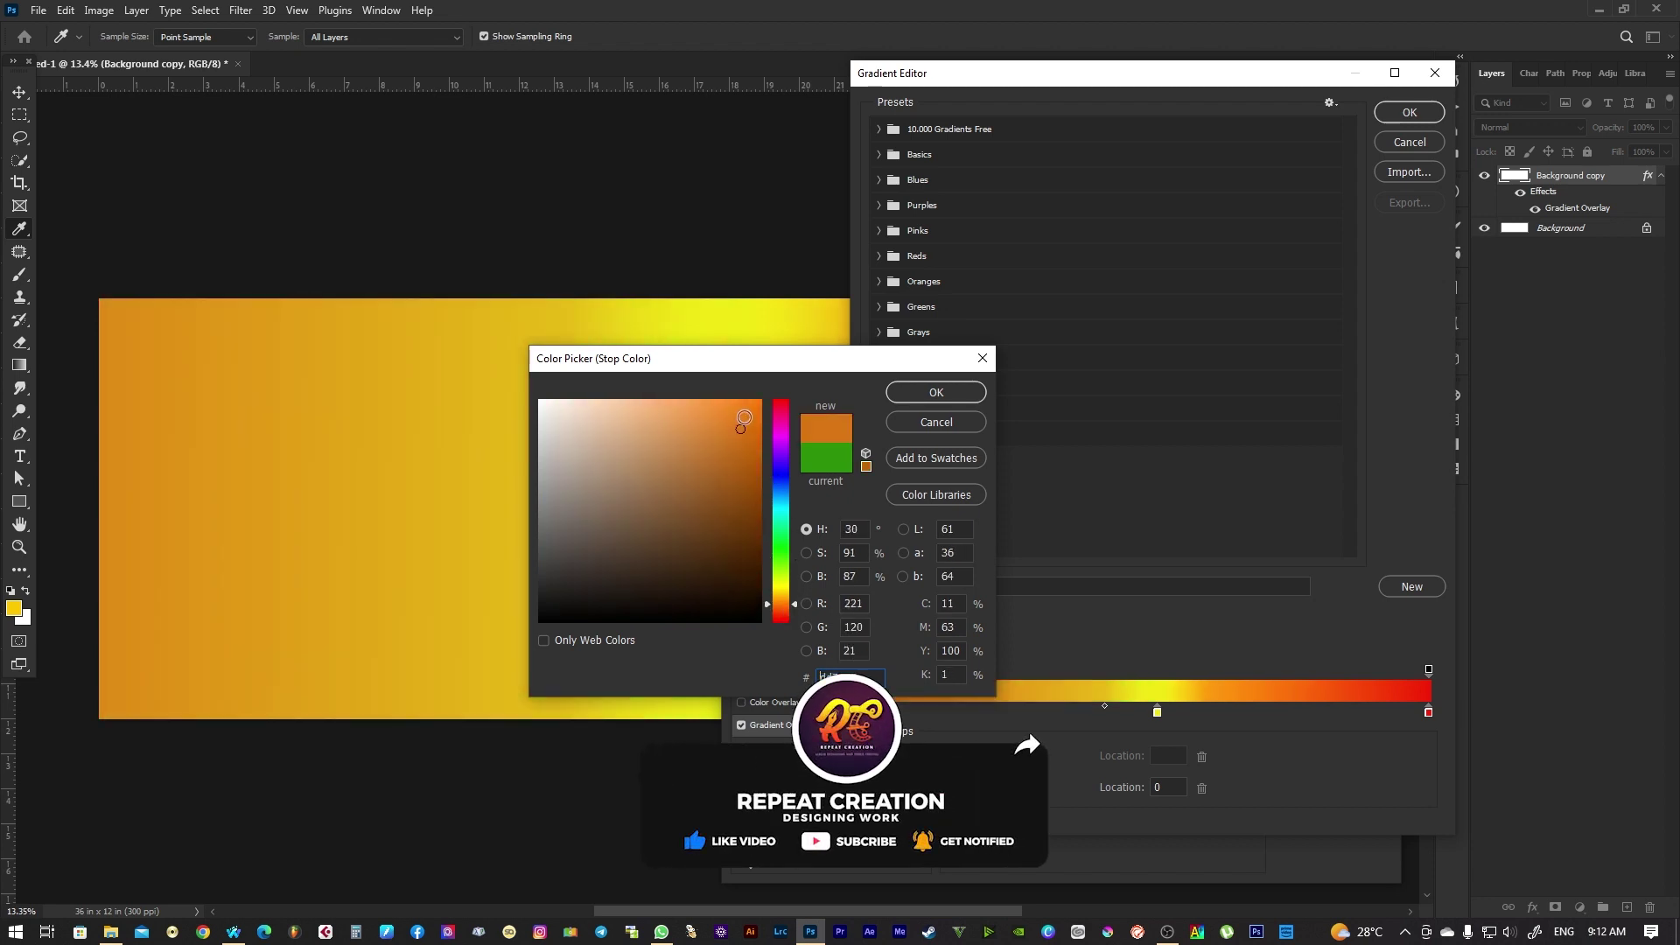
left_click(786, 610)
left_click(758, 426)
type("ff5400")
left_click_drag(793, 357, 838, 429)
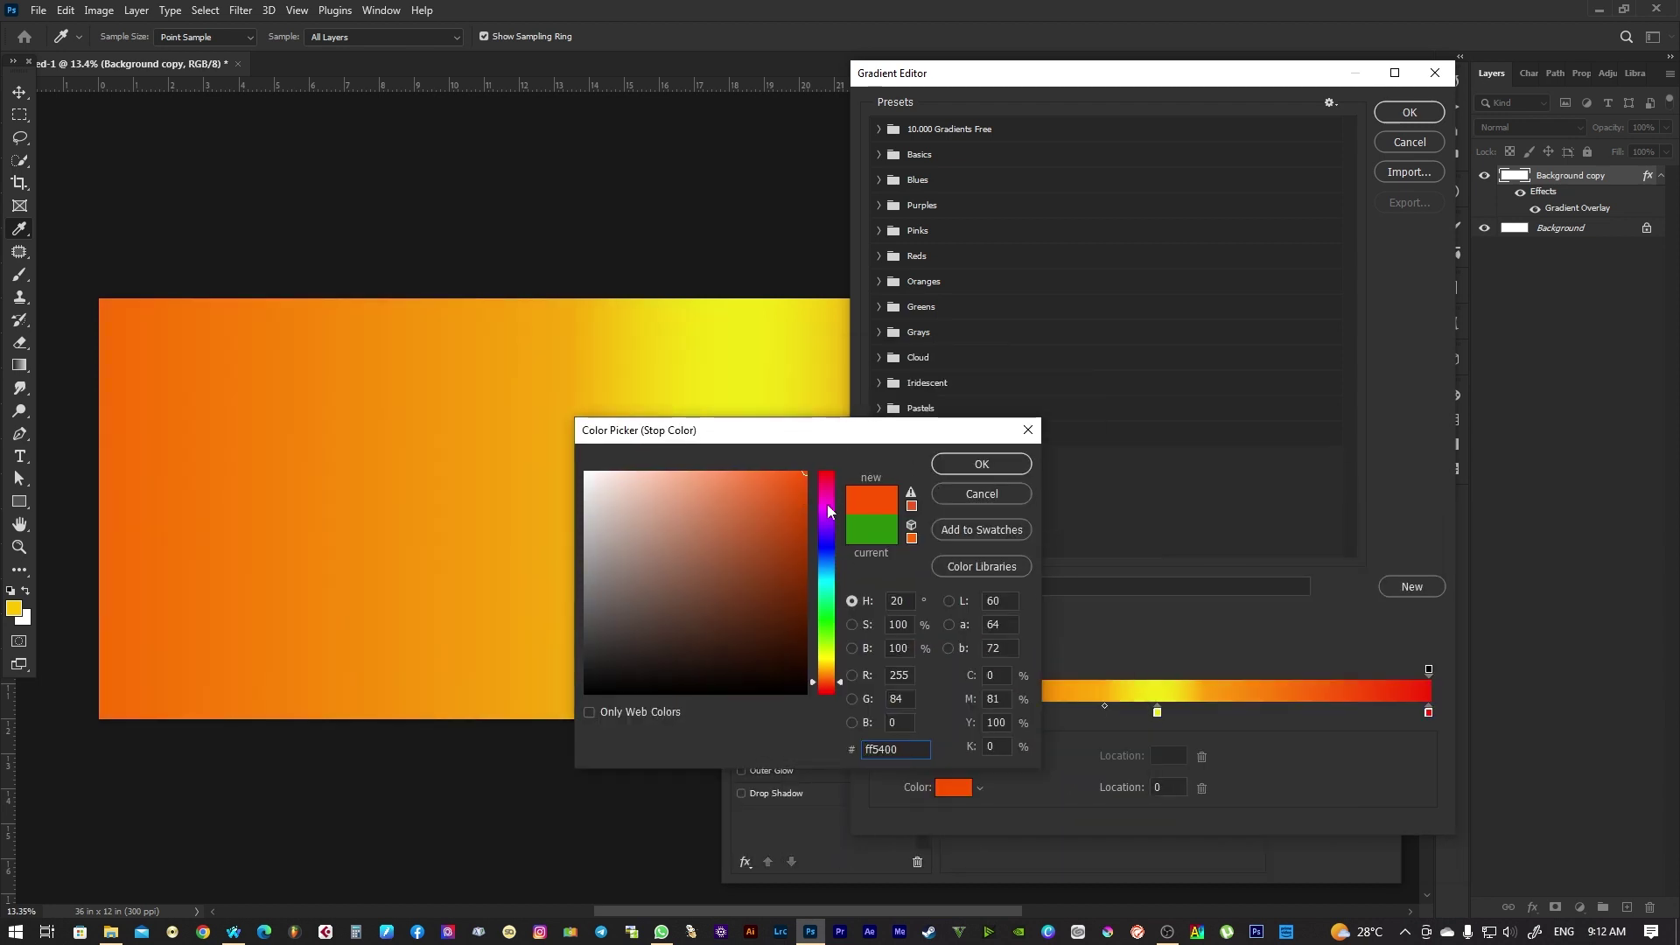
left_click(987, 467)
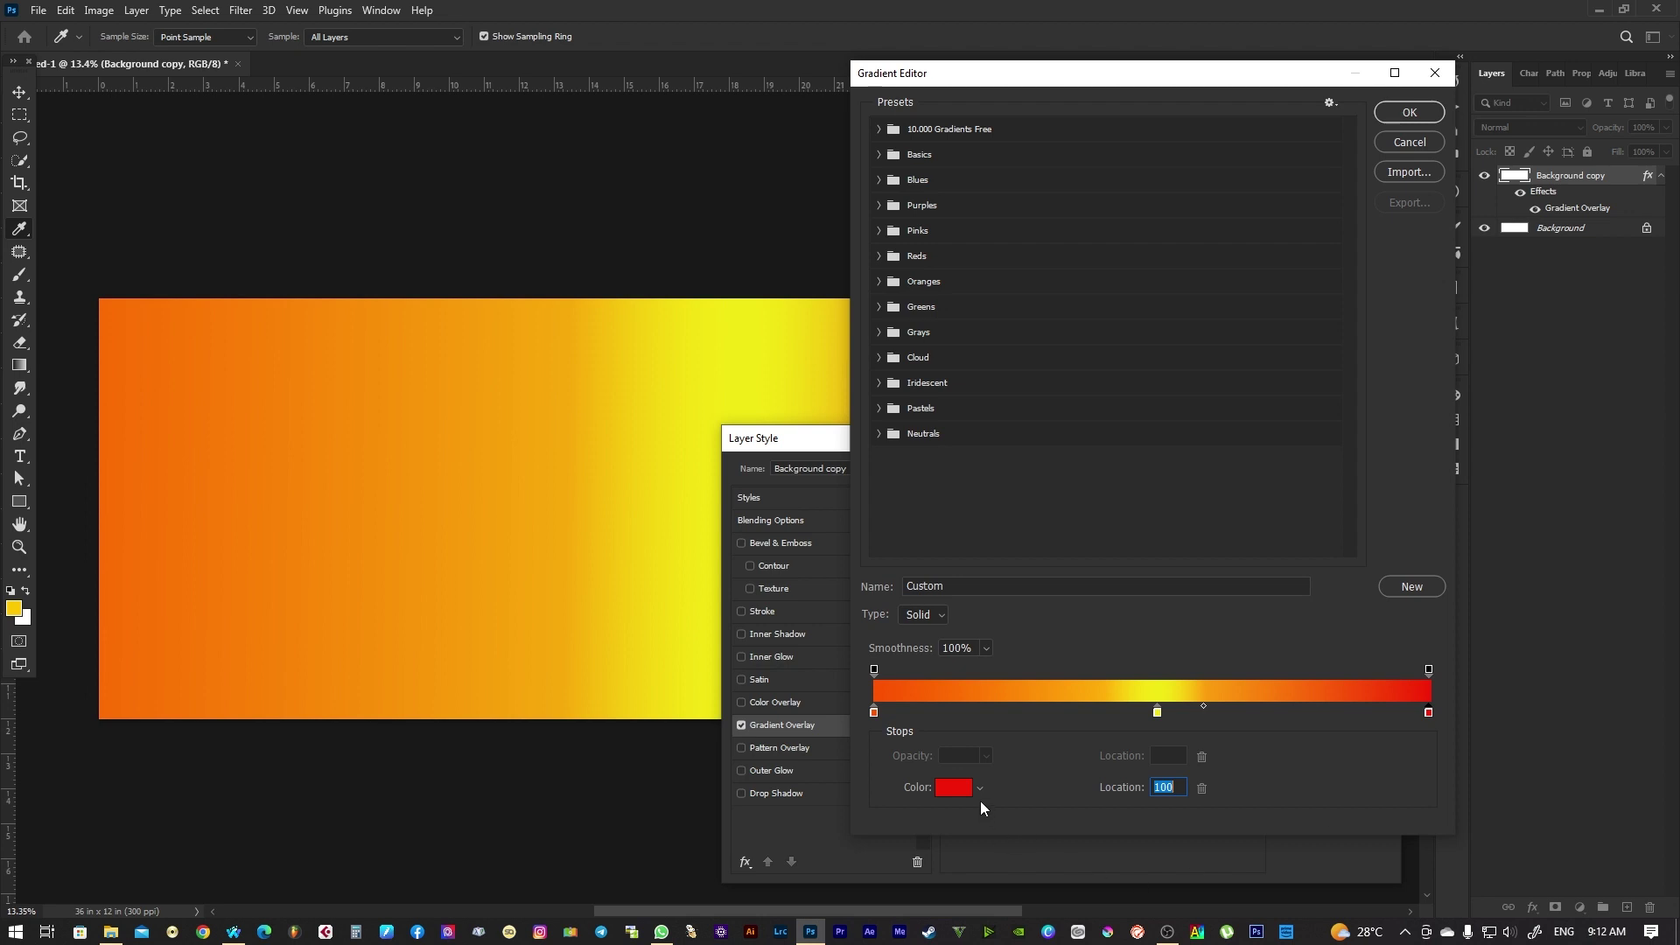
Set the right stop to dark orange-red cf4920 and apply the gradient overlay
left_click(953, 786)
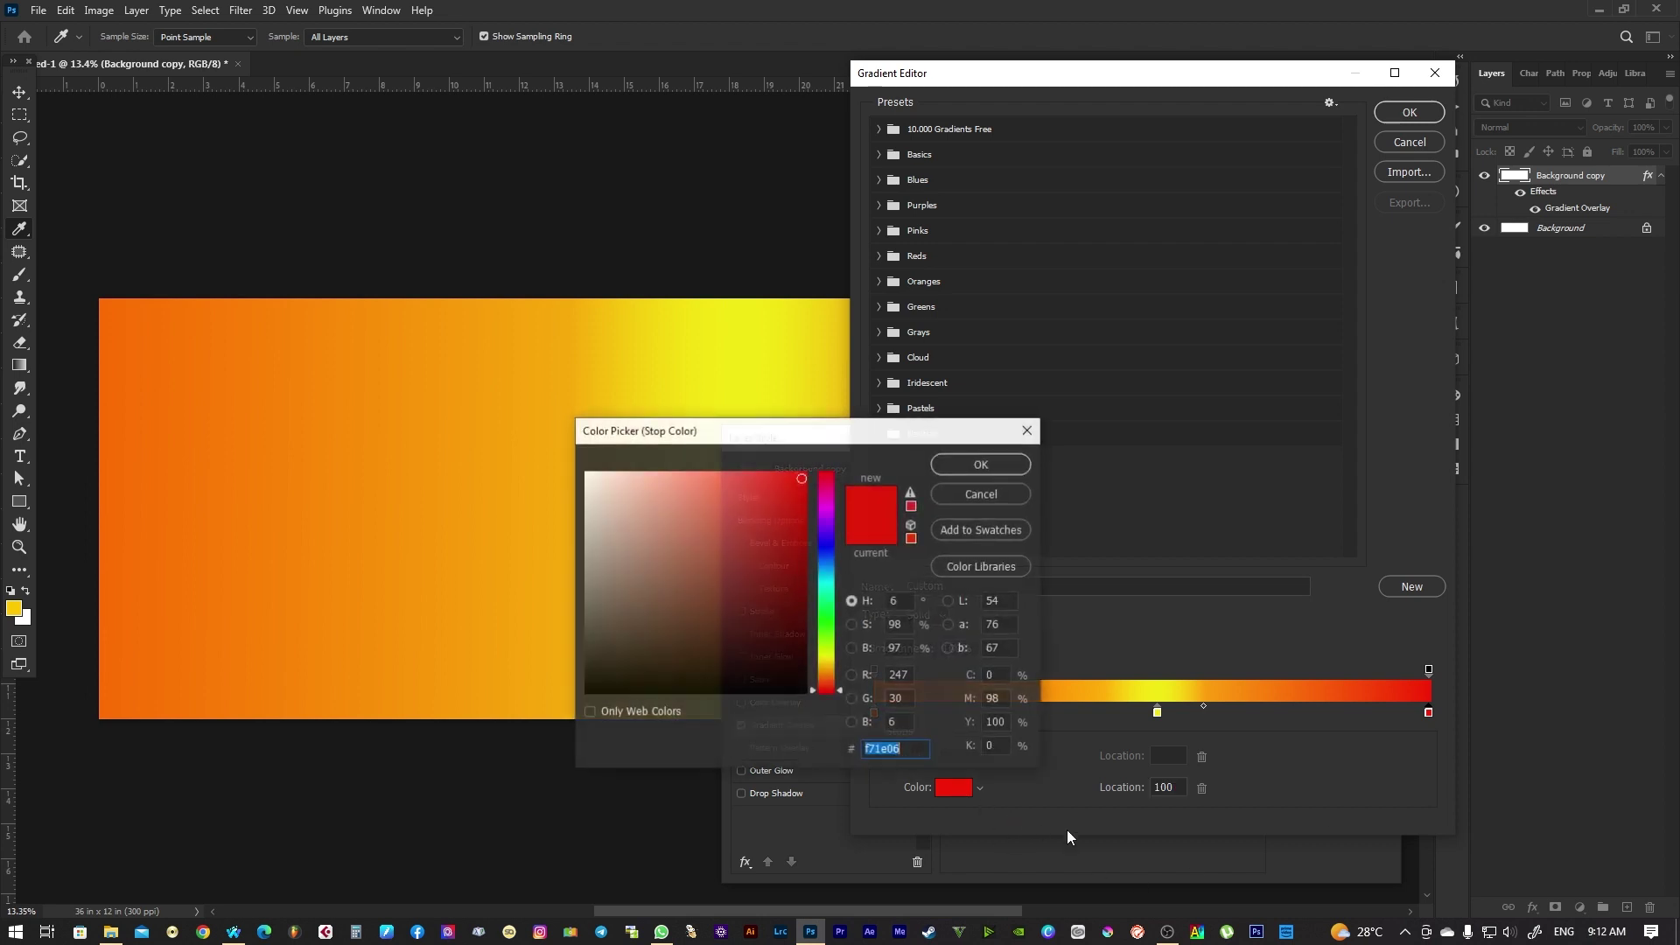
left_click(794, 545)
left_click_drag(793, 547, 773, 514)
left_click_drag(838, 687, 831, 687)
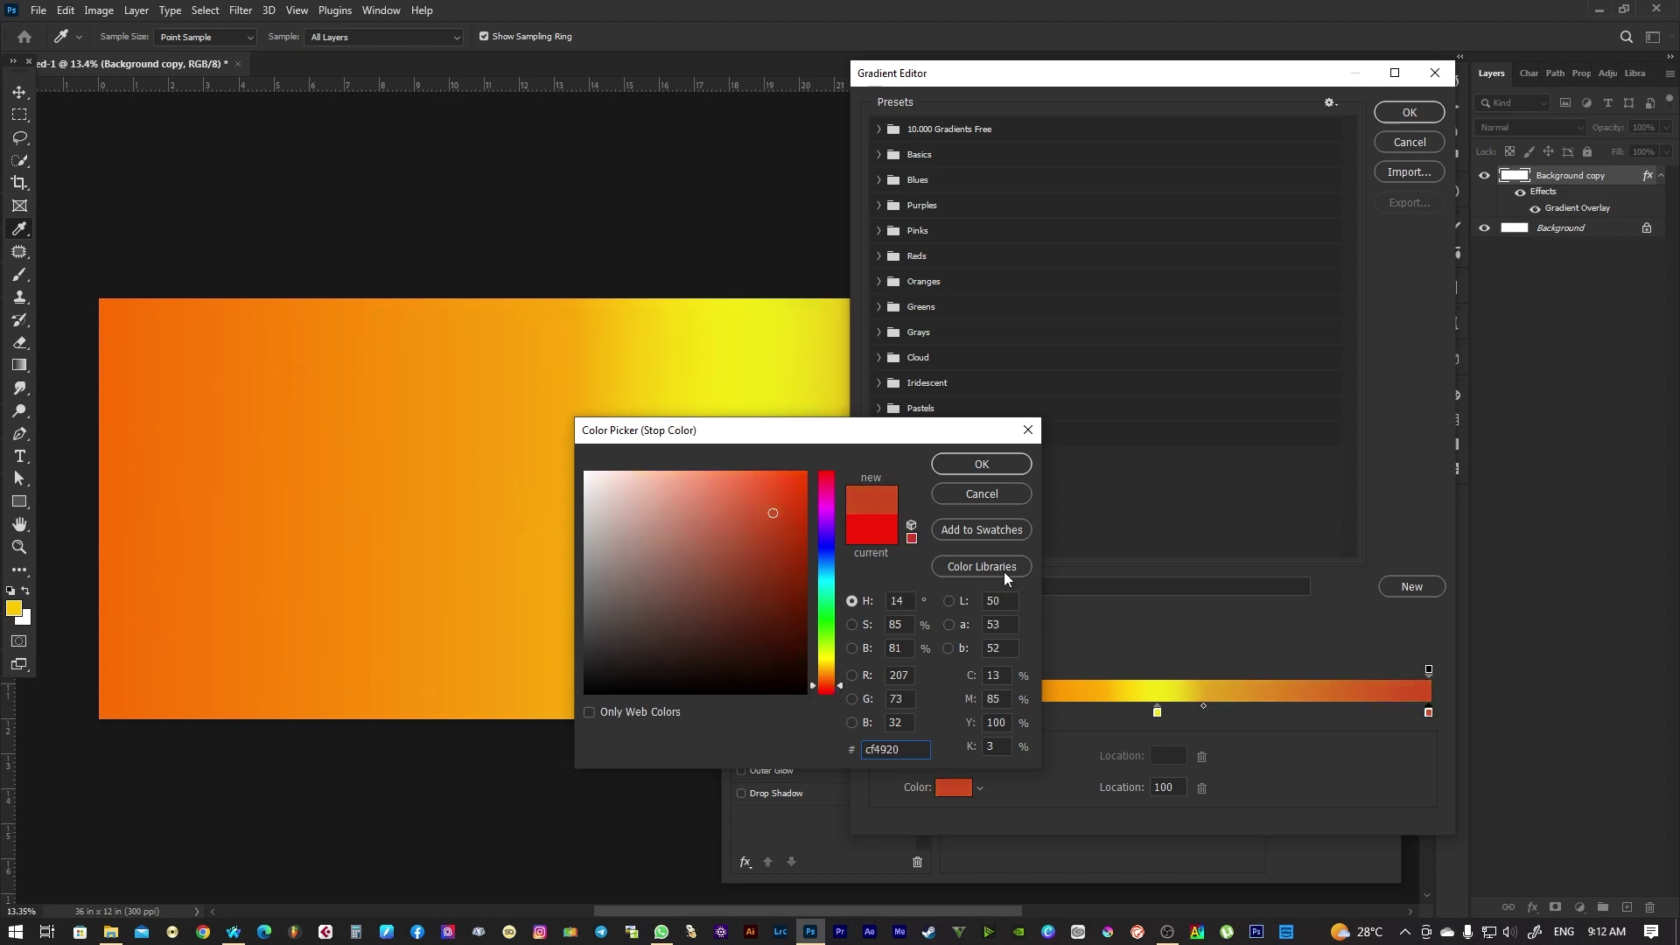
left_click(982, 465)
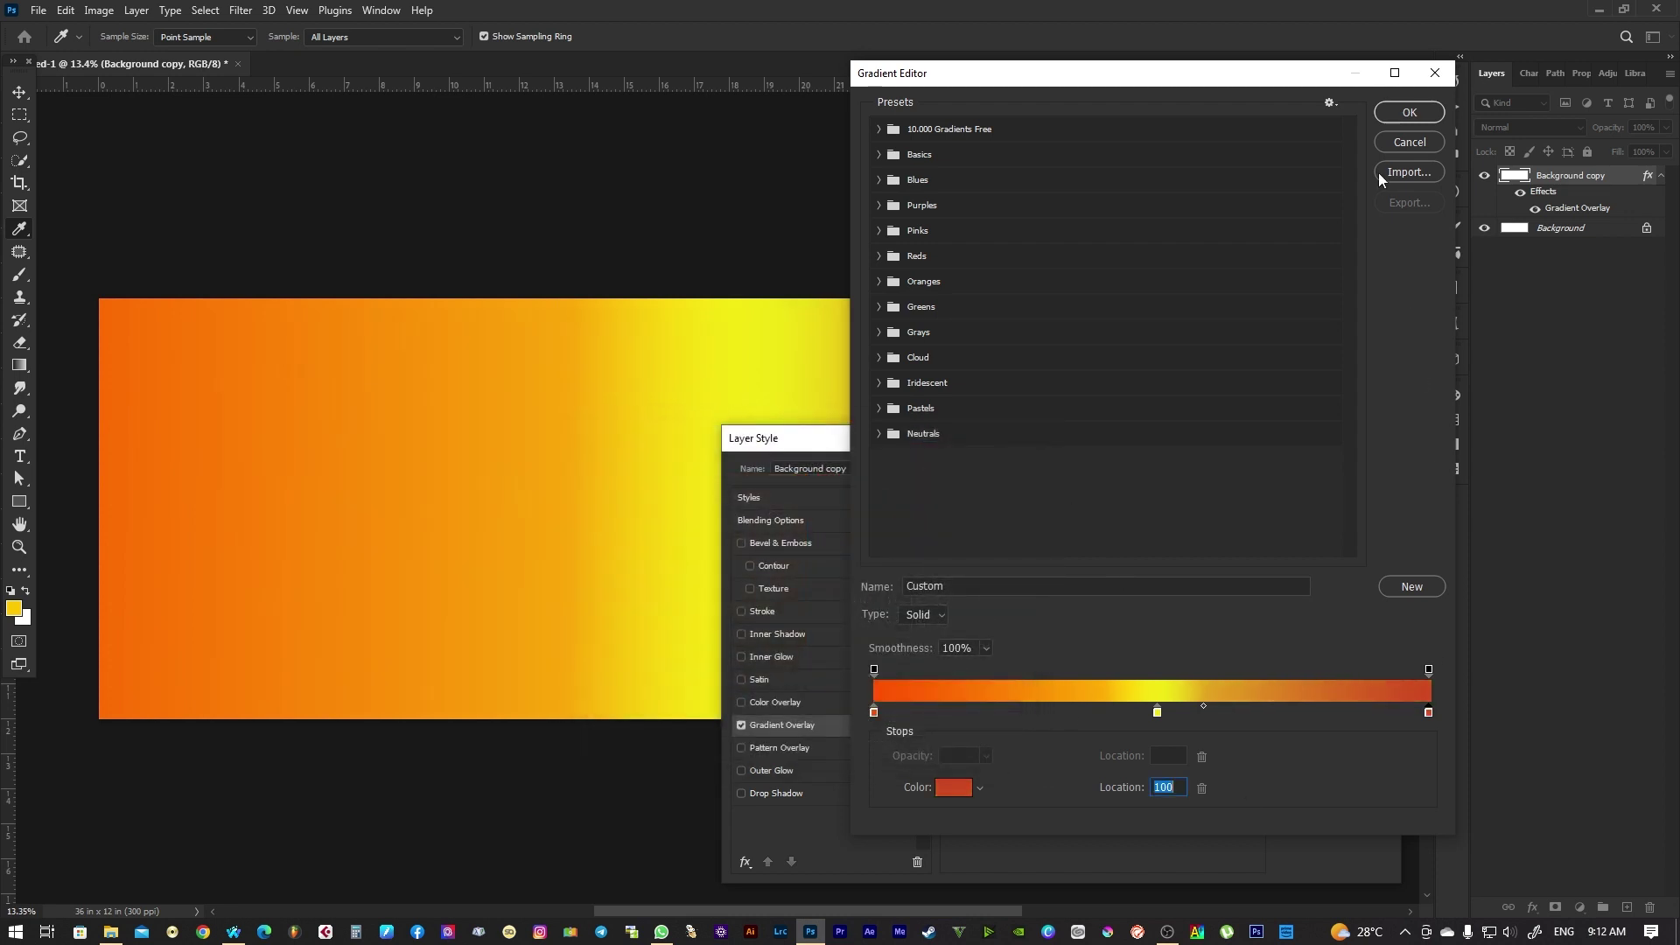
left_click(1410, 112)
left_click(1351, 480)
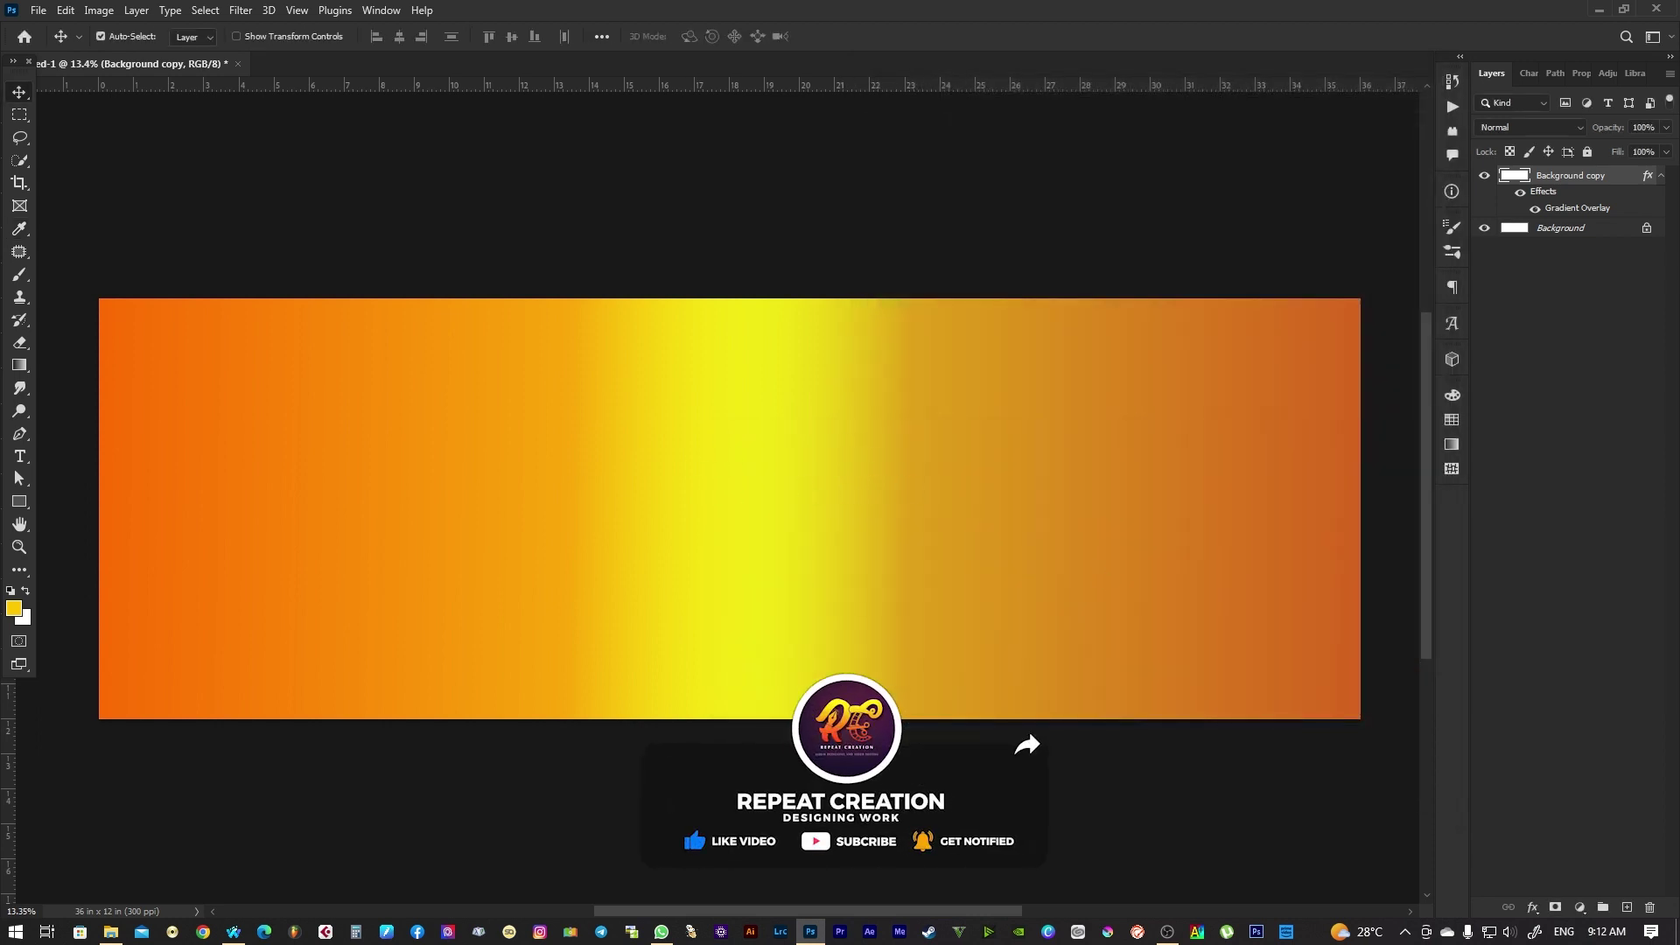
Place Snow (4) over both halves of the banner and merge the two snow layers
key("alt+Tab")
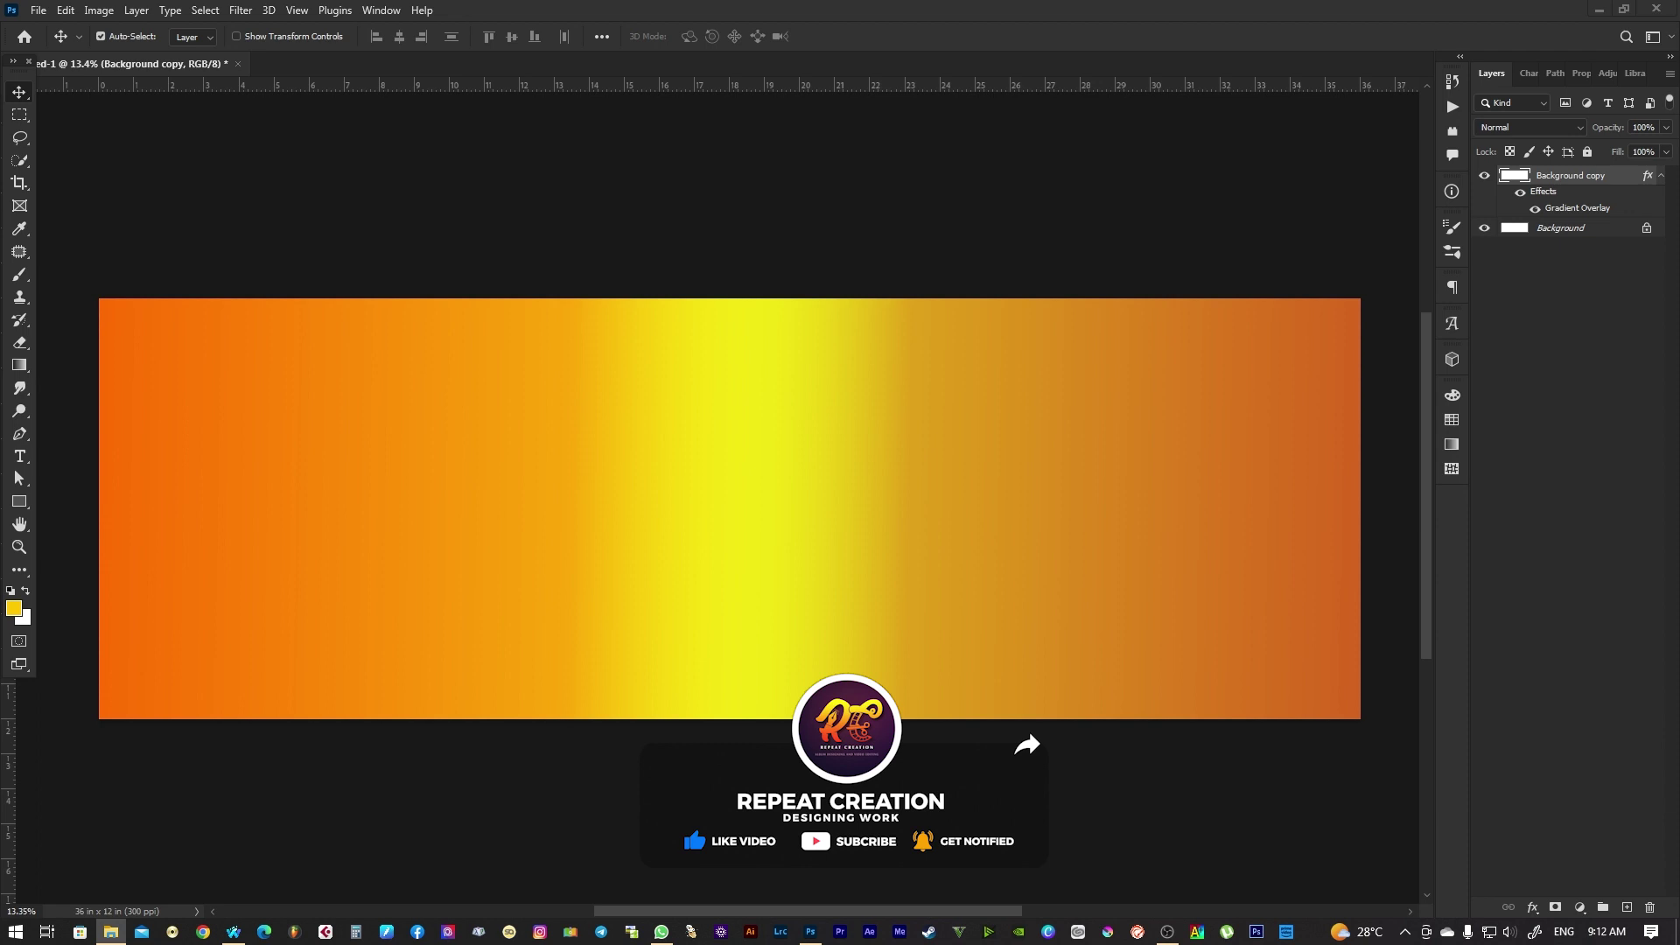
left_click_drag(918, 516, 593, 504)
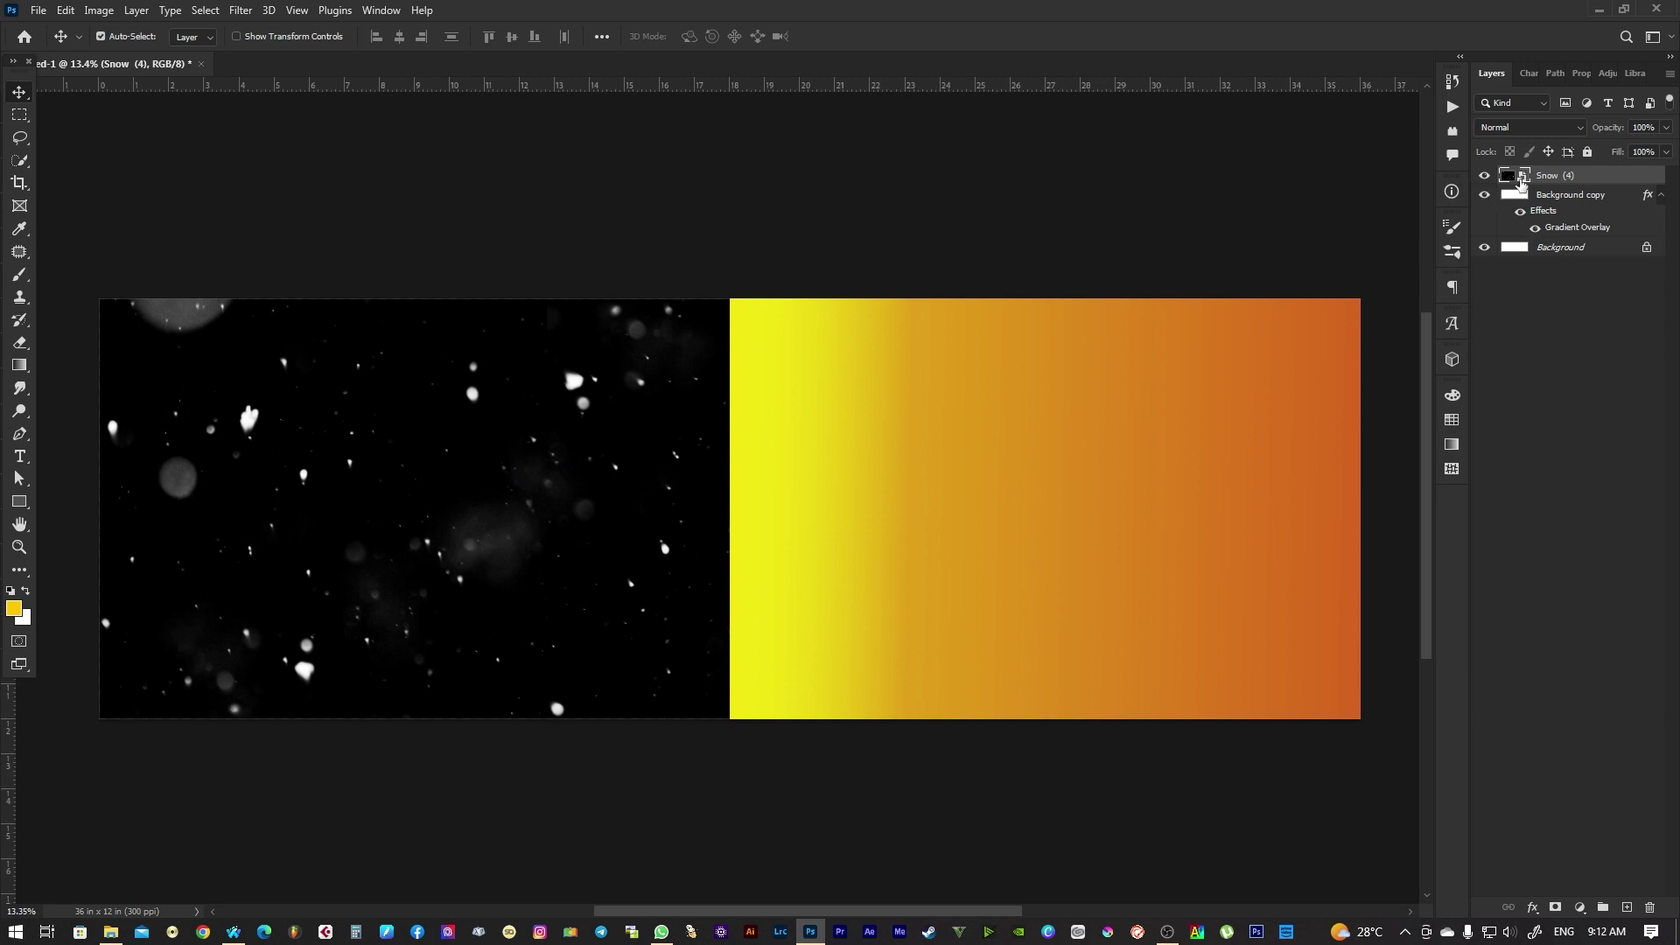
mouse_move(442, 503)
left_mouse_down()
mouse_move(1058, 509)
mouse_move(1033, 485)
left_mouse_up()
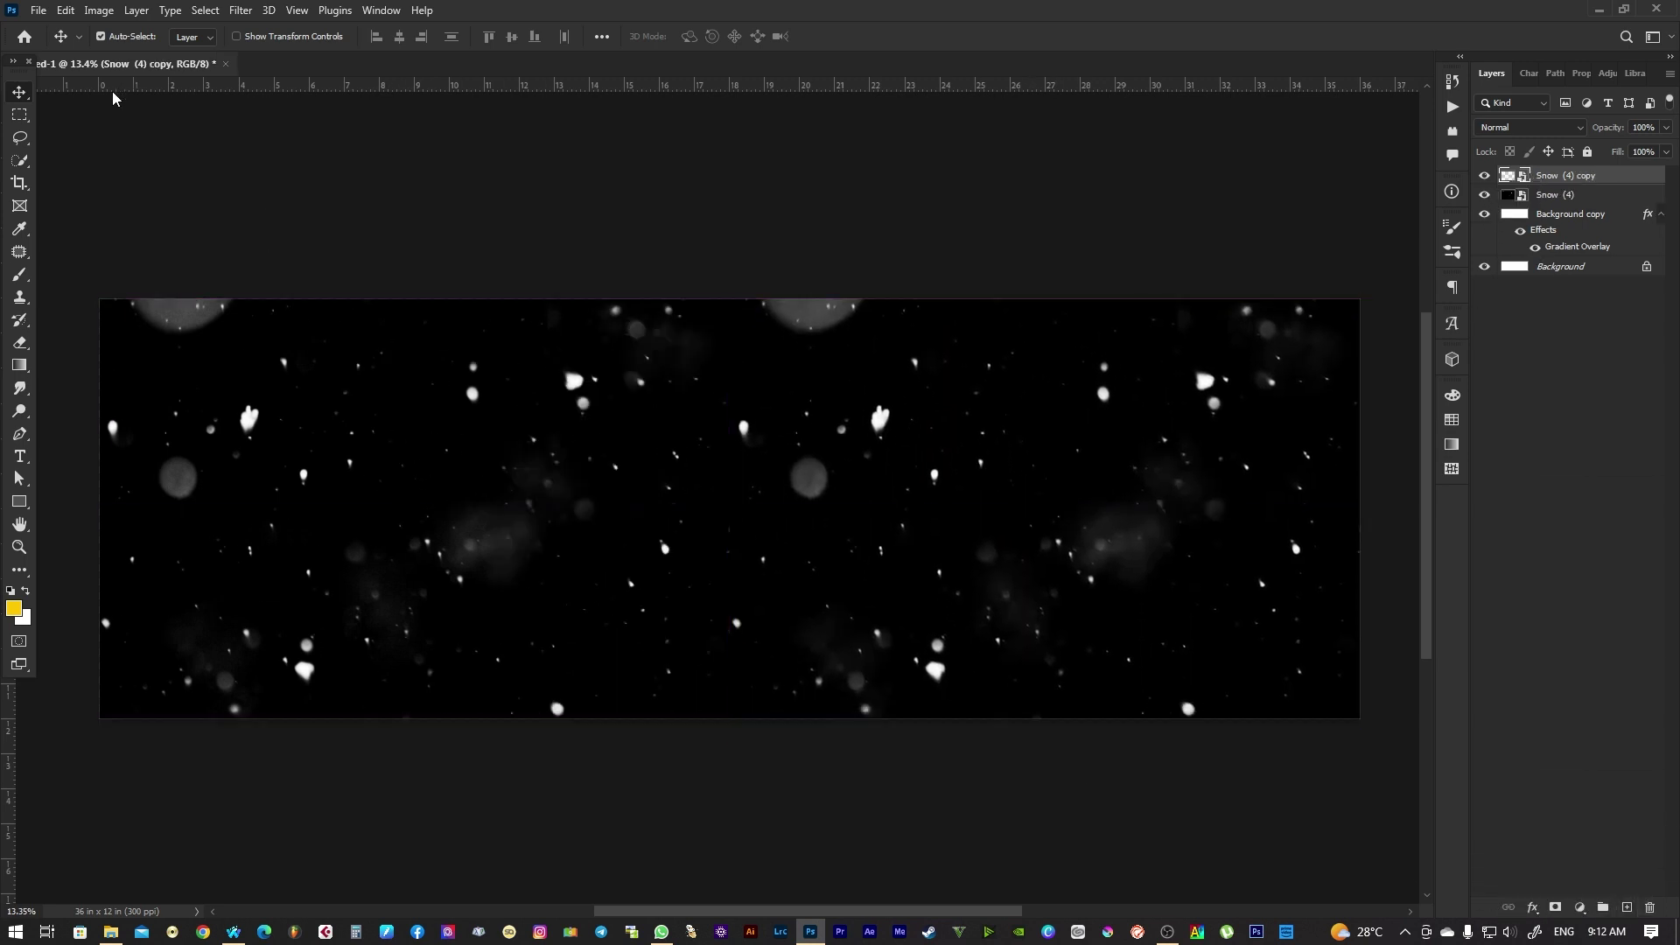
right_click(902, 479)
left_click(1556, 194)
right_click(1566, 178)
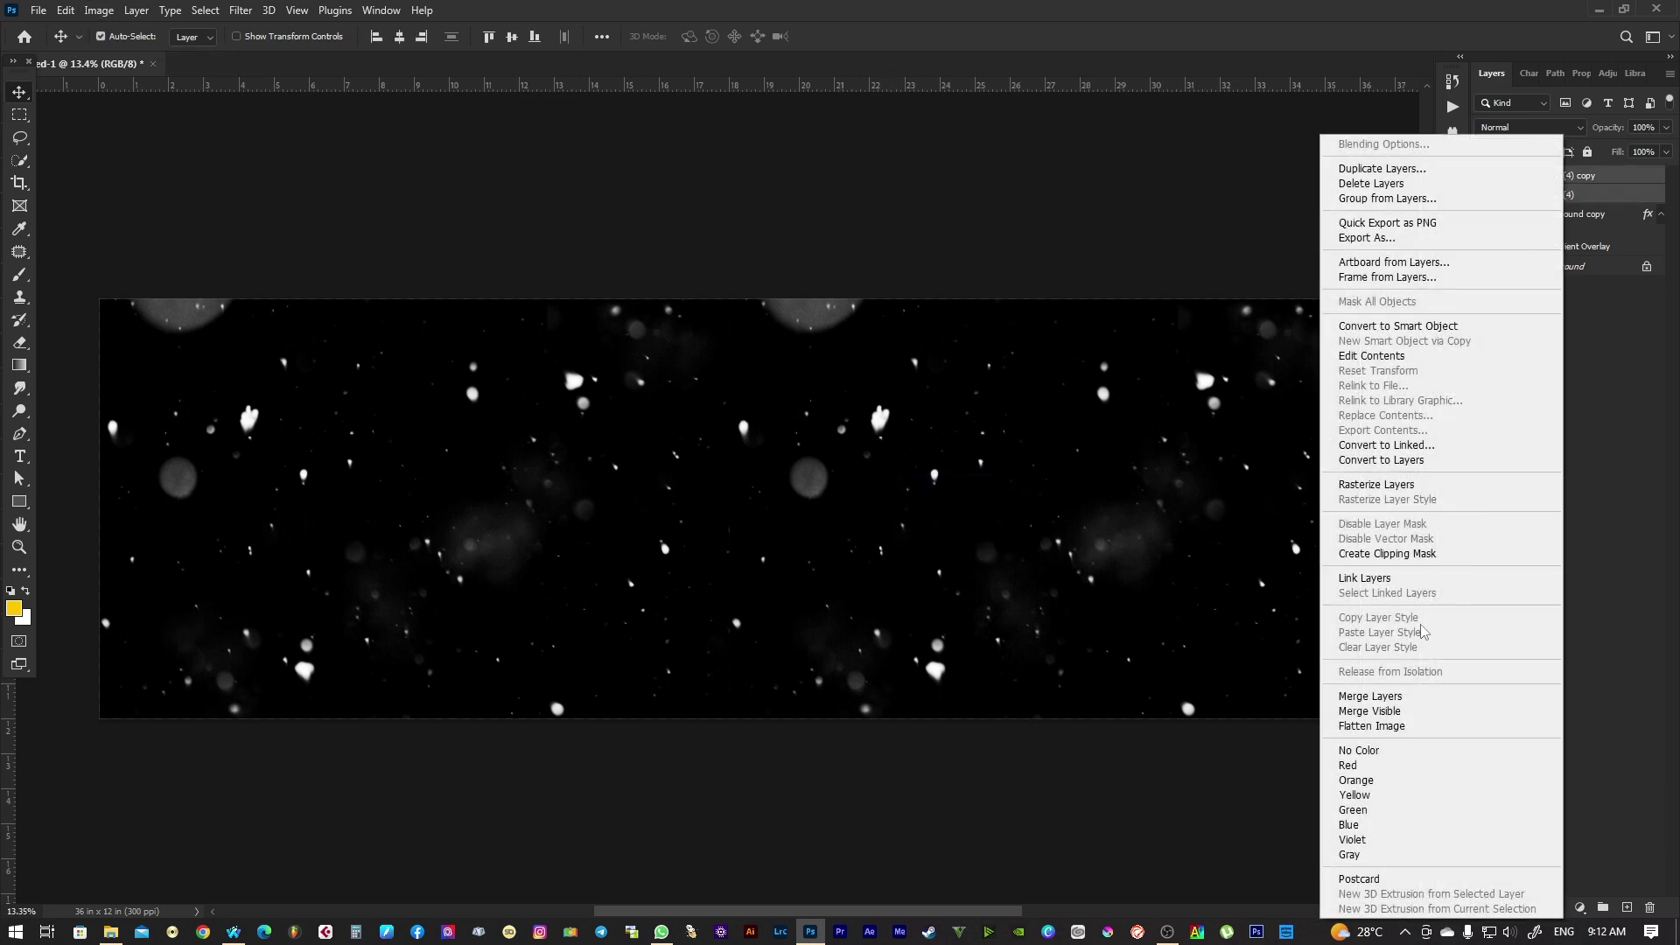
left_click(1370, 696)
Set the merged snow layer to Screen and Gaussian-blur it about 37 px
left_click(1511, 127)
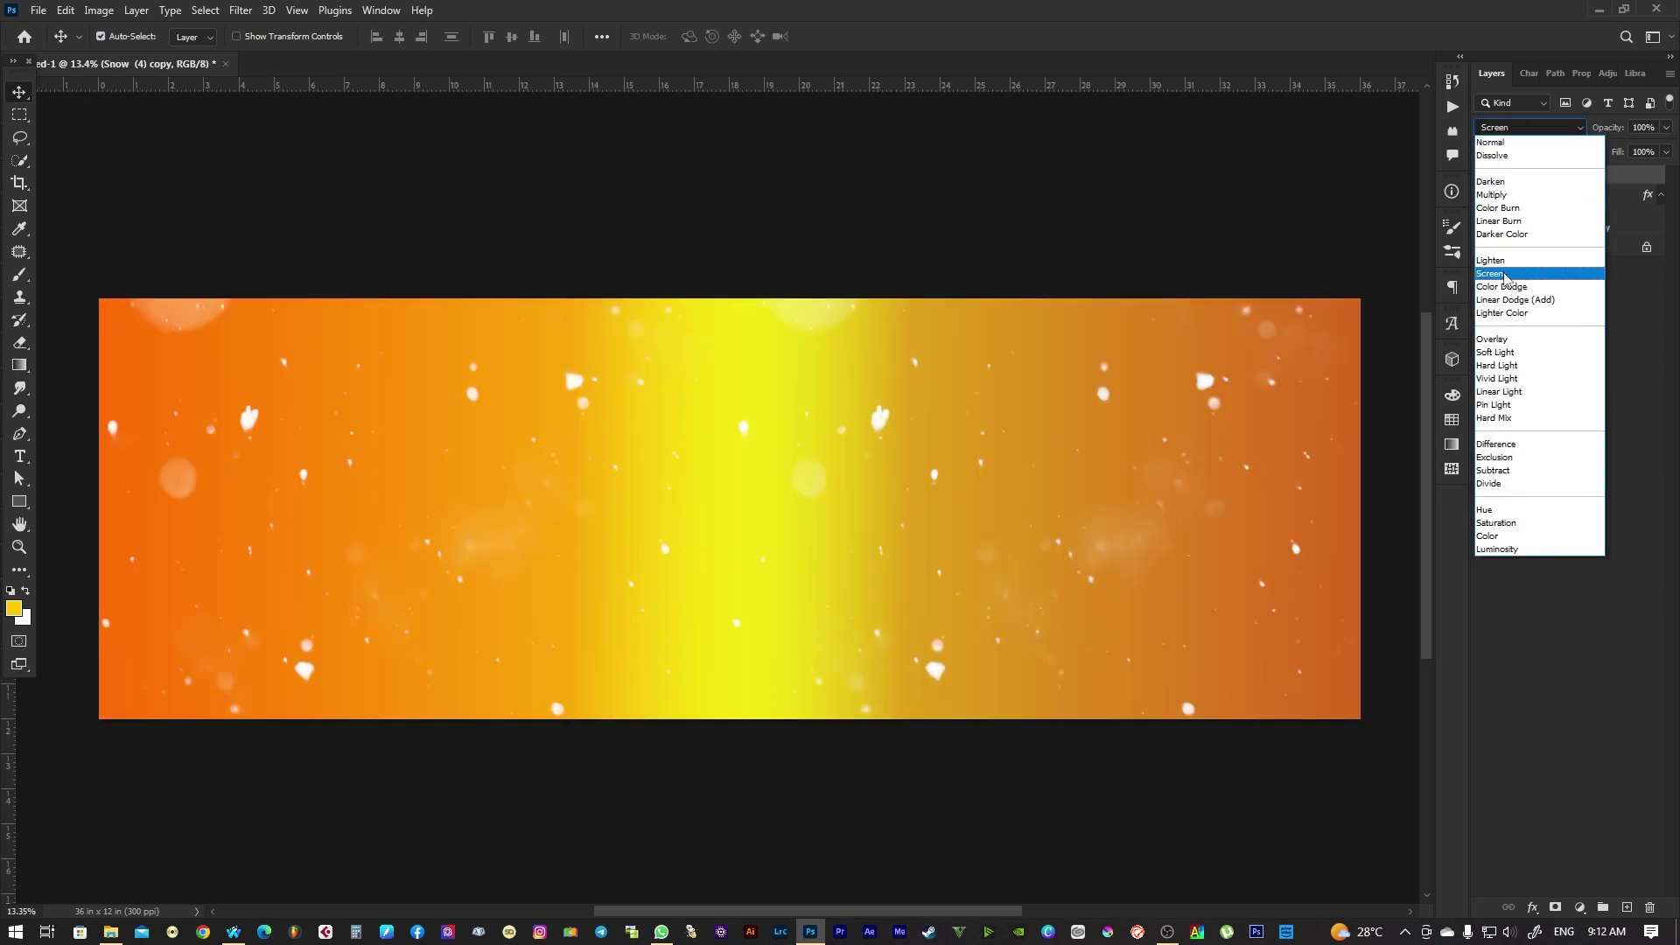
left_click(1505, 272)
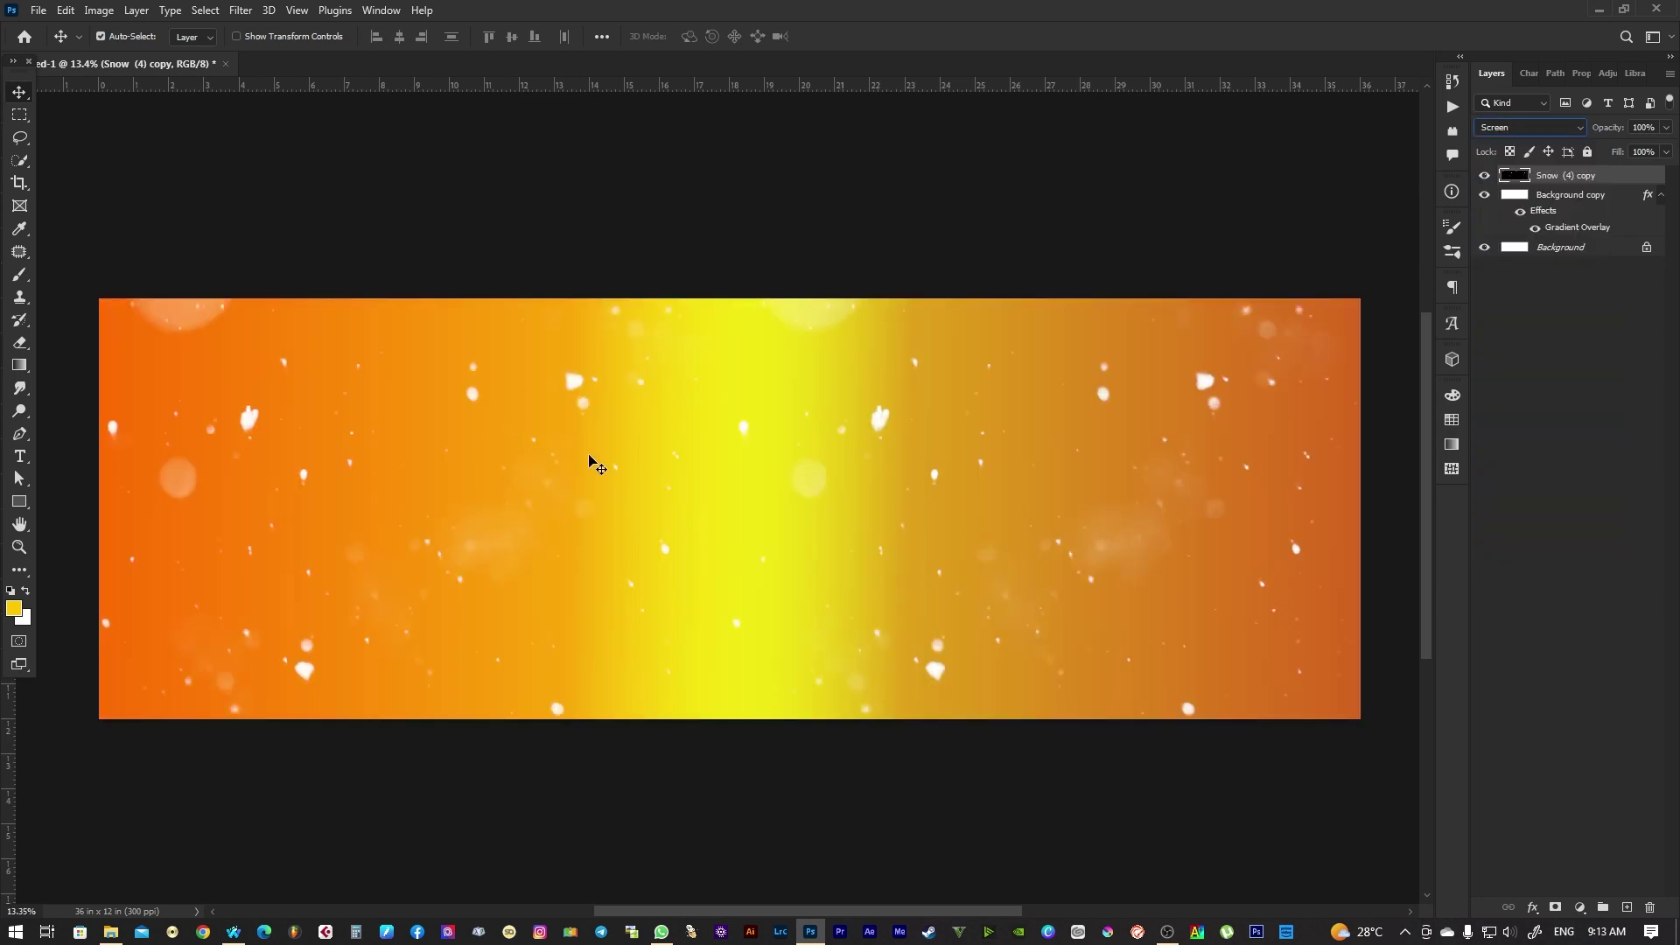
left_click(240, 9)
mouse_move(250, 251)
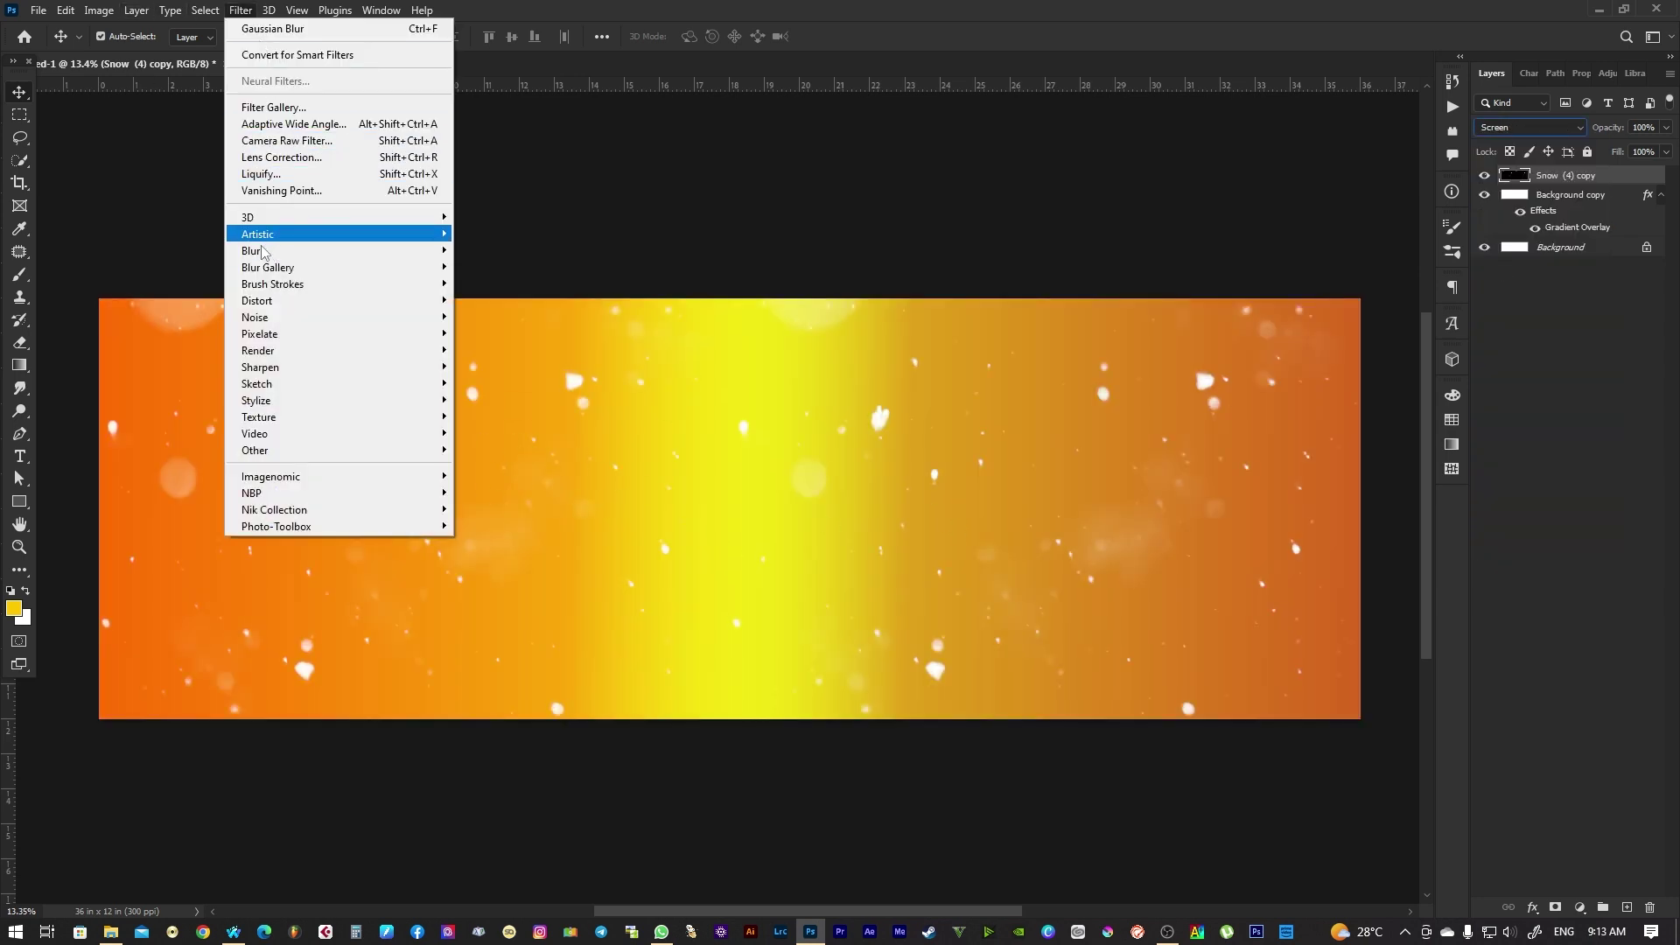
left_click(501, 315)
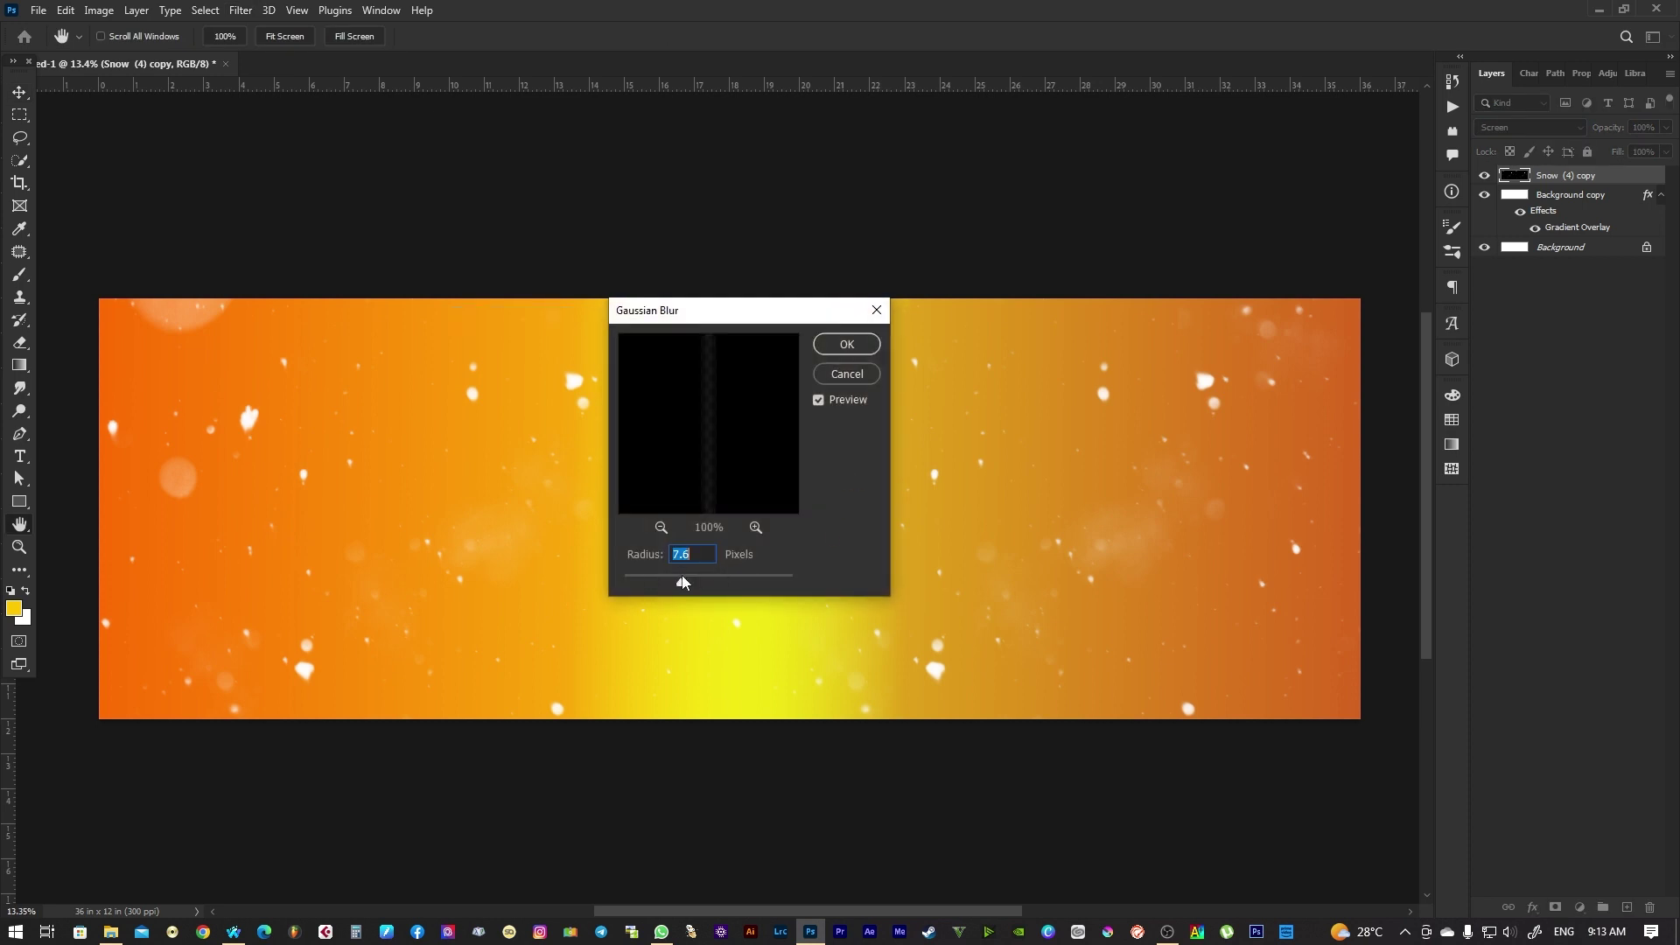
left_click_drag(682, 581, 701, 581)
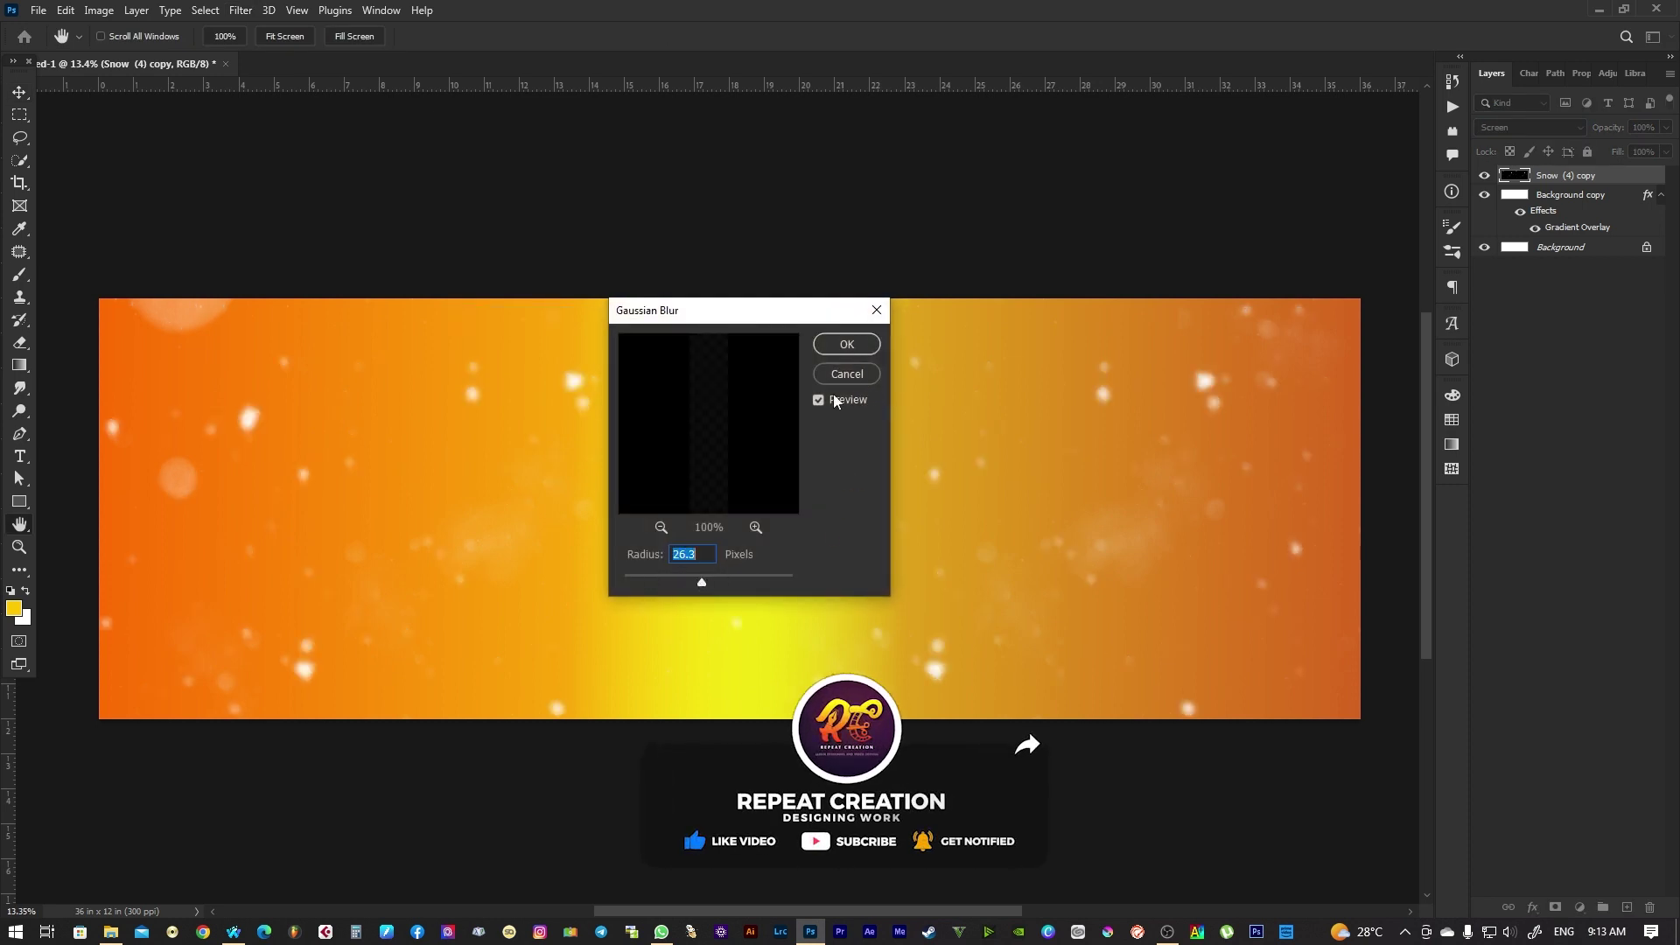
left_click_drag(701, 582, 710, 584)
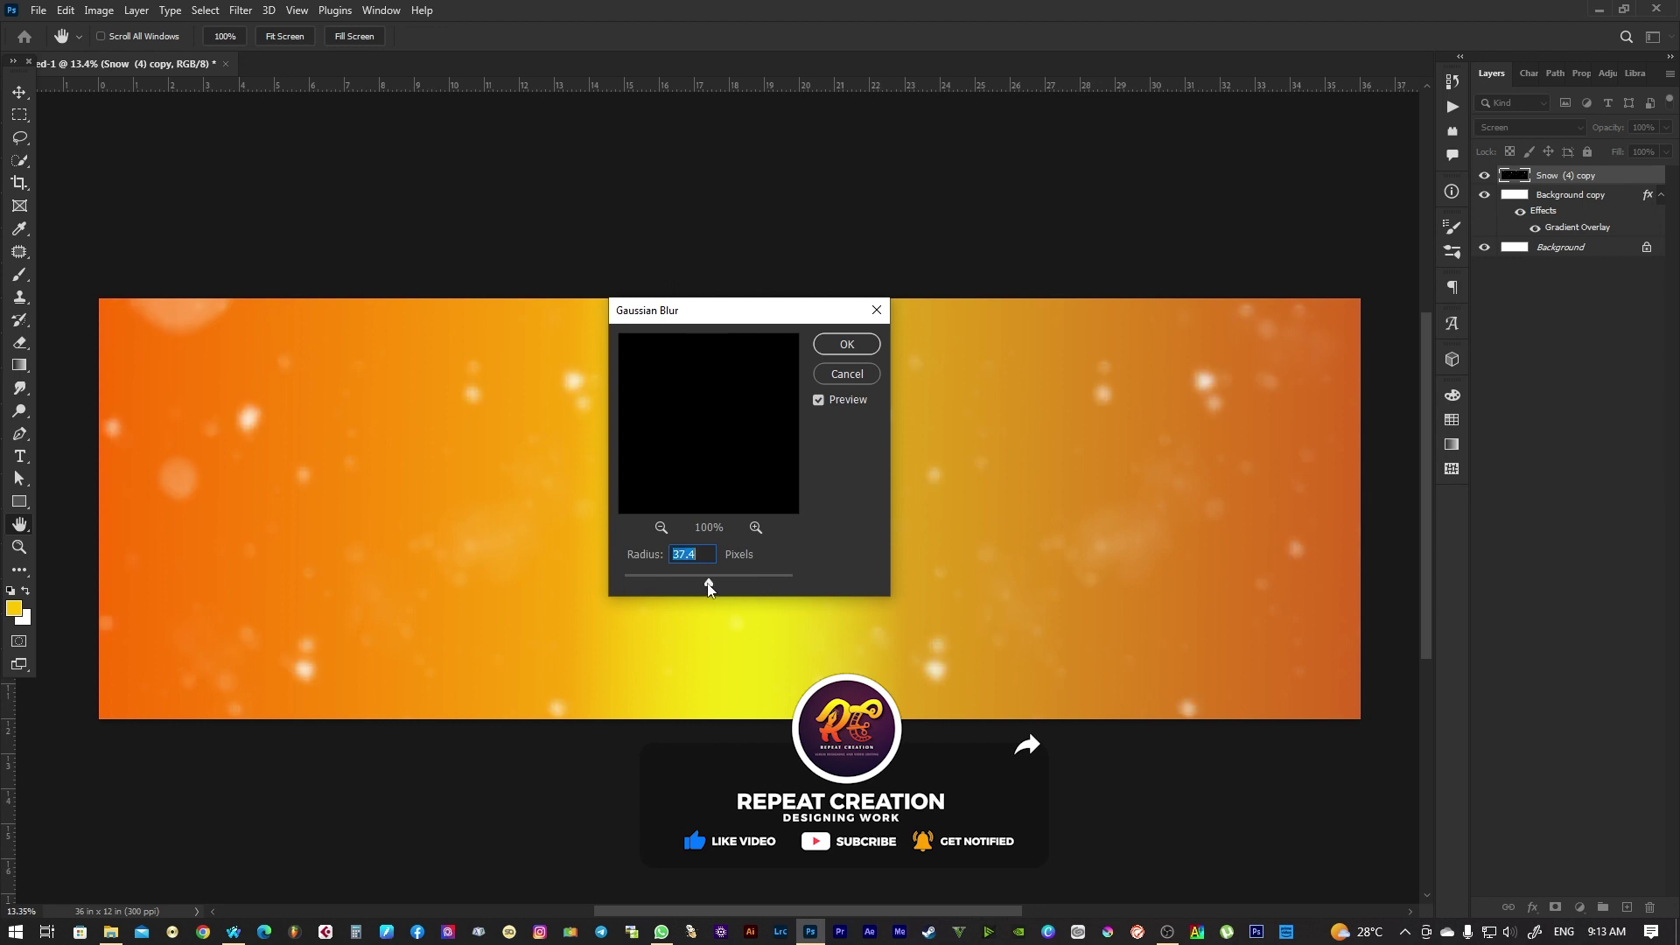
left_click(847, 346)
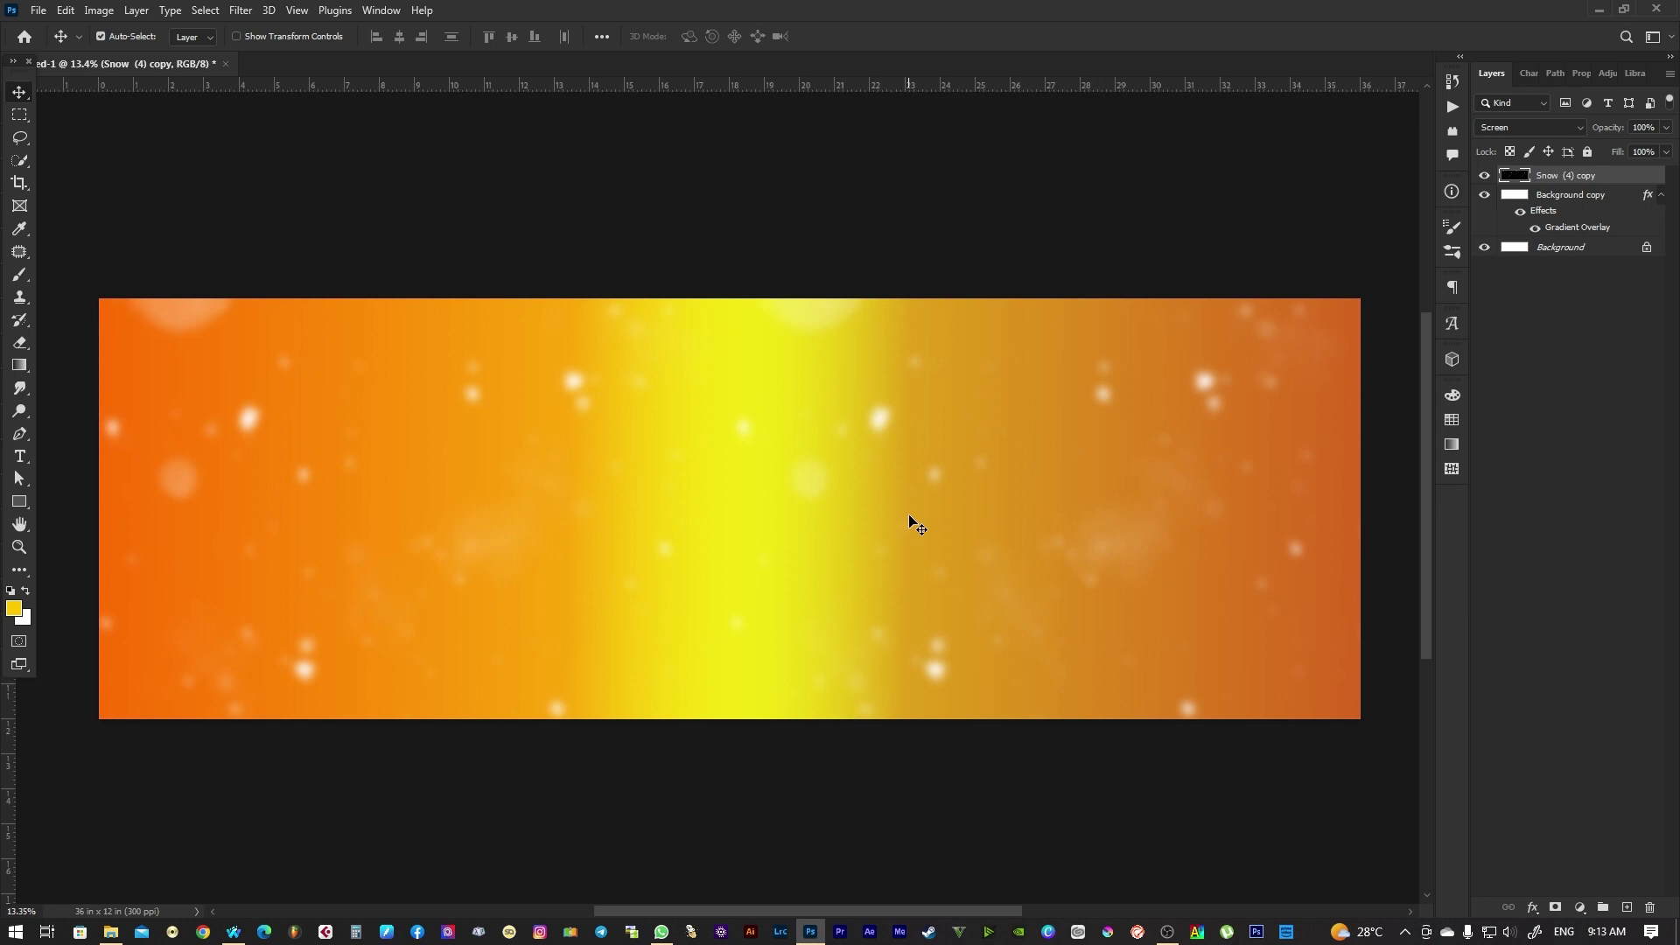
key("super+e")
Drop a baby photo into the centre of the banner and start Free Transform
left_click_drag(925, 408, 1183, 574)
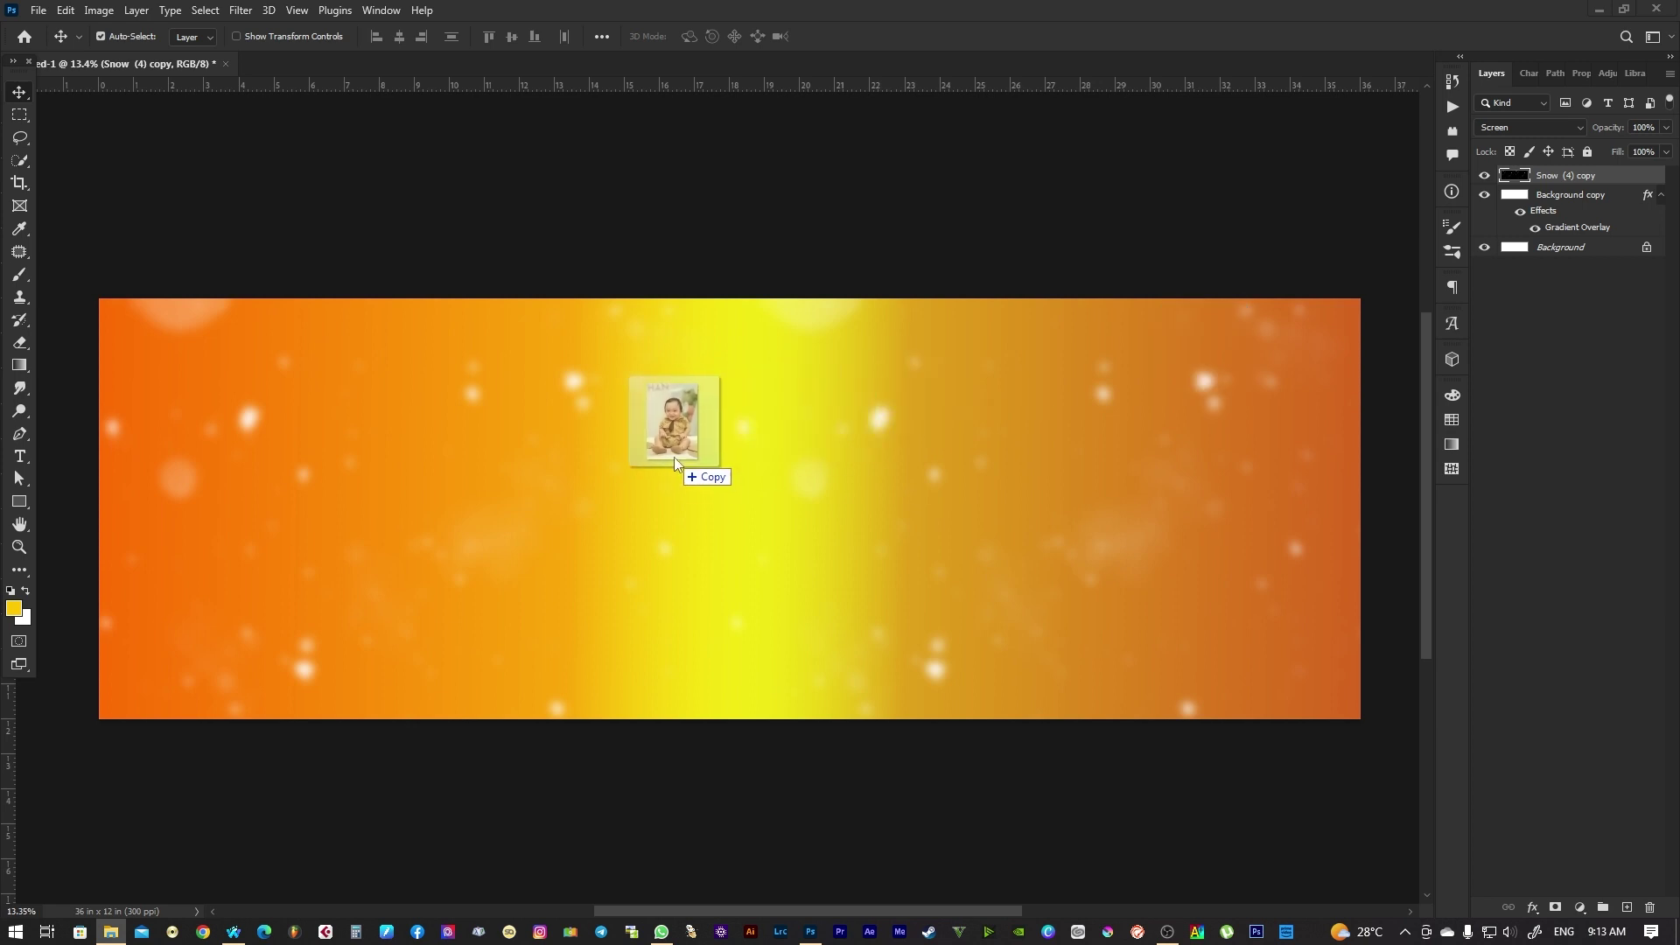
left_click_drag(1184, 574, 438, 520)
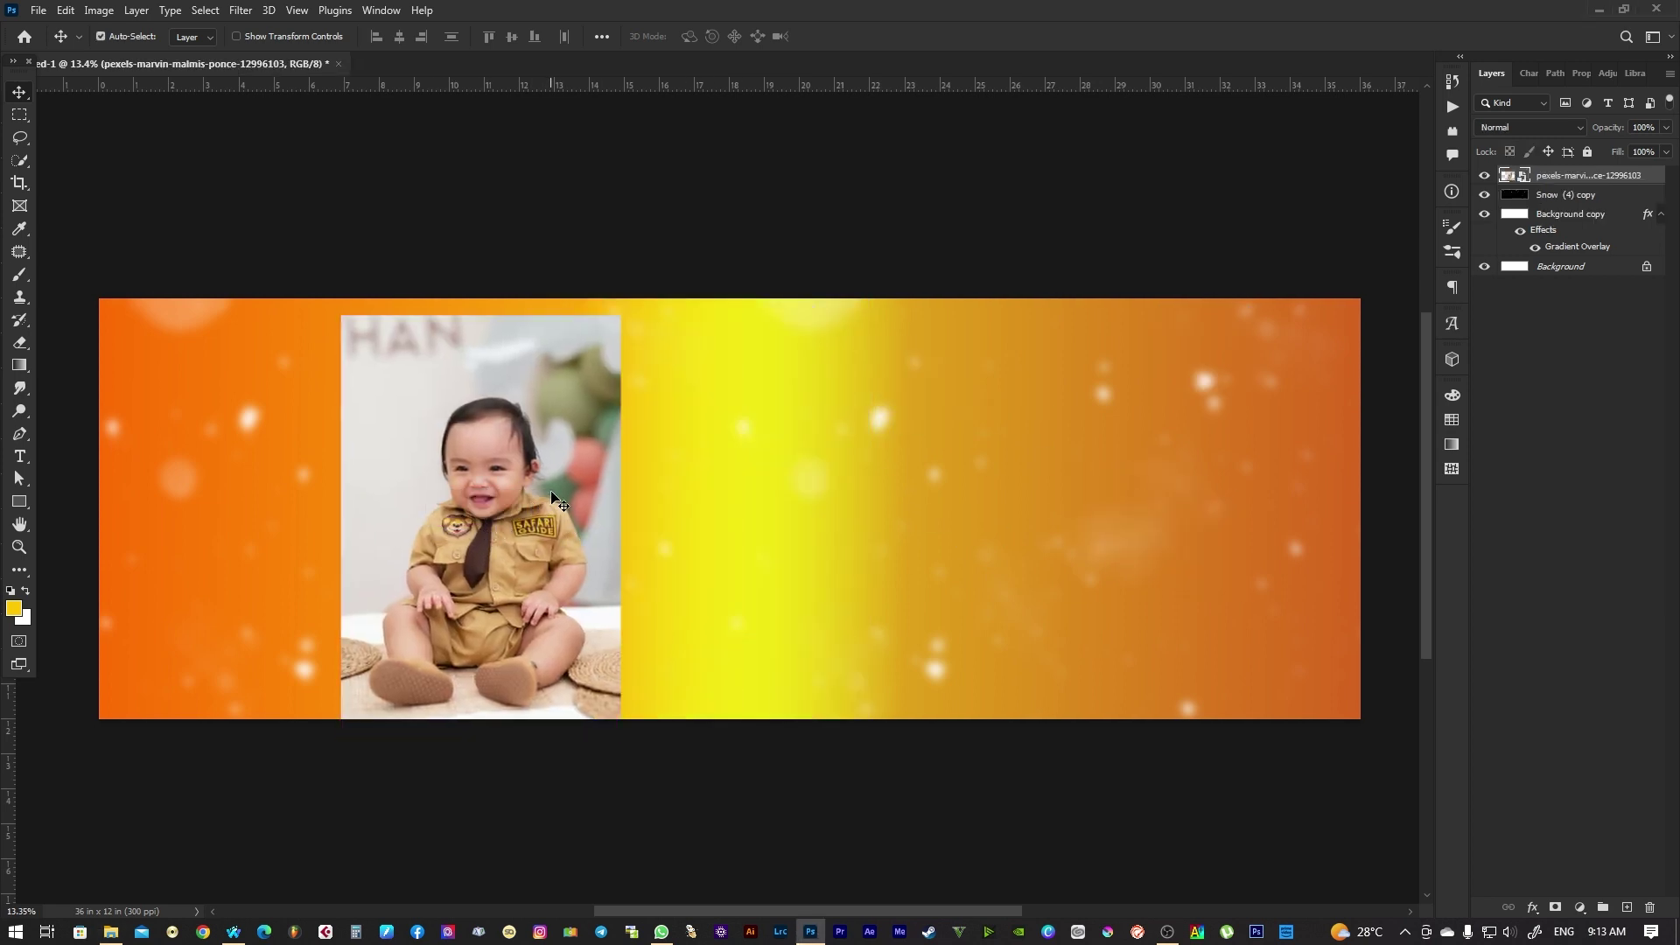
left_click(99, 10)
left_click(66, 9)
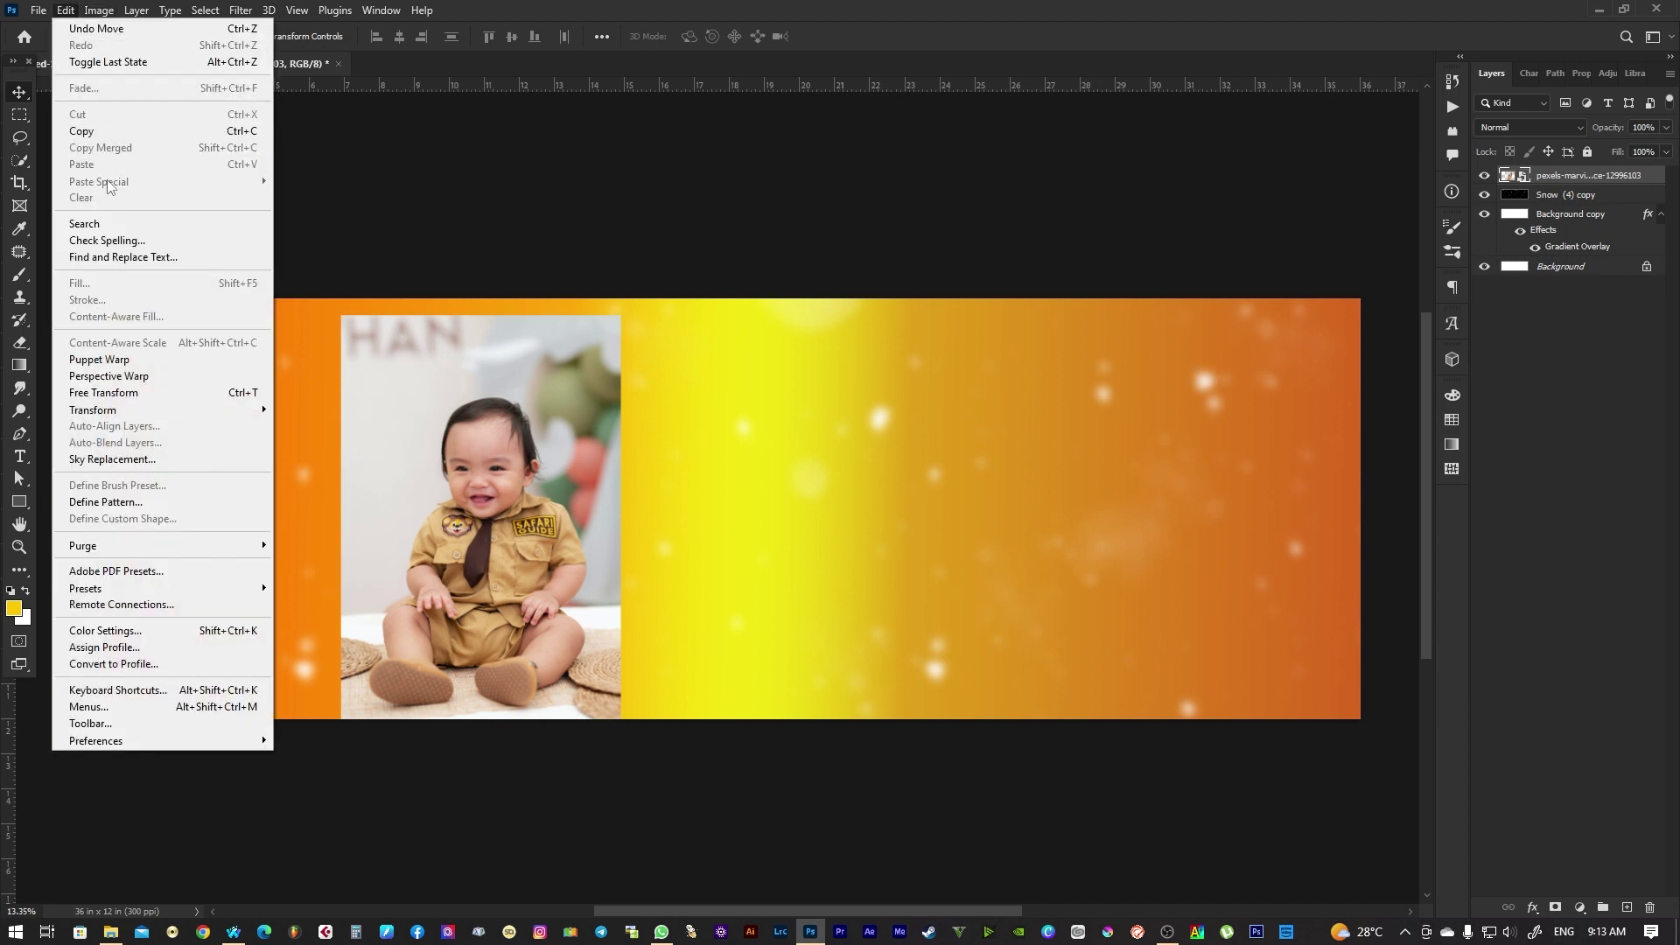
left_click(131, 393)
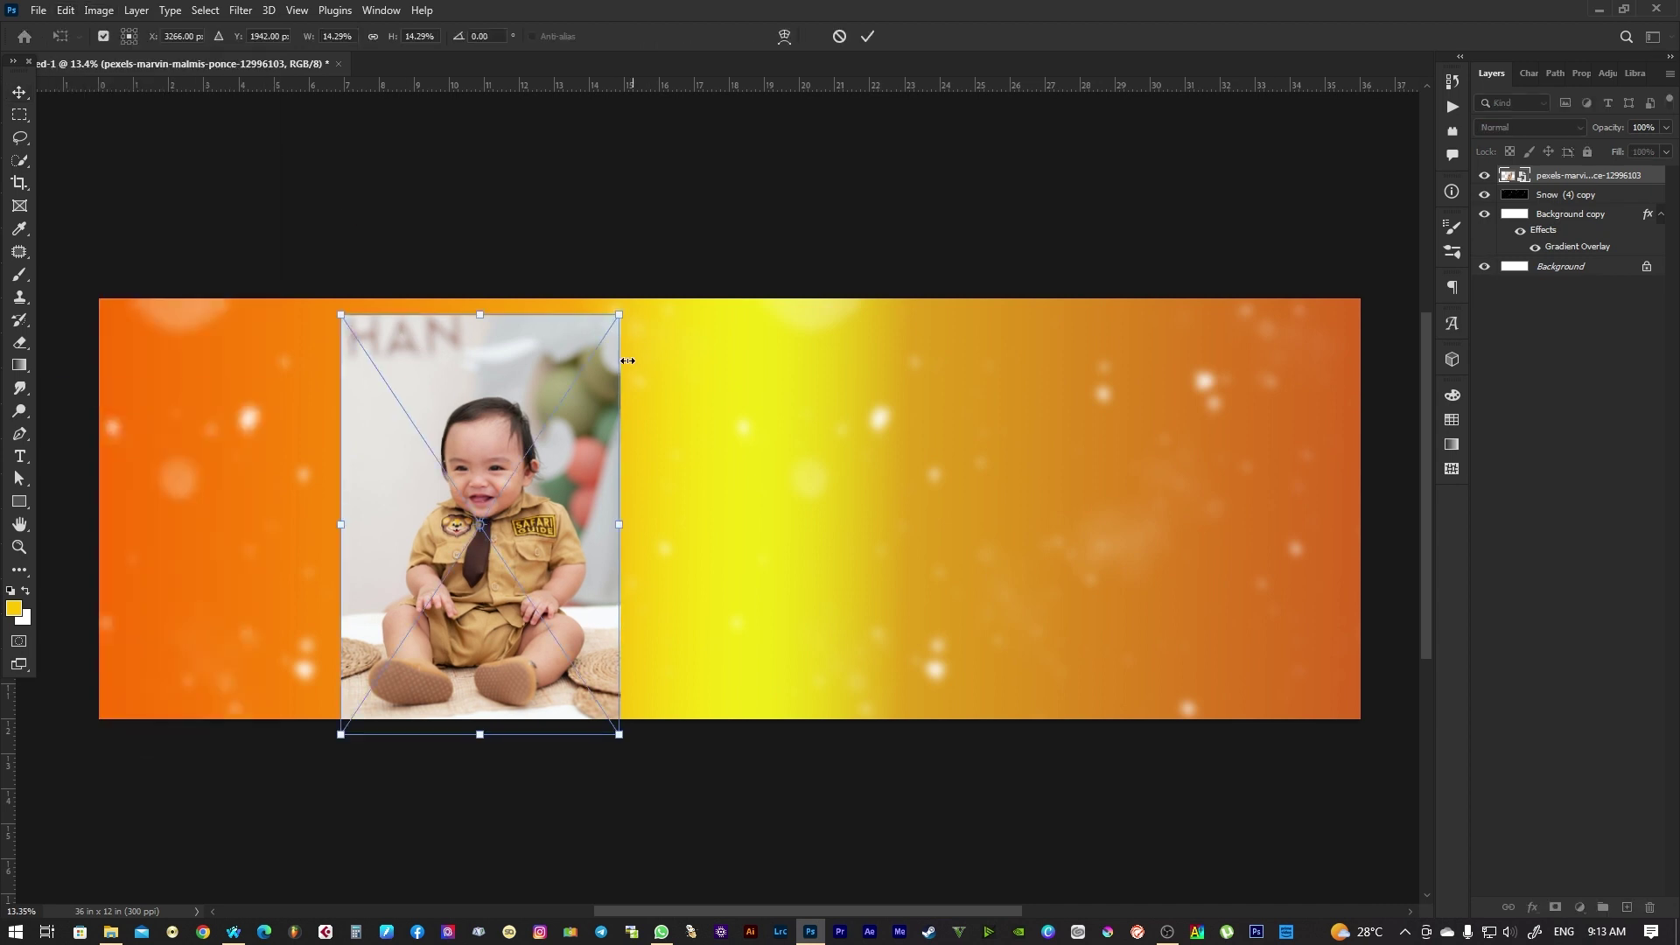
Enlarge the baby photo, tilt it about -15°, and set it on the banner's left side
left_click_drag(620, 315, 757, 184)
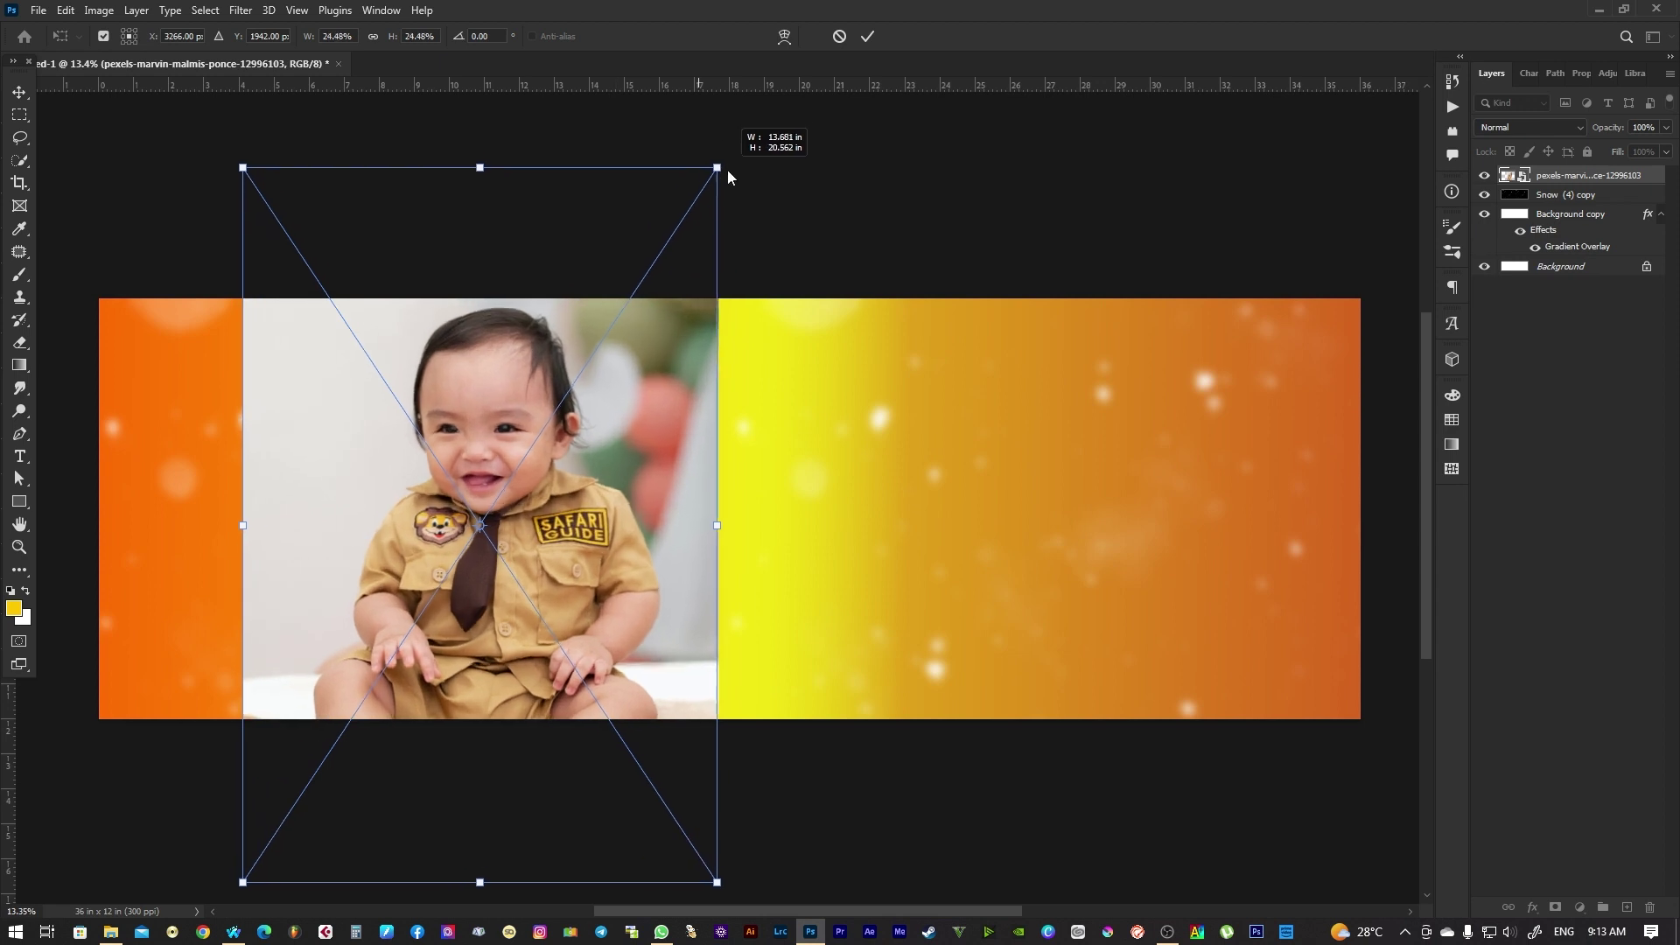
left_click_drag(815, 434, 757, 315)
left_click_drag(646, 427, 558, 381)
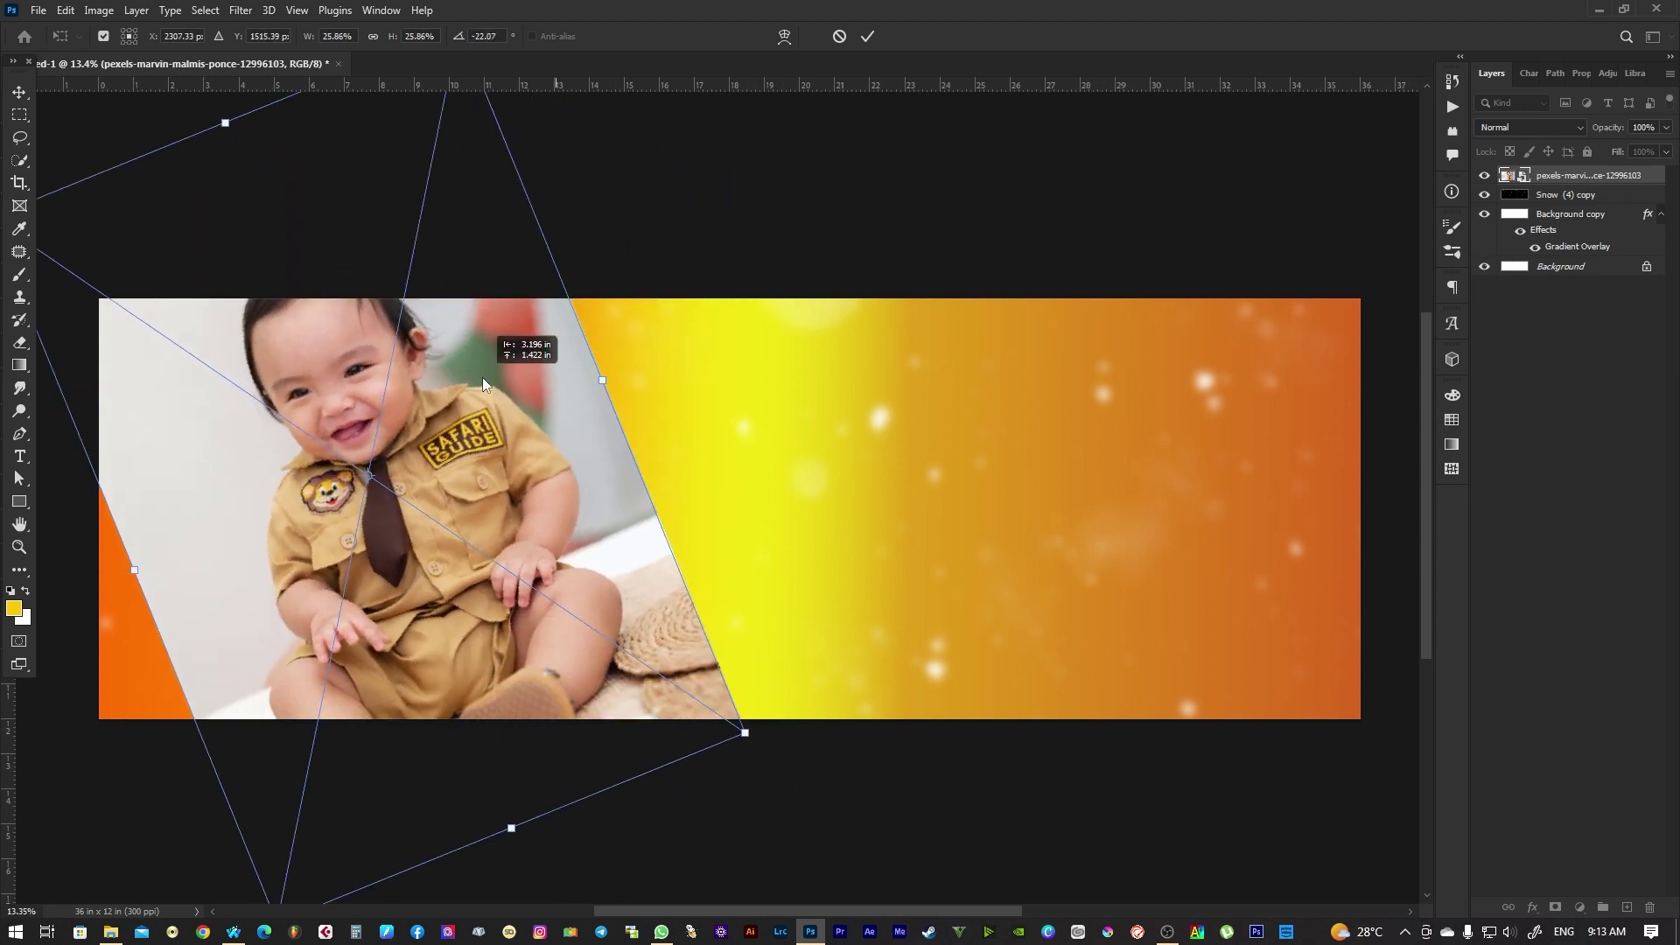
left_click_drag(666, 497, 768, 484)
mouse_move(976, 639)
left_mouse_down()
mouse_move(889, 766)
mouse_move(882, 809)
left_mouse_up()
left_click_drag(724, 611, 721, 652)
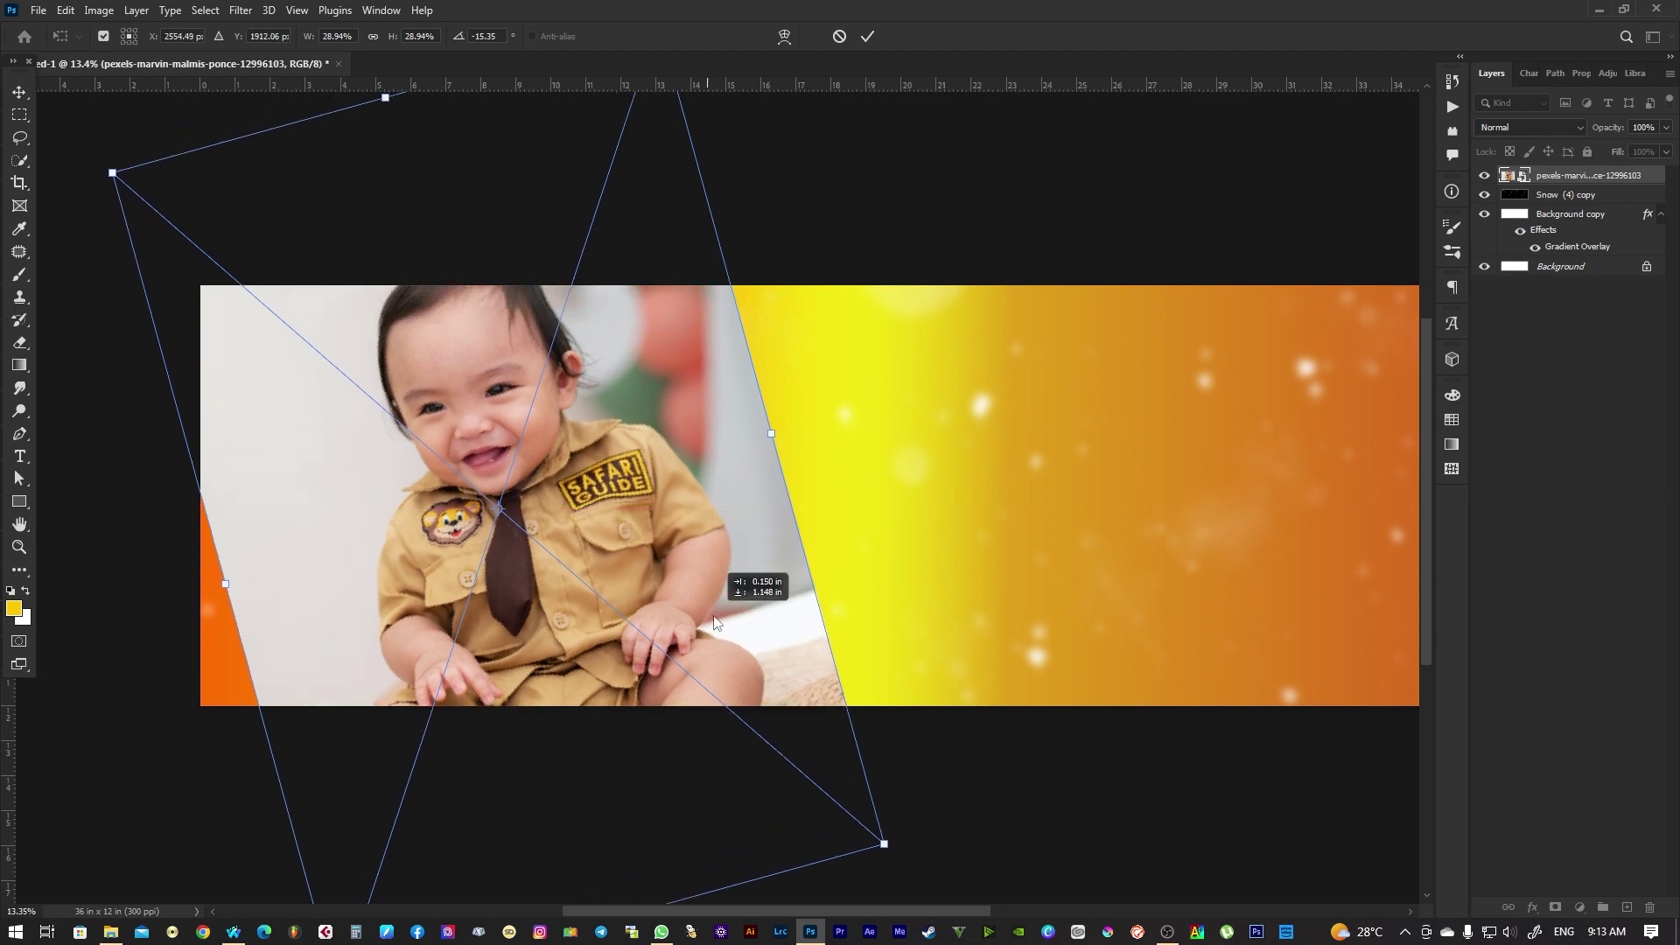
key("Return")
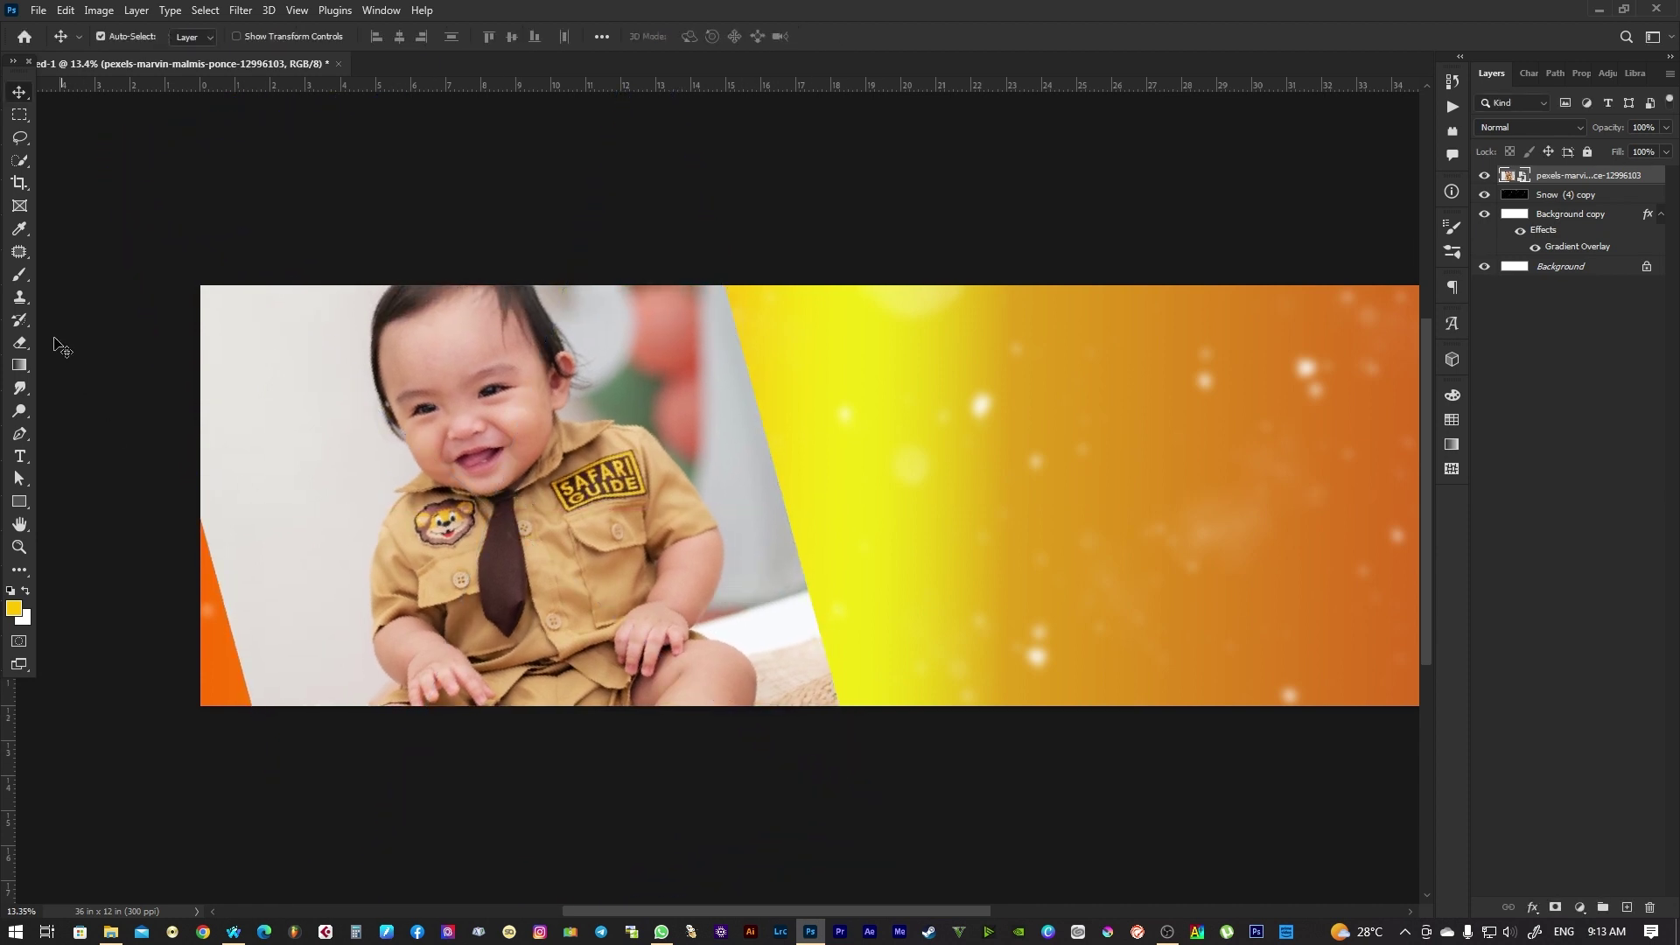
left_click(19, 347)
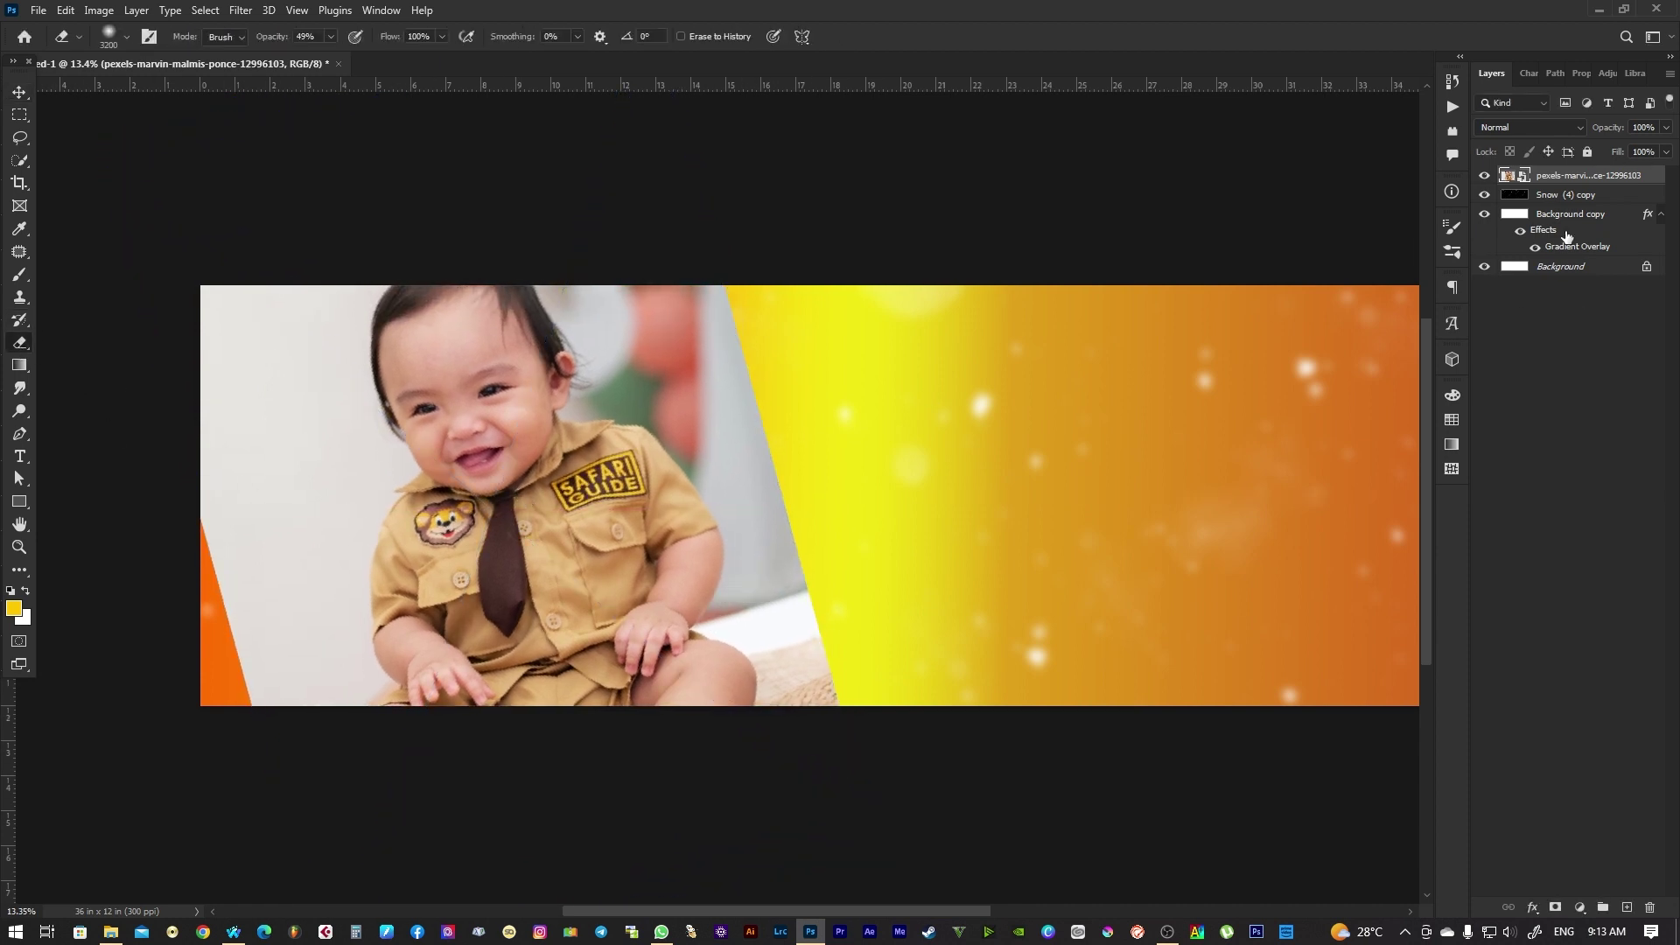
Rasterize the photo layer, erase its edges into the bokeh, and move it left
right_click(1560, 179)
left_click(1378, 494)
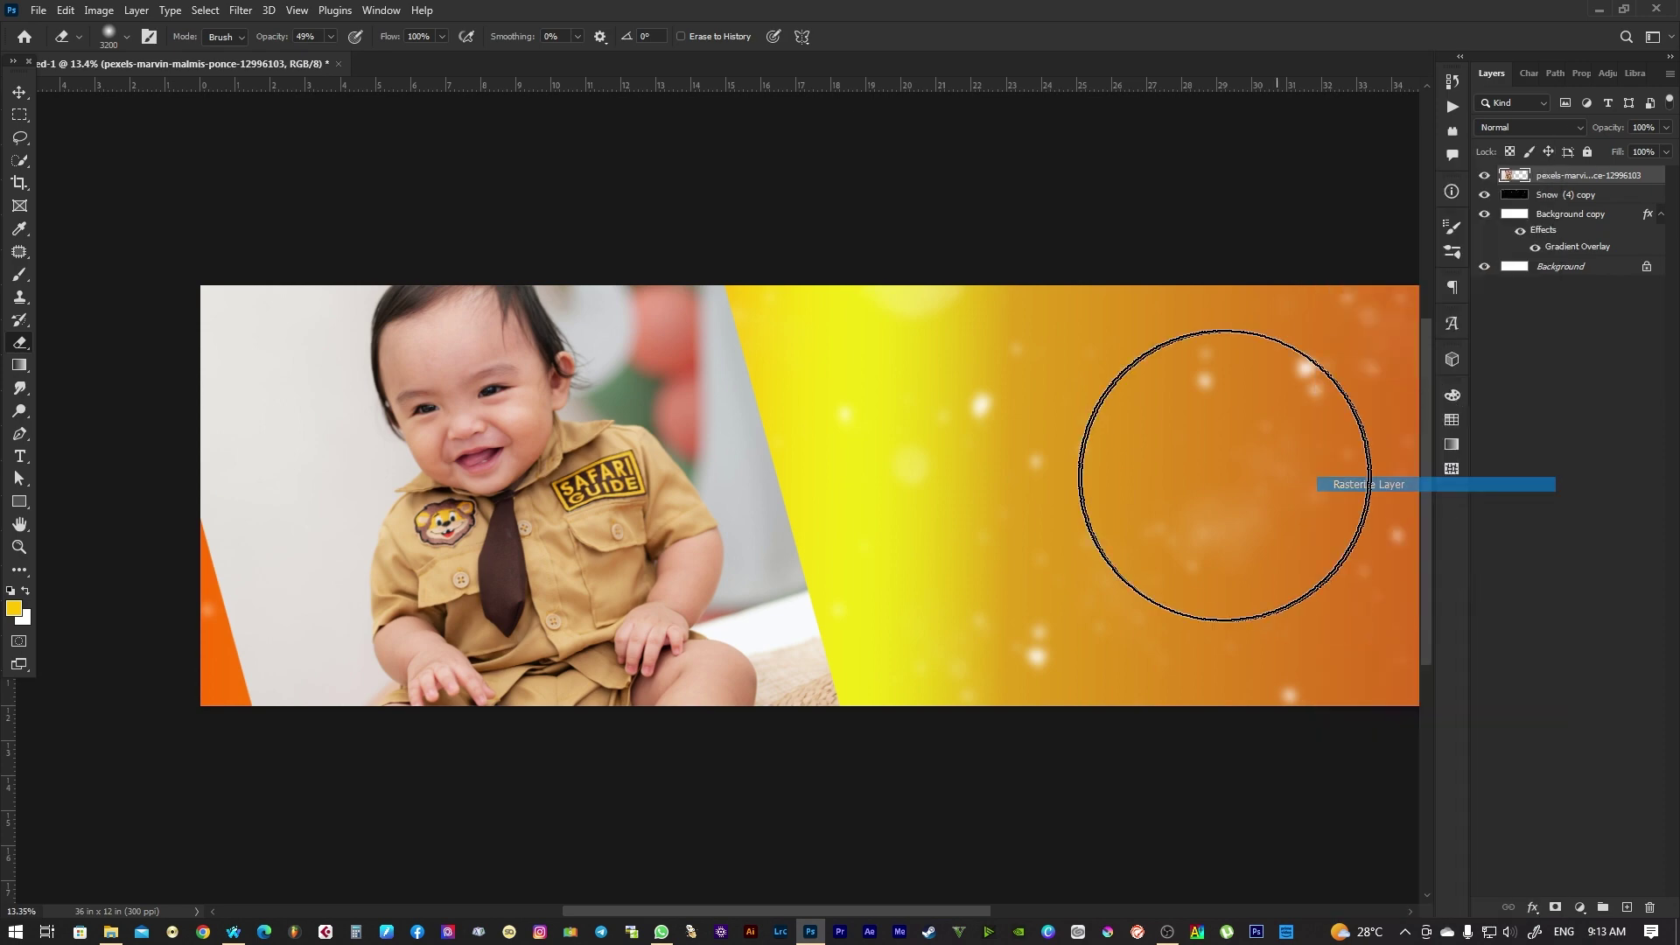
mouse_move(213, 506)
left_mouse_down()
mouse_move(263, 432)
mouse_move(187, 318)
mouse_move(122, 439)
left_mouse_up()
mouse_move(848, 488)
left_mouse_down()
mouse_move(713, 226)
mouse_move(768, 356)
mouse_move(825, 300)
mouse_move(794, 281)
mouse_move(848, 379)
left_mouse_up()
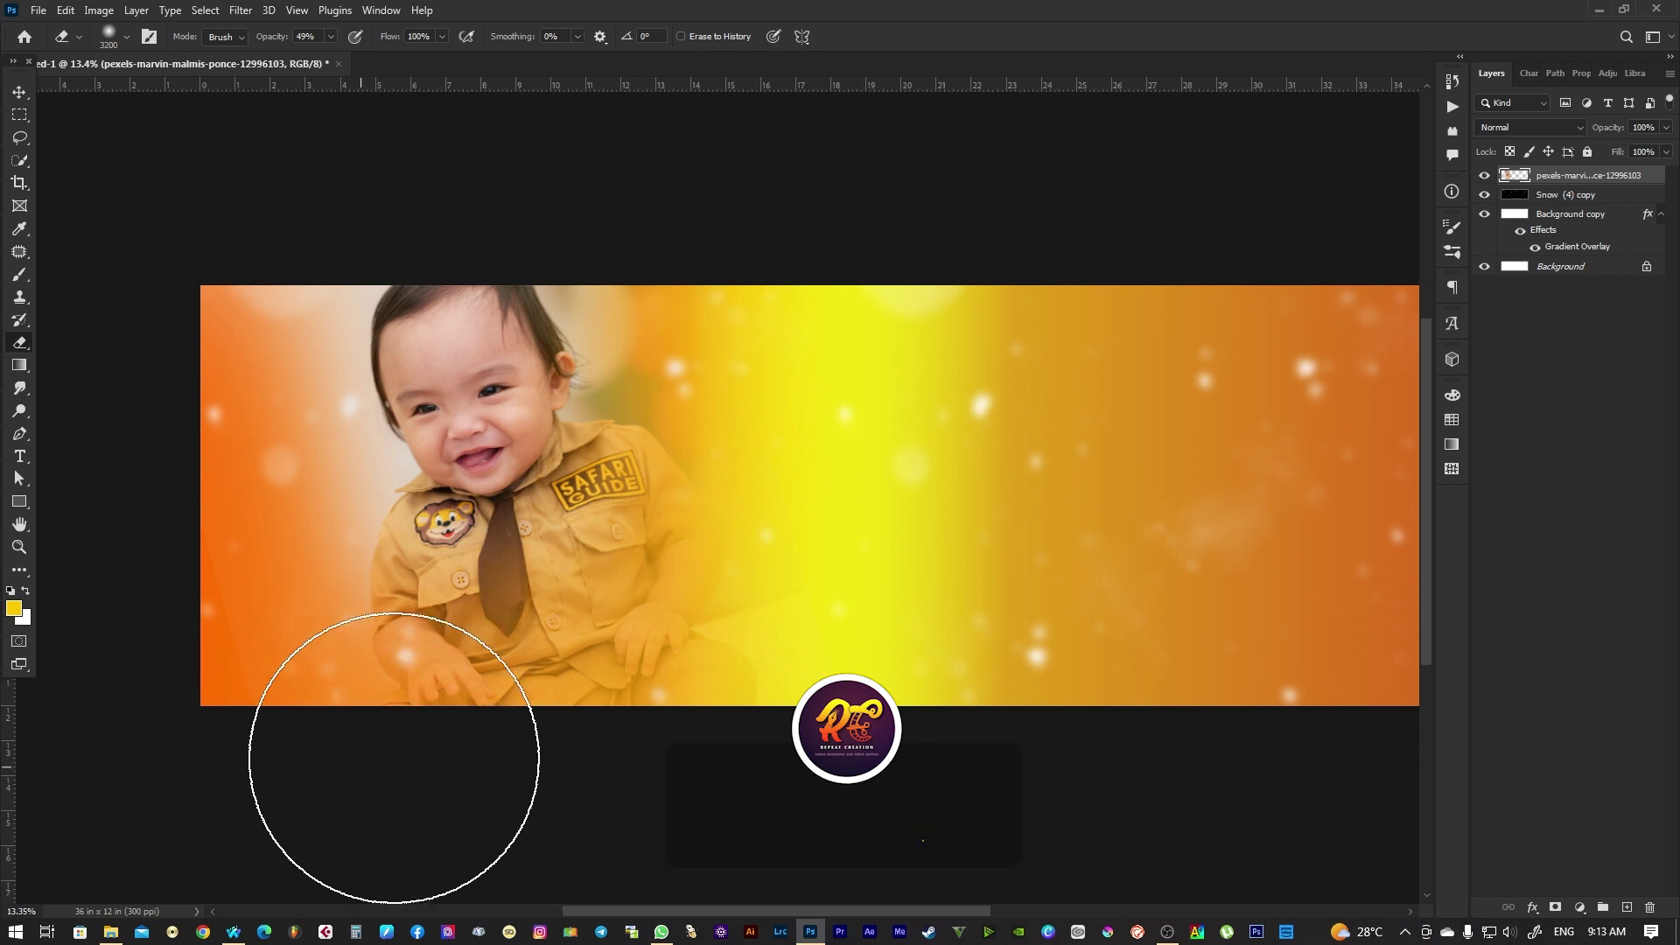
key("v")
left_click_drag(521, 469, 458, 470)
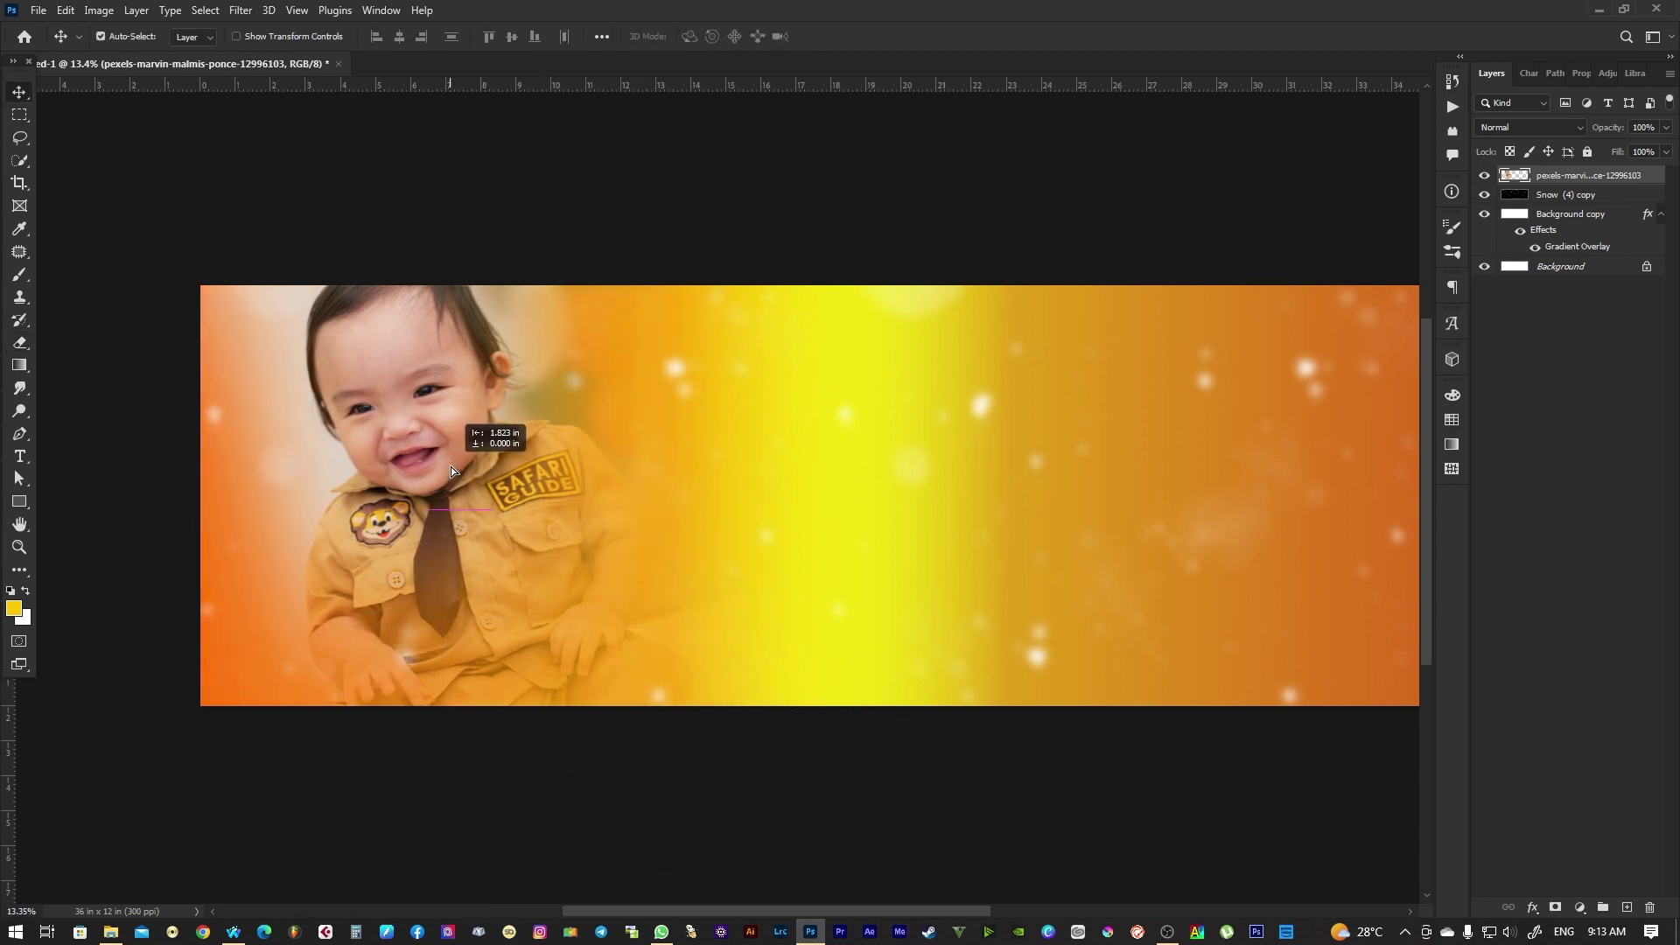
Scale the baby photo to about 120% and reposition it at the banner's left end
key("ctrl+t")
key("ctrl+0")
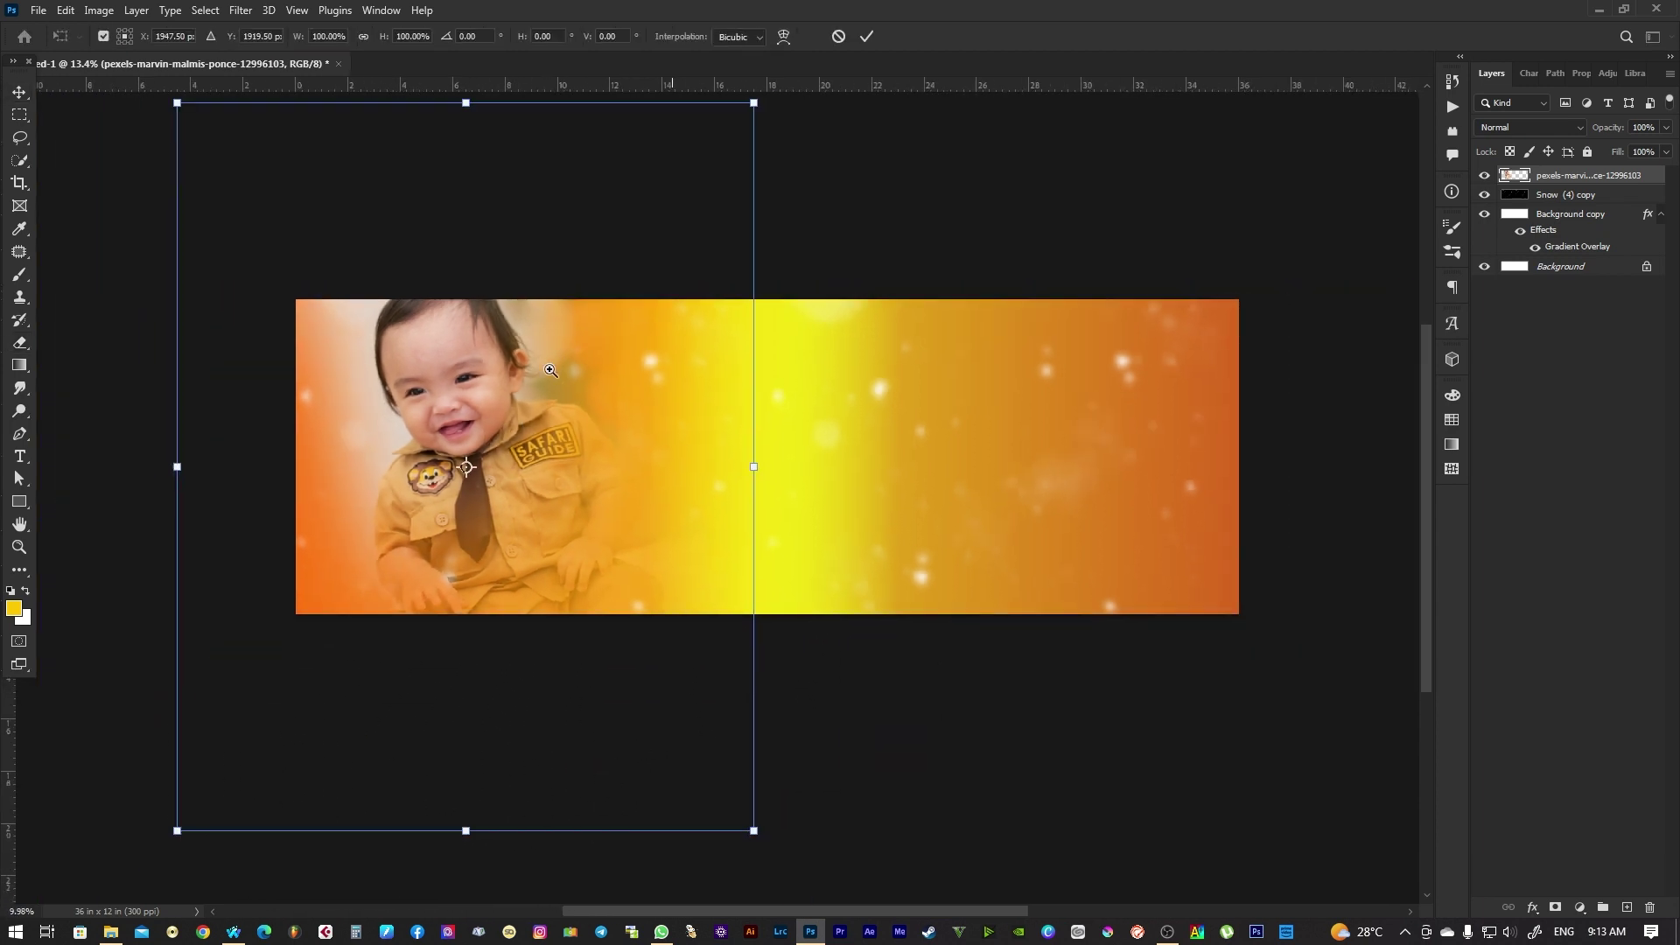
mouse_move(750, 833)
left_mouse_down()
mouse_move(812, 884)
mouse_move(941, 806)
left_mouse_up()
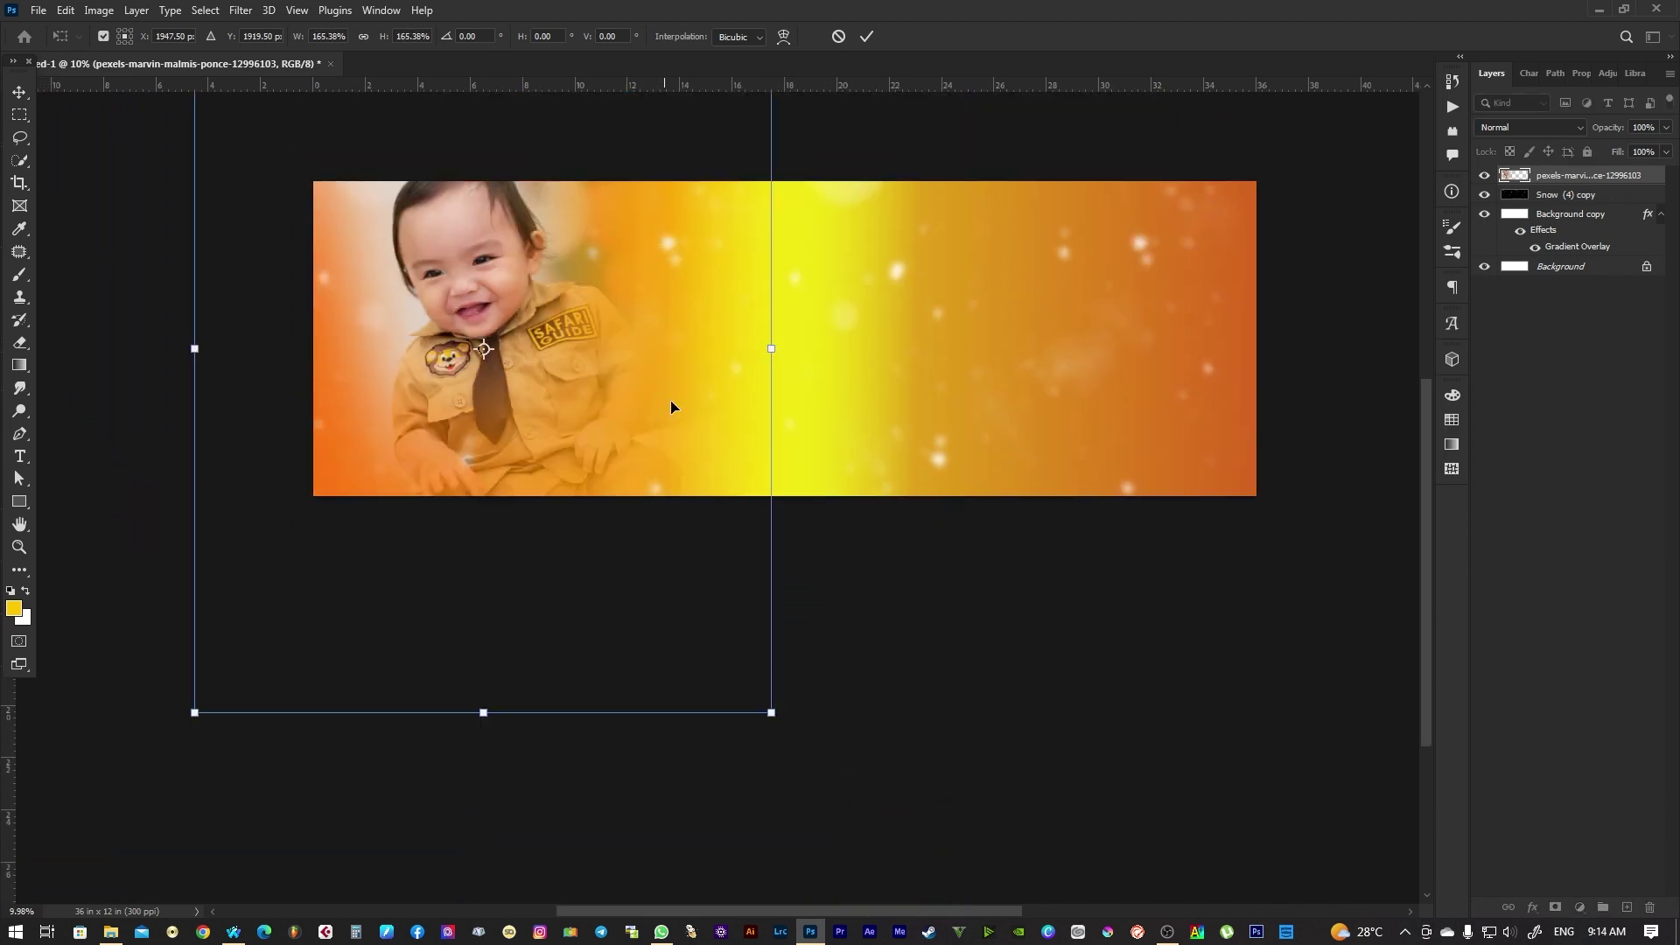
left_click_drag(773, 679, 916, 796)
mouse_move(604, 367)
left_mouse_down()
mouse_move(609, 447)
mouse_move(595, 429)
left_mouse_up()
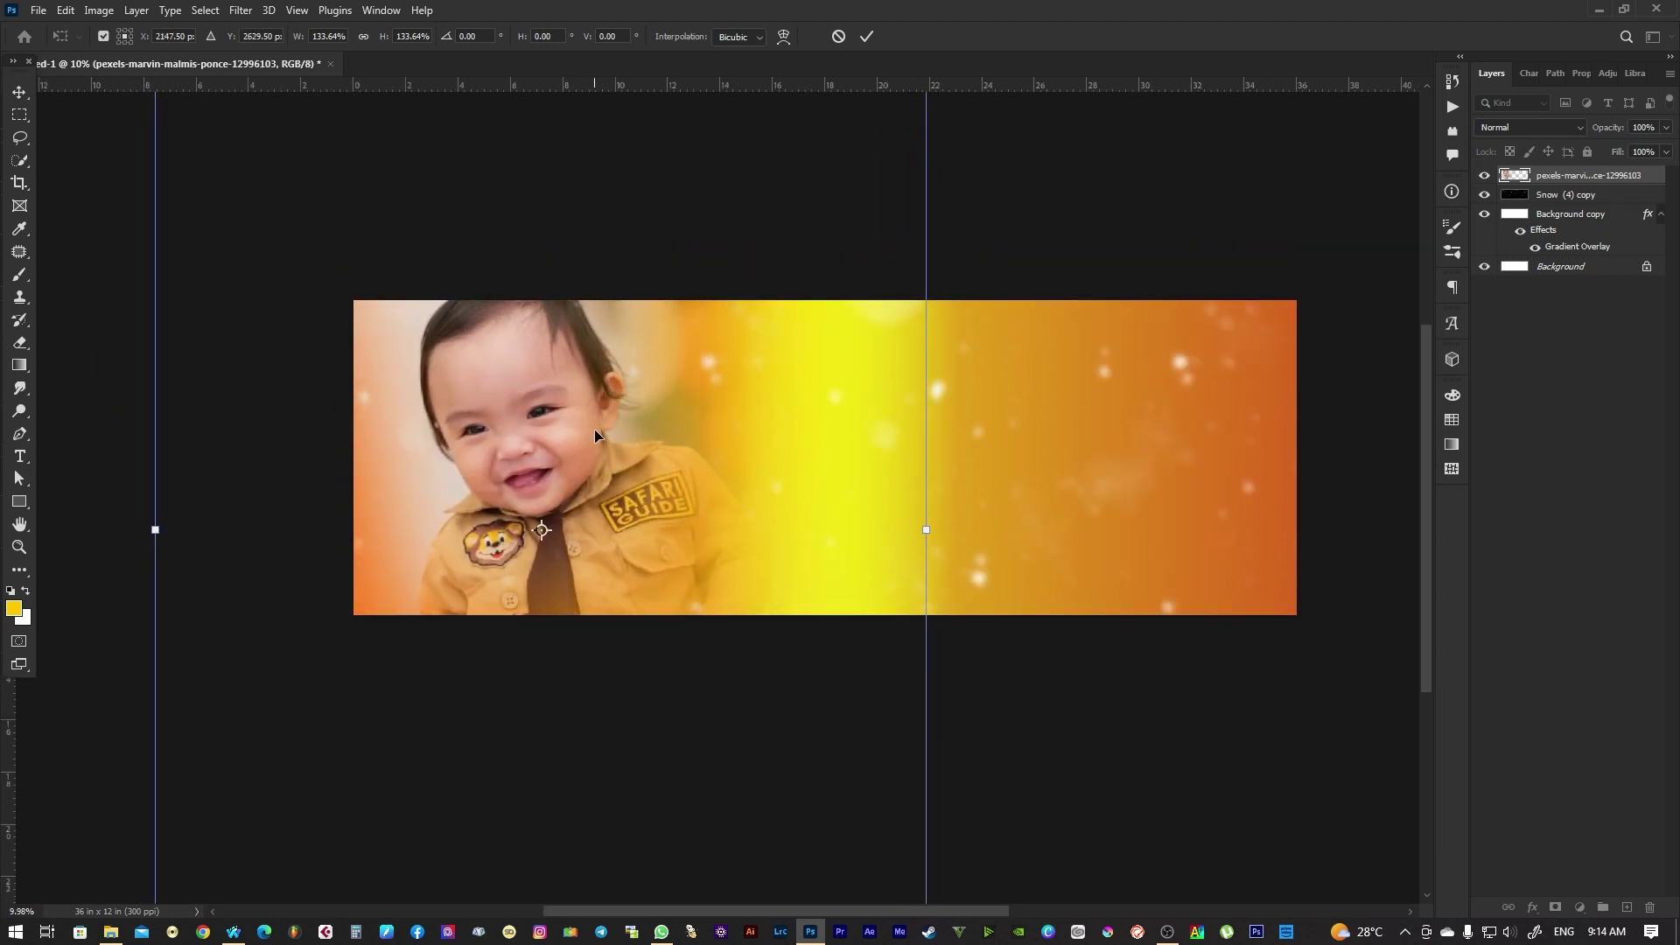
left_click_drag(700, 531, 675, 467)
scroll(788, 612, "down", 3)
scroll(787, 437, "down", 2, "alt")
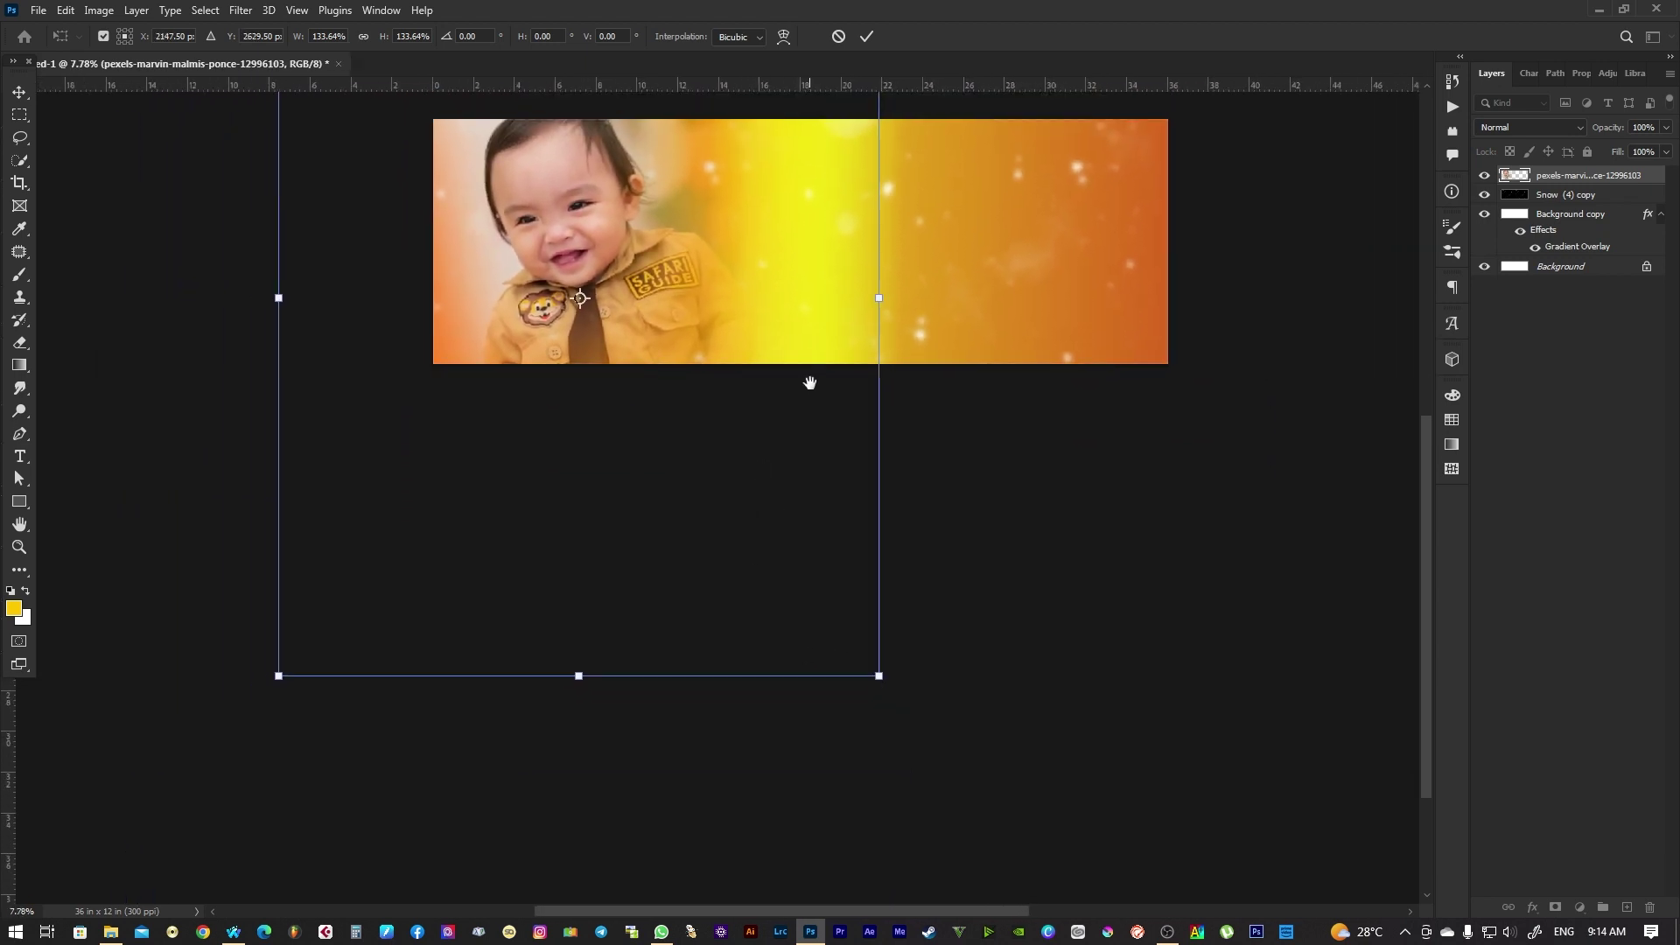
scroll(831, 569, "up", 3)
left_click_drag(862, 821, 832, 784)
left_click_drag(674, 416, 684, 442)
key("Return")
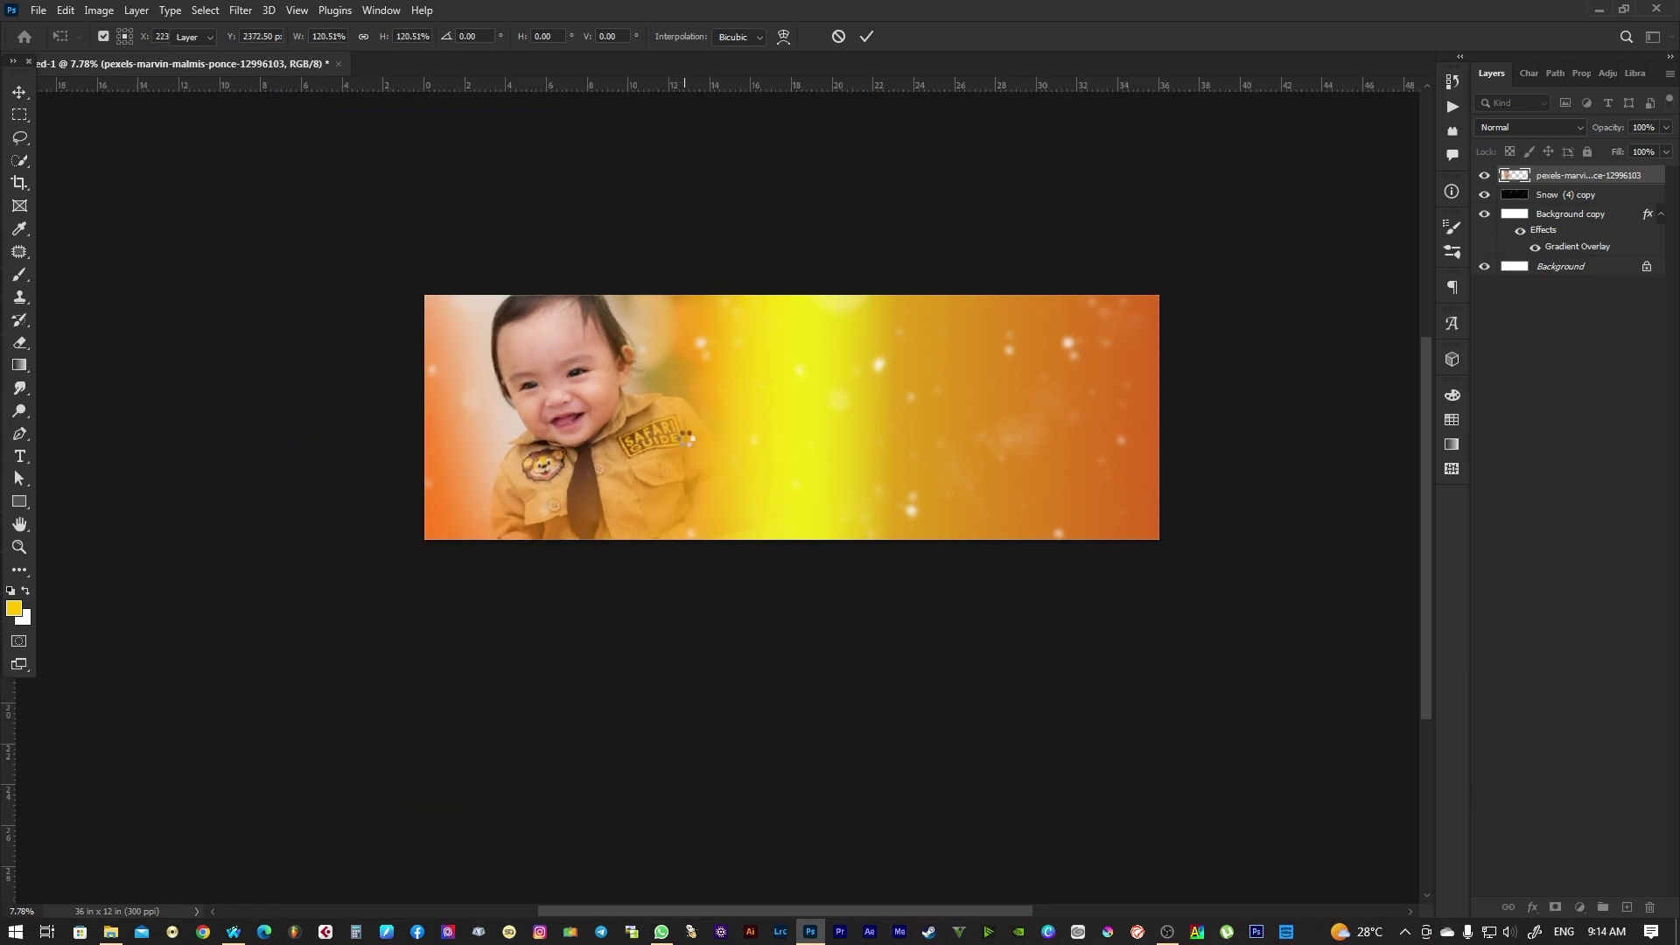
Zoom in and out to review the resized photo on the banner
scroll(674, 419, "up", 3, "alt")
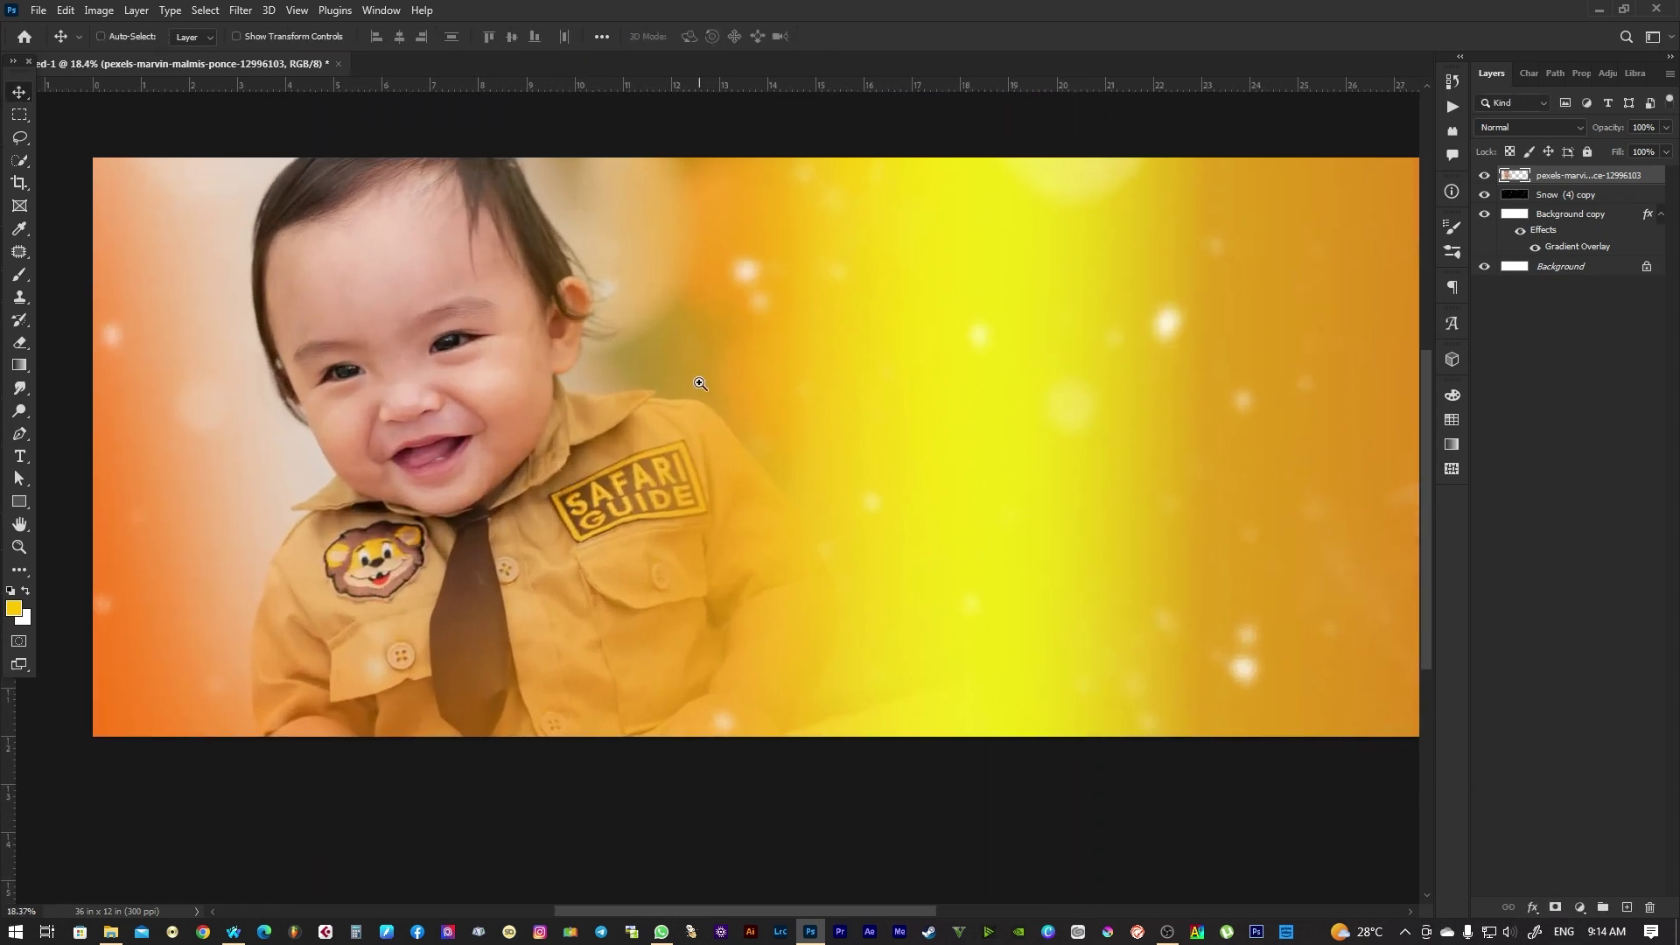
scroll(697, 375, "down", 1, "alt")
scroll(968, 492, "up", 1, "alt")
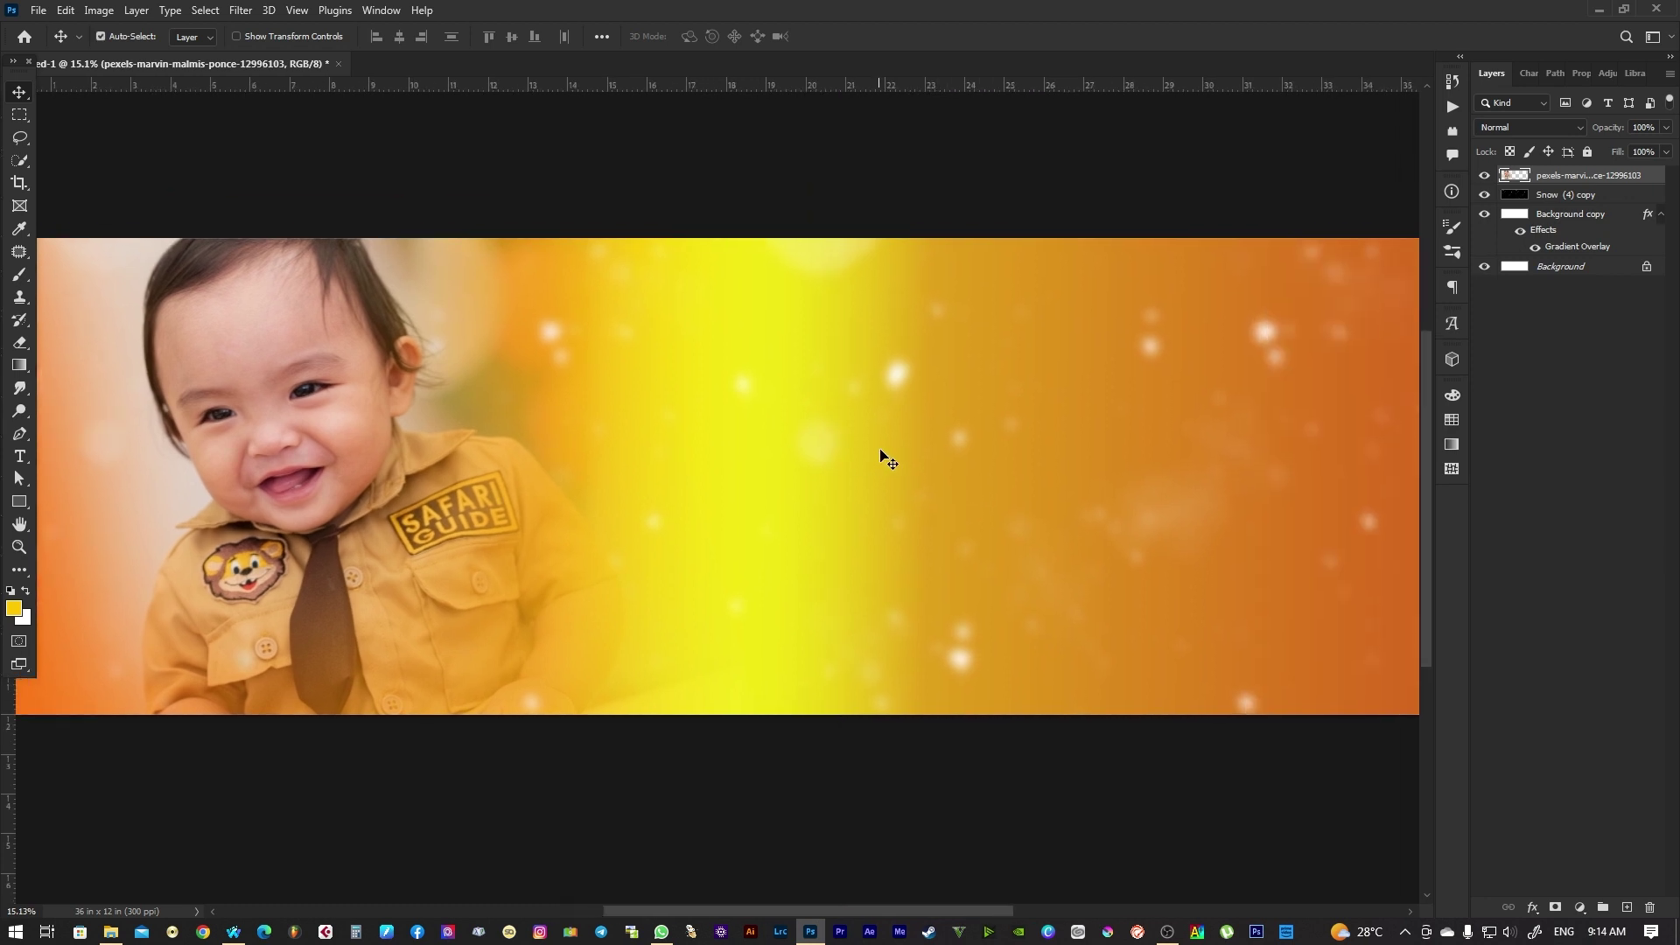
scroll(894, 440, "down", 2, "alt")
left_click(110, 932)
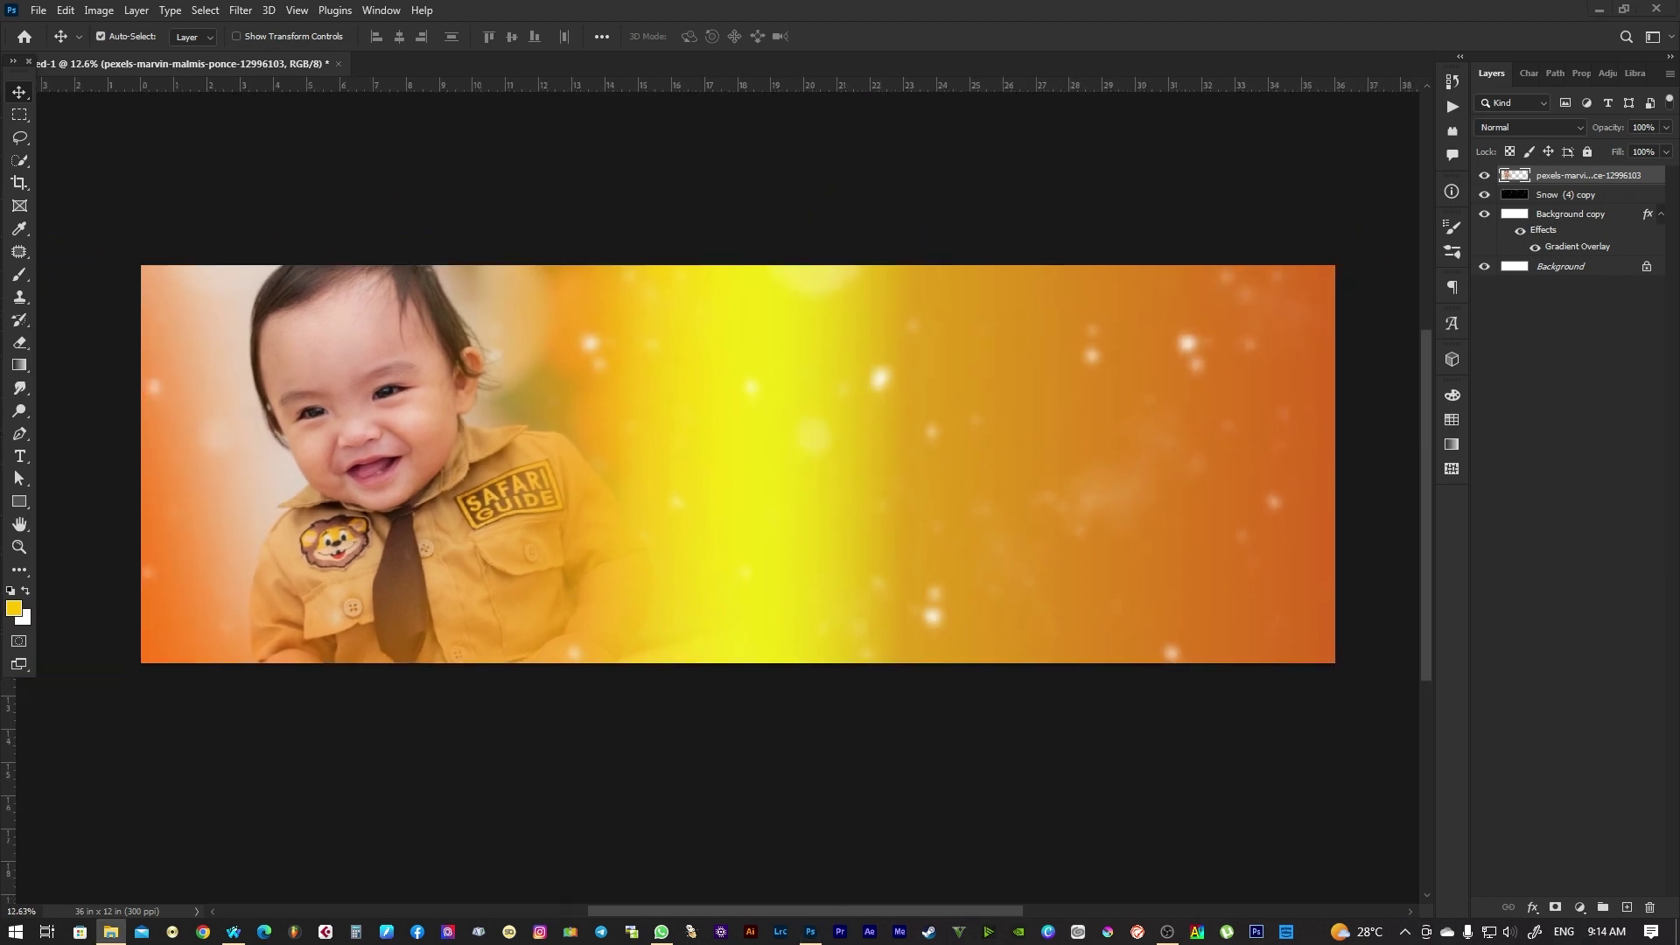
Place the blue HAPPY BIRTHDAY frame, show guides, and shrink it to half size beside the baby
left_click(813, 479)
left_click_drag(817, 468, 828, 472)
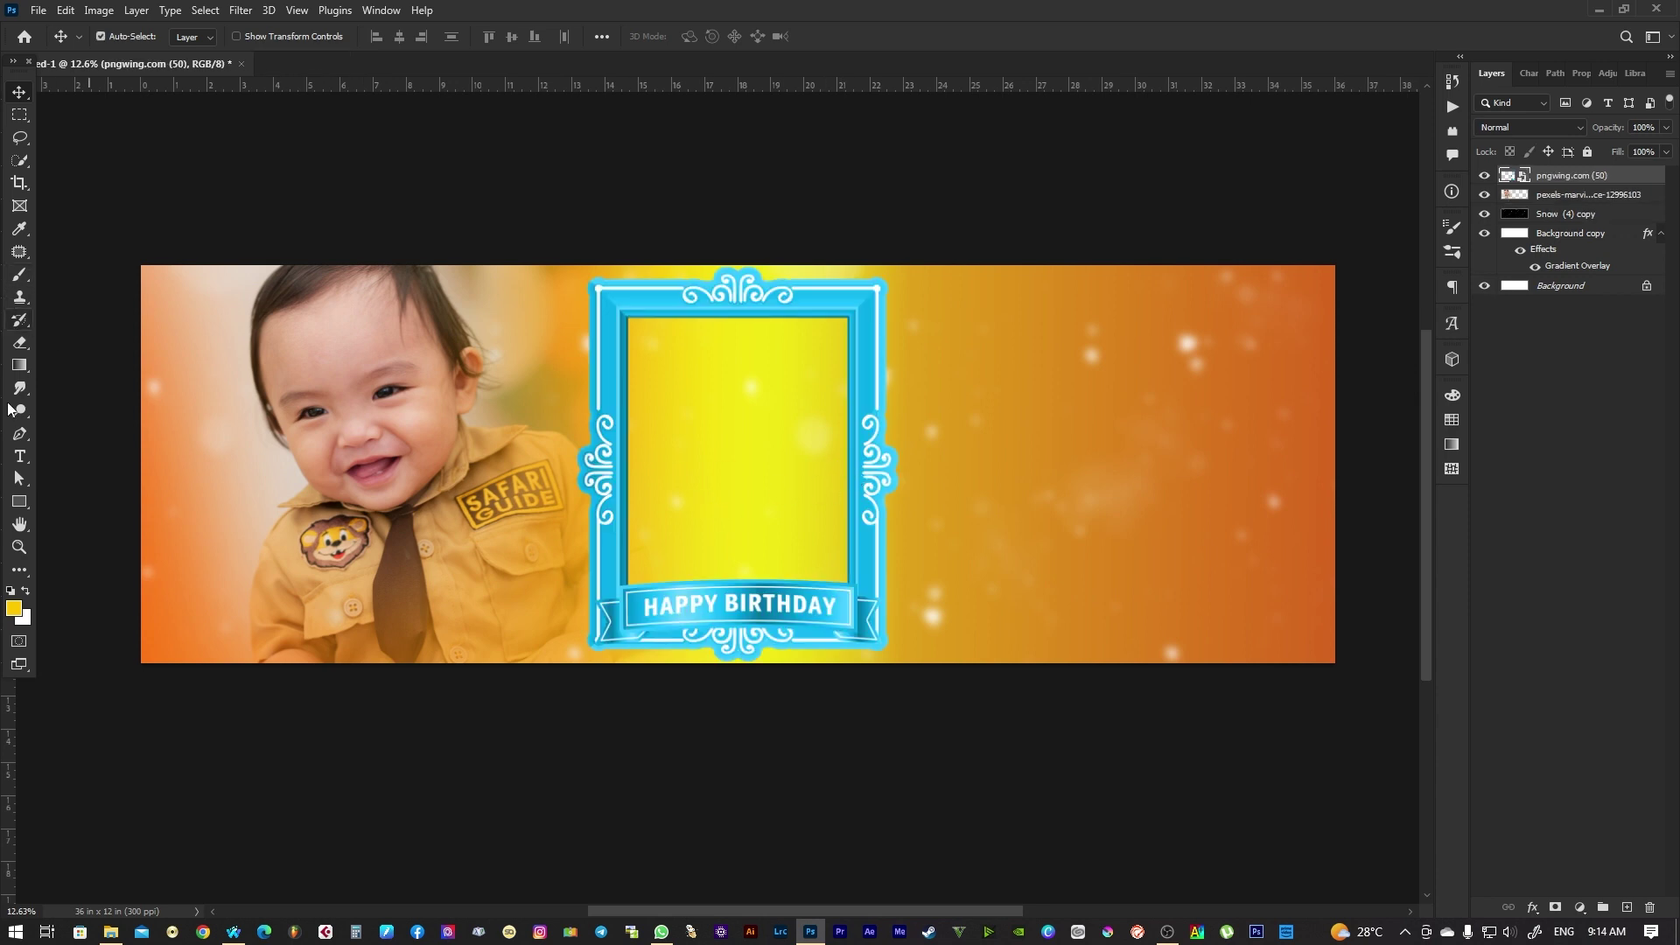
key("ctrl+semicolon")
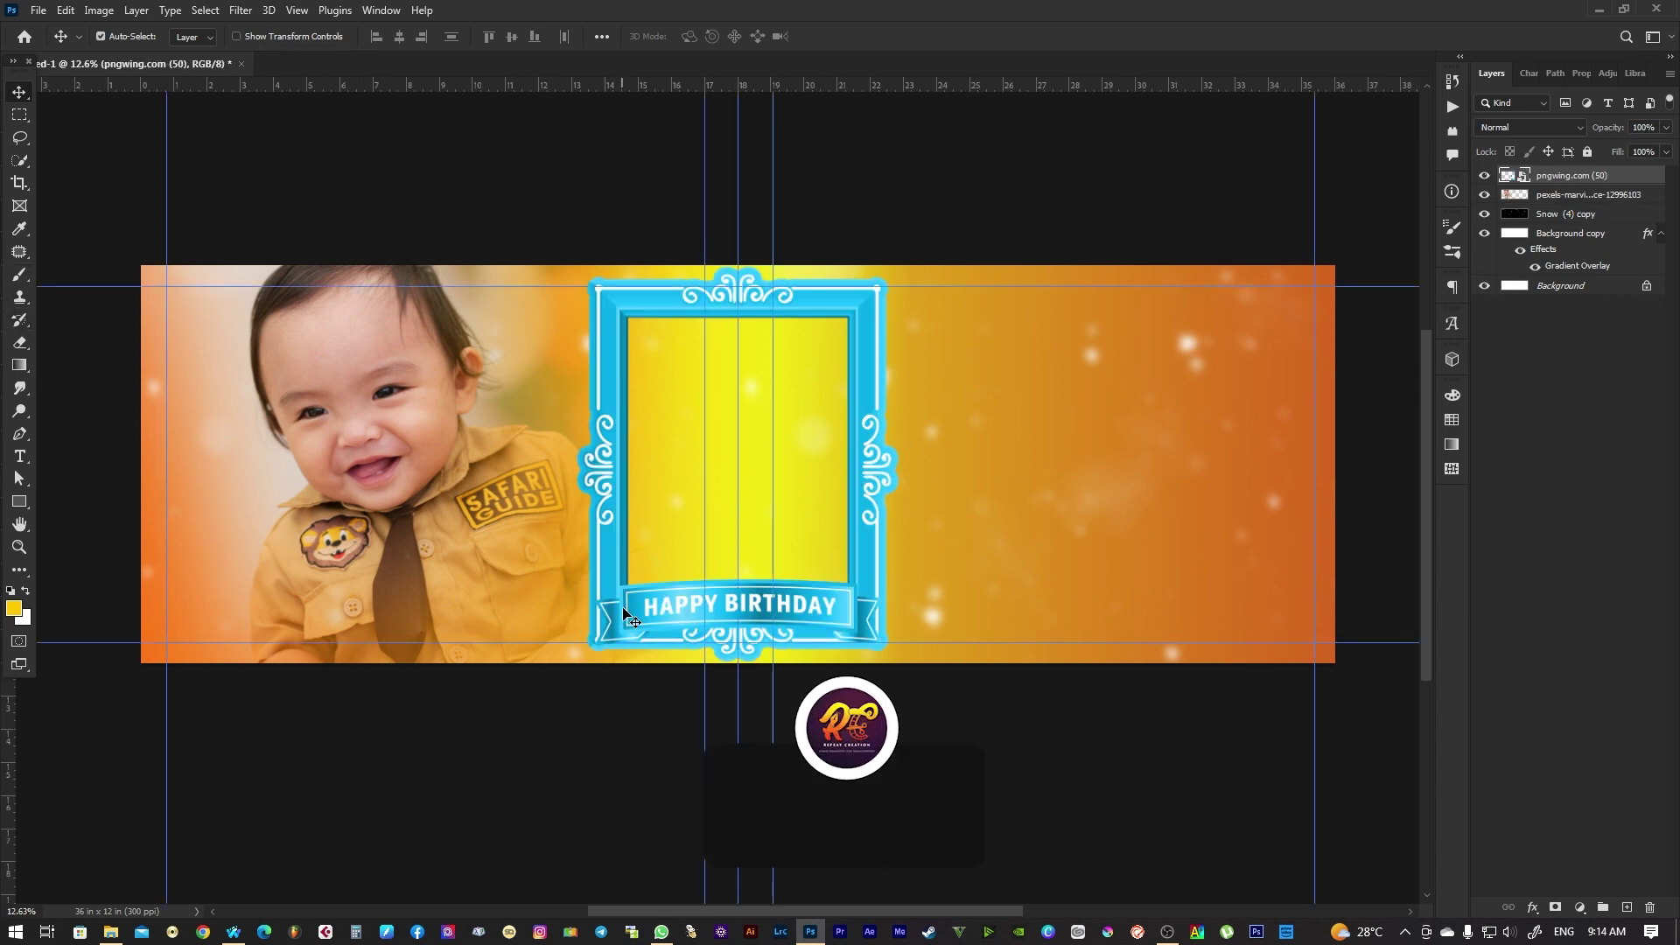
left_click_drag(840, 600, 739, 320)
key("ctrl+t")
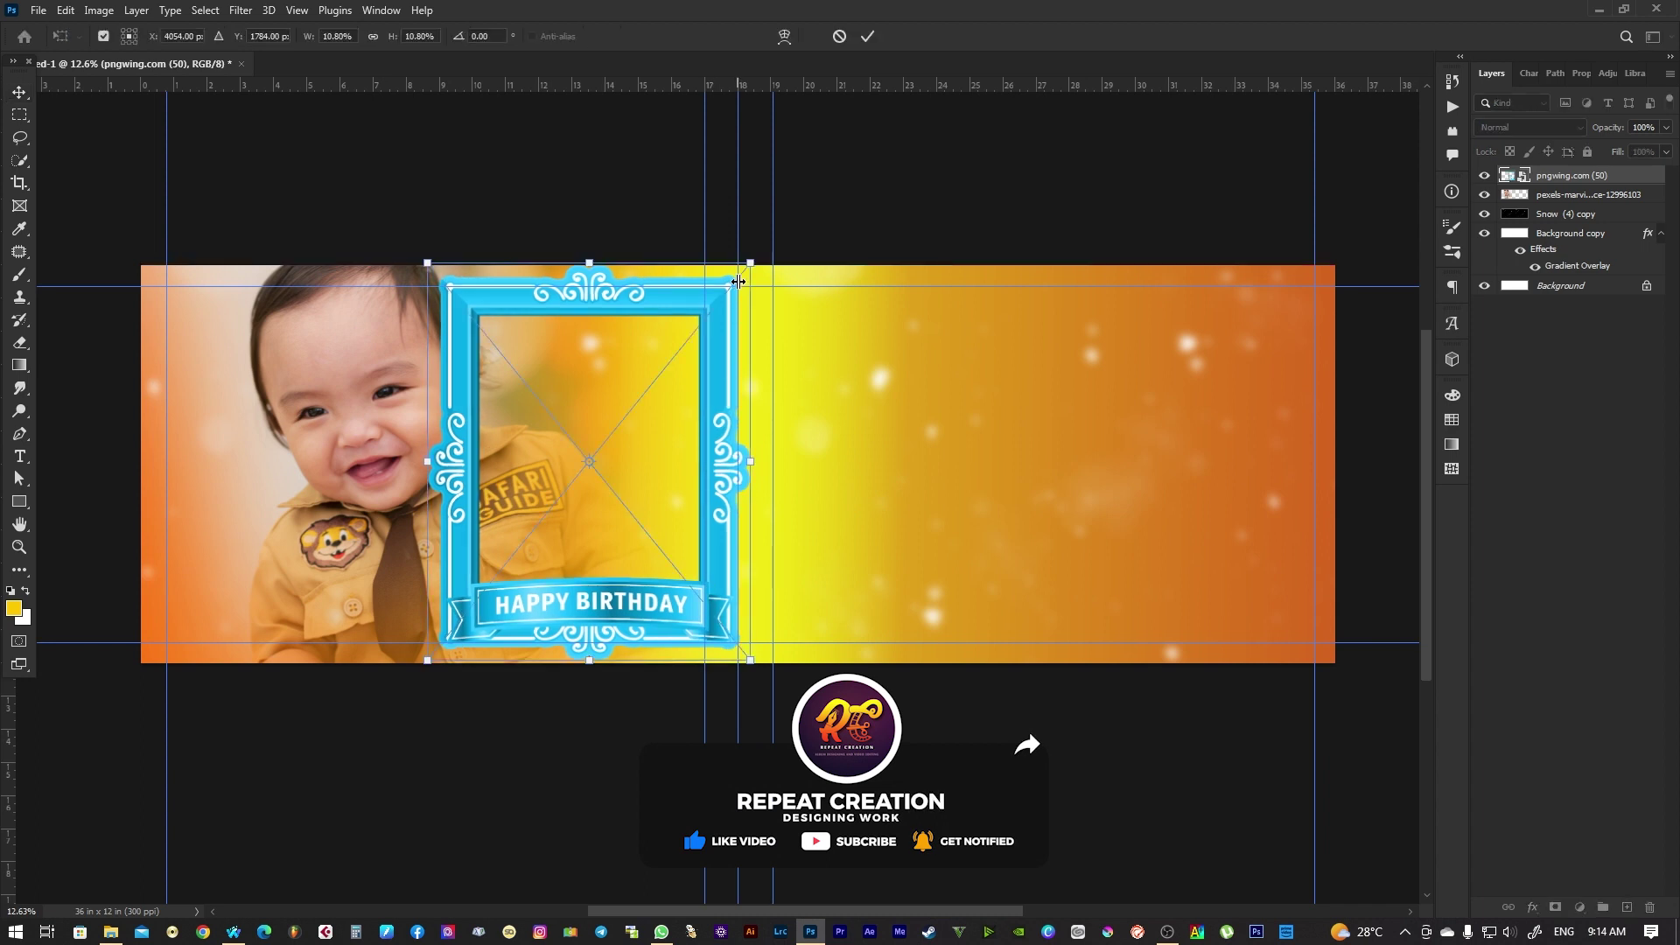
mouse_move(757, 262)
left_mouse_down()
mouse_move(670, 360)
mouse_move(676, 401)
left_mouse_up()
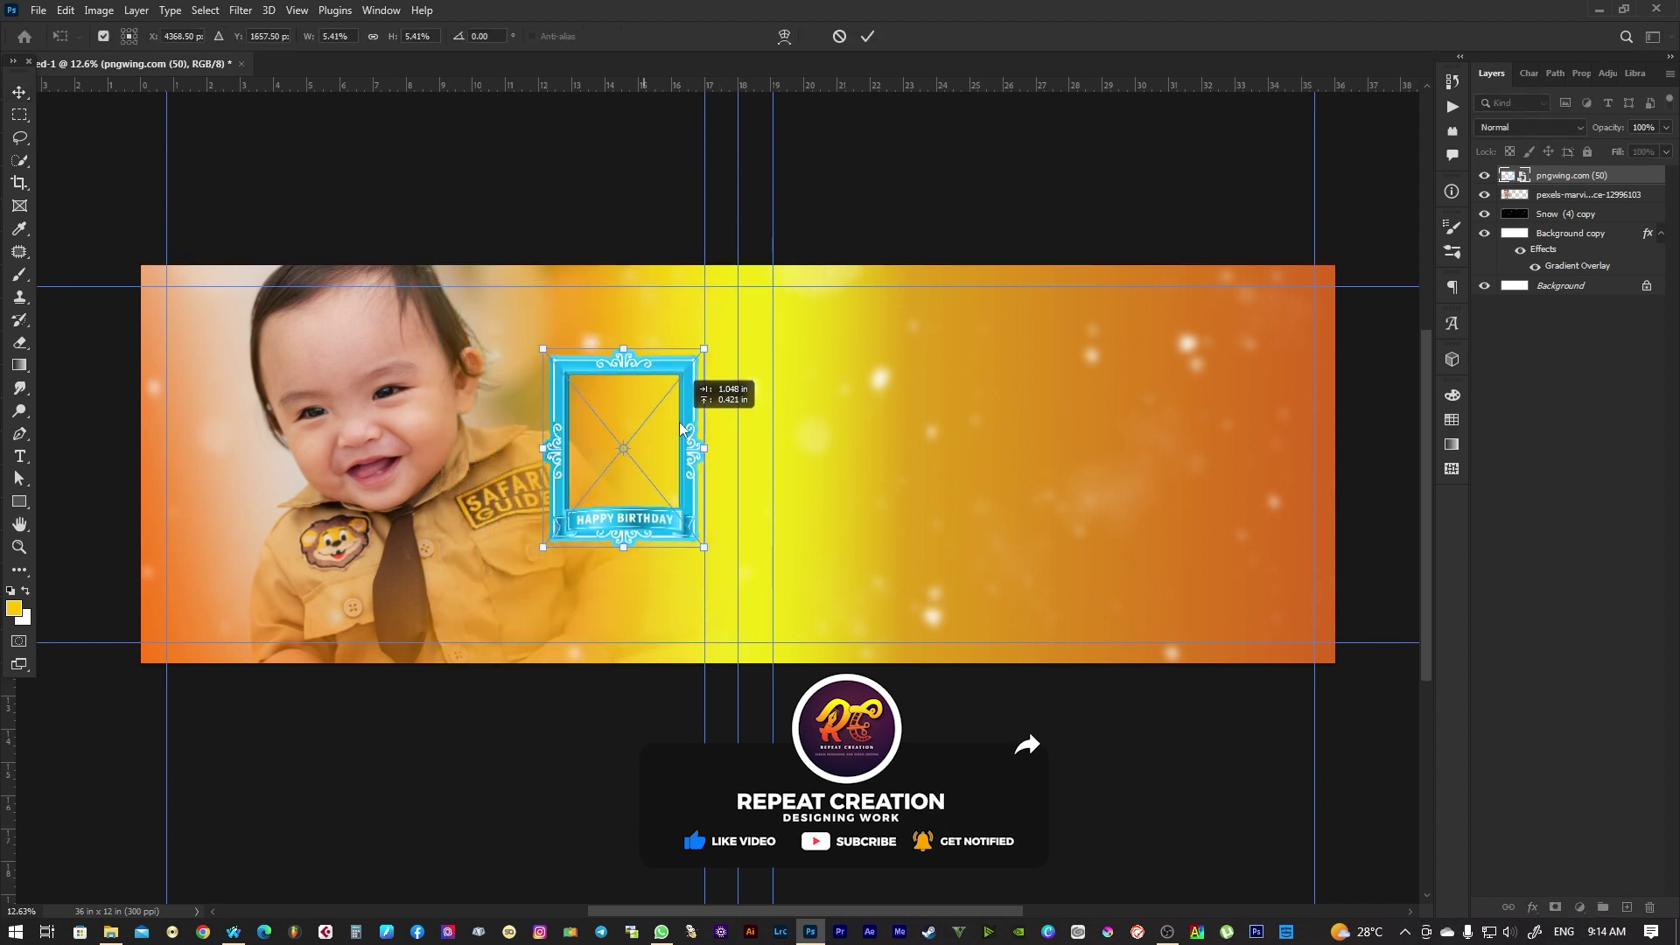
key("Return")
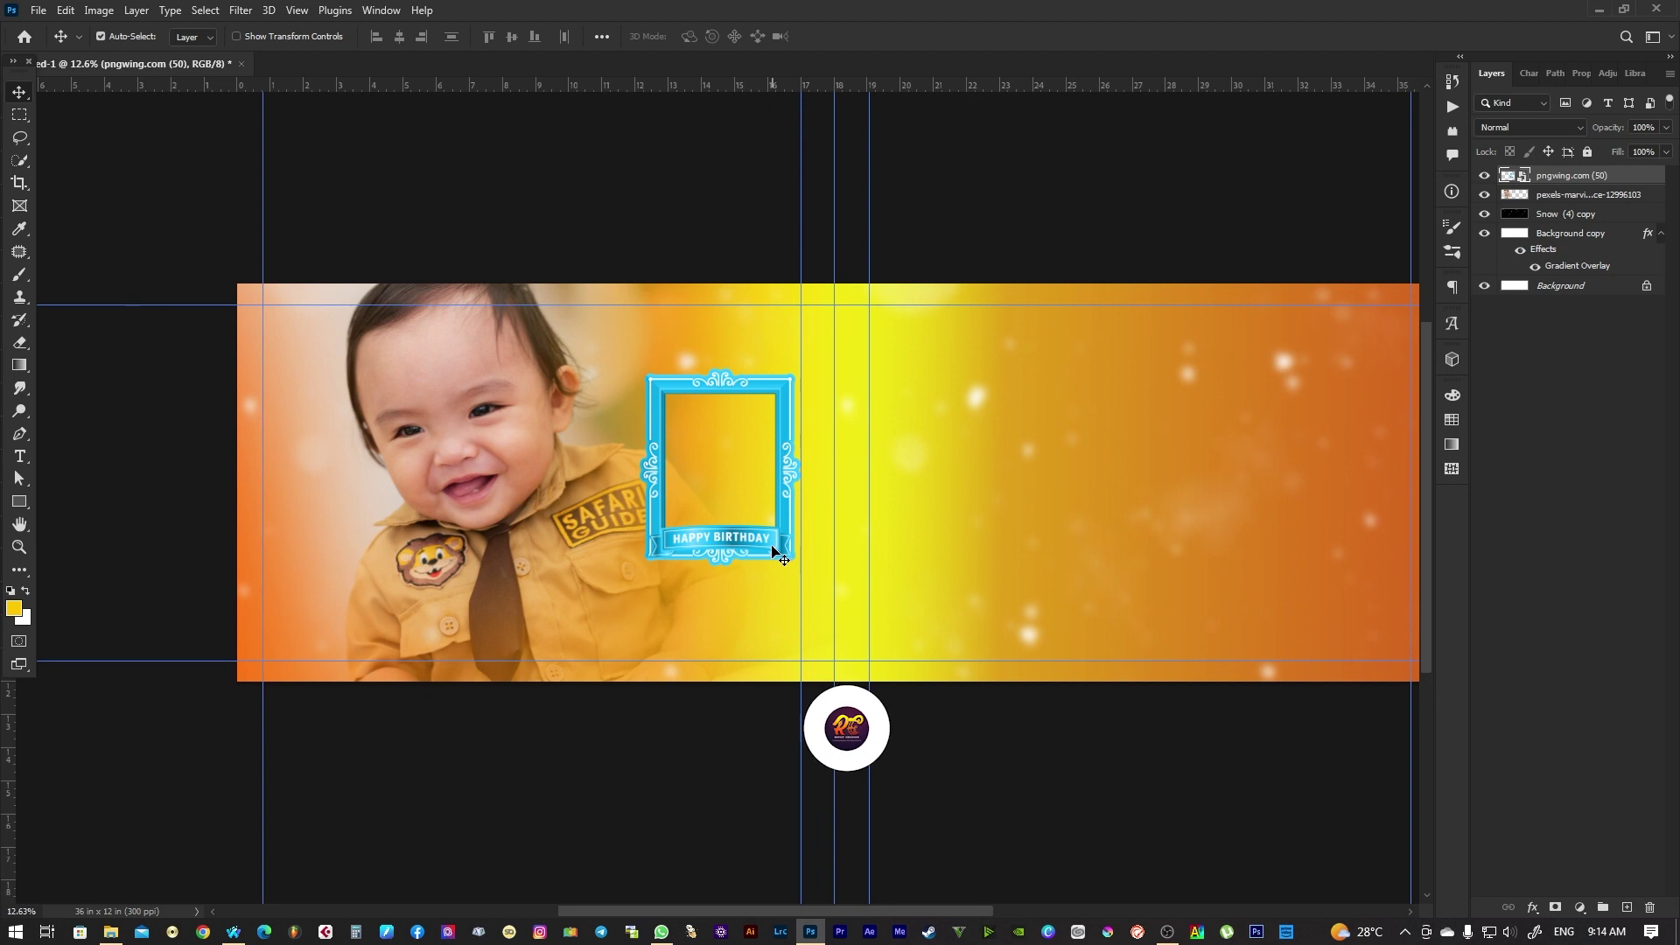
left_click_drag(757, 539, 758, 554)
mouse_move(490, 455)
left_mouse_down()
mouse_move(464, 456)
mouse_move(486, 452)
left_mouse_up()
left_click(705, 427)
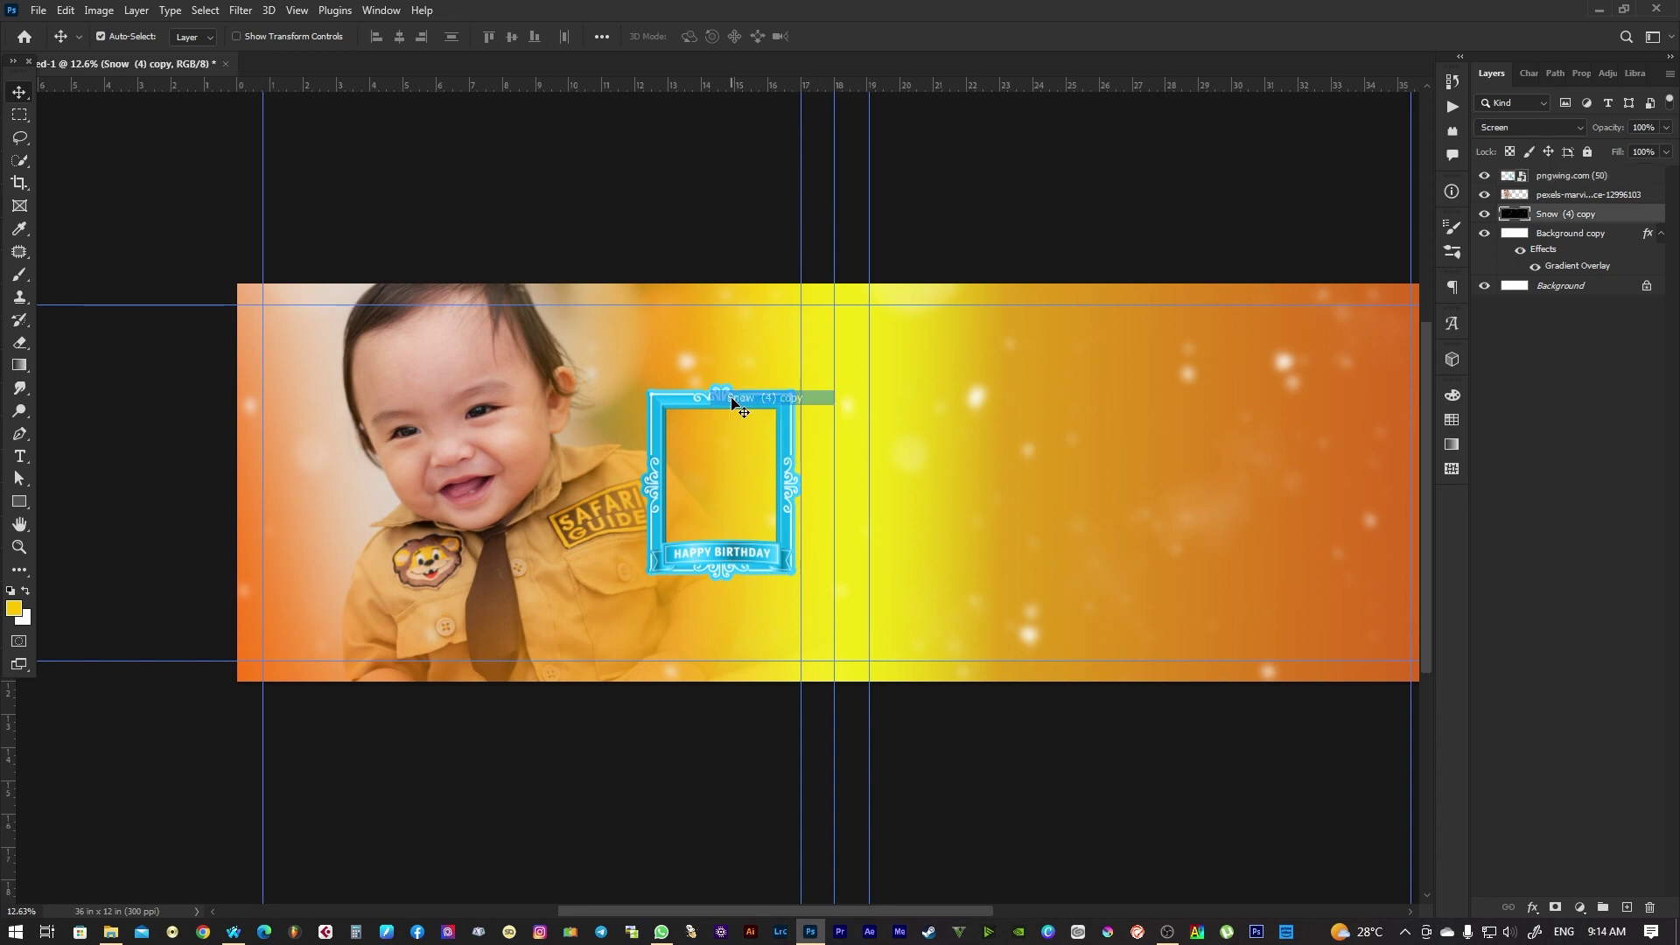
Apply Hue/Saturation at about +160 hue to turn the birthday frame red
left_click(70, 11)
mouse_move(126, 55)
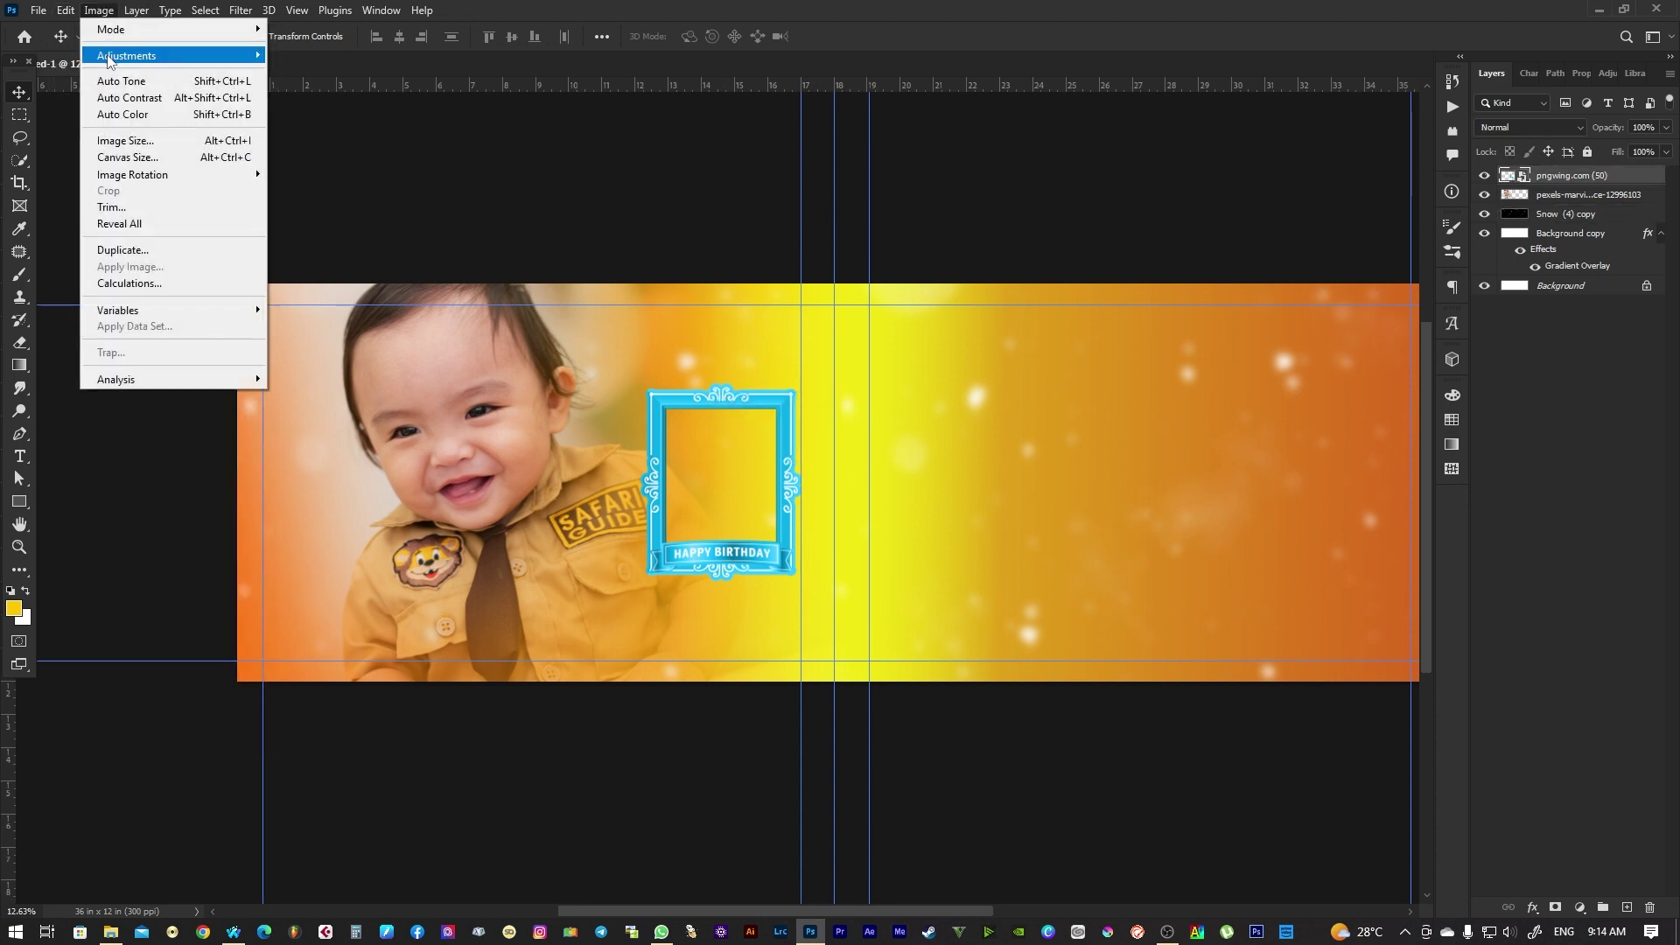
left_click(324, 147)
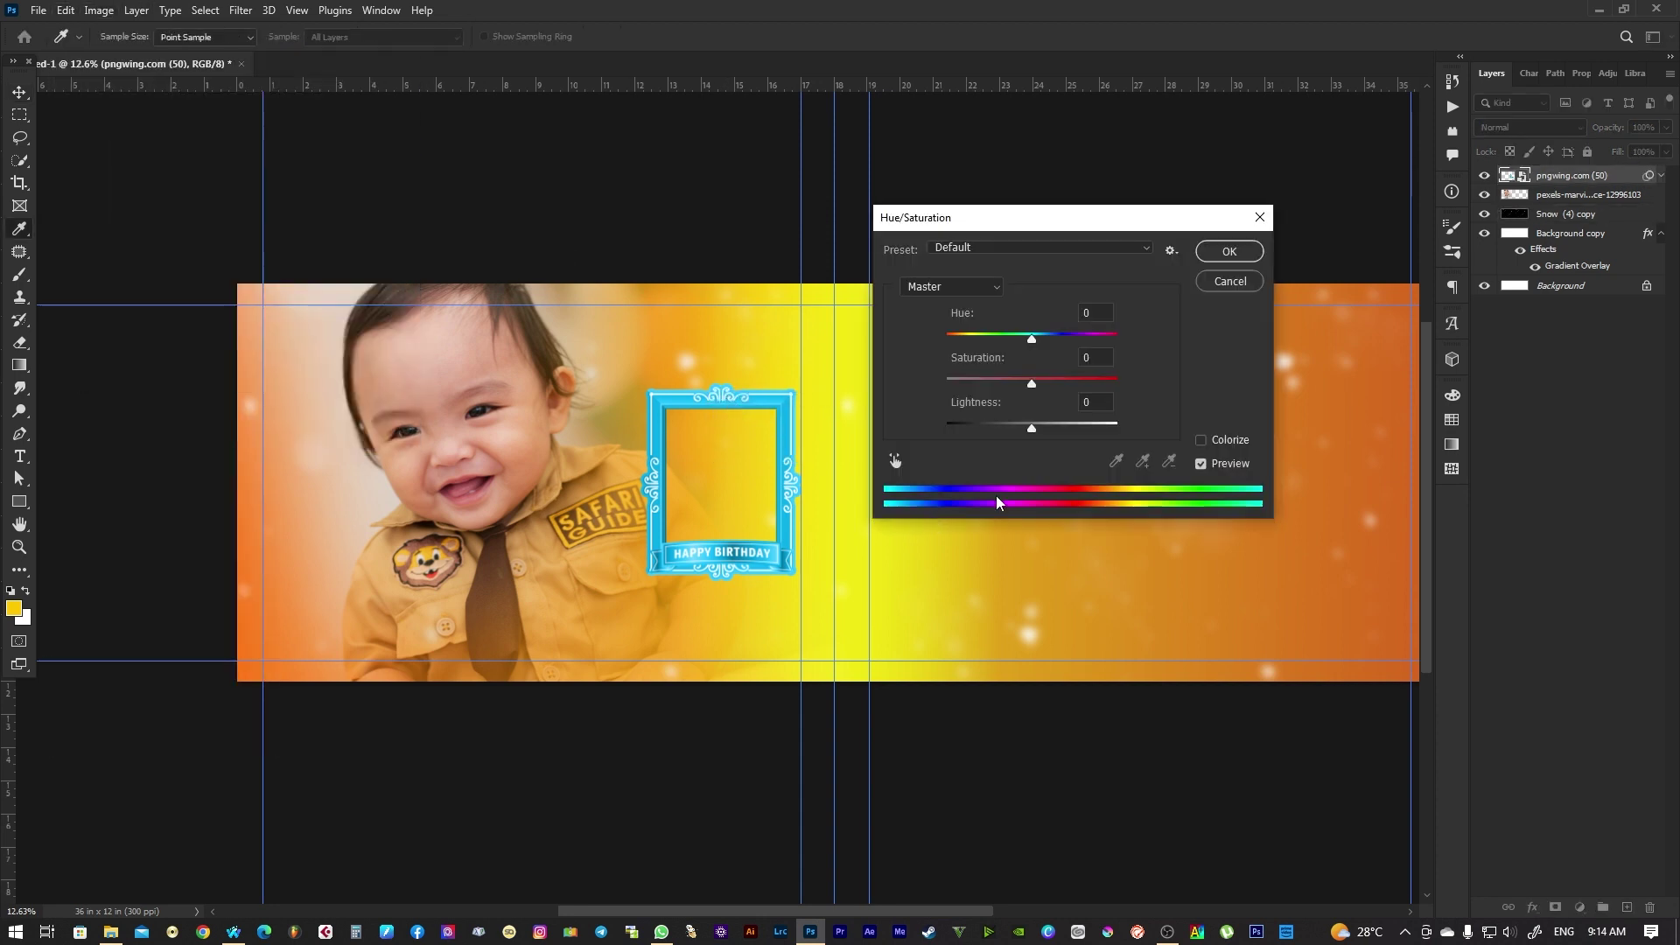
left_click_drag(1043, 335, 1124, 339)
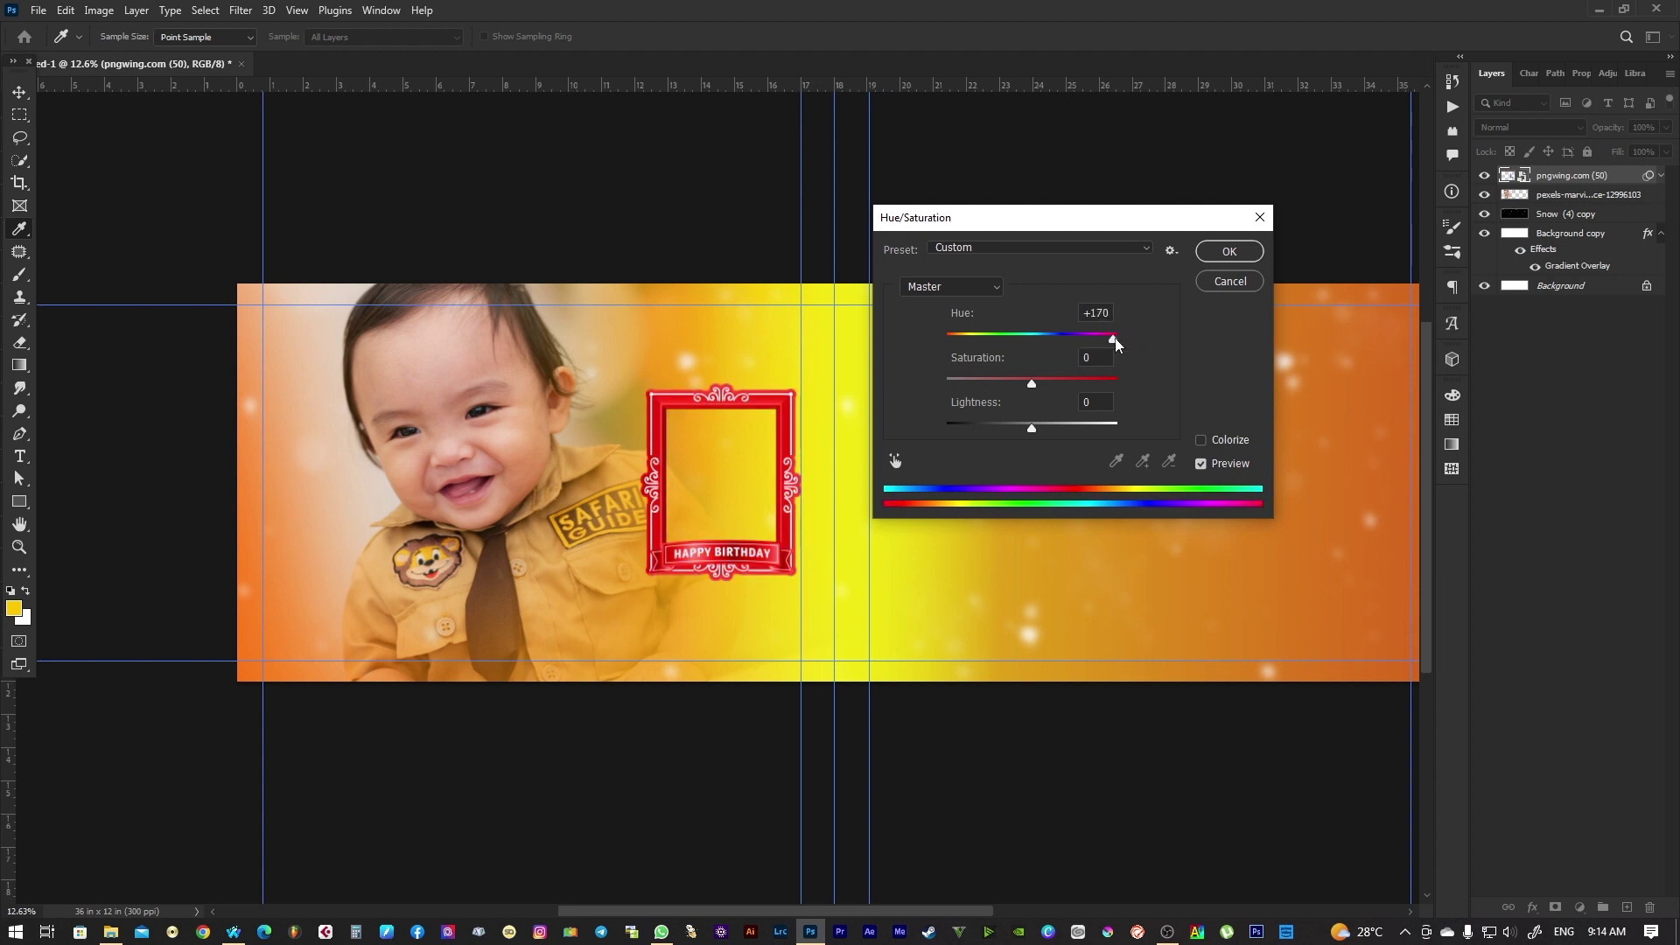
left_click_drag(1121, 344, 1115, 342)
left_click(1249, 260)
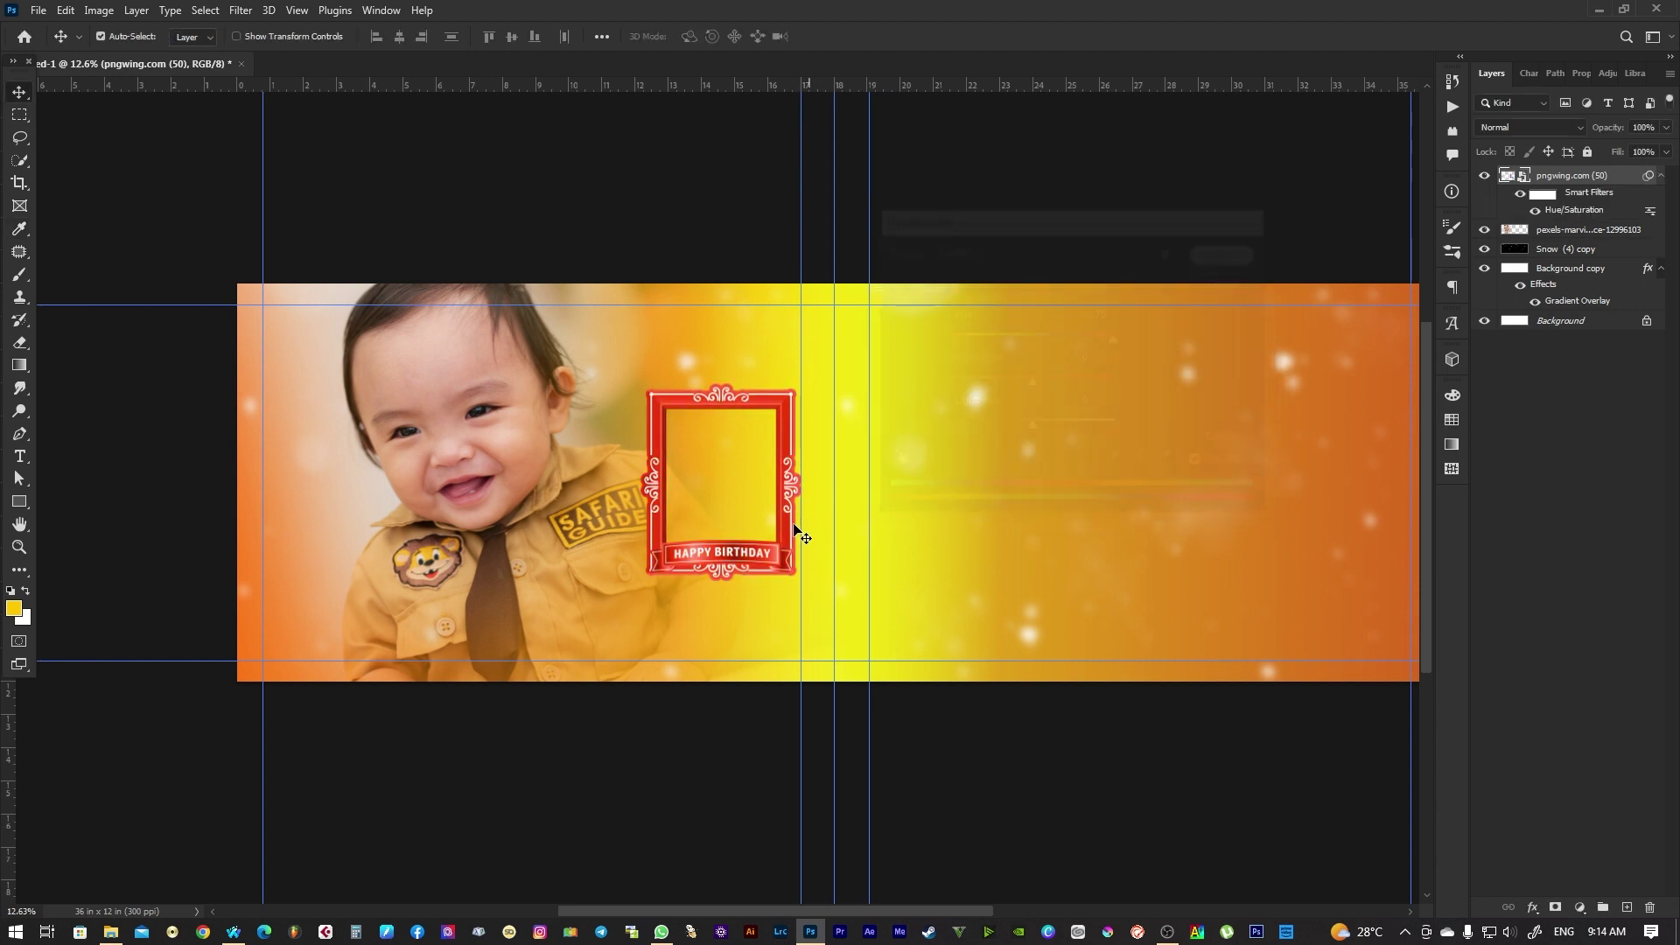
key("v")
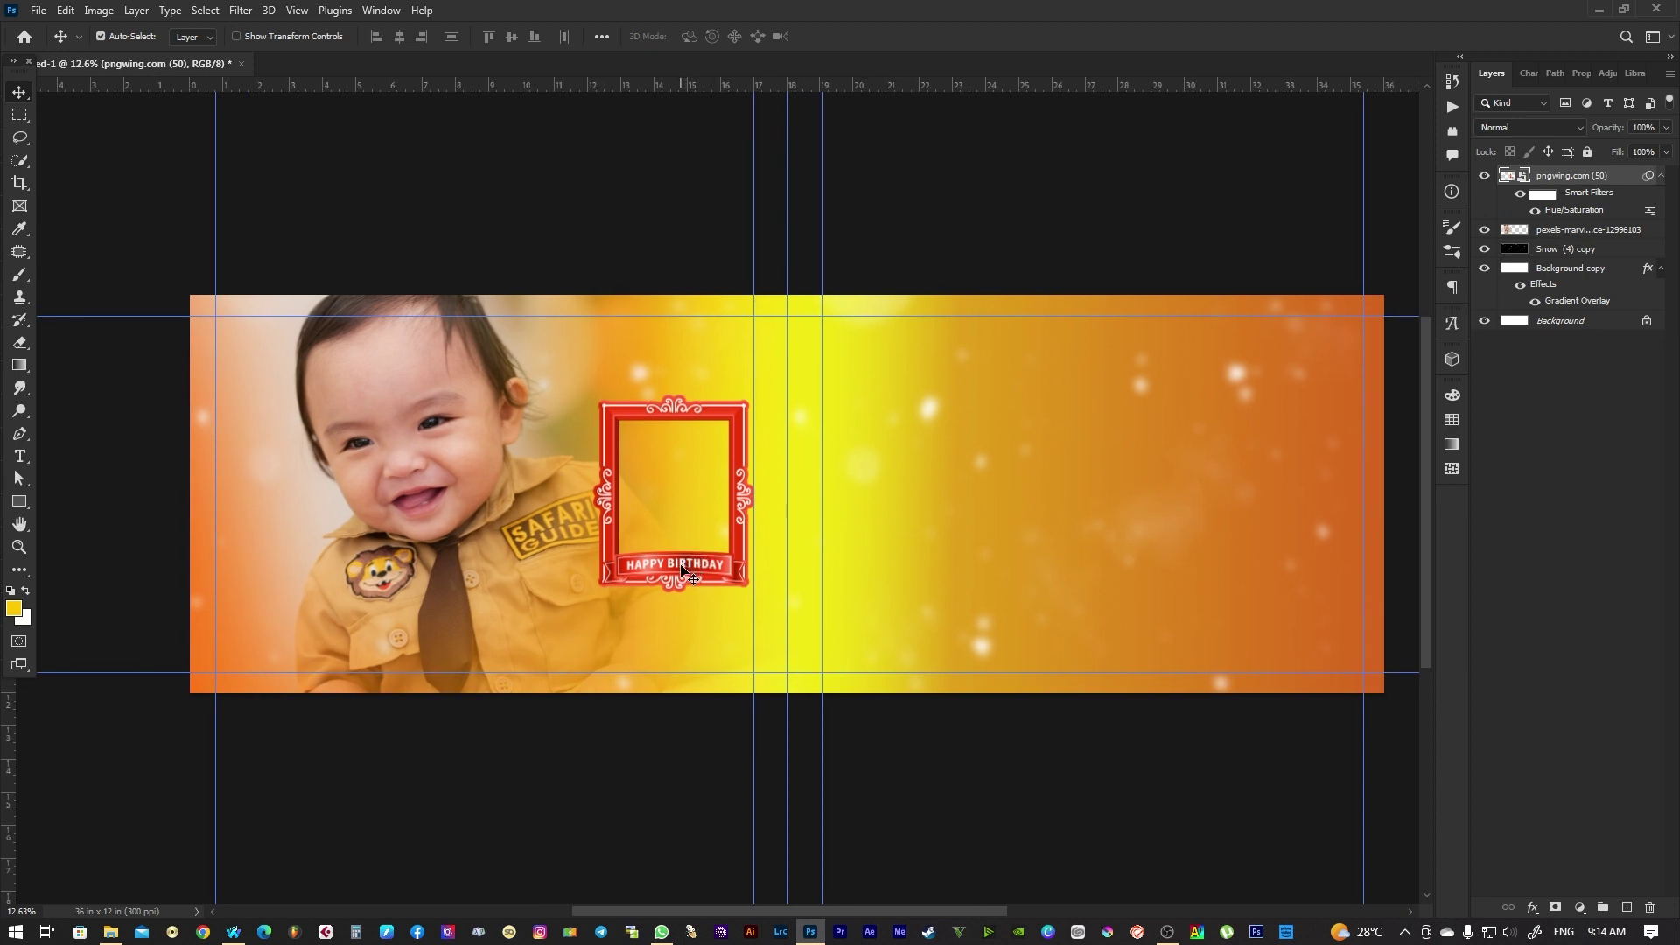
scroll(687, 569, "right", 1)
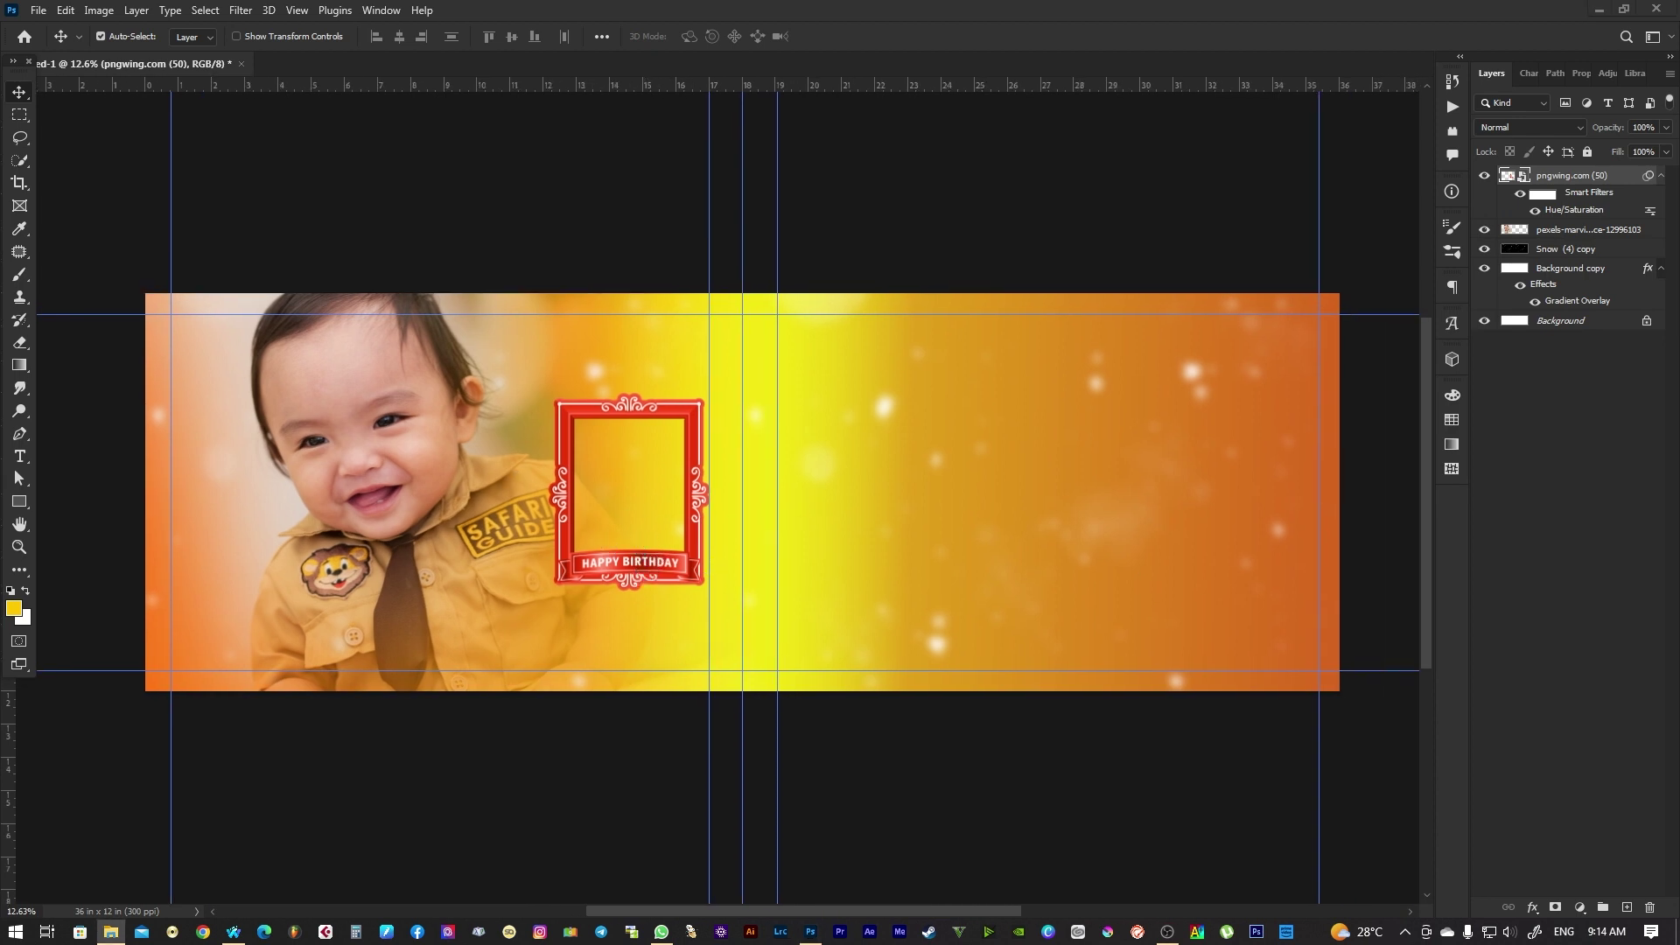
Place the balloons at about double size right of the frame and add a Gaussian Blur
left_click_drag(1653, 785, 753, 507)
left_click_drag(772, 375, 828, 278)
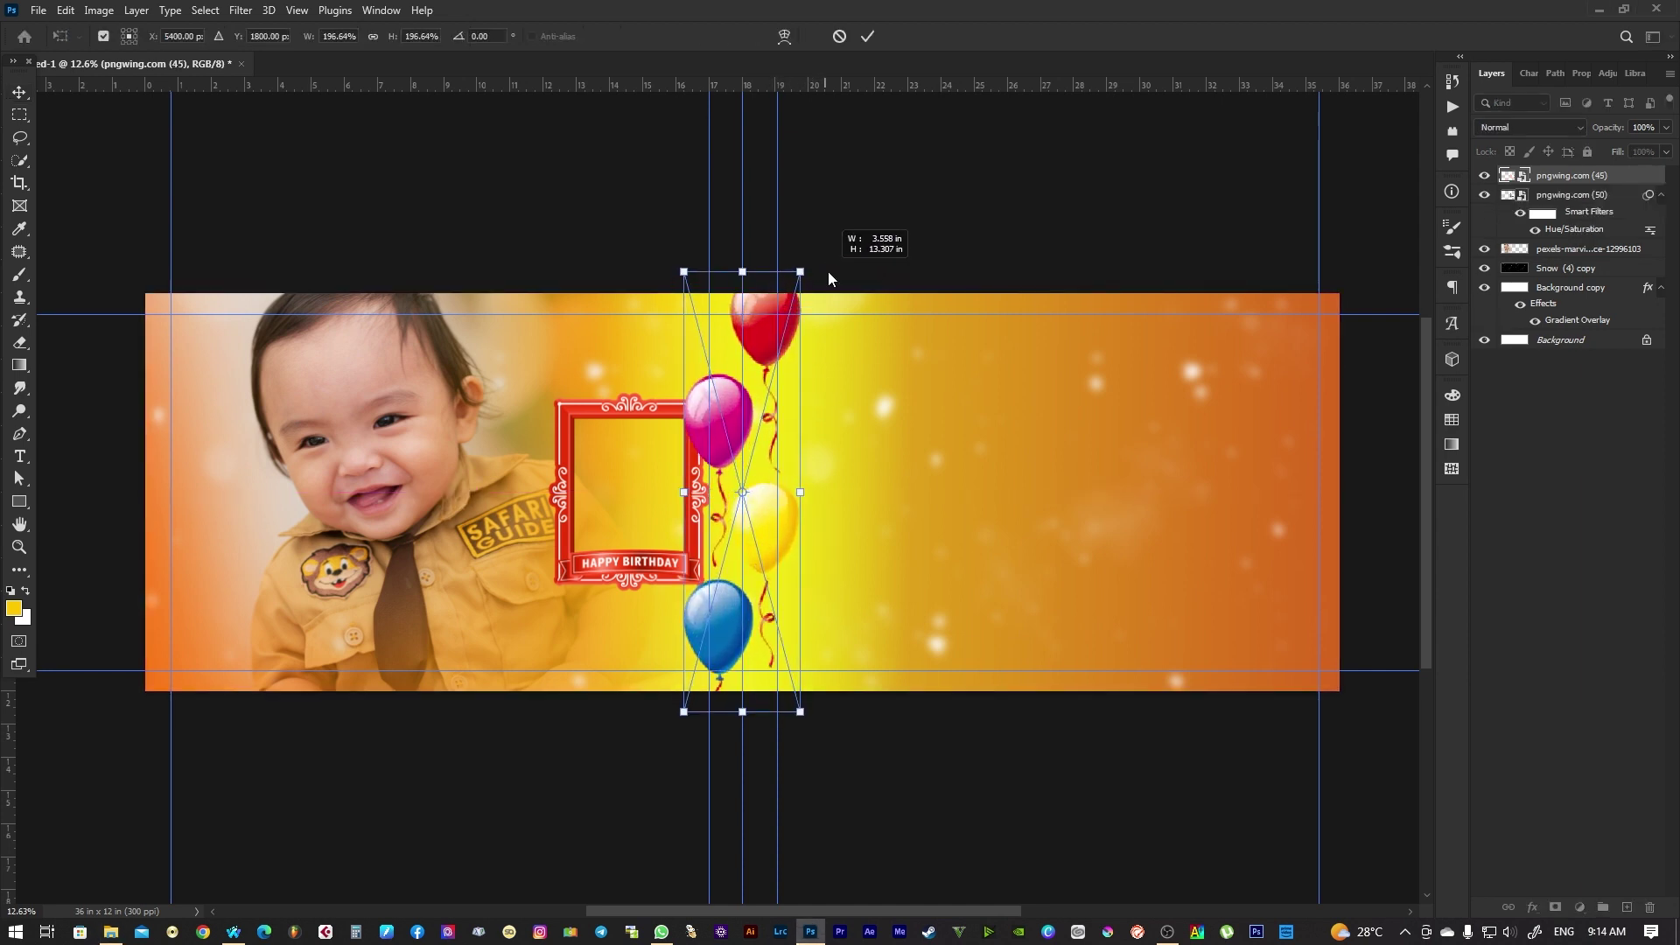
key("Return")
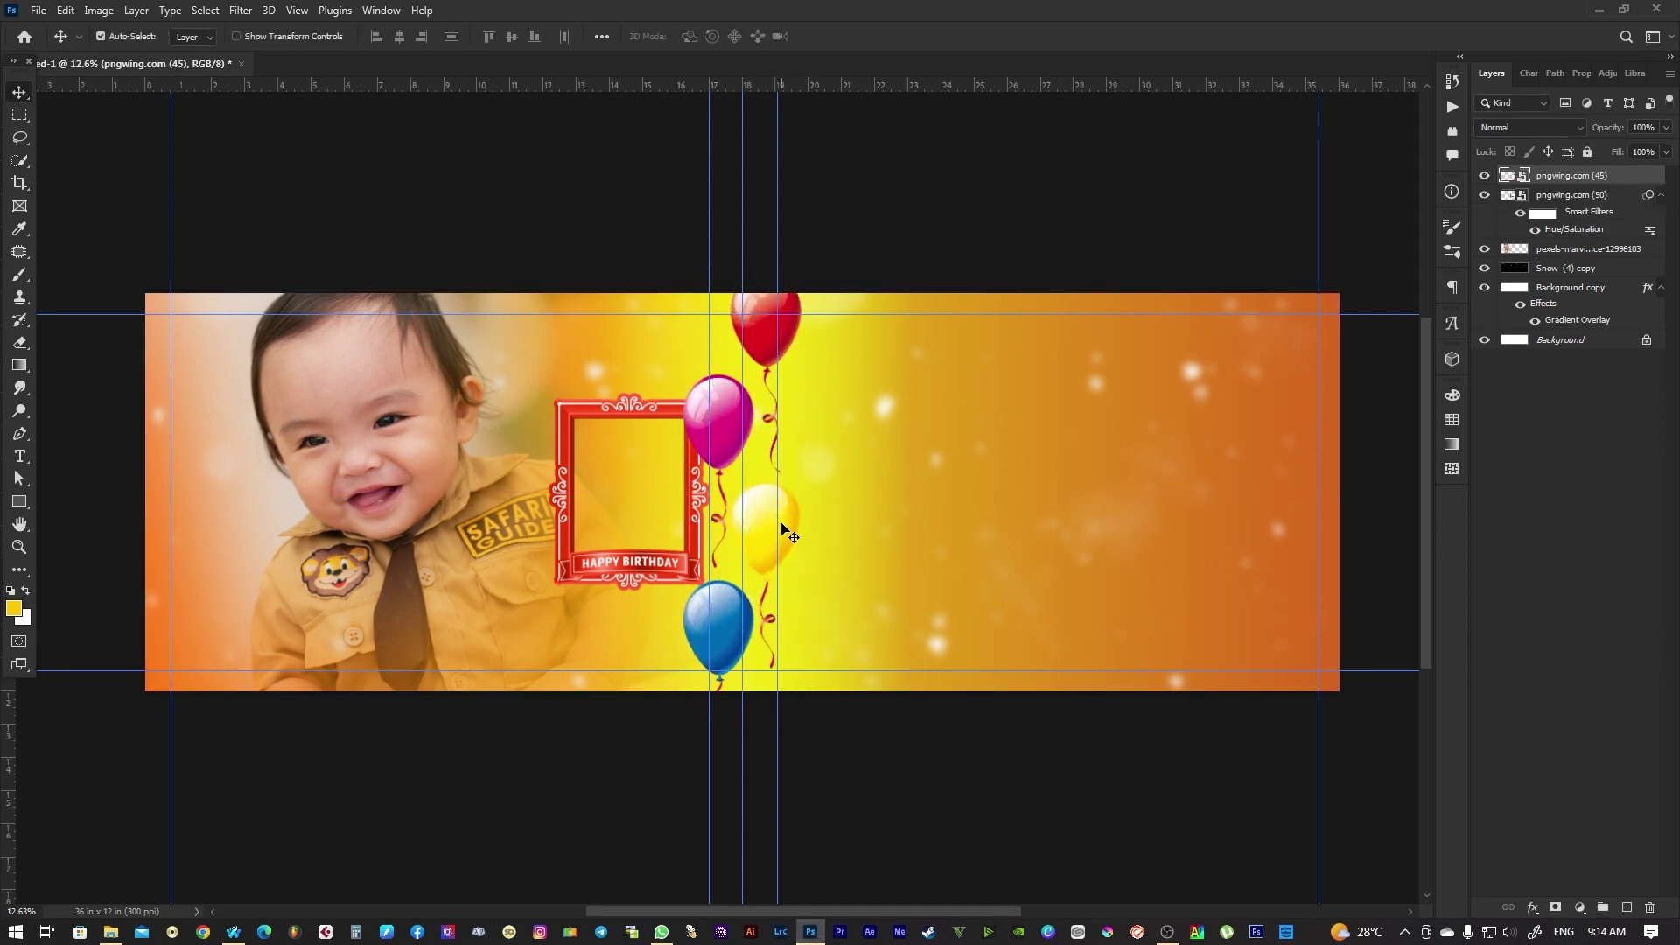
left_click_drag(783, 528, 825, 542)
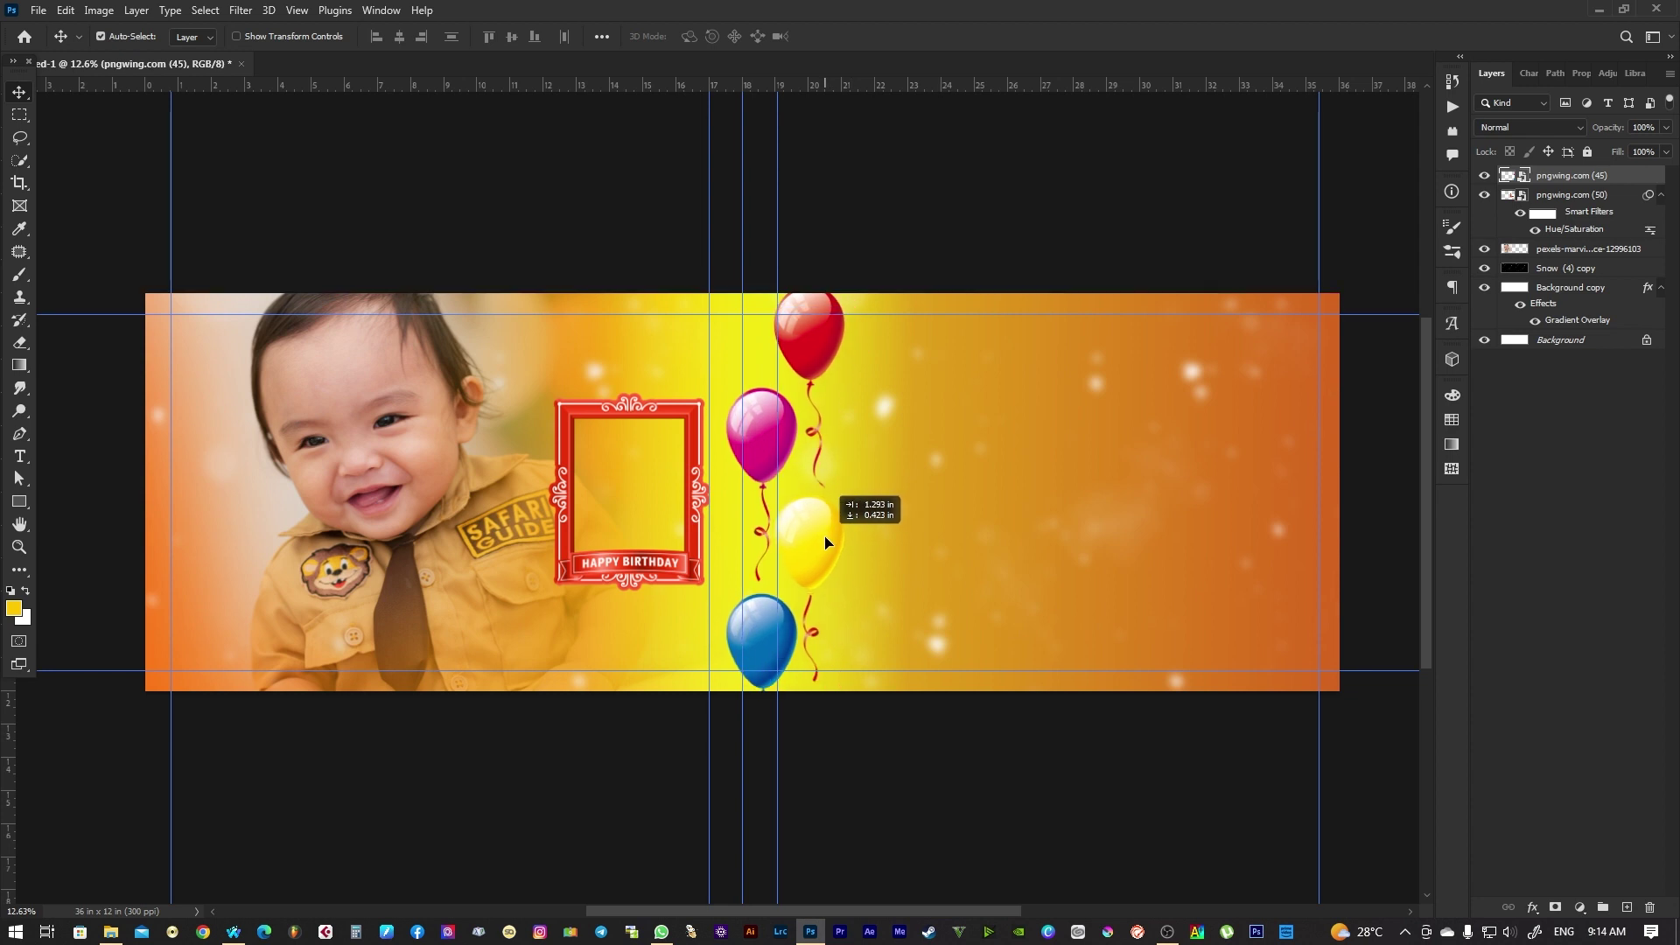
left_click(240, 11)
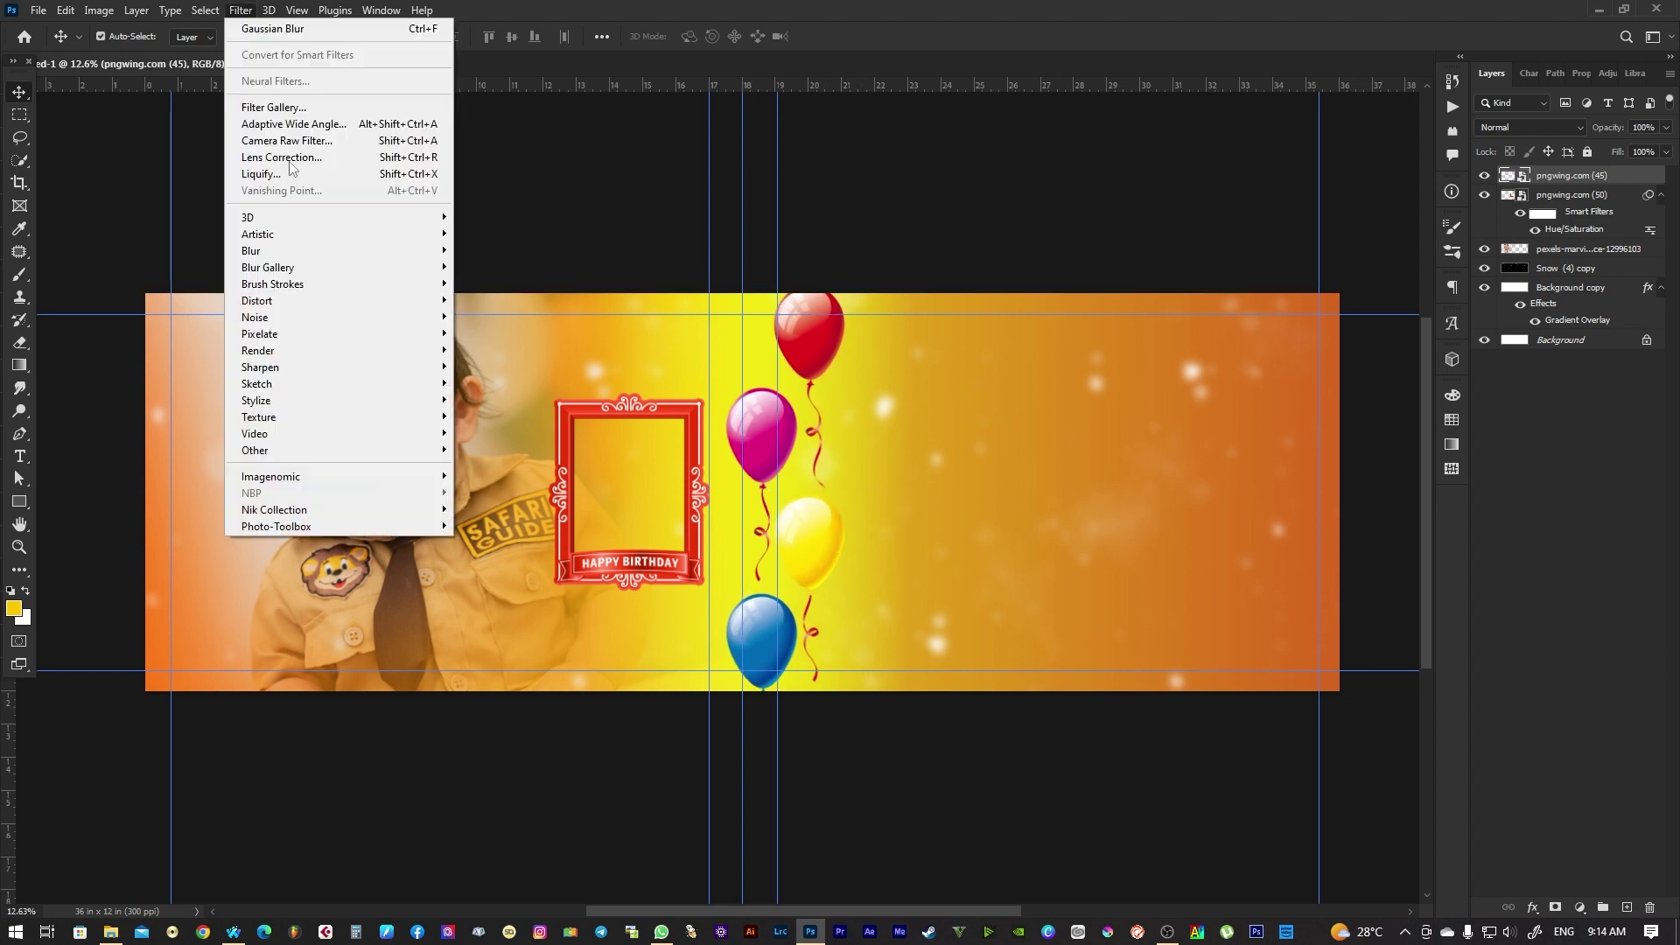
left_click(273, 29)
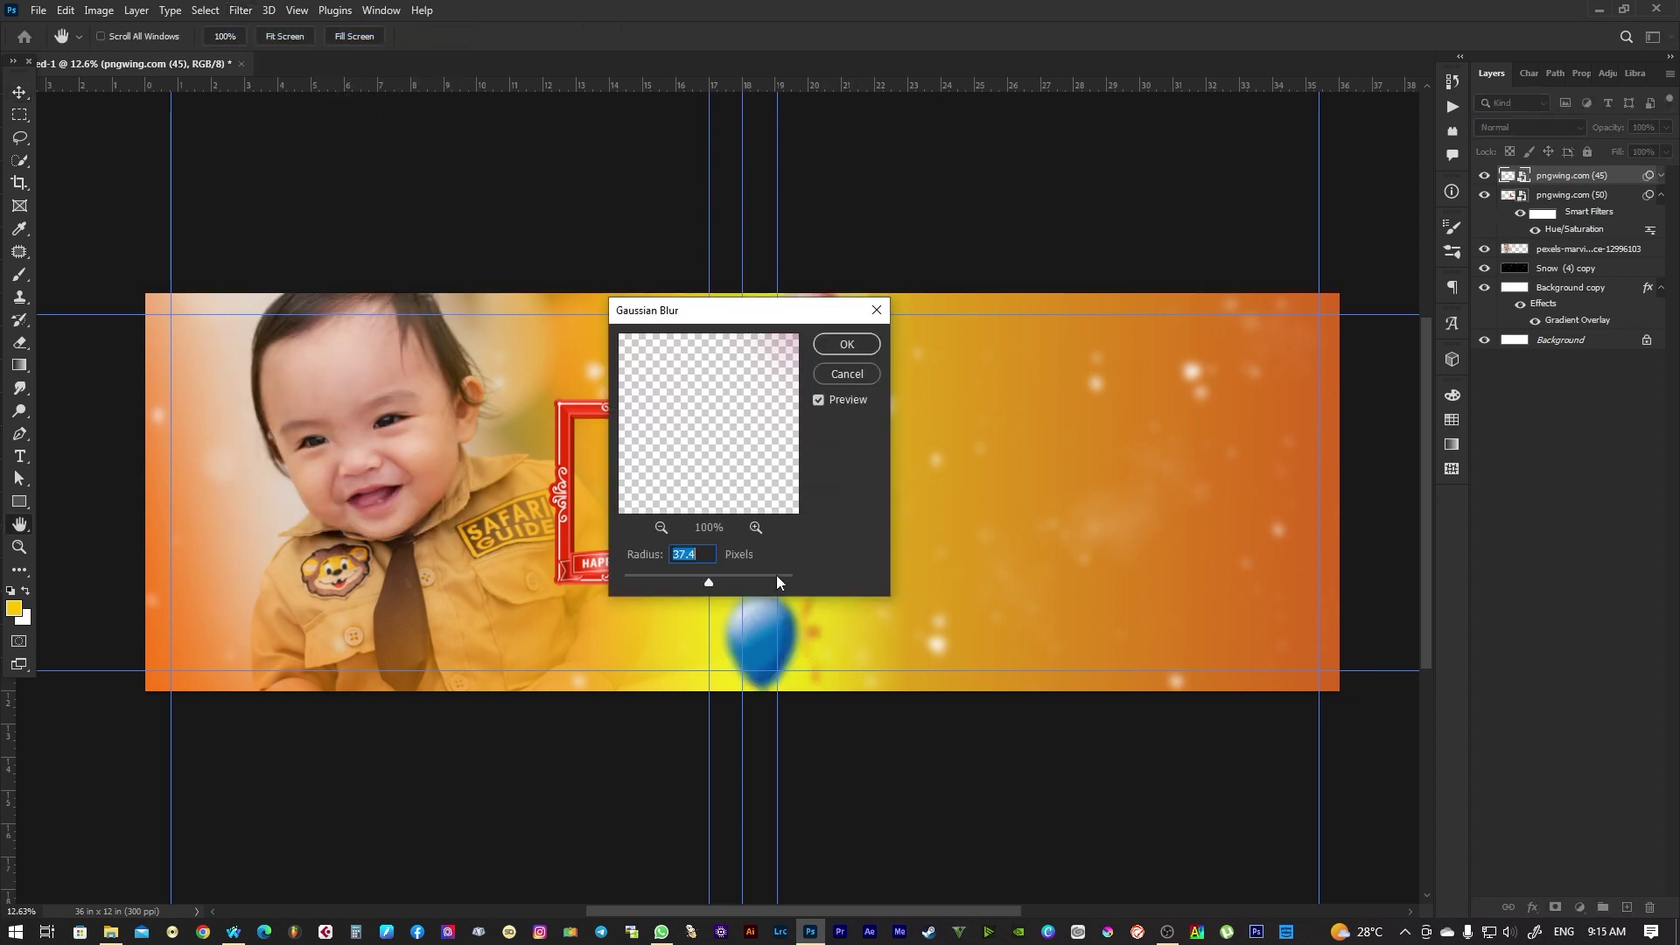
left_click(847, 344)
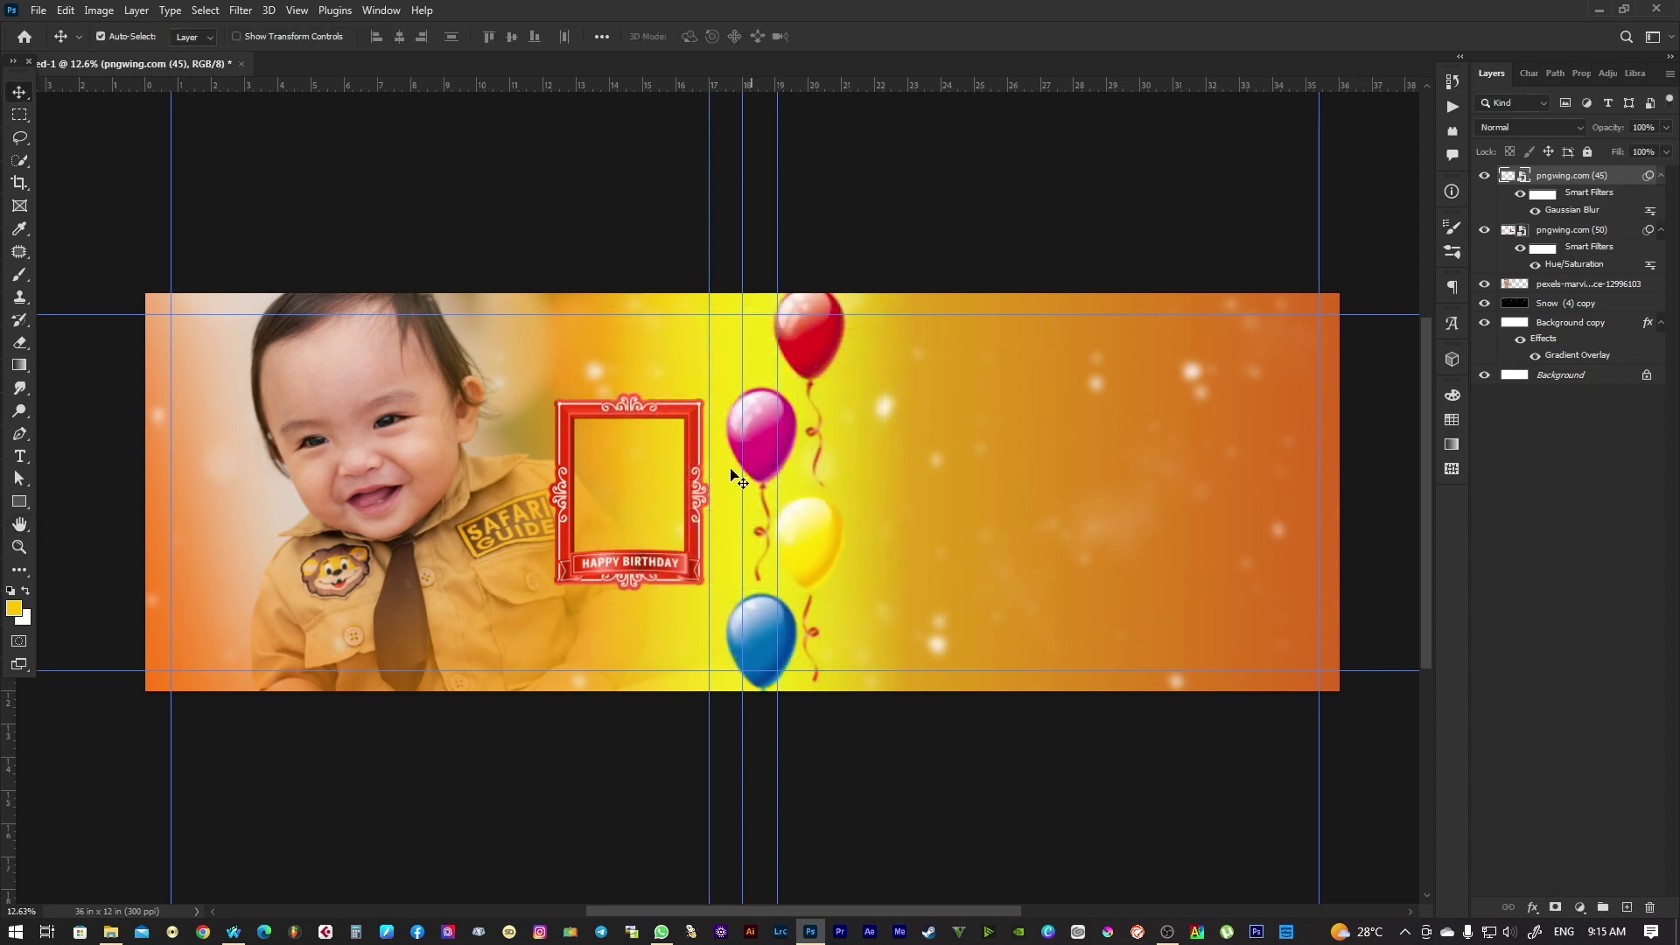
left_click(111, 931)
Draw a rectangle over the frame's opening and move it beneath the frame layer
left_click(650, 401)
left_click(19, 500)
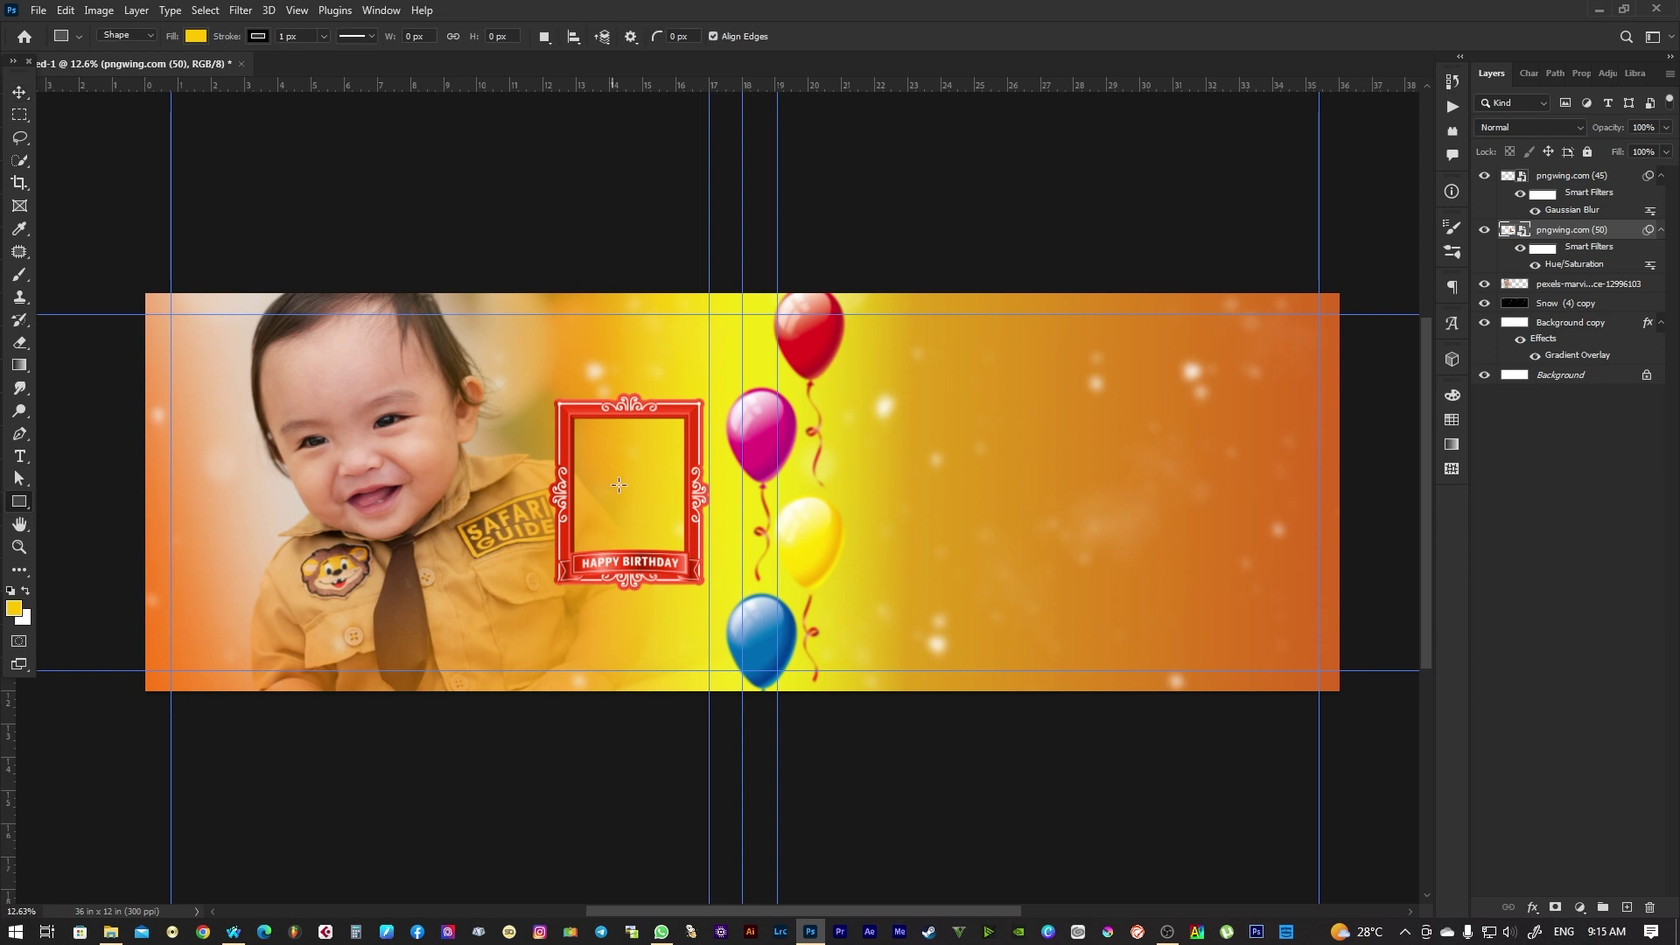
left_click_drag(566, 411, 697, 567)
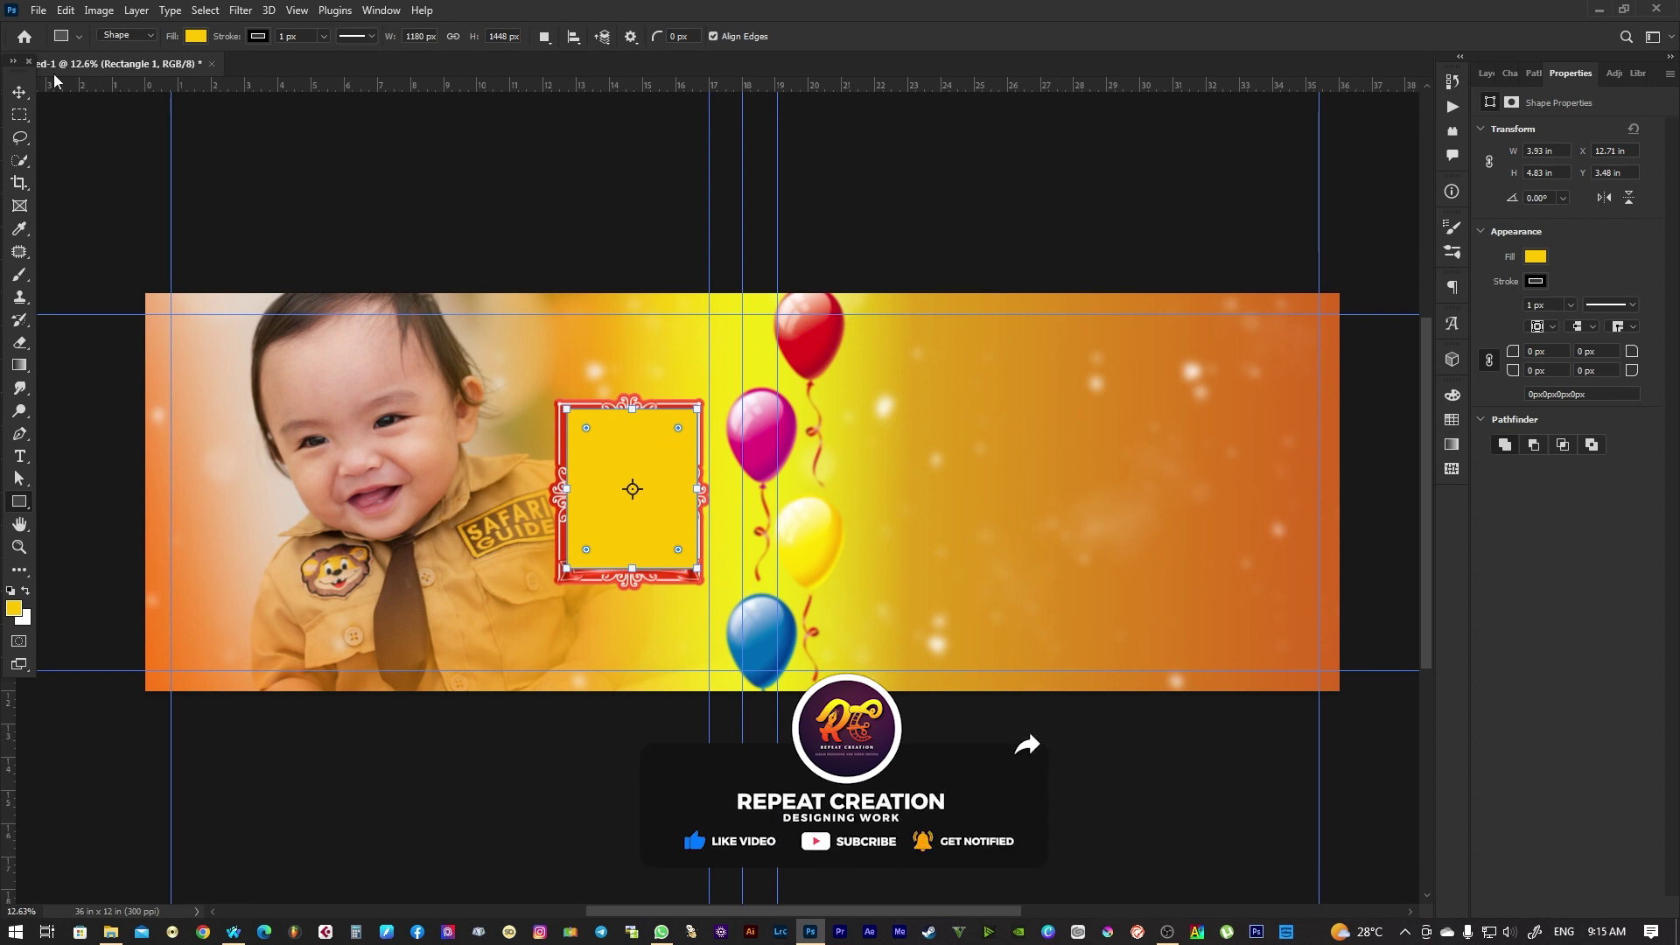
left_click(19, 92)
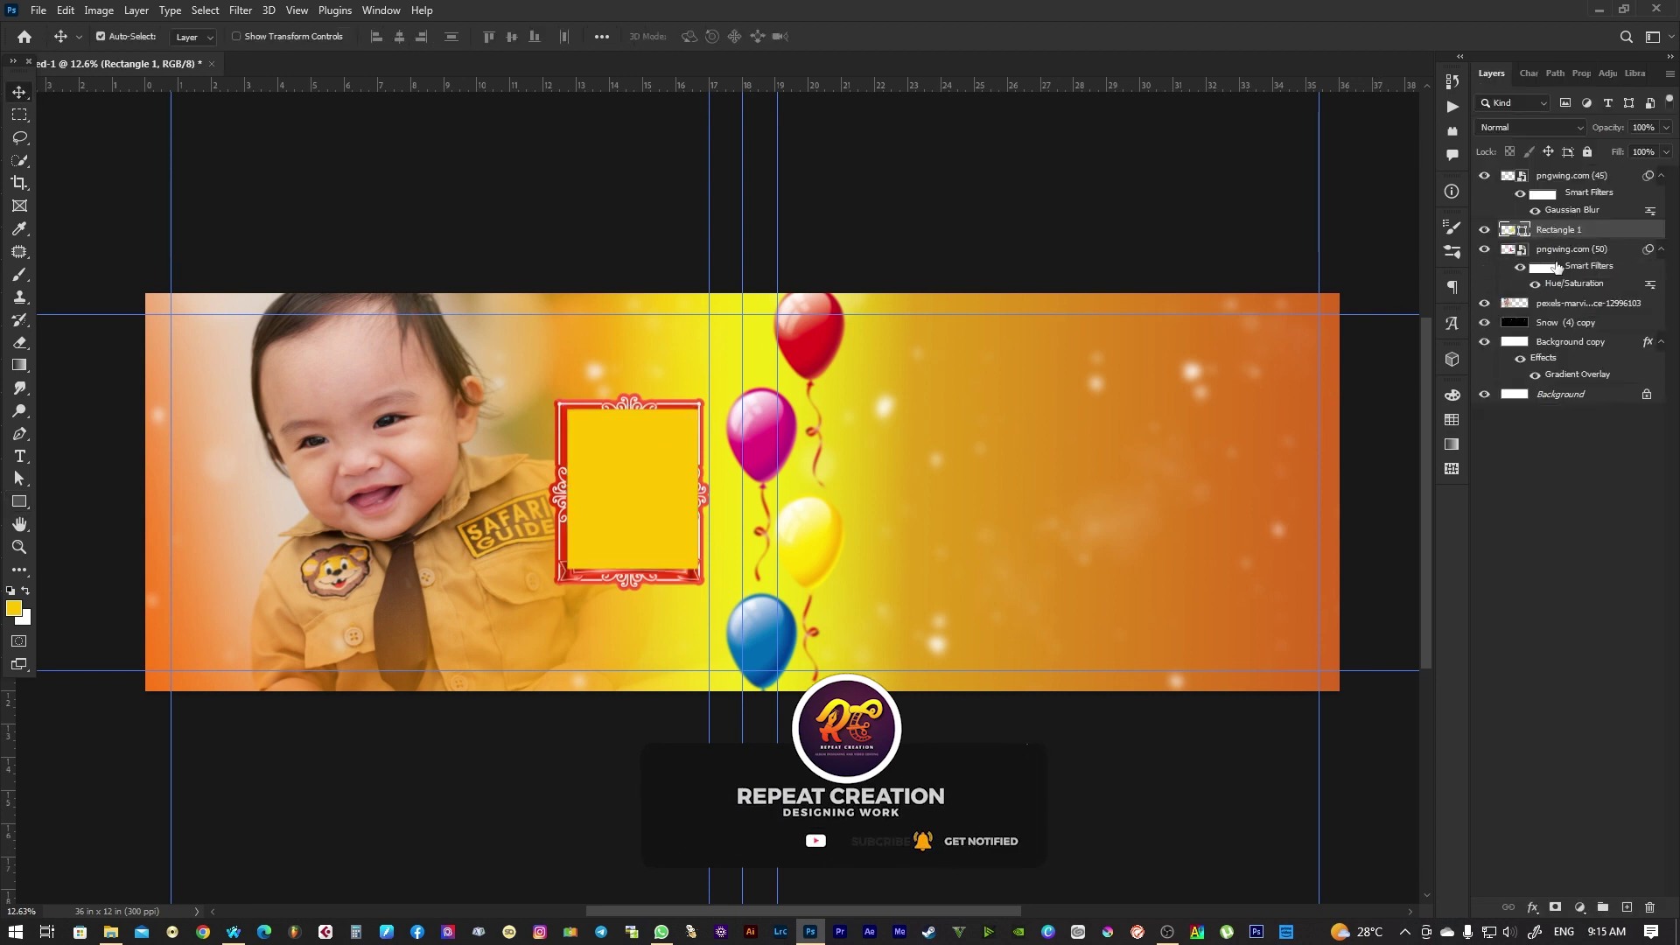
left_click_drag(1560, 274, 1569, 299)
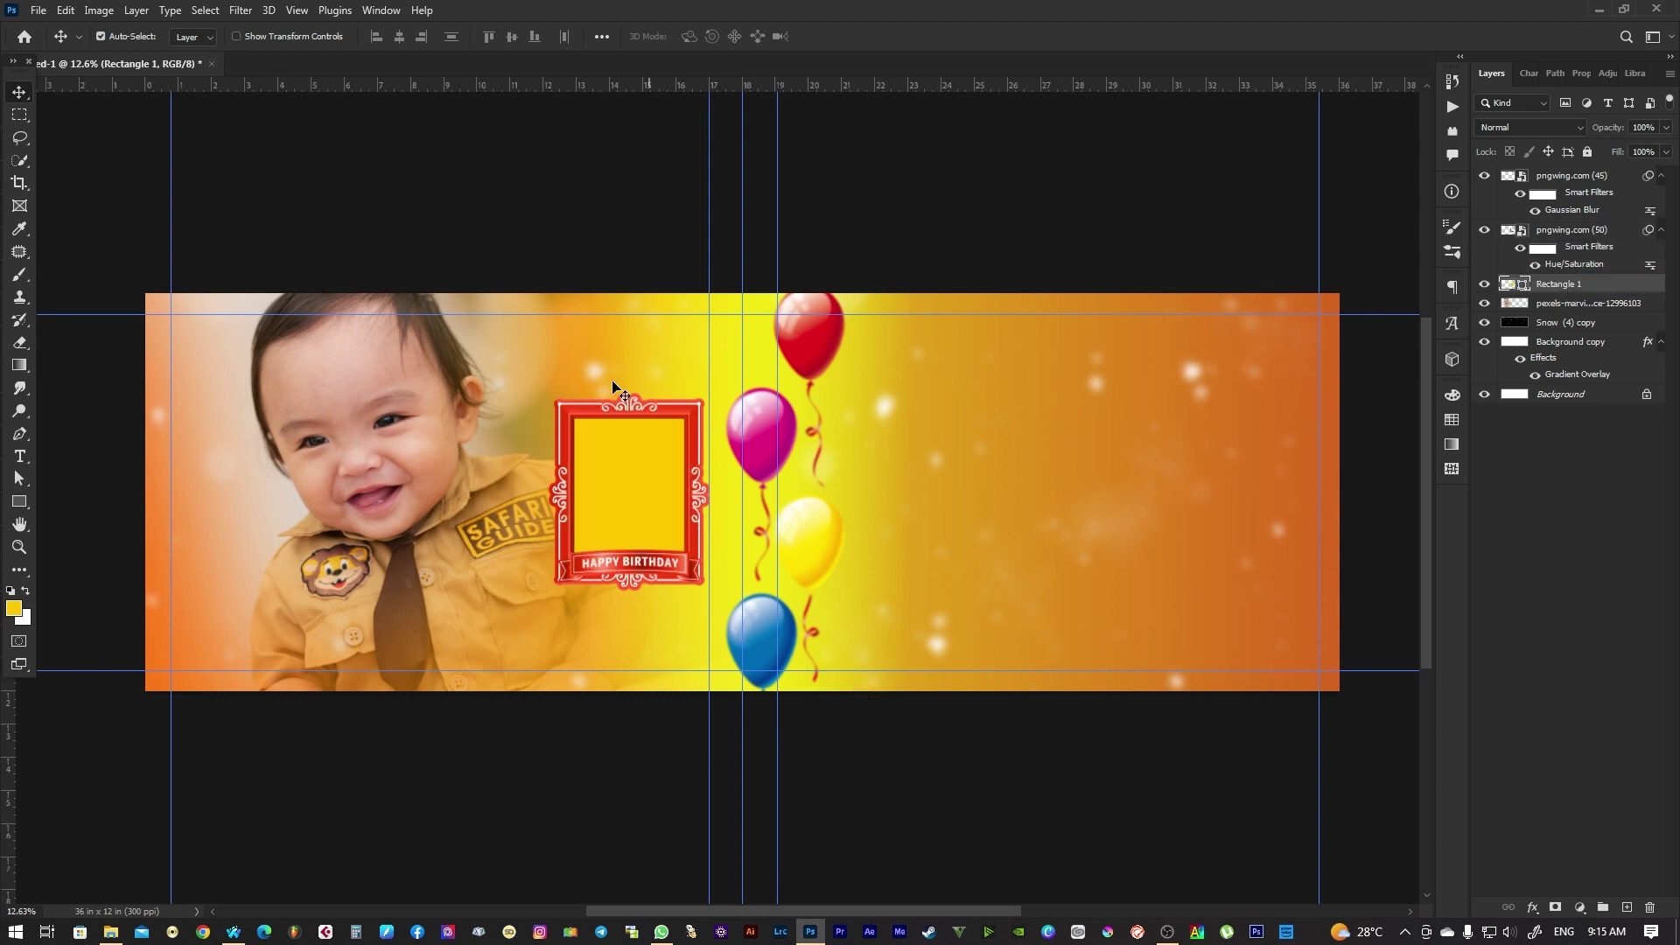
right_click(627, 481)
key("Escape")
Drop in the small baby photo, clip it to the rectangle and scale it to fit the frame
key("super+e")
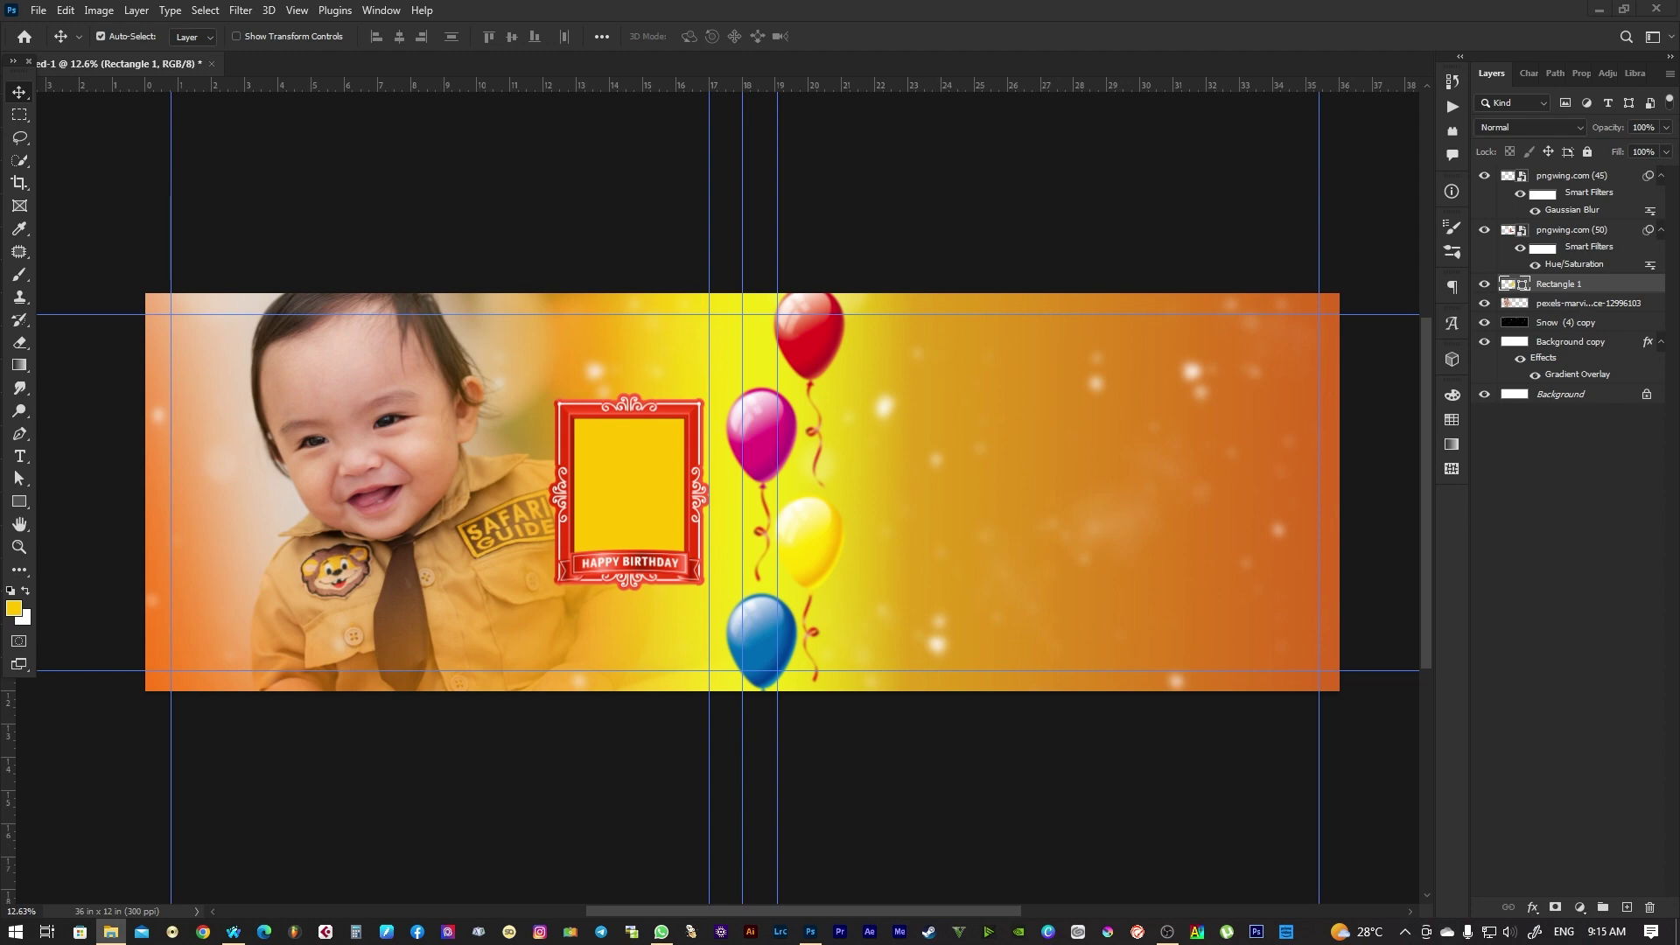
left_click_drag(709, 565, 648, 516)
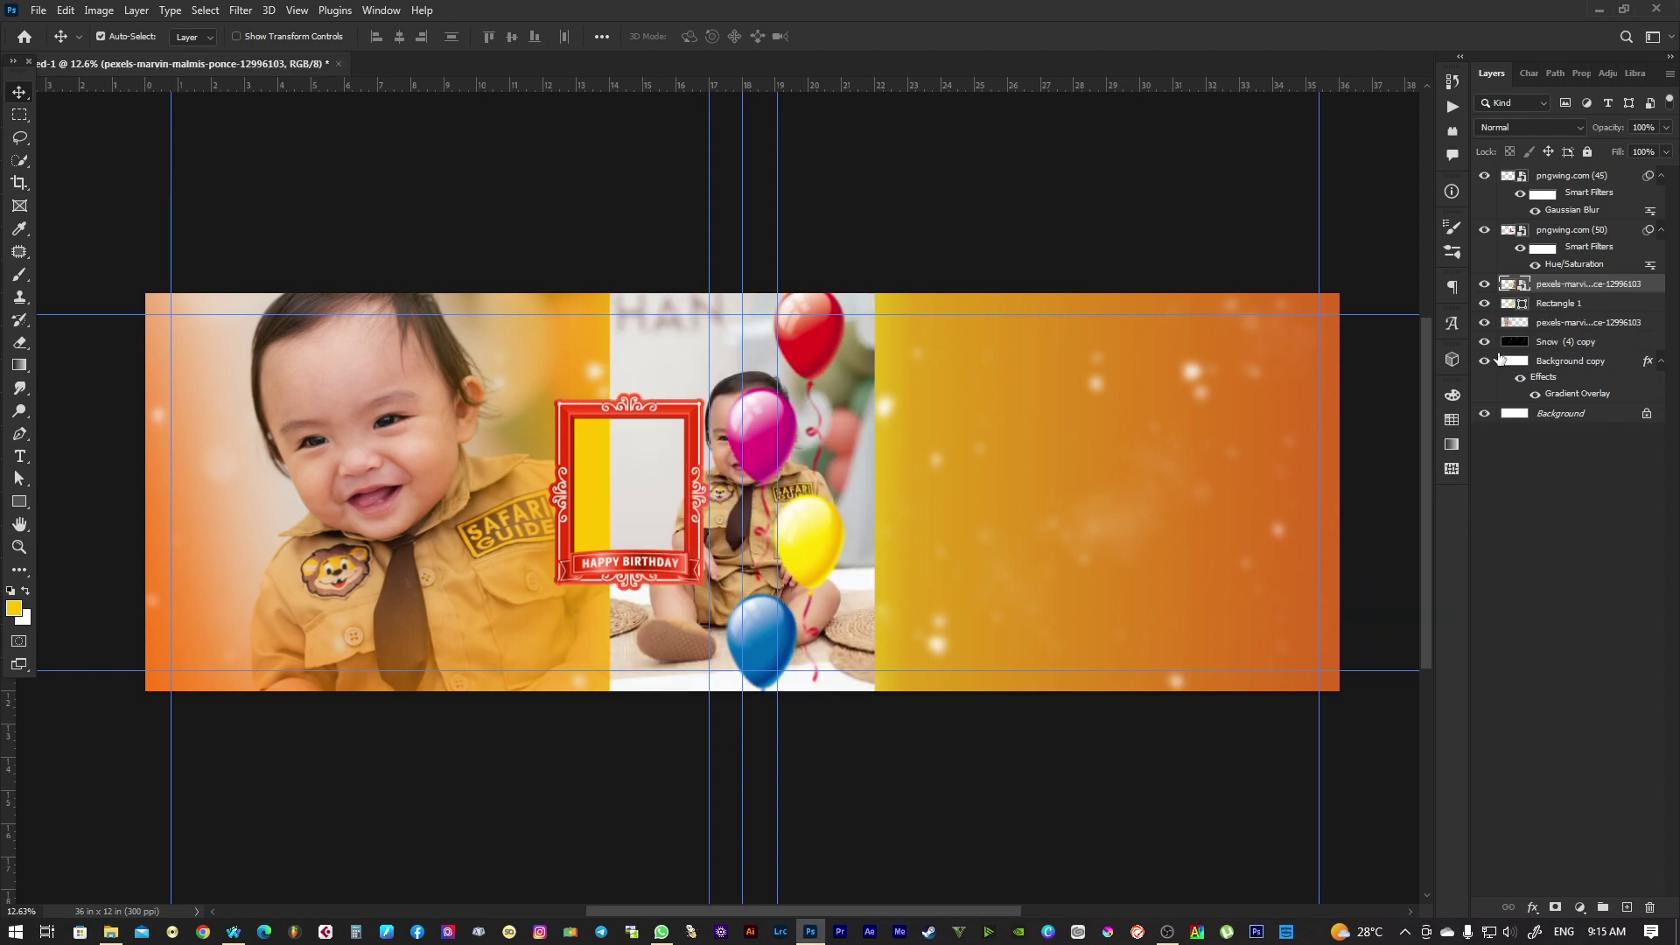
right_click(1562, 287)
left_click(1434, 550)
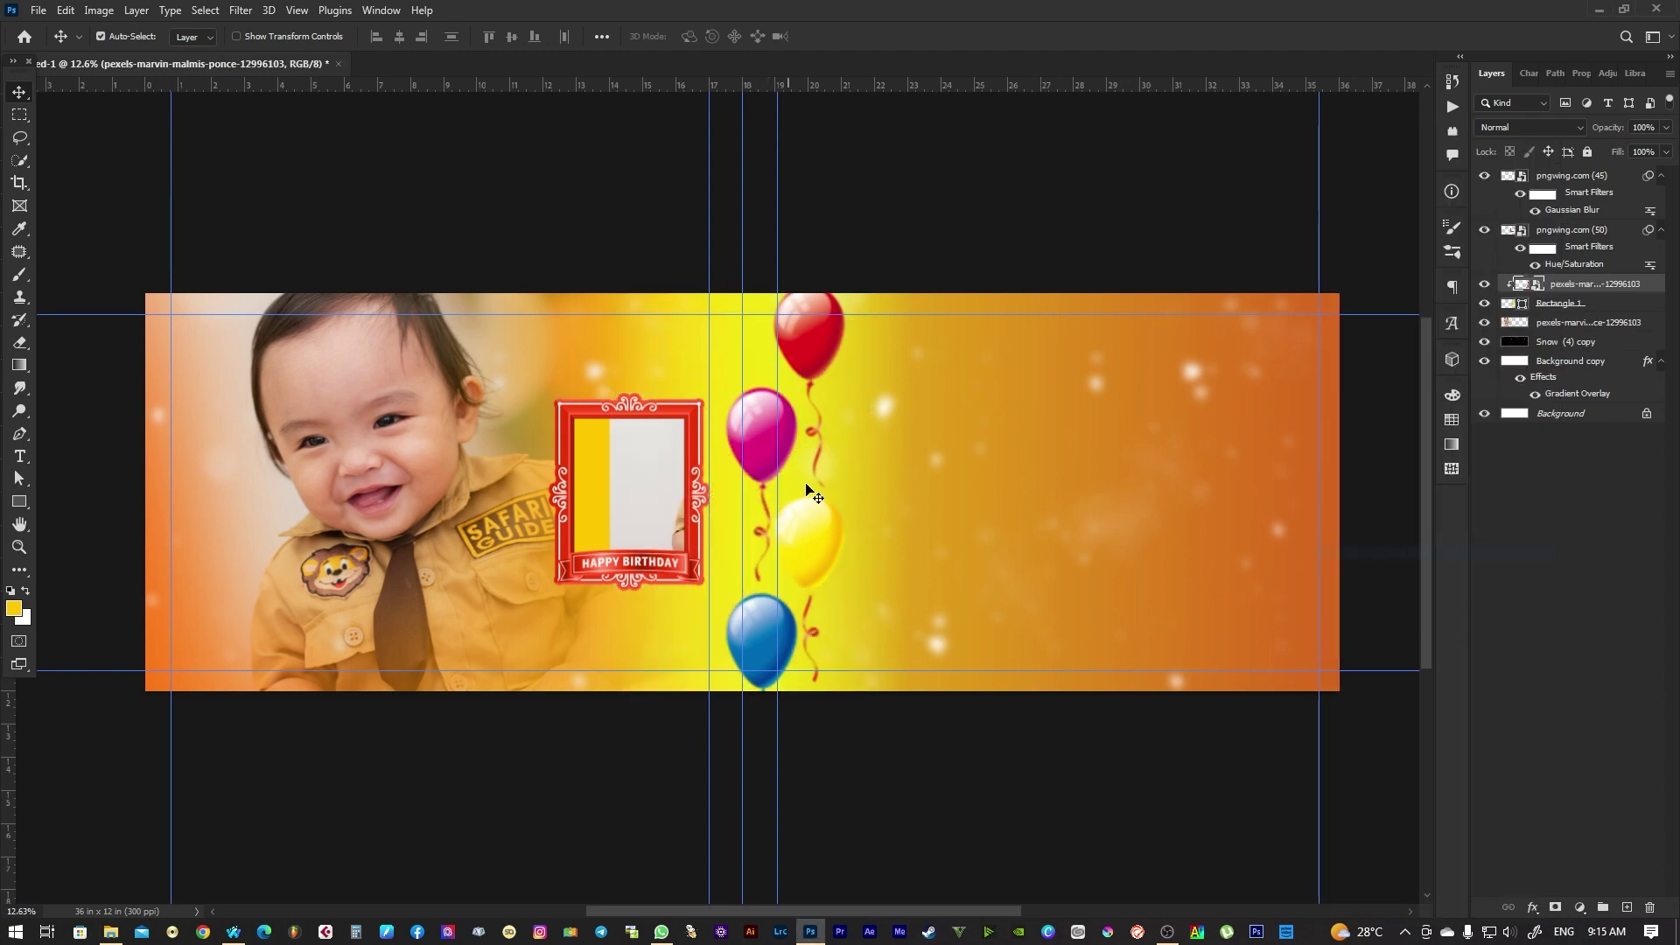
key("ctrl+t")
left_click_drag(806, 490, 675, 490)
left_click_drag(742, 294, 675, 394)
left_click_drag(644, 475, 669, 454)
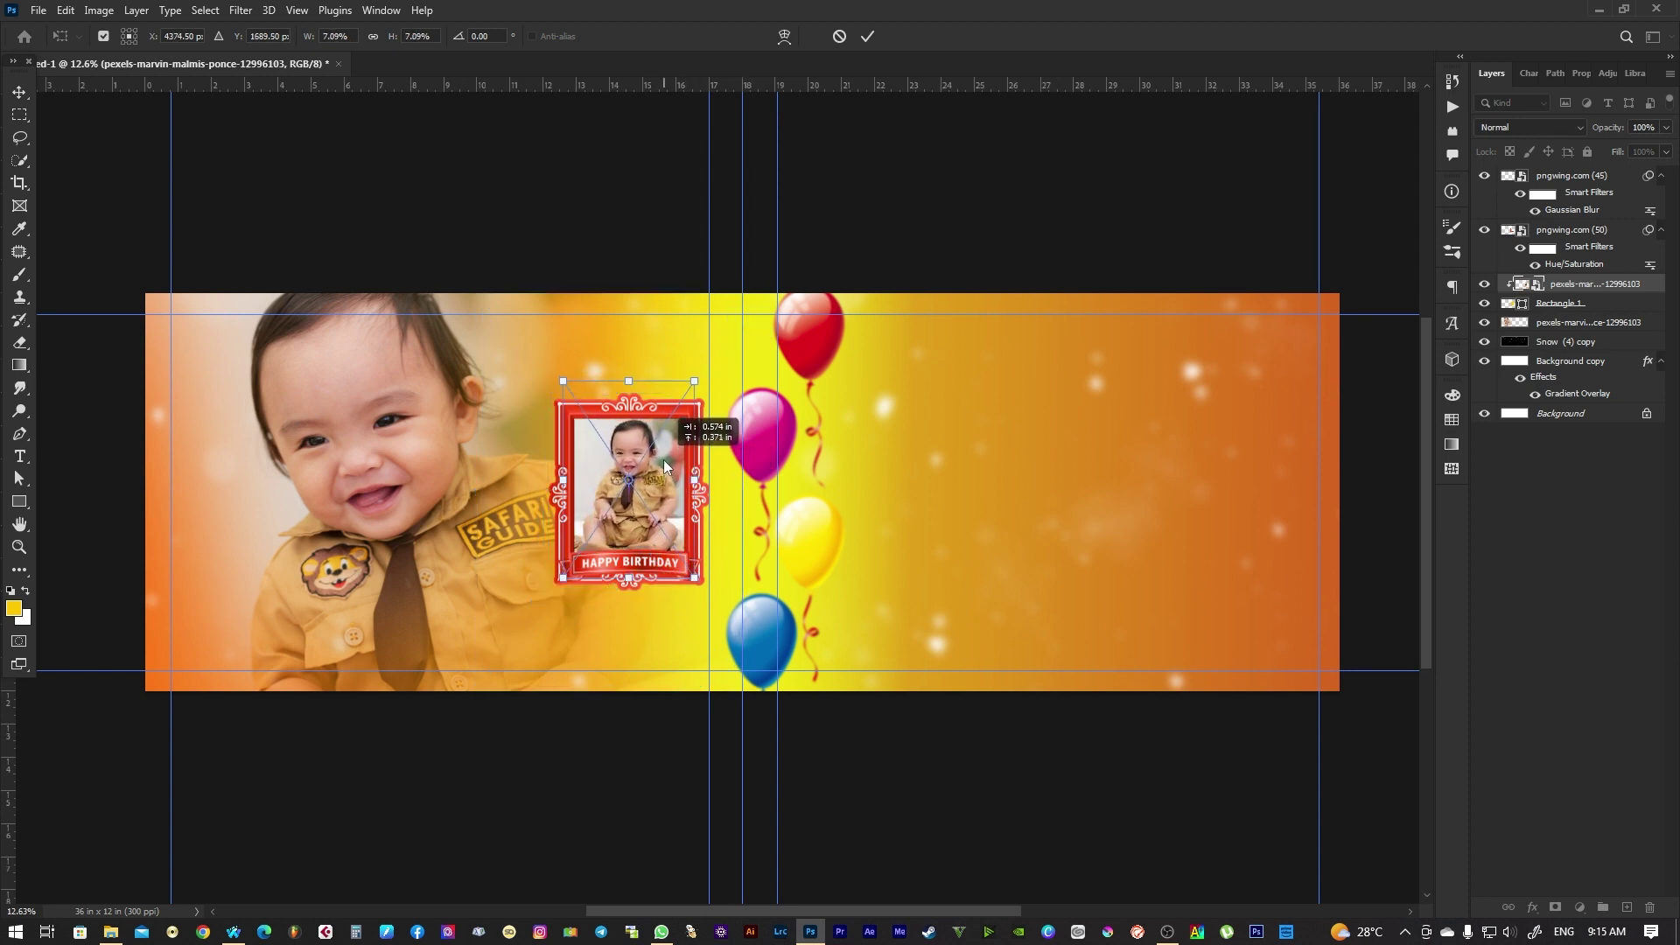
left_click_drag(700, 371, 690, 390)
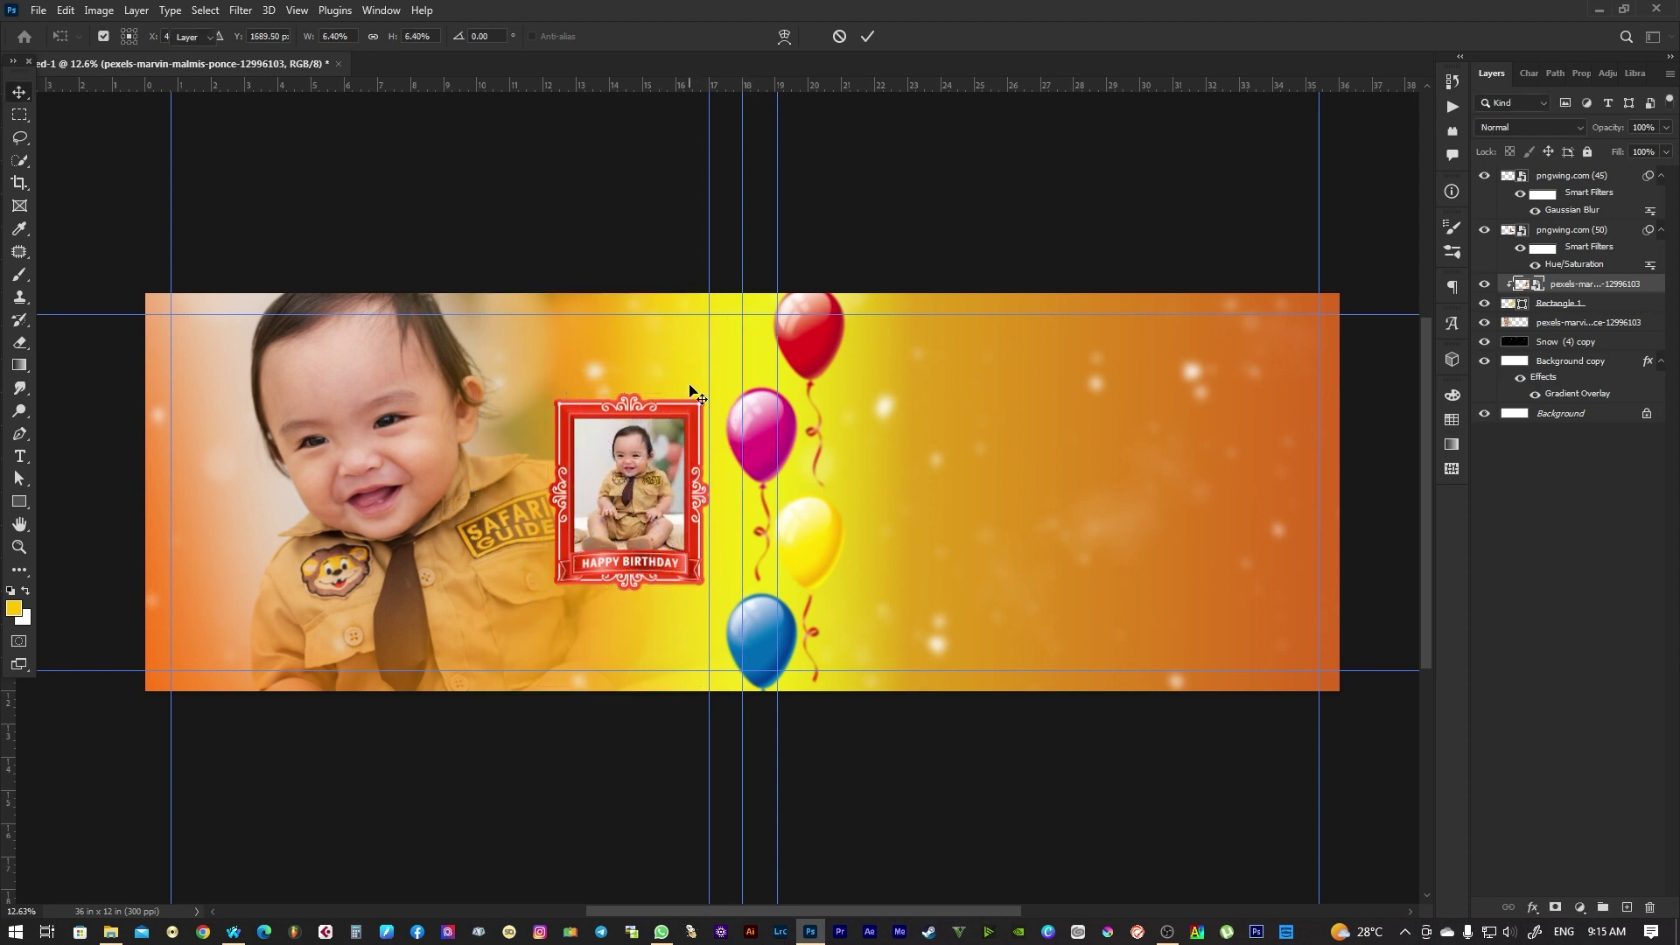
key("Return")
scroll(1128, 525, "right", 2)
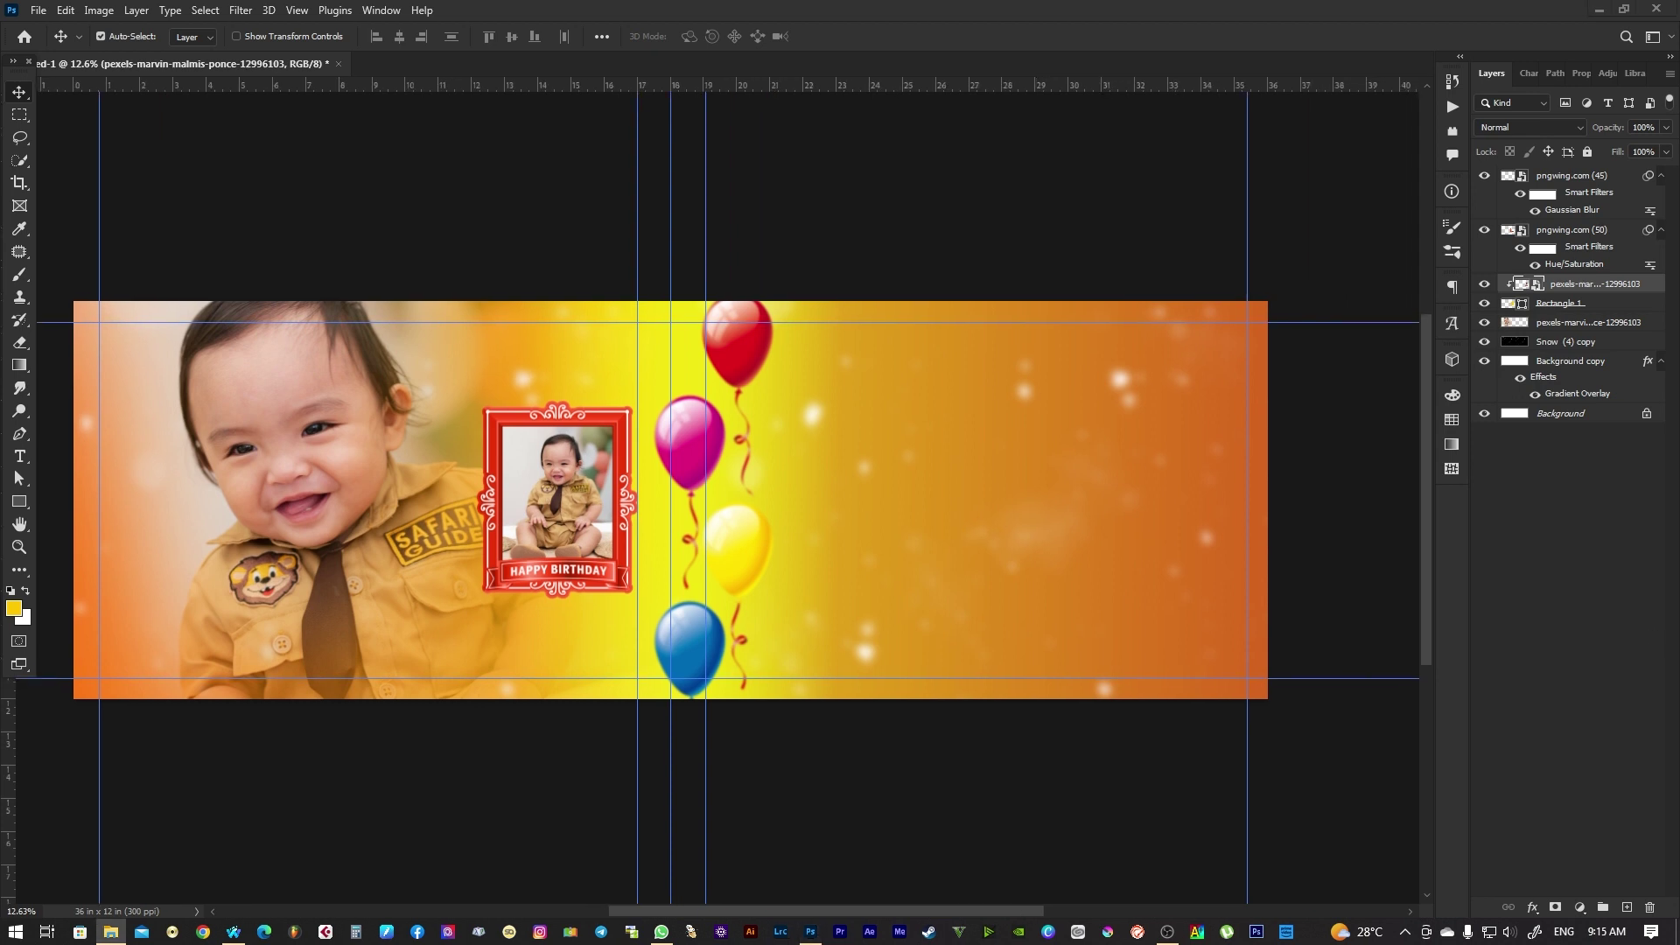
Place a large second baby photo on the banner's right side and reposition the balloon column beside the frame
left_click_drag(994, 550, 1021, 547)
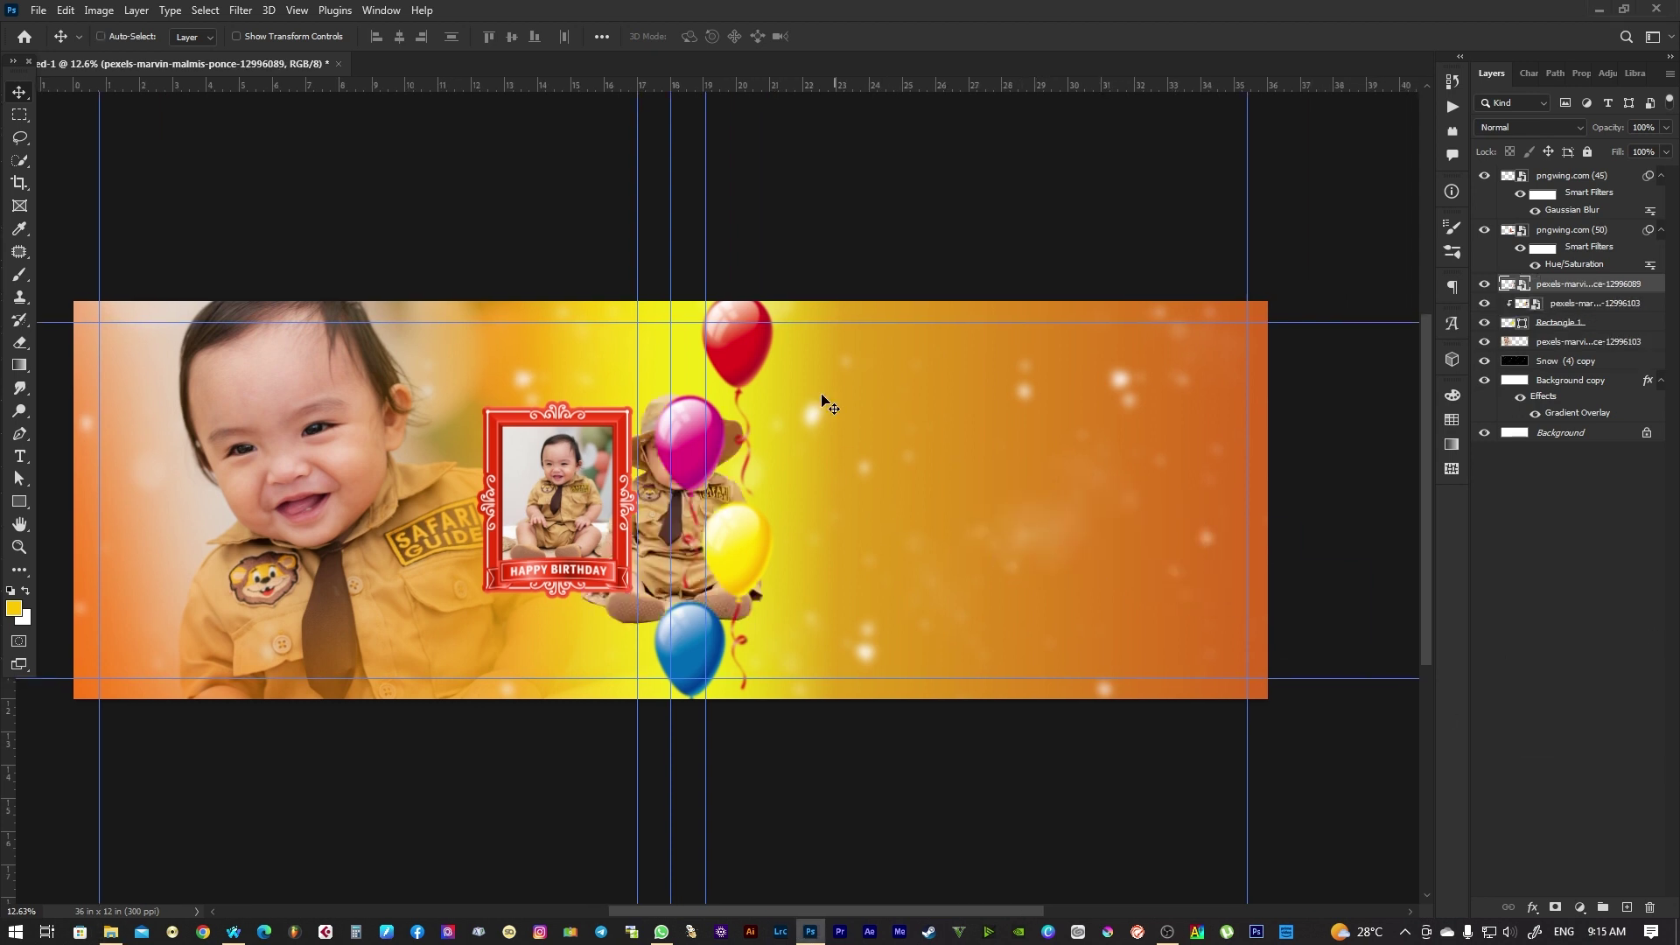
left_click_drag(800, 304, 937, 248)
mouse_move(785, 474)
left_mouse_down()
mouse_move(1077, 523)
mouse_move(1021, 475)
left_mouse_up()
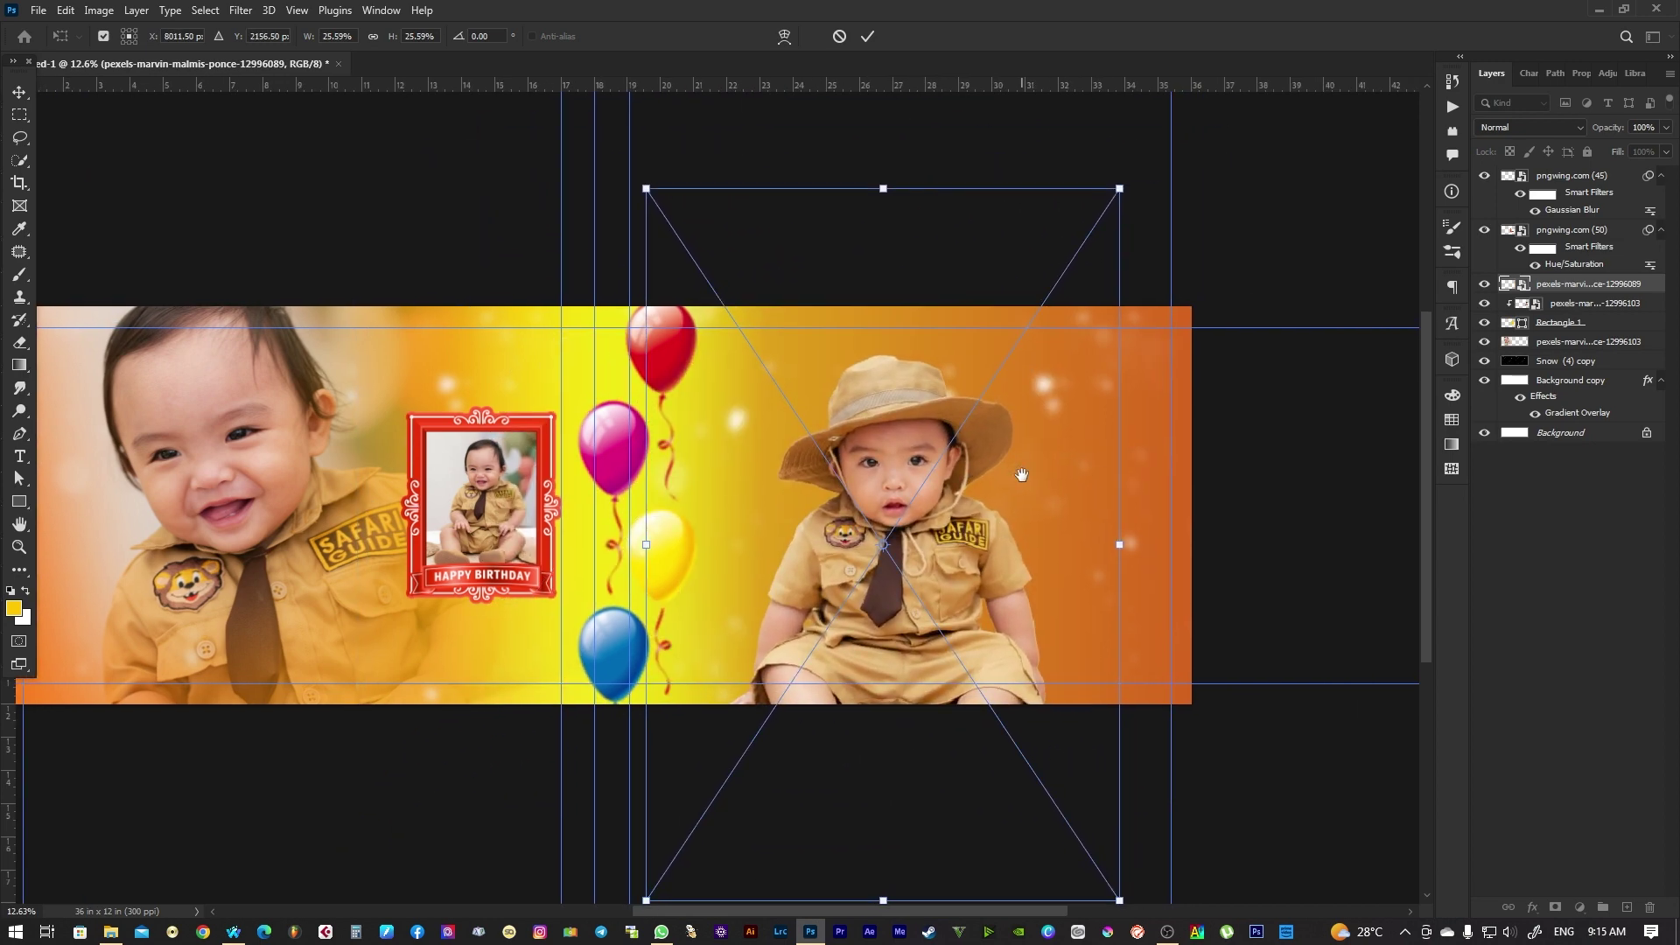
left_click_drag(1131, 190, 1183, 122)
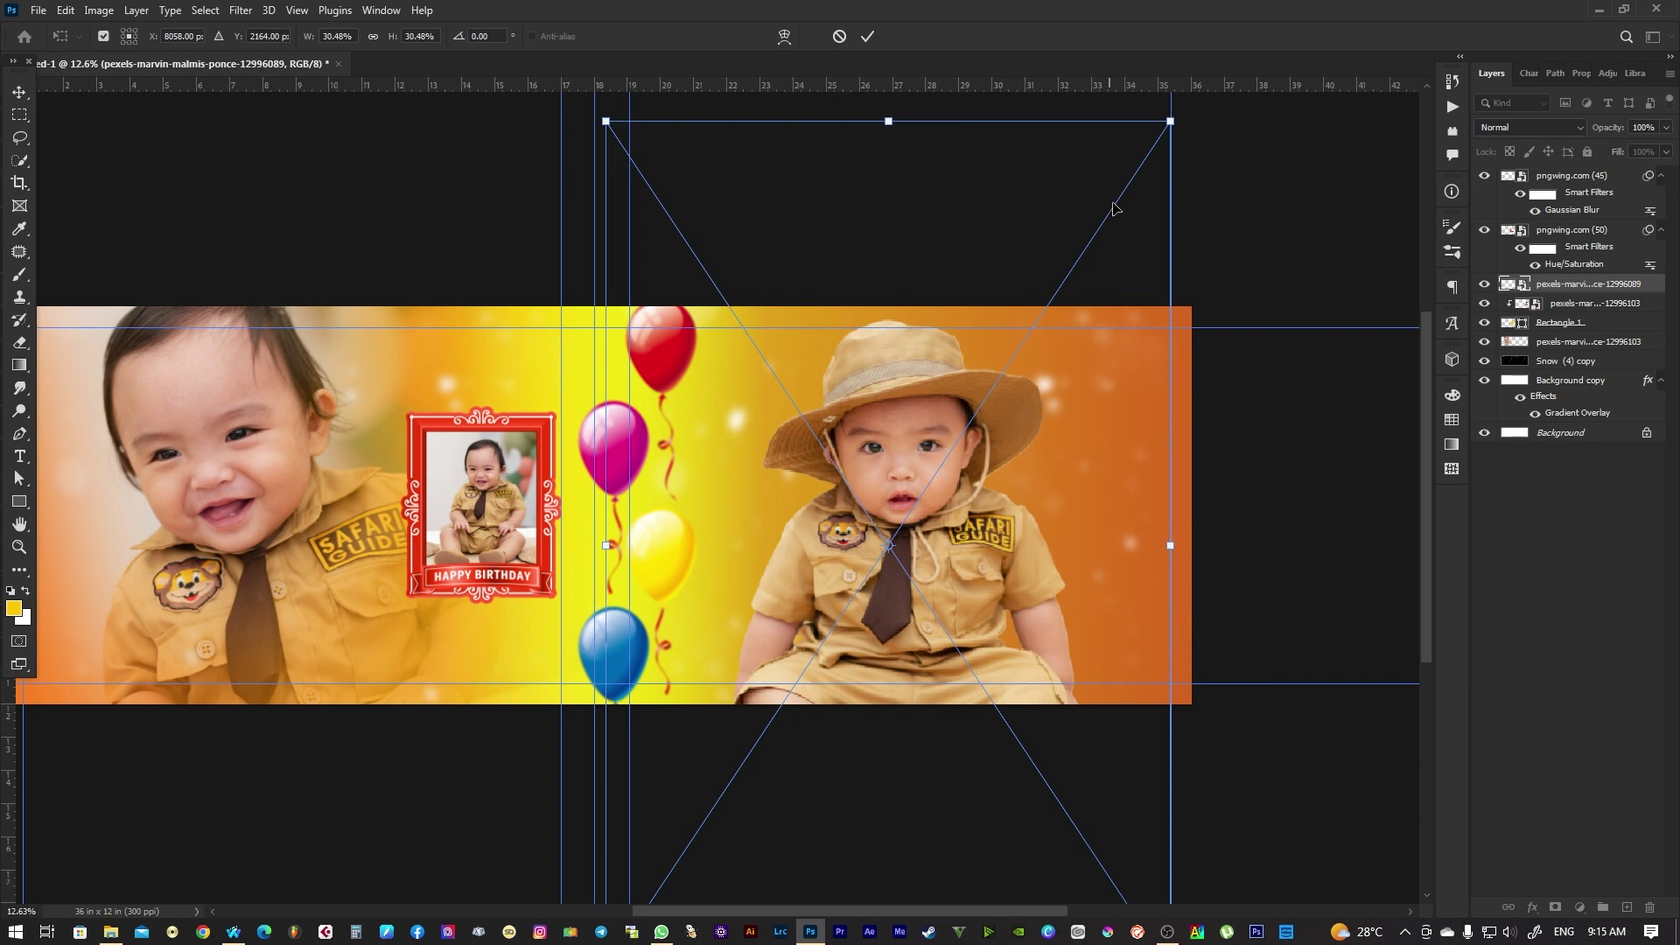
left_click_drag(1069, 286, 1068, 323)
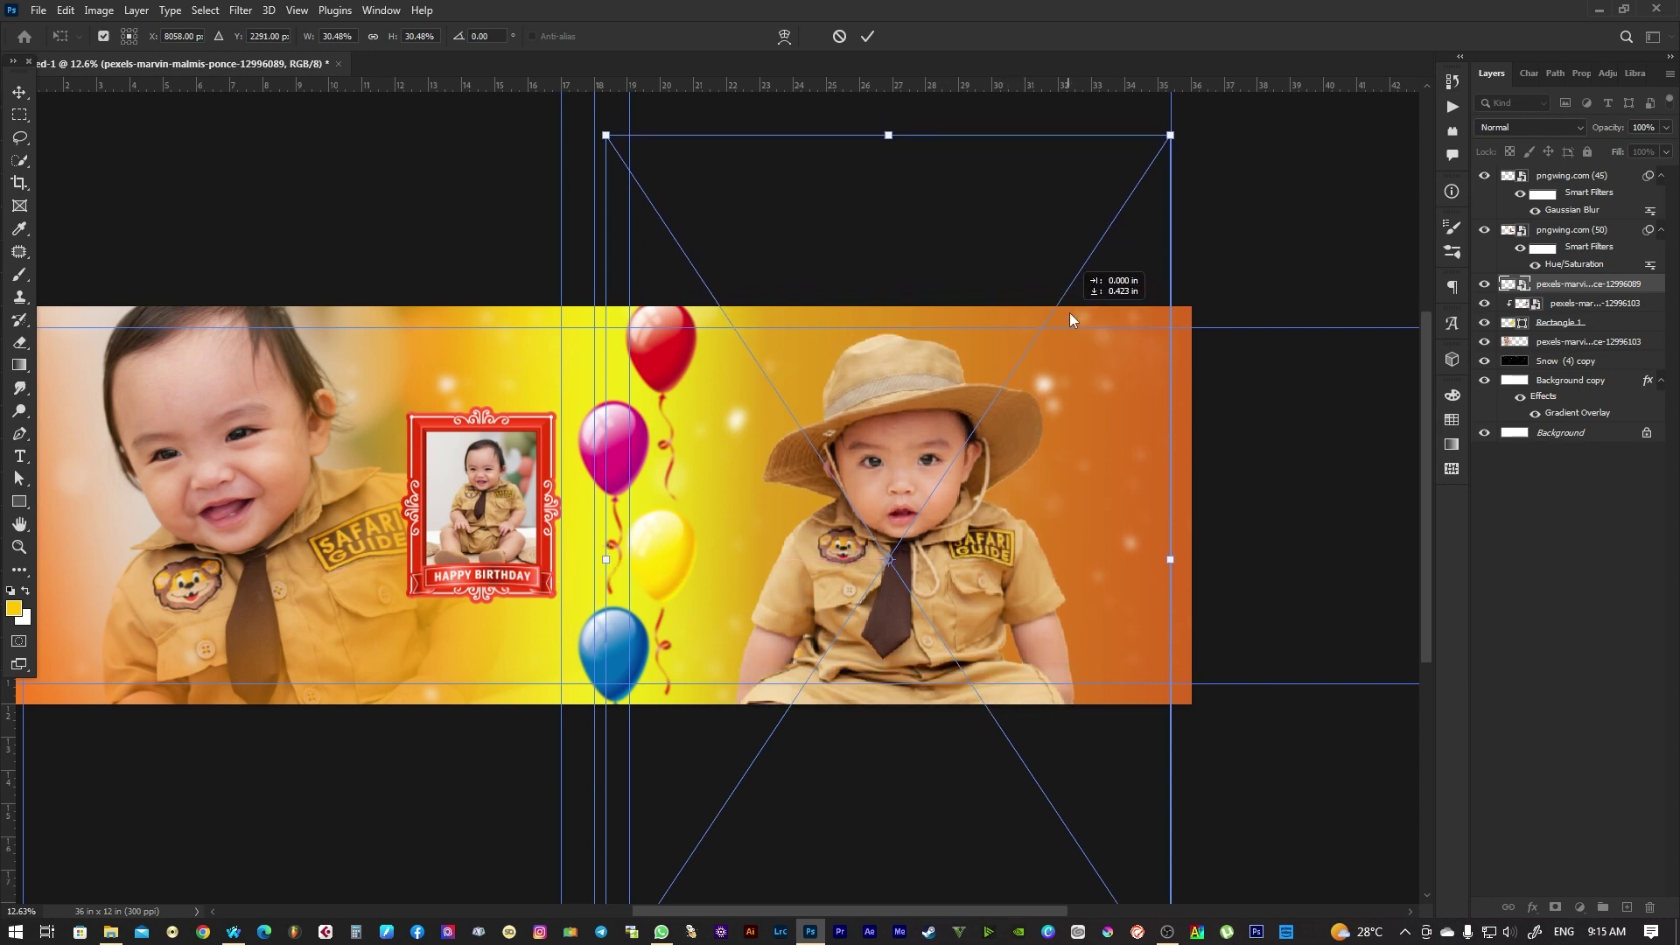
left_click_drag(1171, 144, 1175, 115)
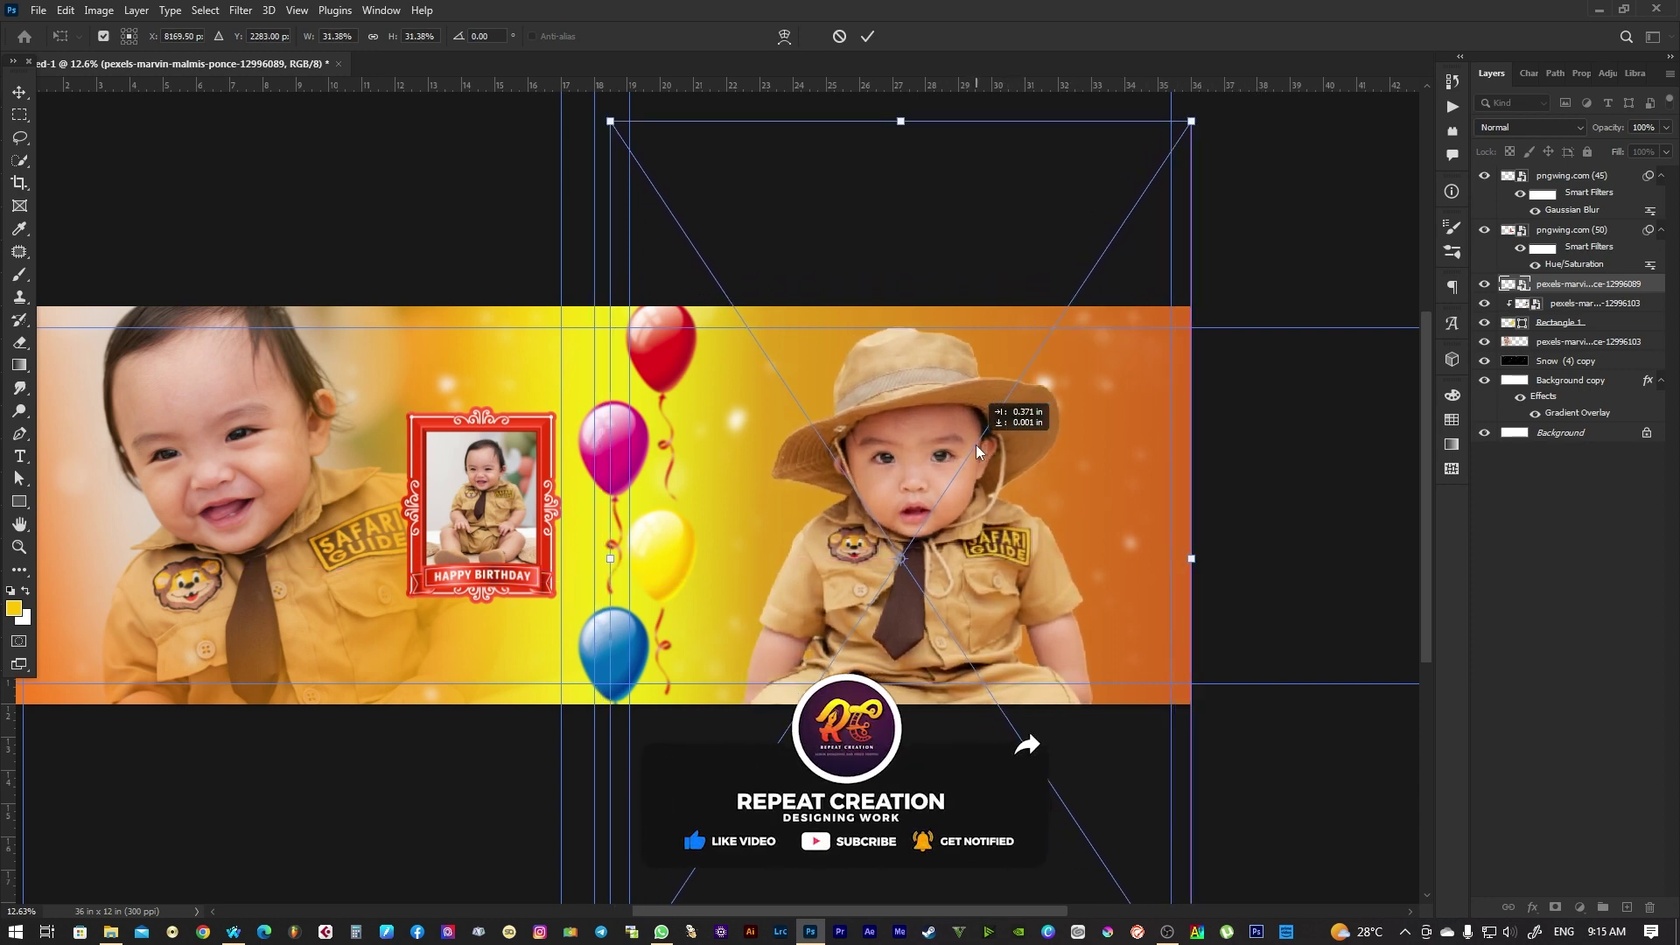
left_click_drag(974, 445, 972, 436)
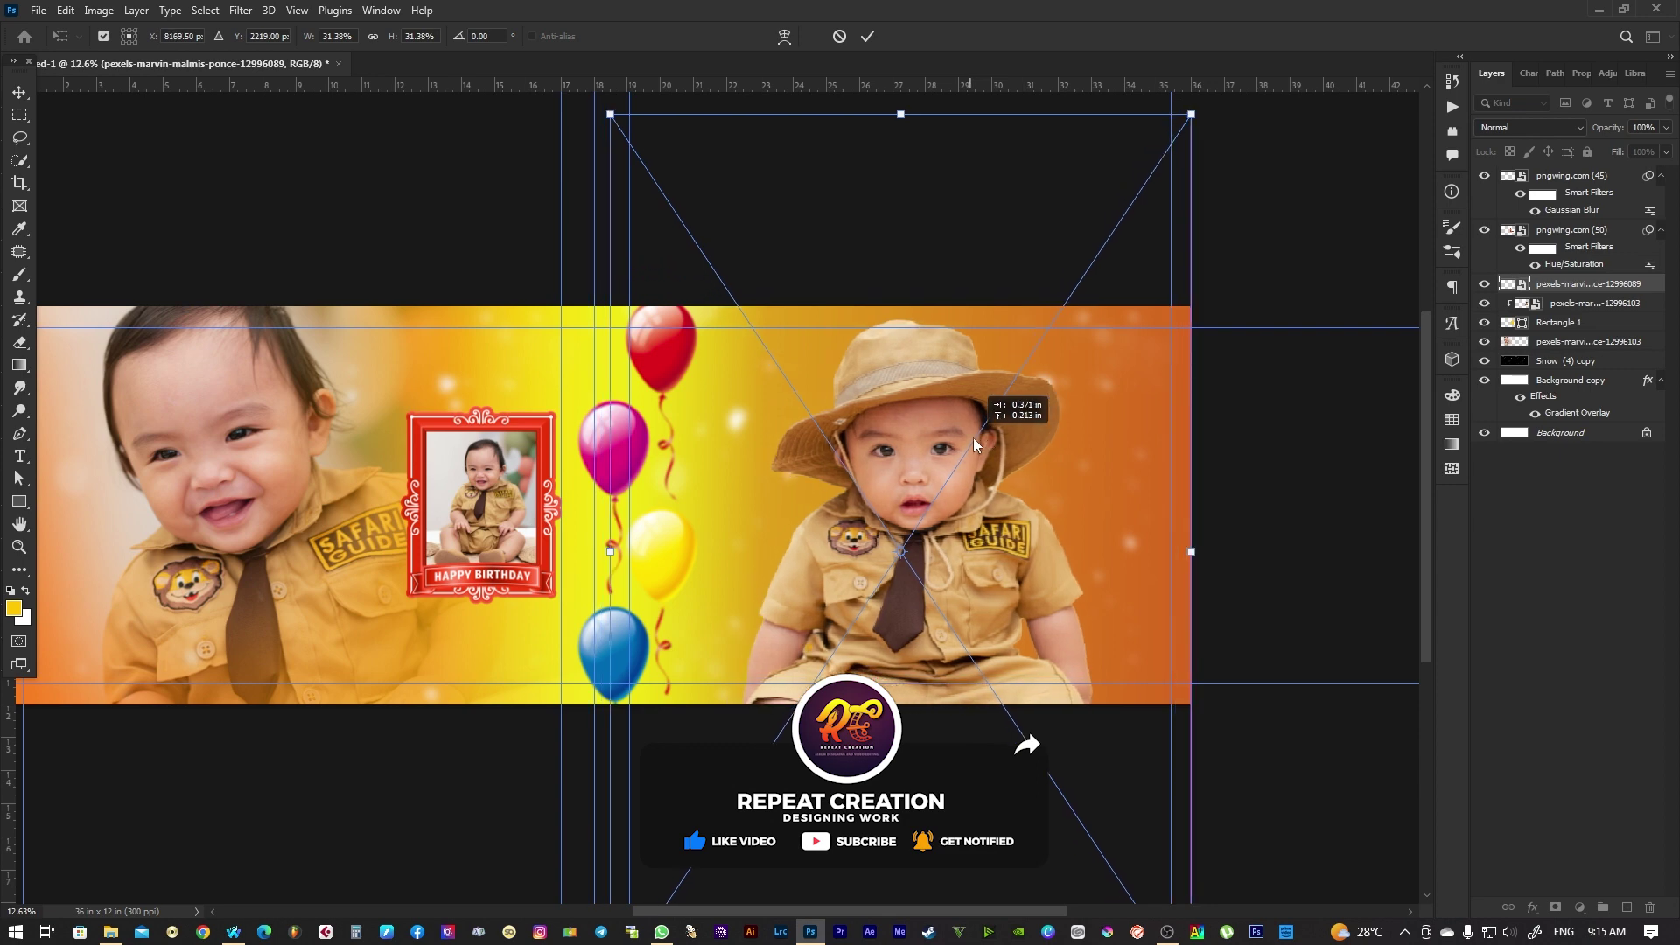
key("Return")
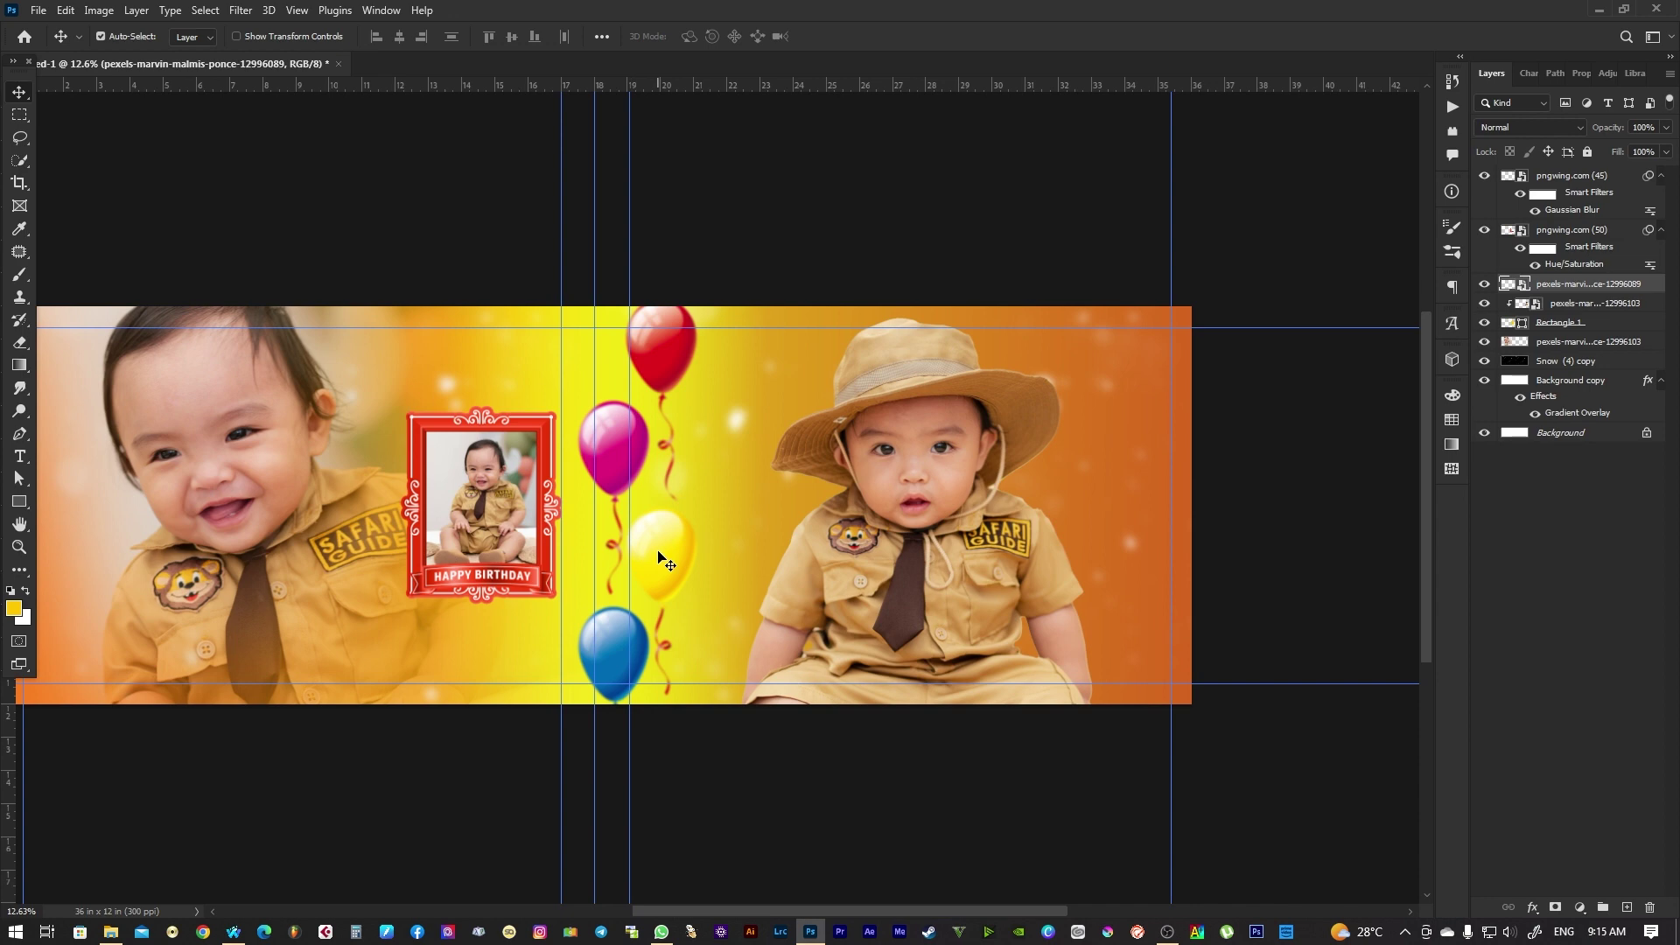
left_click_drag(658, 551, 637, 563)
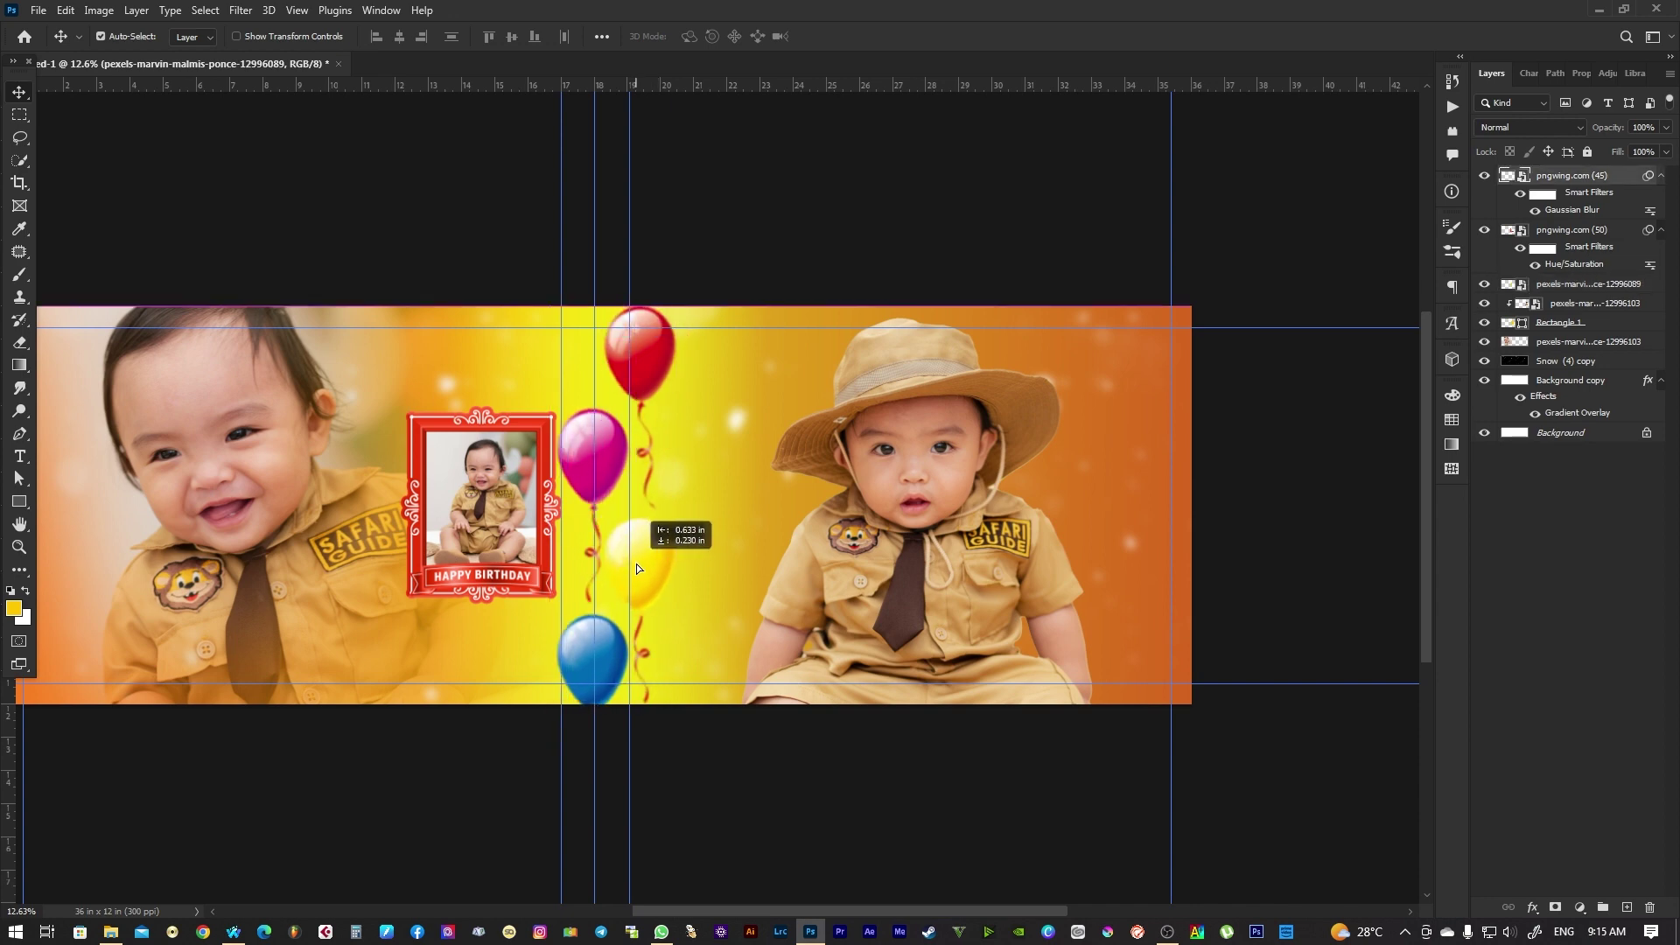
left_click_drag(637, 563, 646, 564)
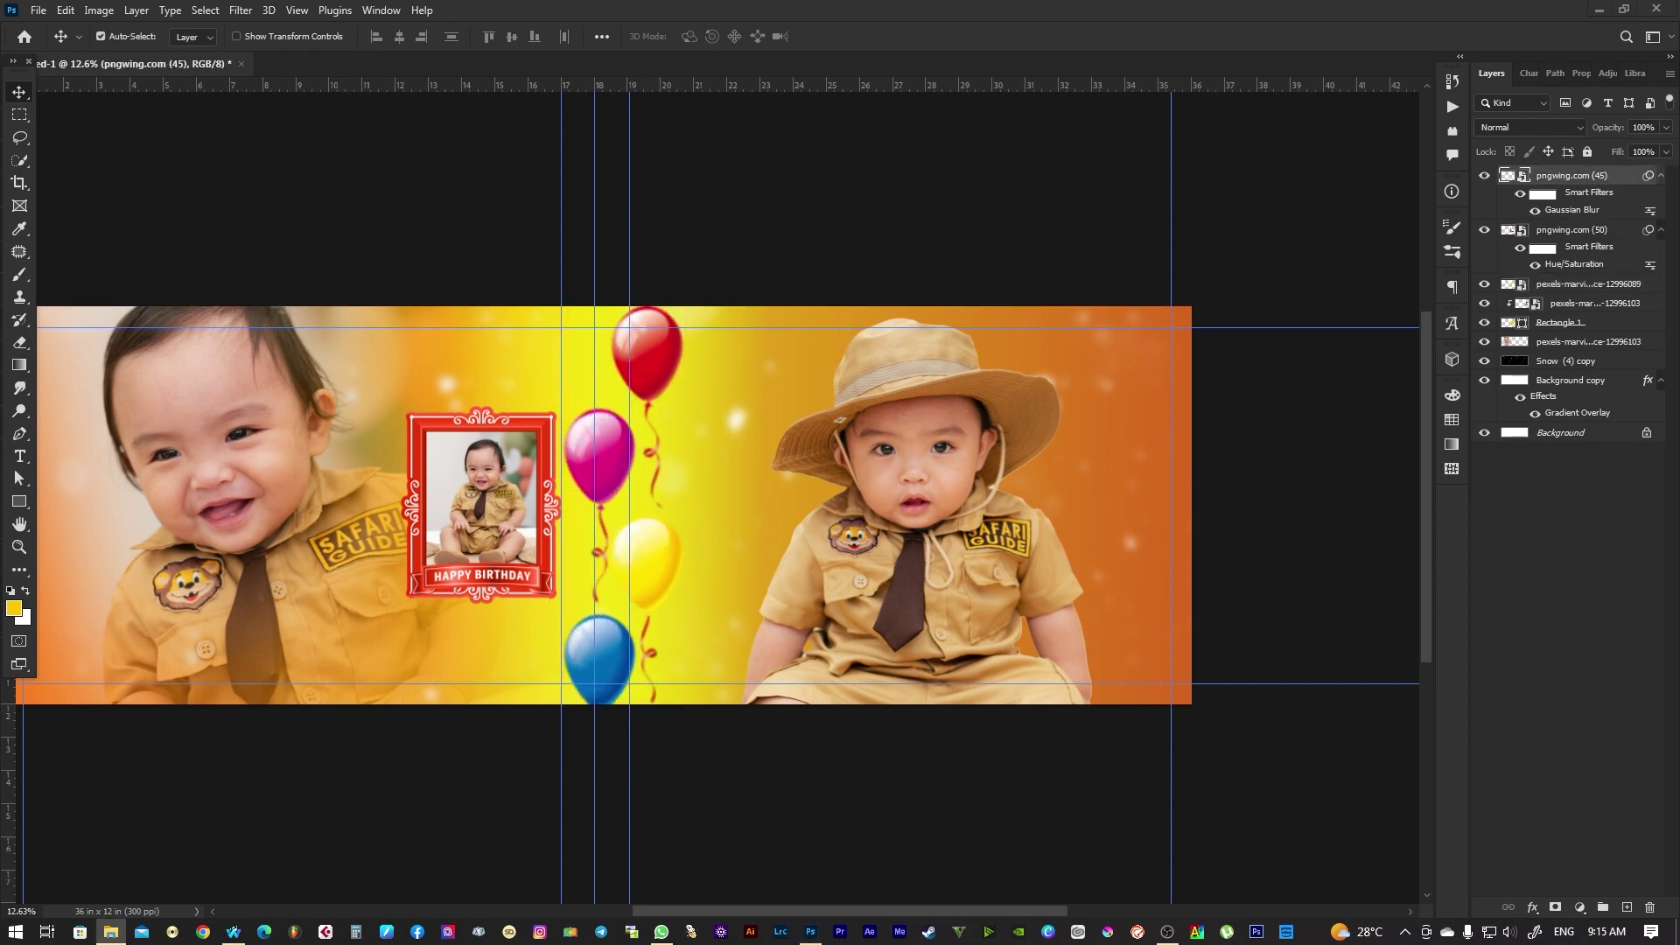
Place a Gaussian-blurred balloon bunch at the bottom centre, then drop in the heart garland image
left_click_drag(898, 638, 829, 643)
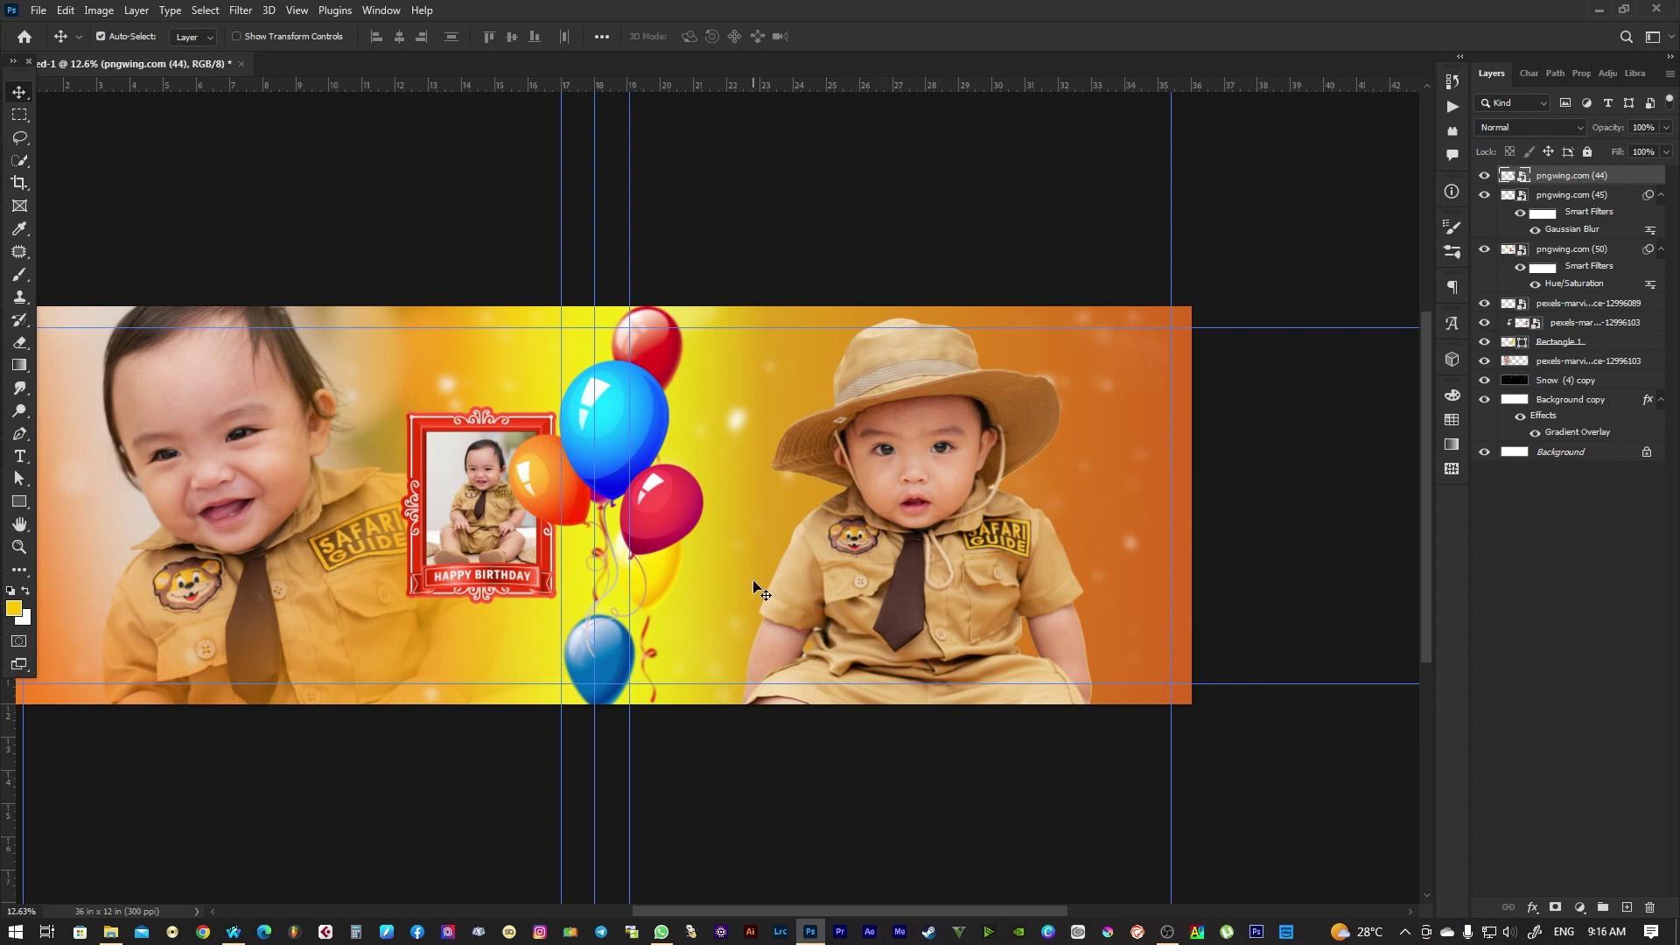
left_click_drag(658, 487, 637, 704)
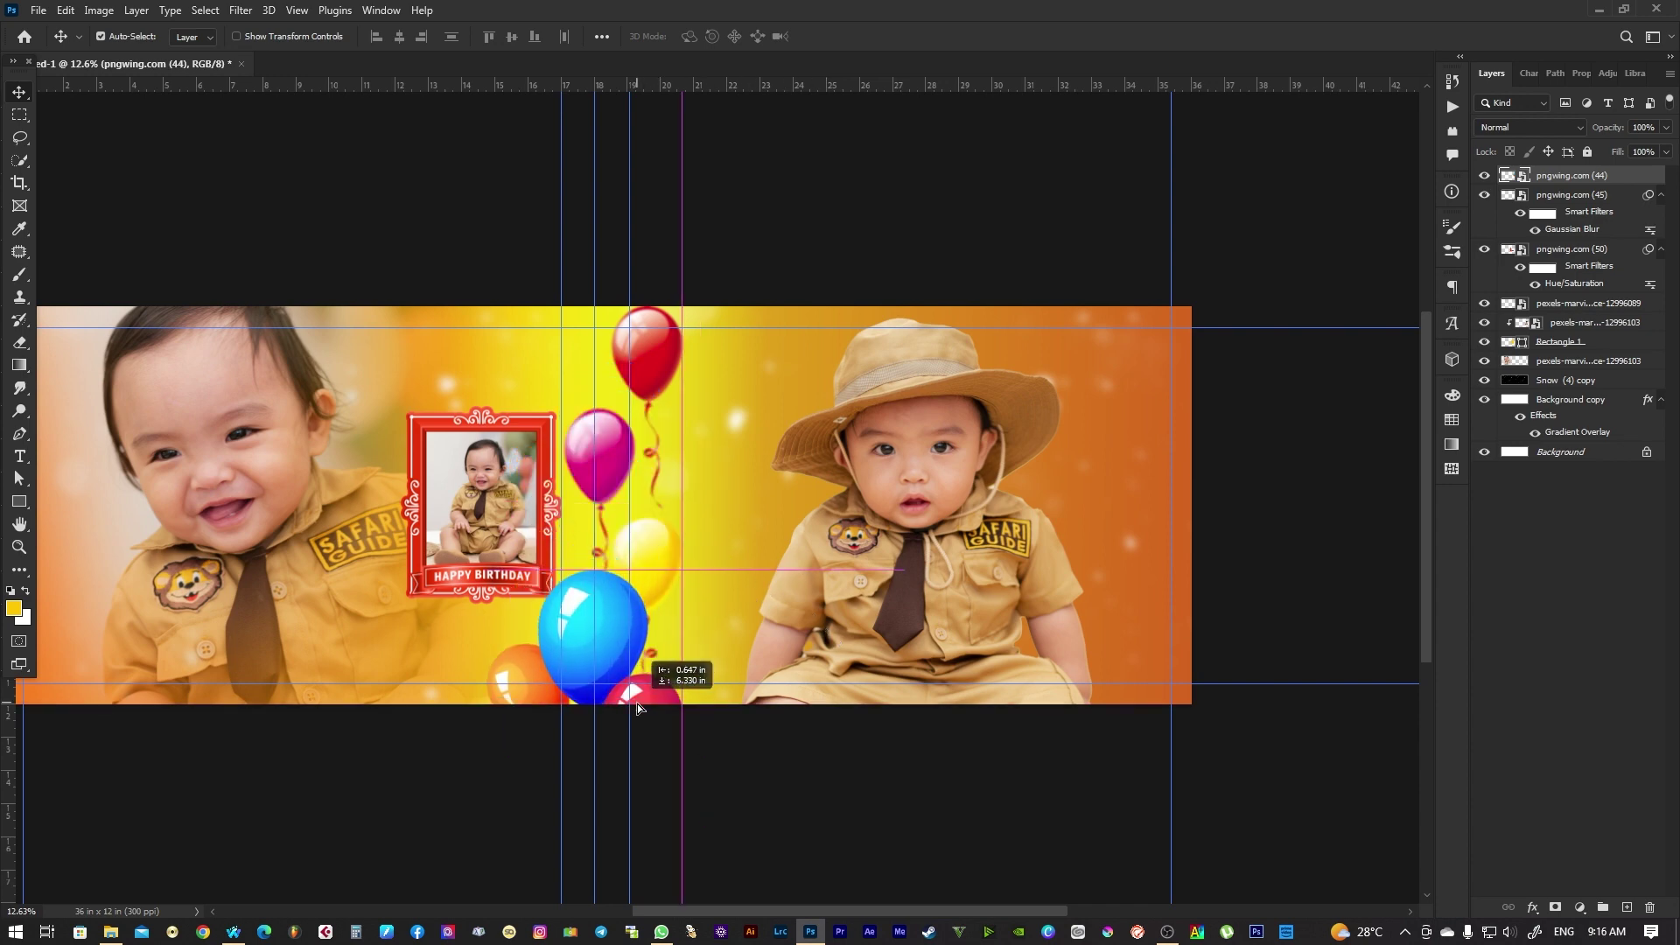
left_click(243, 10)
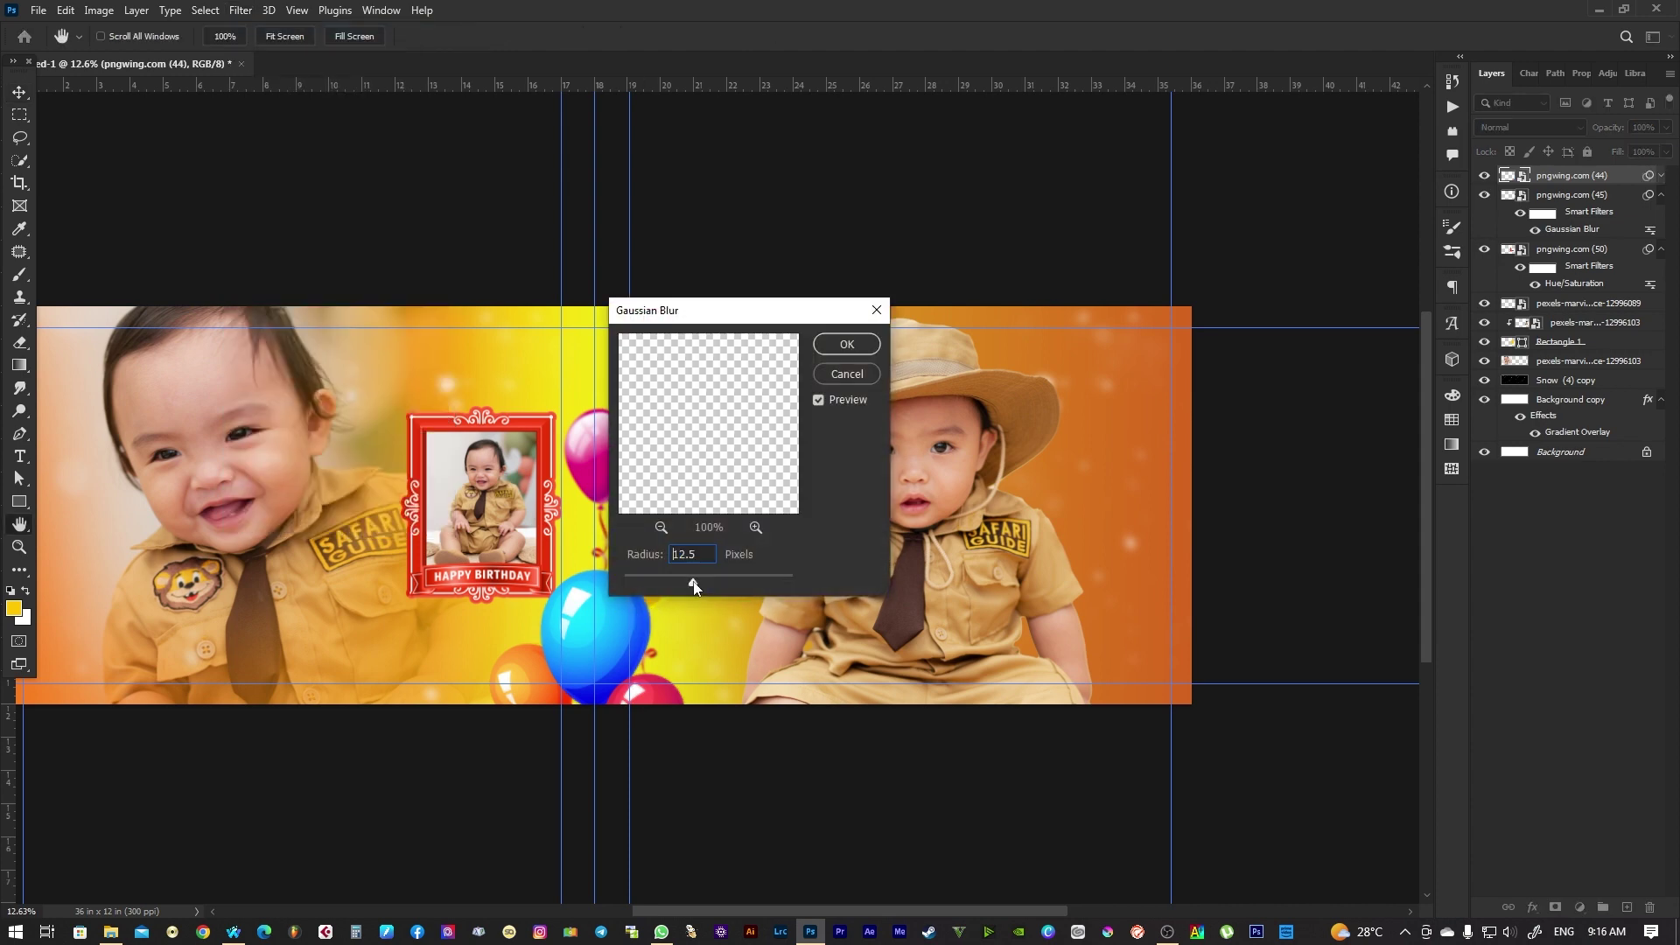
double_click(709, 548)
left_click(842, 346)
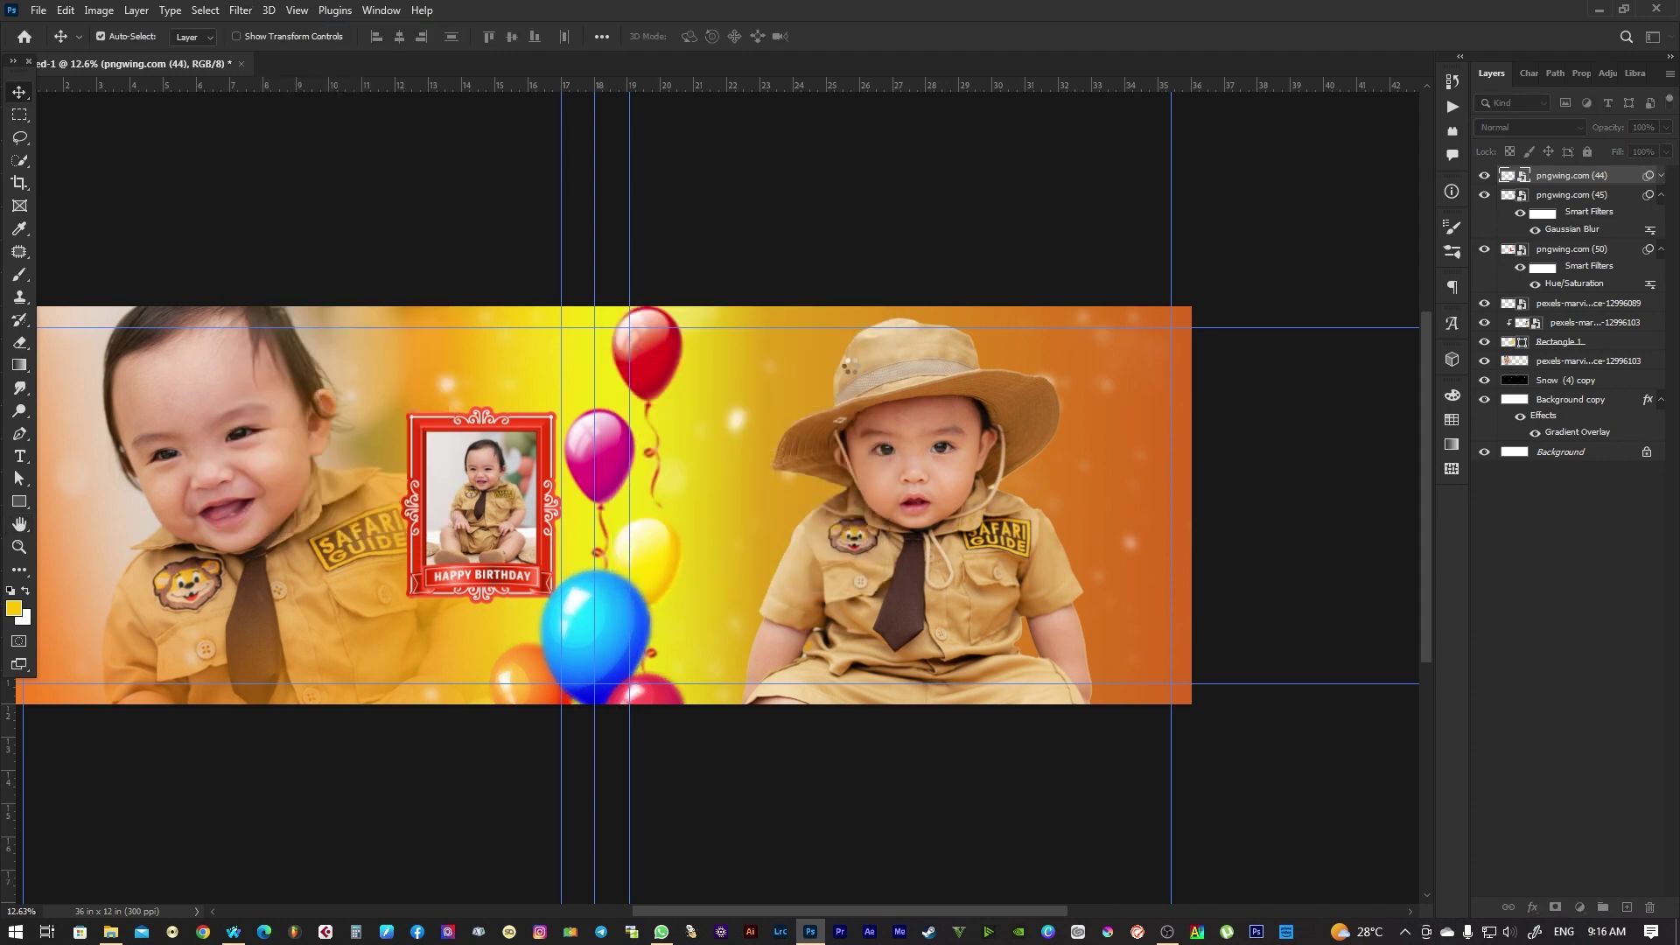
left_click(110, 931)
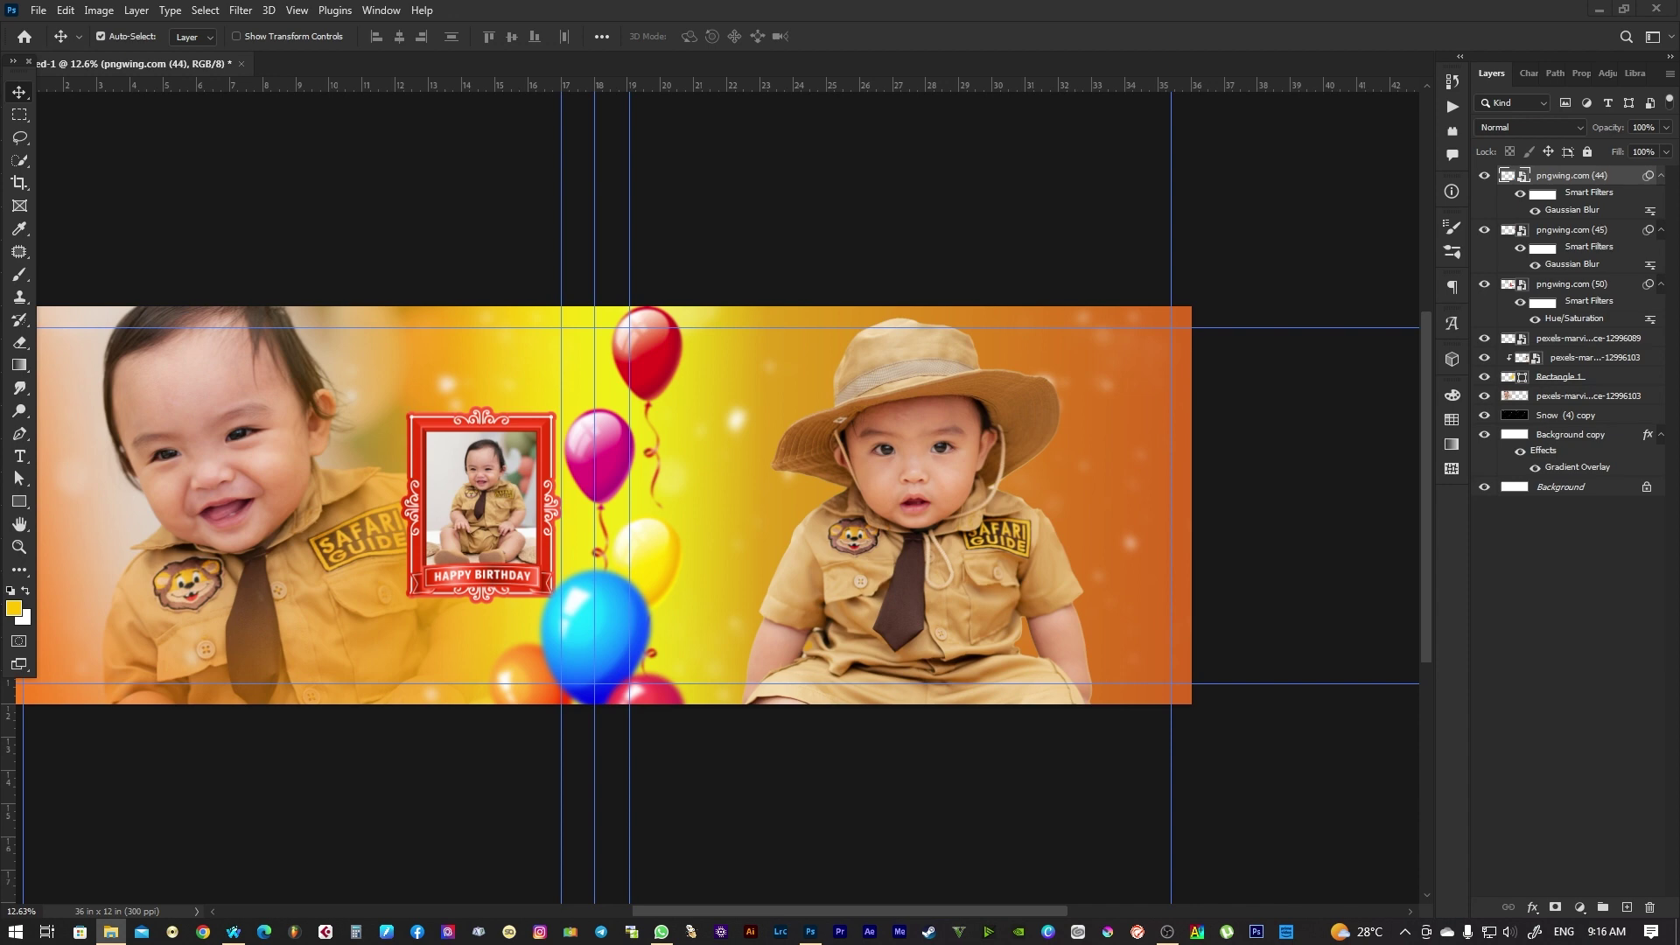
left_click_drag(1078, 507, 1104, 480)
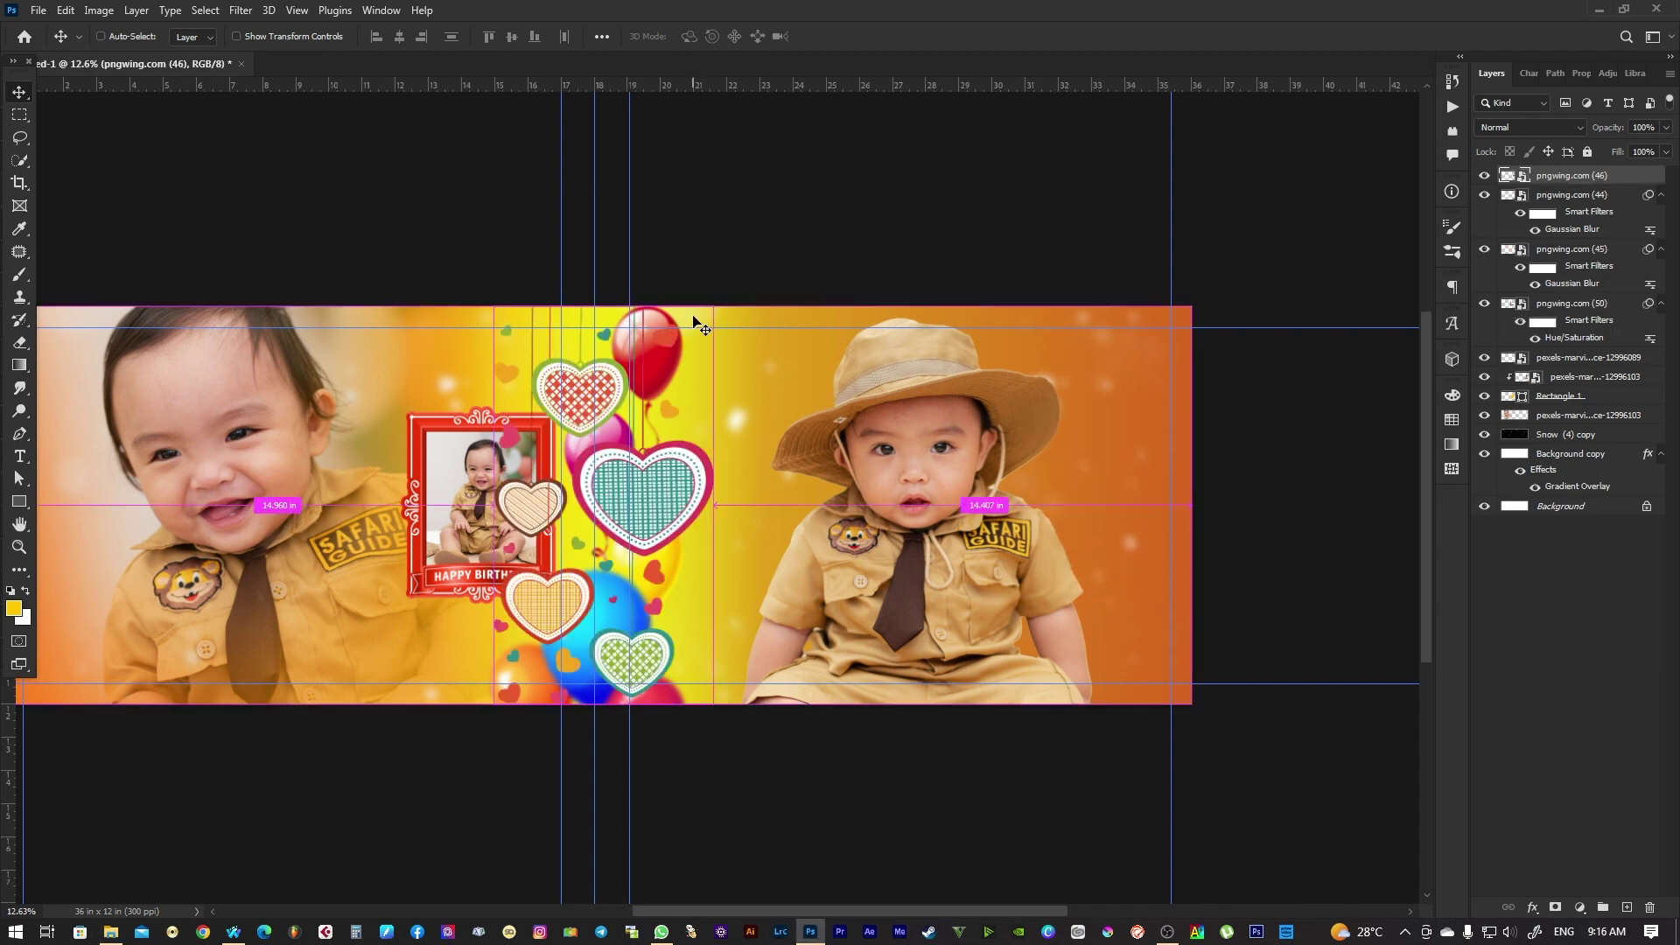
Shrink the patterned hearts to about 14% and commit them in the banner's top-right corner
key("ctrl+t")
left_click_drag(713, 306, 656, 410)
left_click_drag(636, 499, 1158, 406)
left_click_drag(1178, 507, 1157, 403)
key("Return")
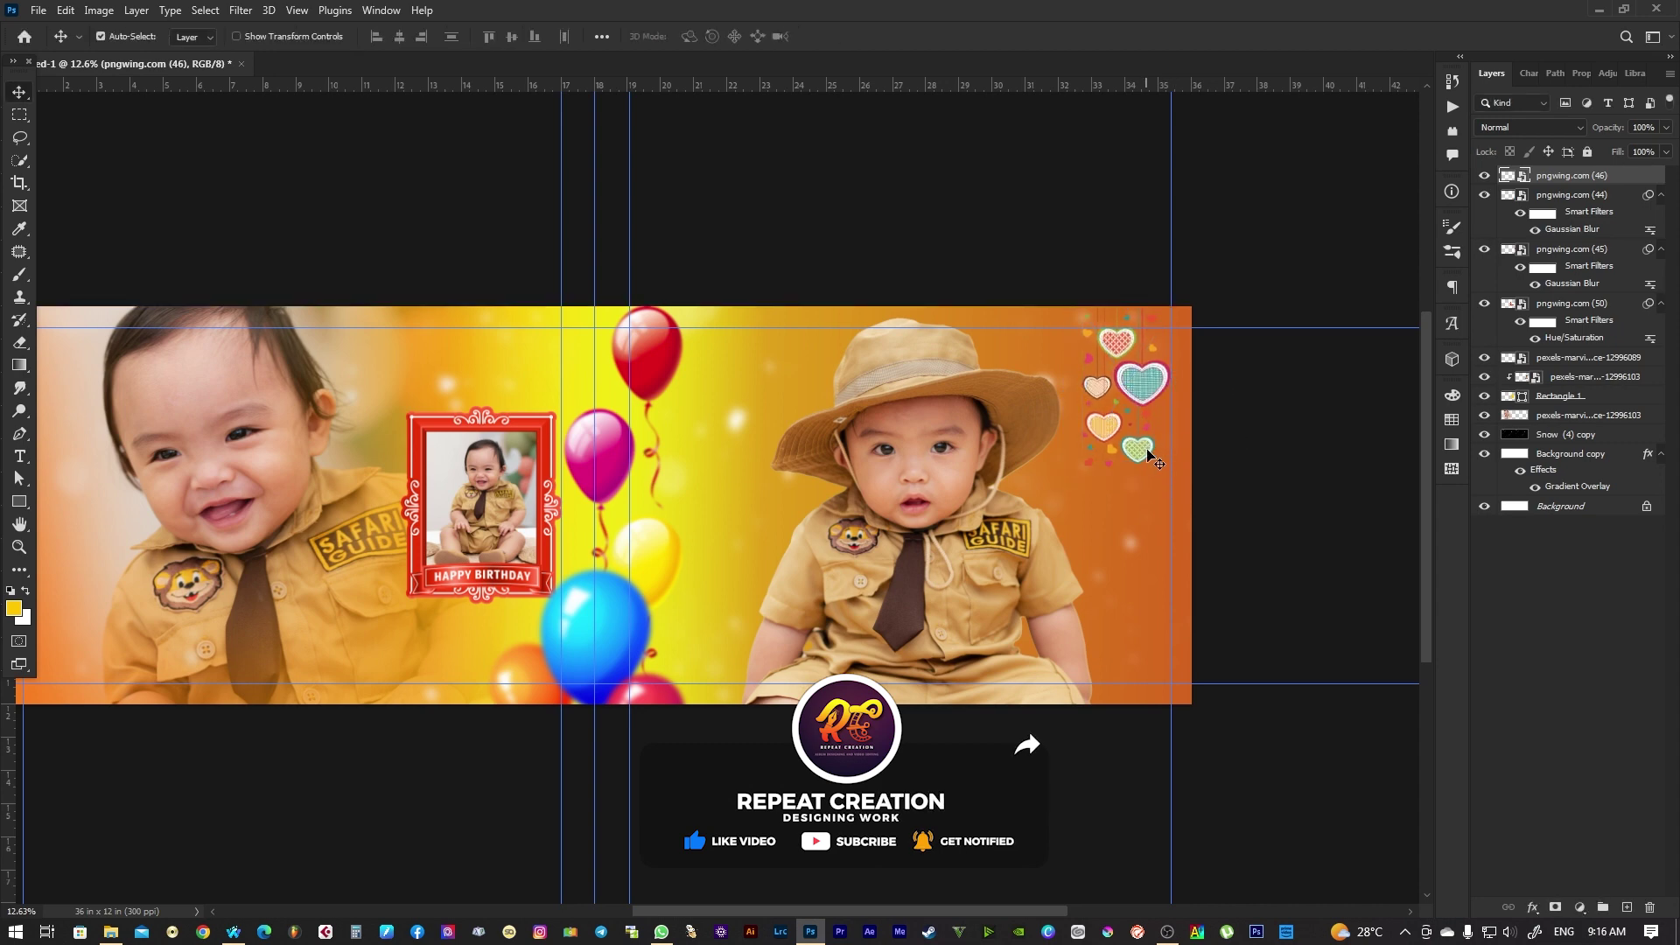
Place another blue and red balloon cluster at the bottom-left edge and soften it with Gaussian Blur
left_click(875, 553)
left_click_drag(950, 543, 1053, 555)
key("super+e")
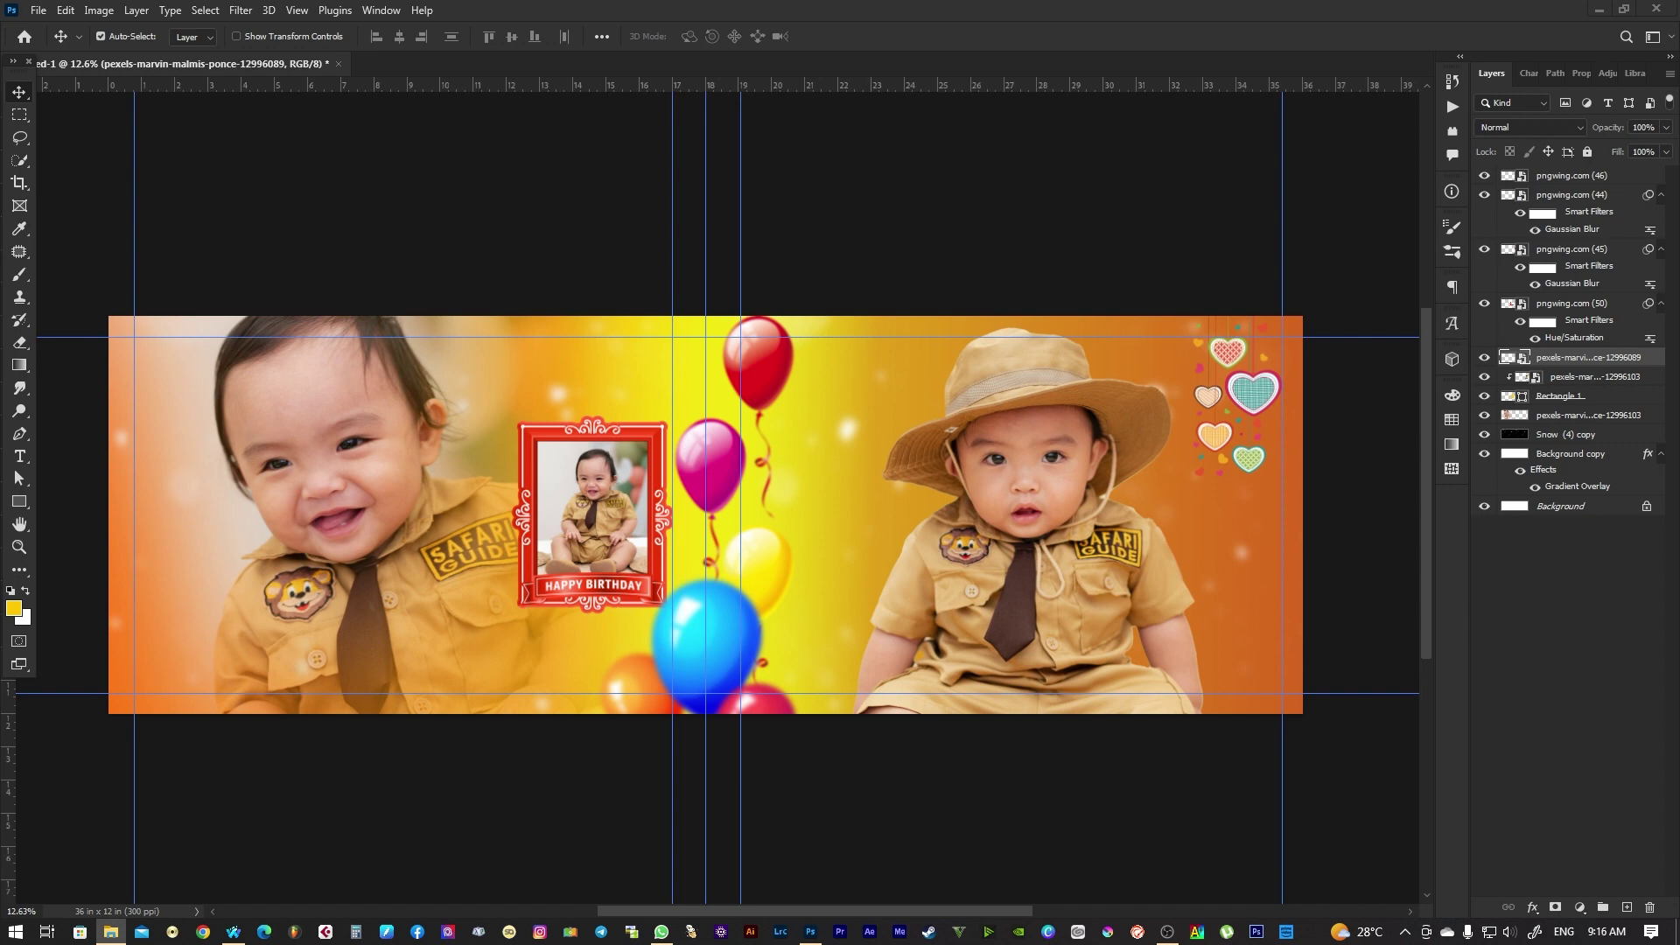
key("alt+Tab")
left_click_drag(428, 543, 729, 473)
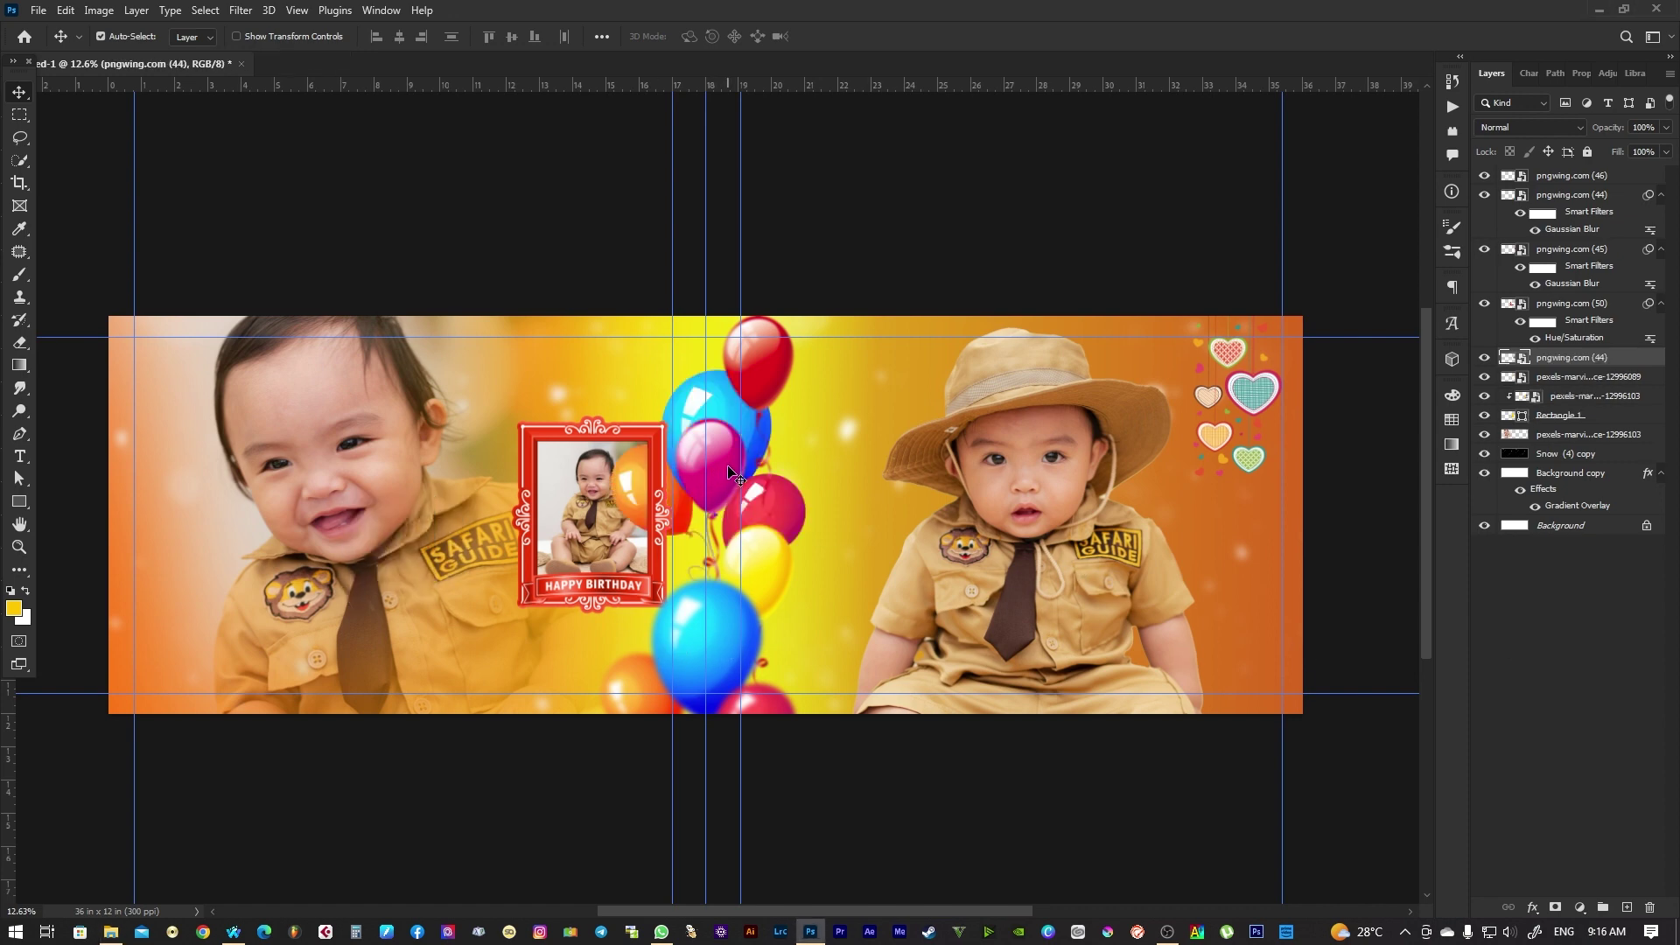
left_click_drag(704, 399, 152, 562)
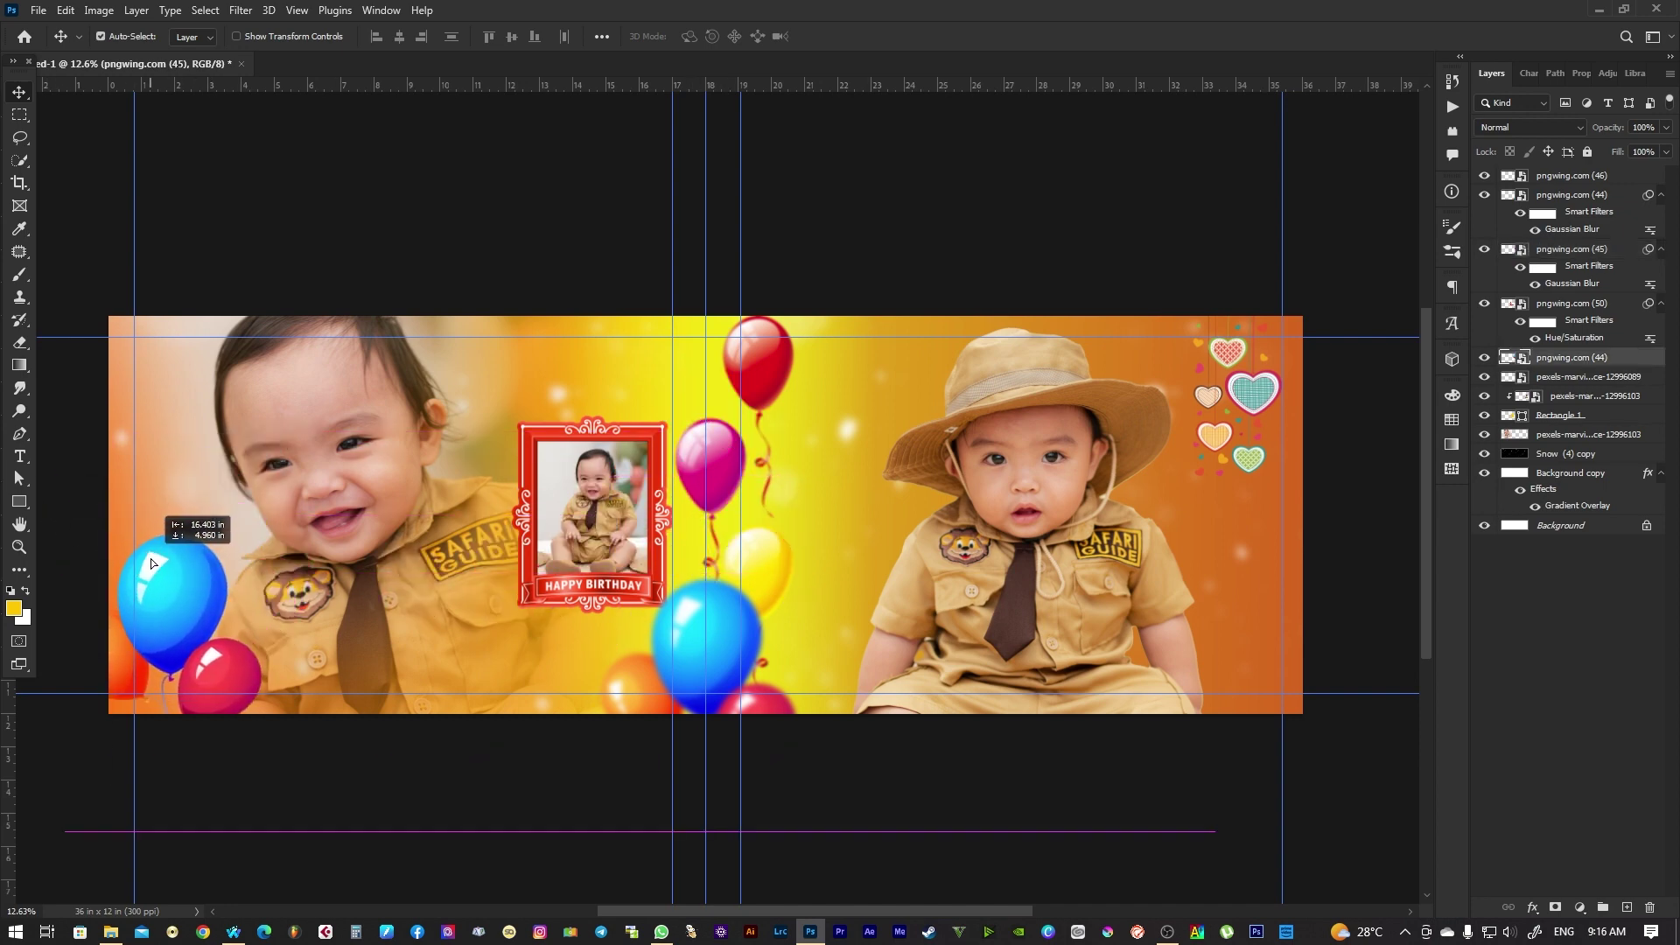
left_click_drag(150, 563, 147, 548)
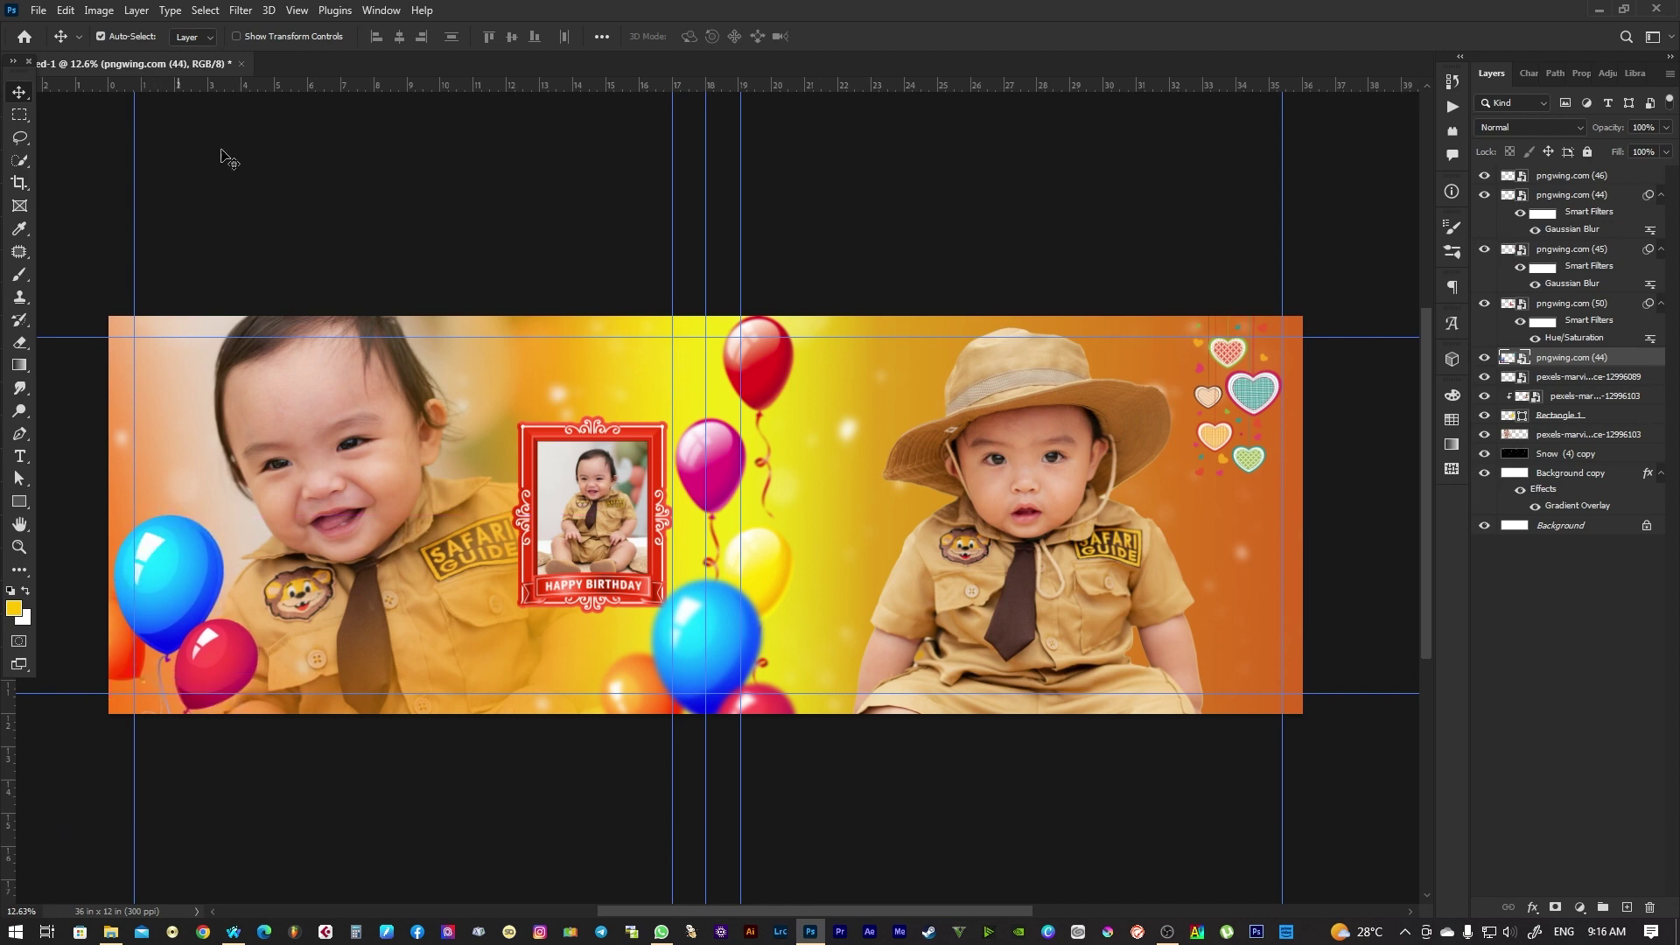
left_click(249, 14)
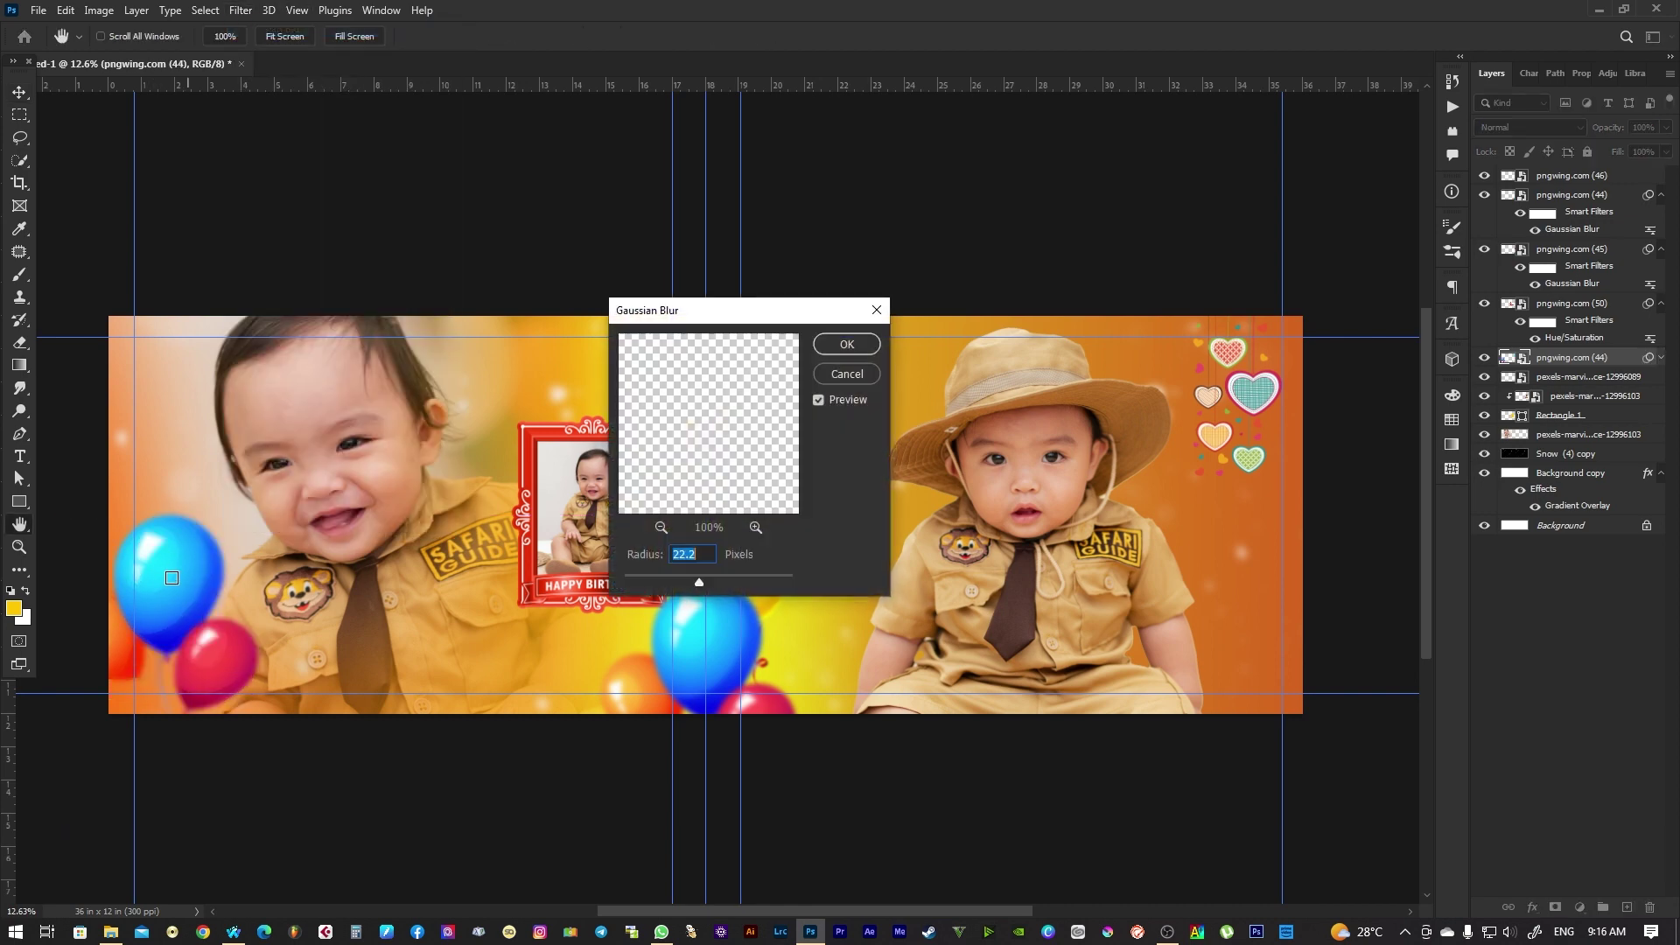
left_click(840, 348)
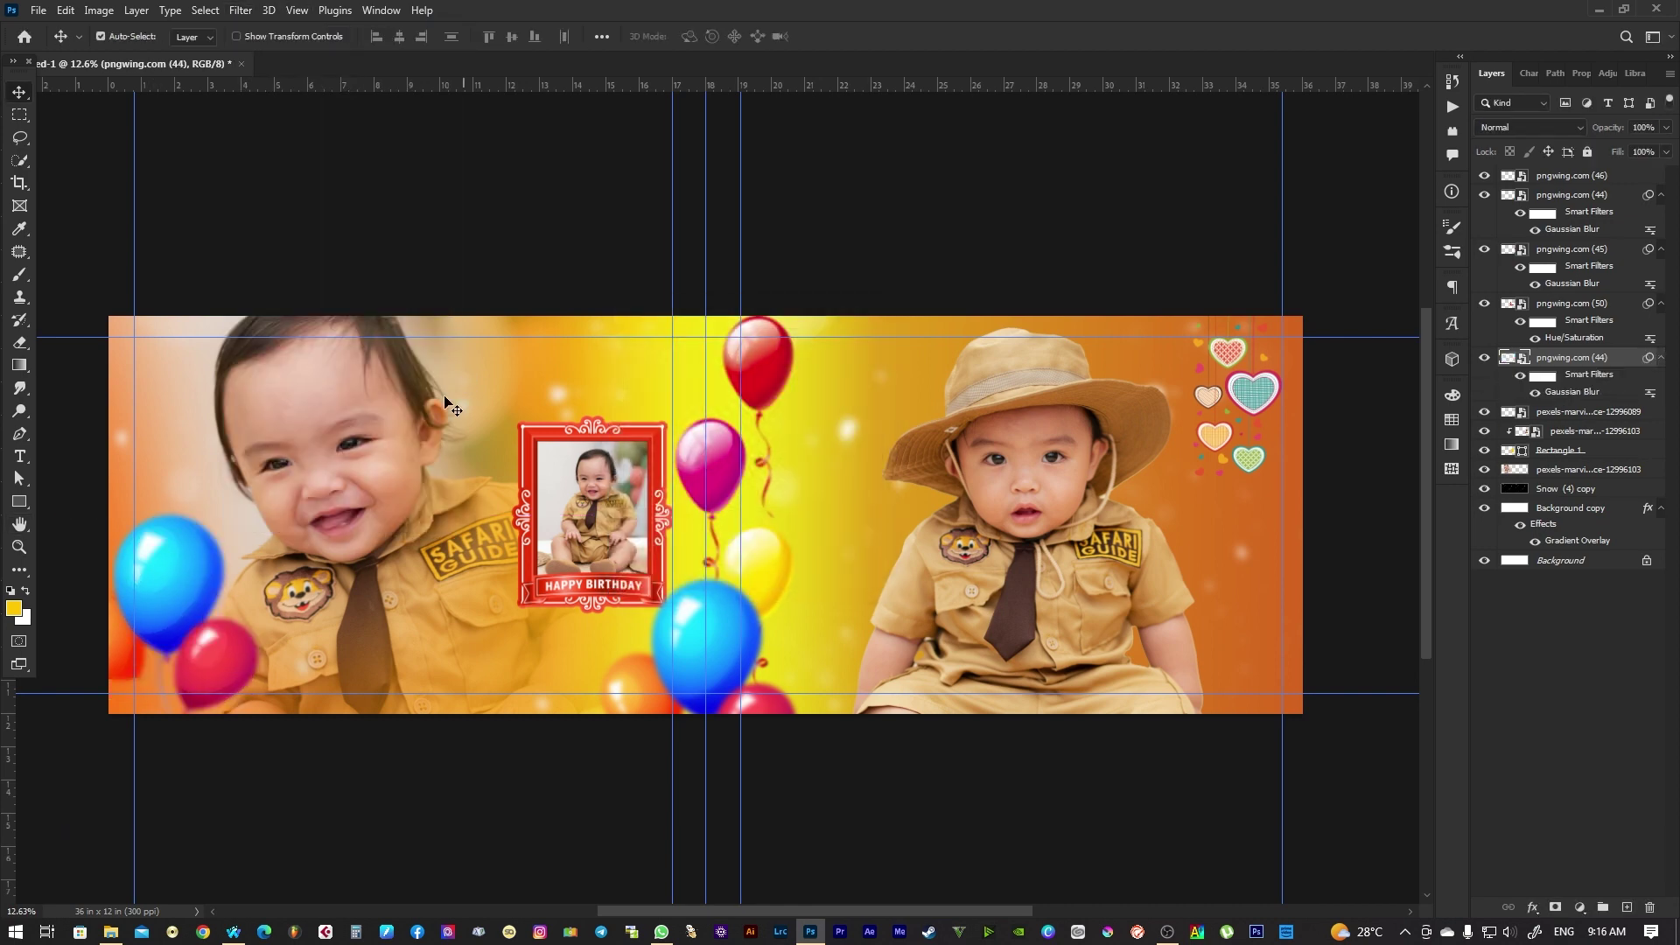
left_click(385, 442)
left_click_drag(363, 436, 454, 458)
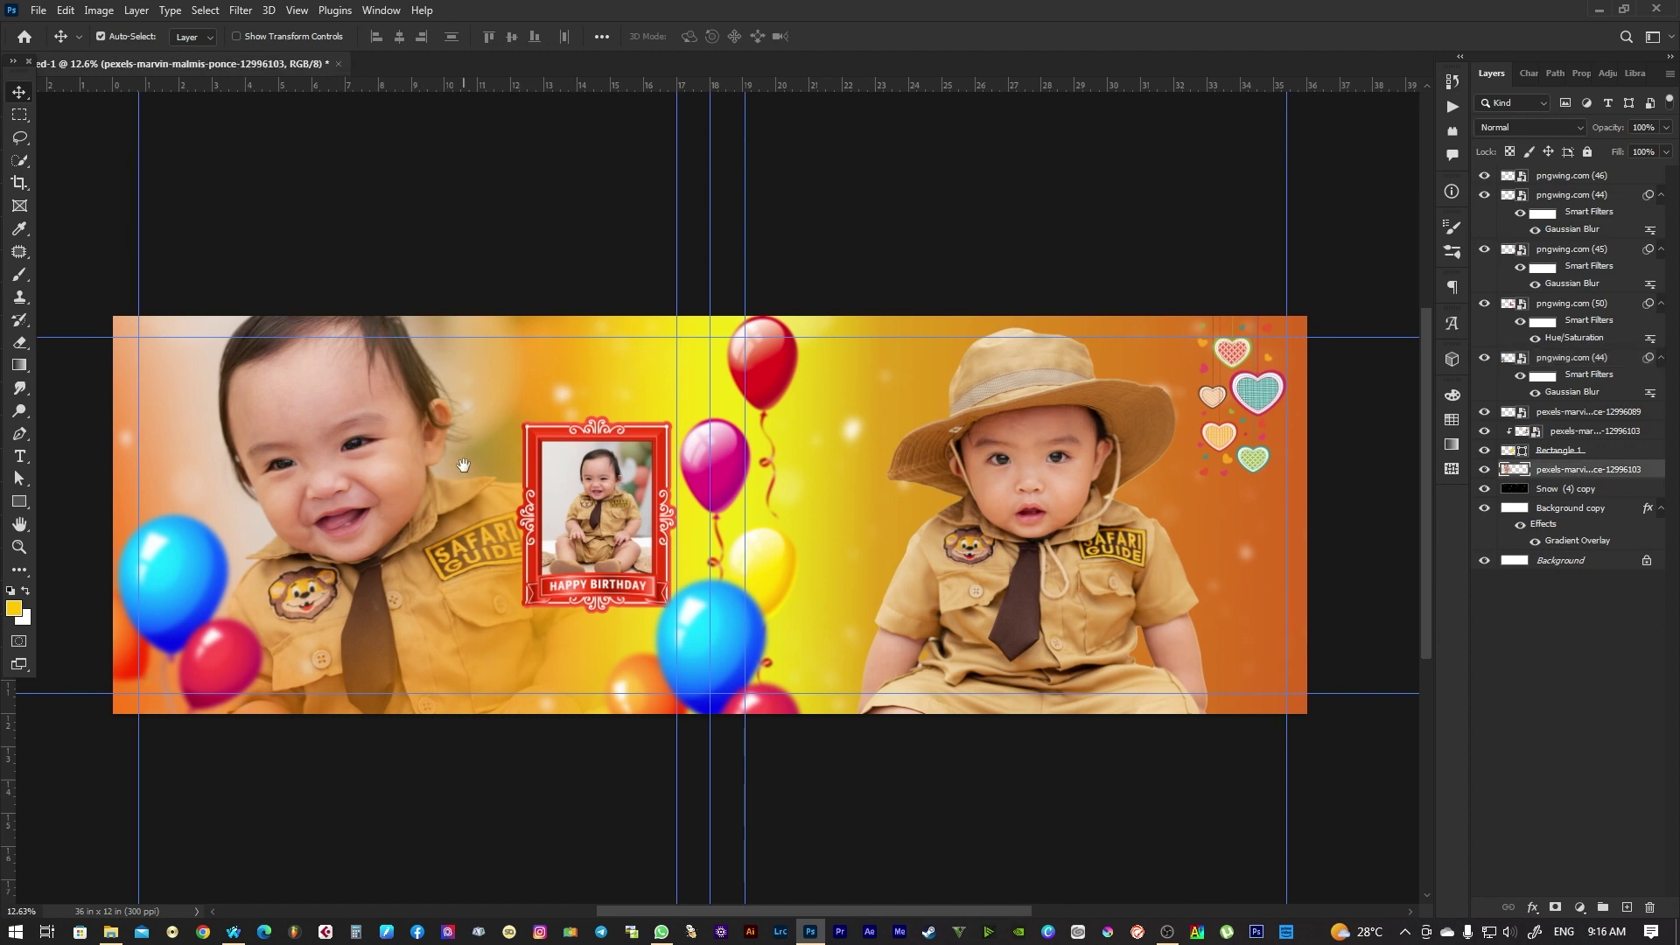
Bring the Little Boy design from 1.psd onto the banner's right side, grouped and enlarged
key("super+e")
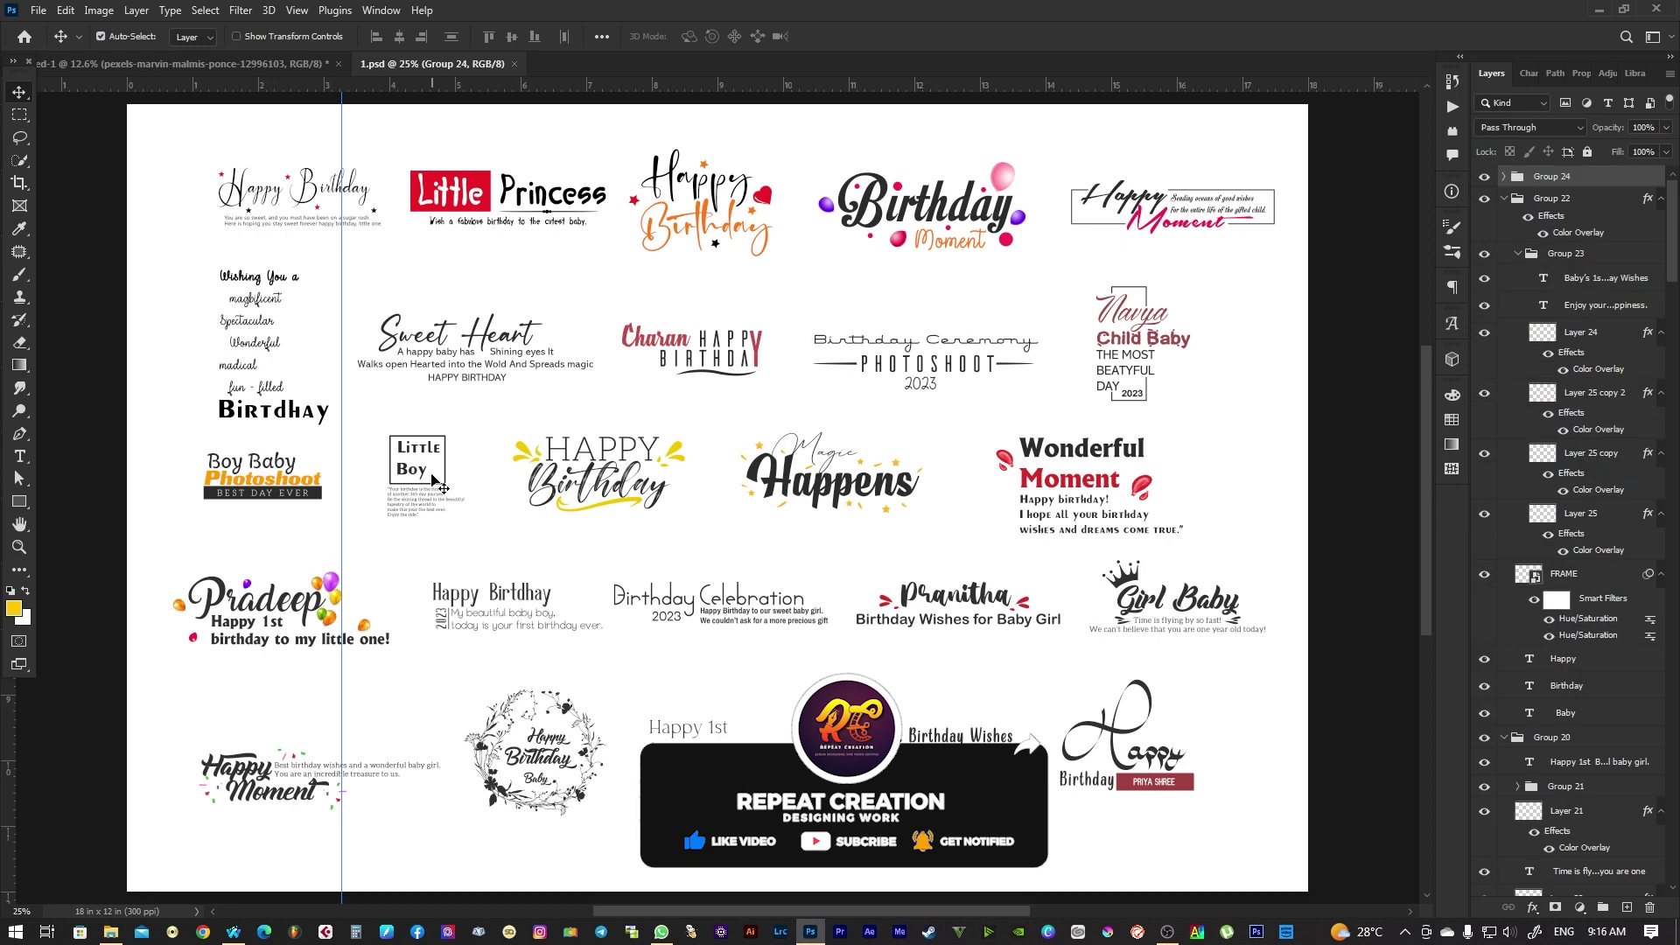
mouse_move(418, 477)
left_mouse_down()
mouse_move(210, 100)
mouse_move(1298, 646)
left_mouse_up()
left_click_drag(1238, 564, 1251, 573)
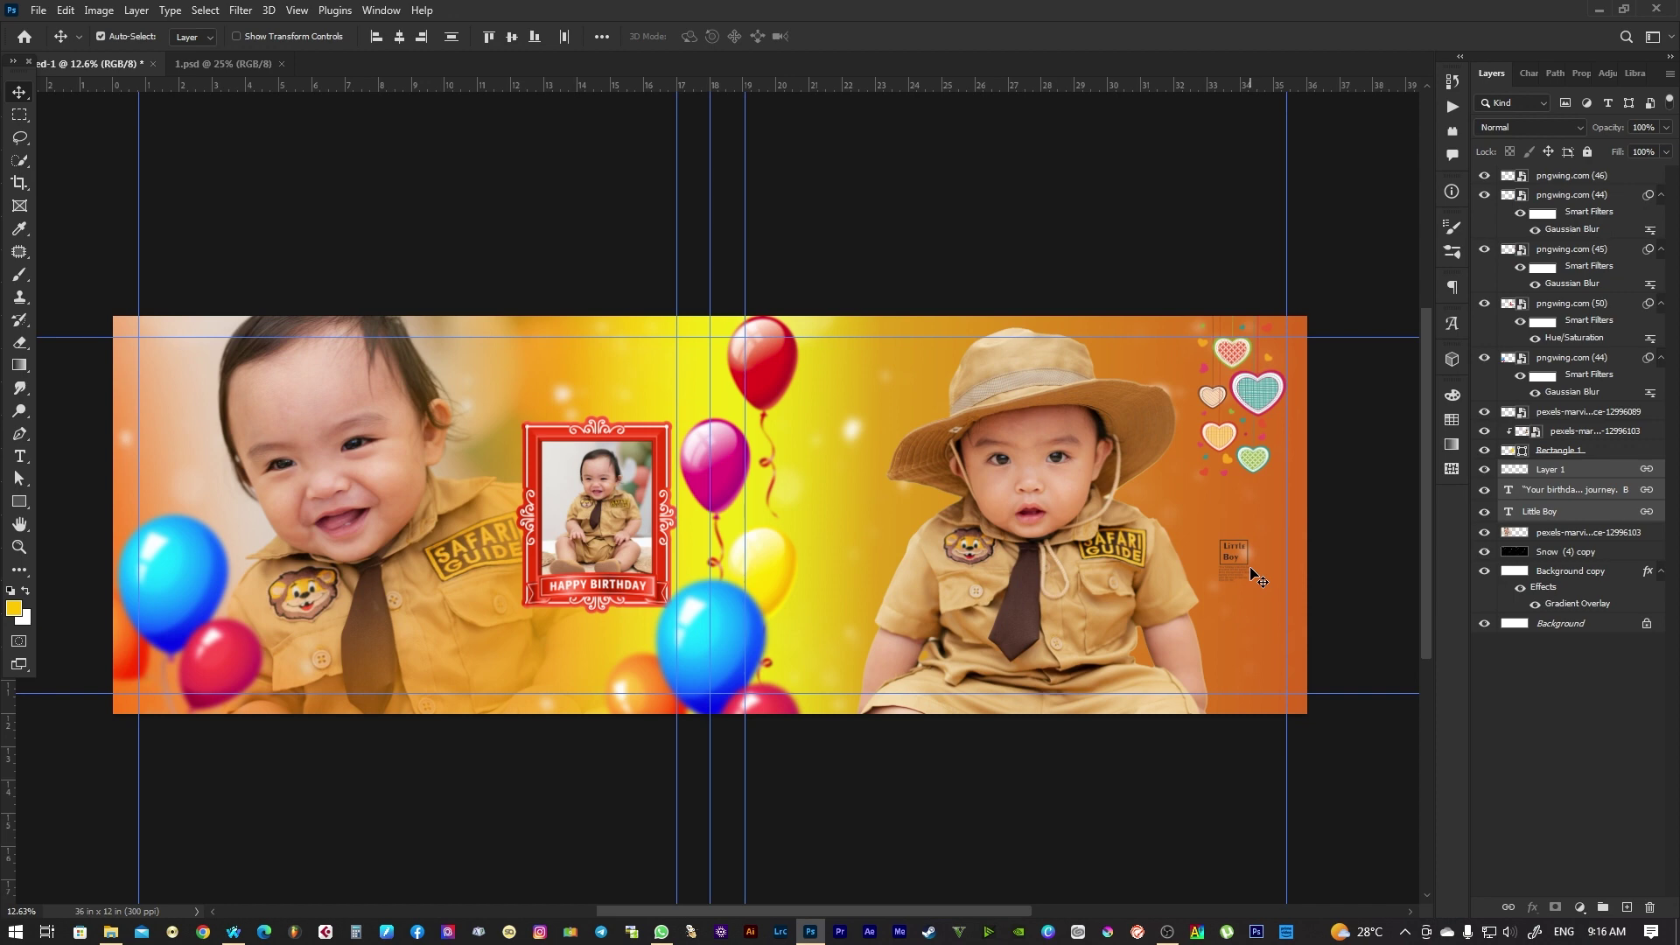
key("ctrl+g")
key("ctrl+t")
left_click_drag(1260, 540, 1275, 514)
key("Return")
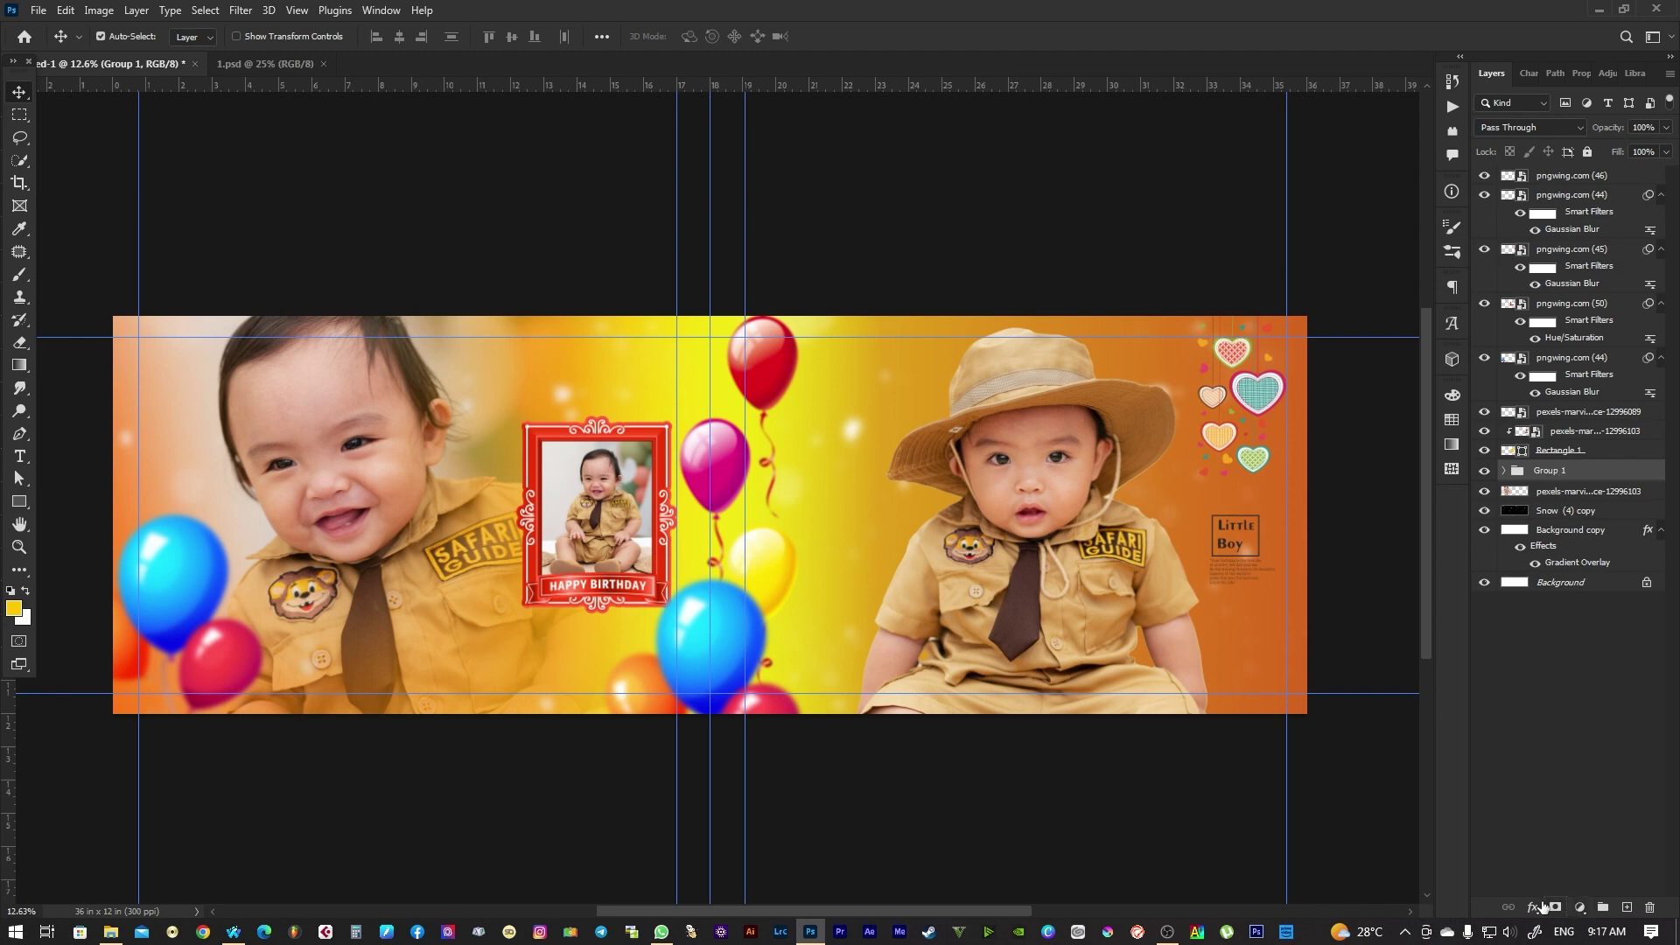
Turn the Little Boy group white with a #ffffff Color Overlay
left_click(1536, 907)
left_click(1566, 833)
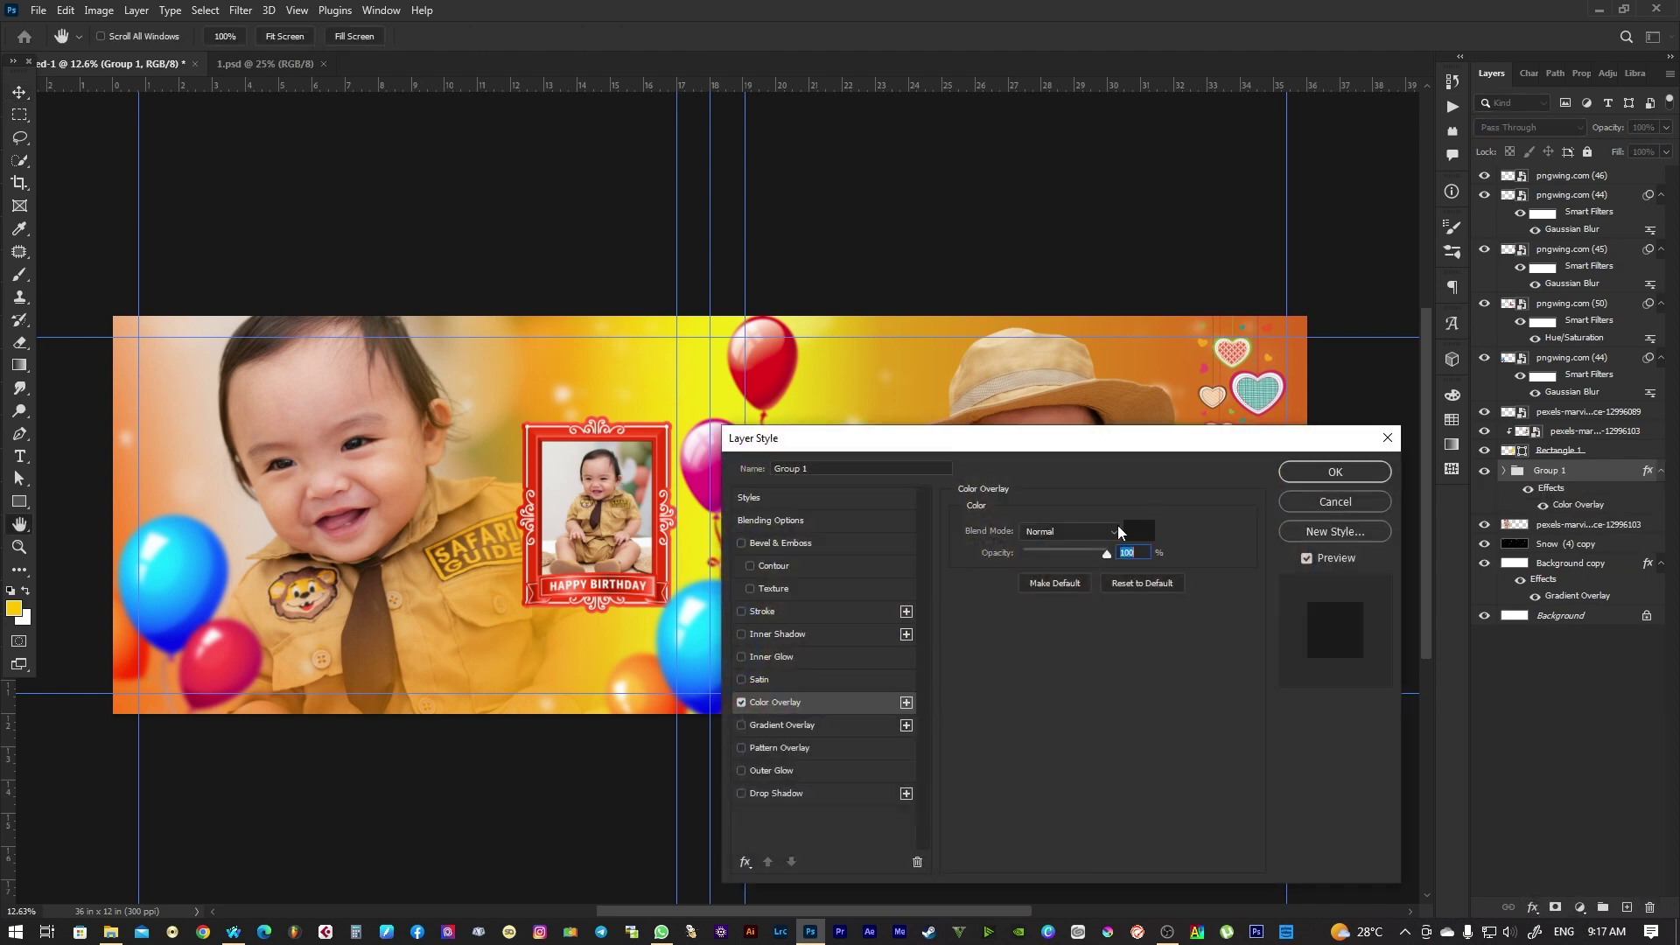
left_click(1138, 537)
type("ffffff")
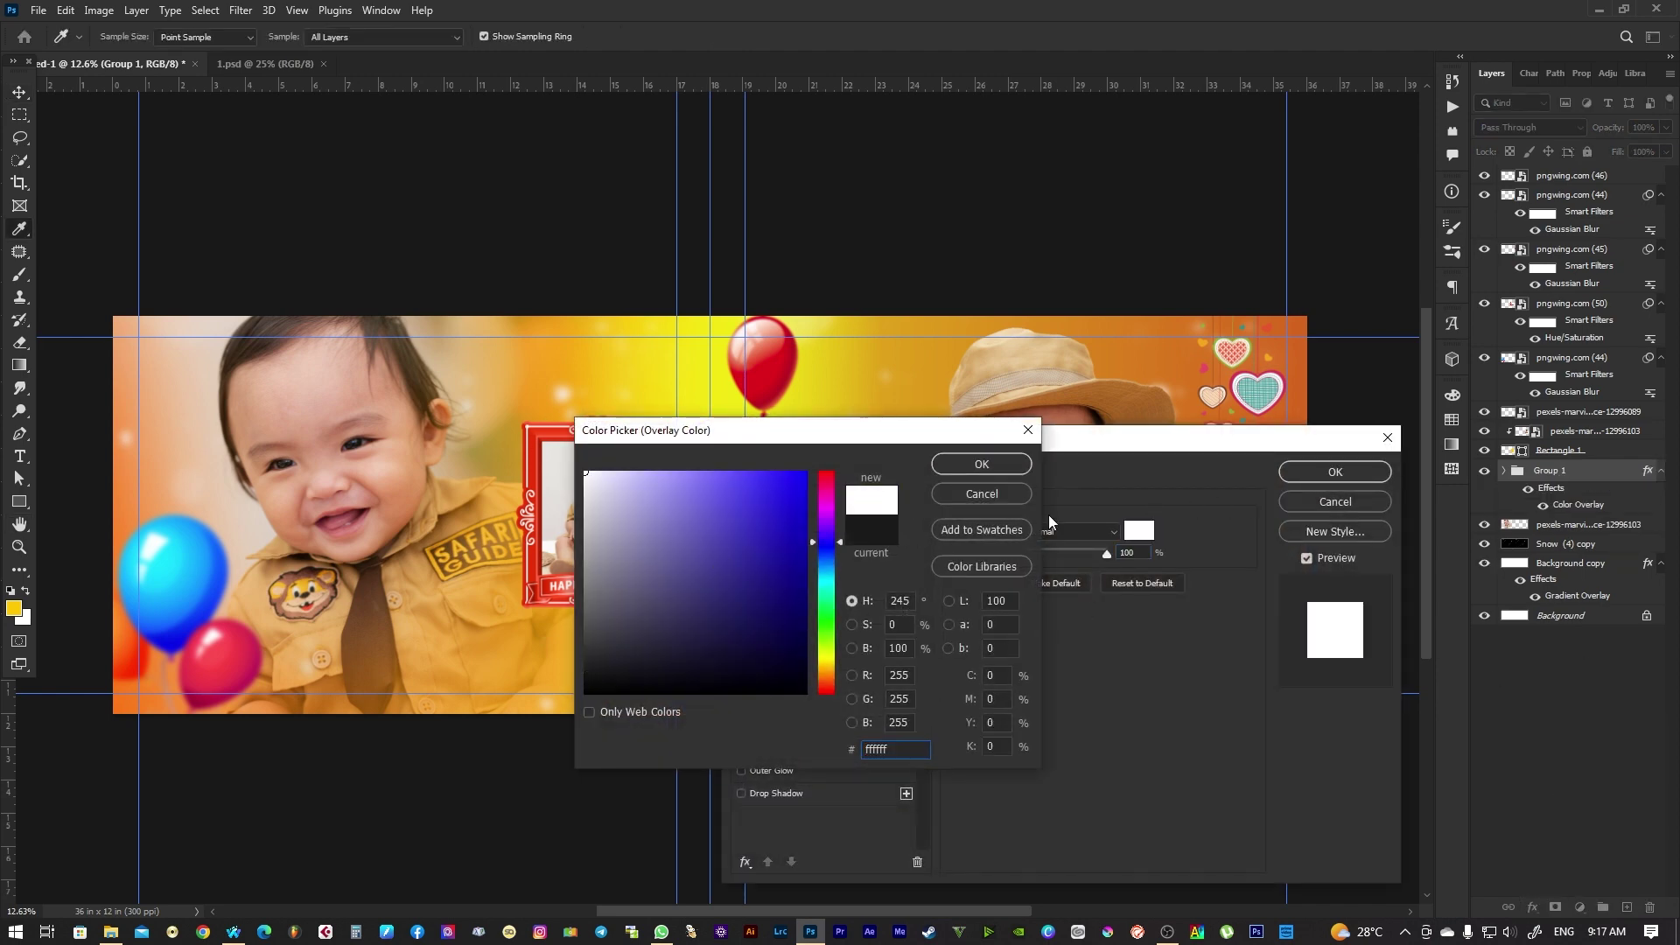
left_click(1008, 463)
left_click(1312, 471)
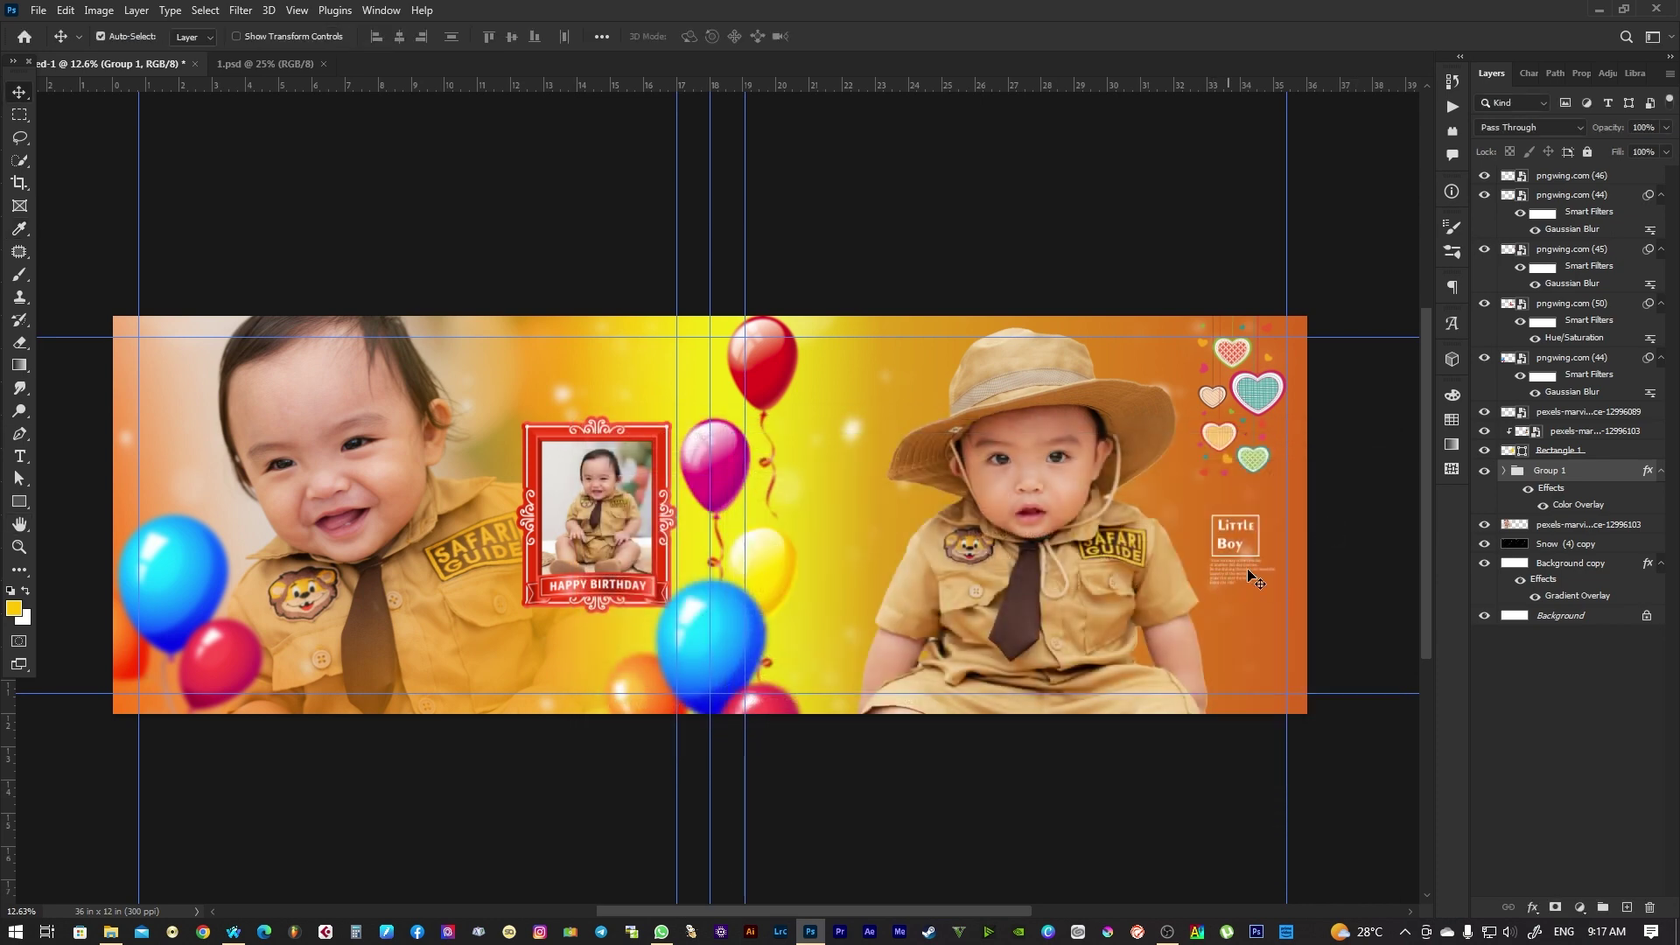
left_click_drag(1266, 569, 1284, 585)
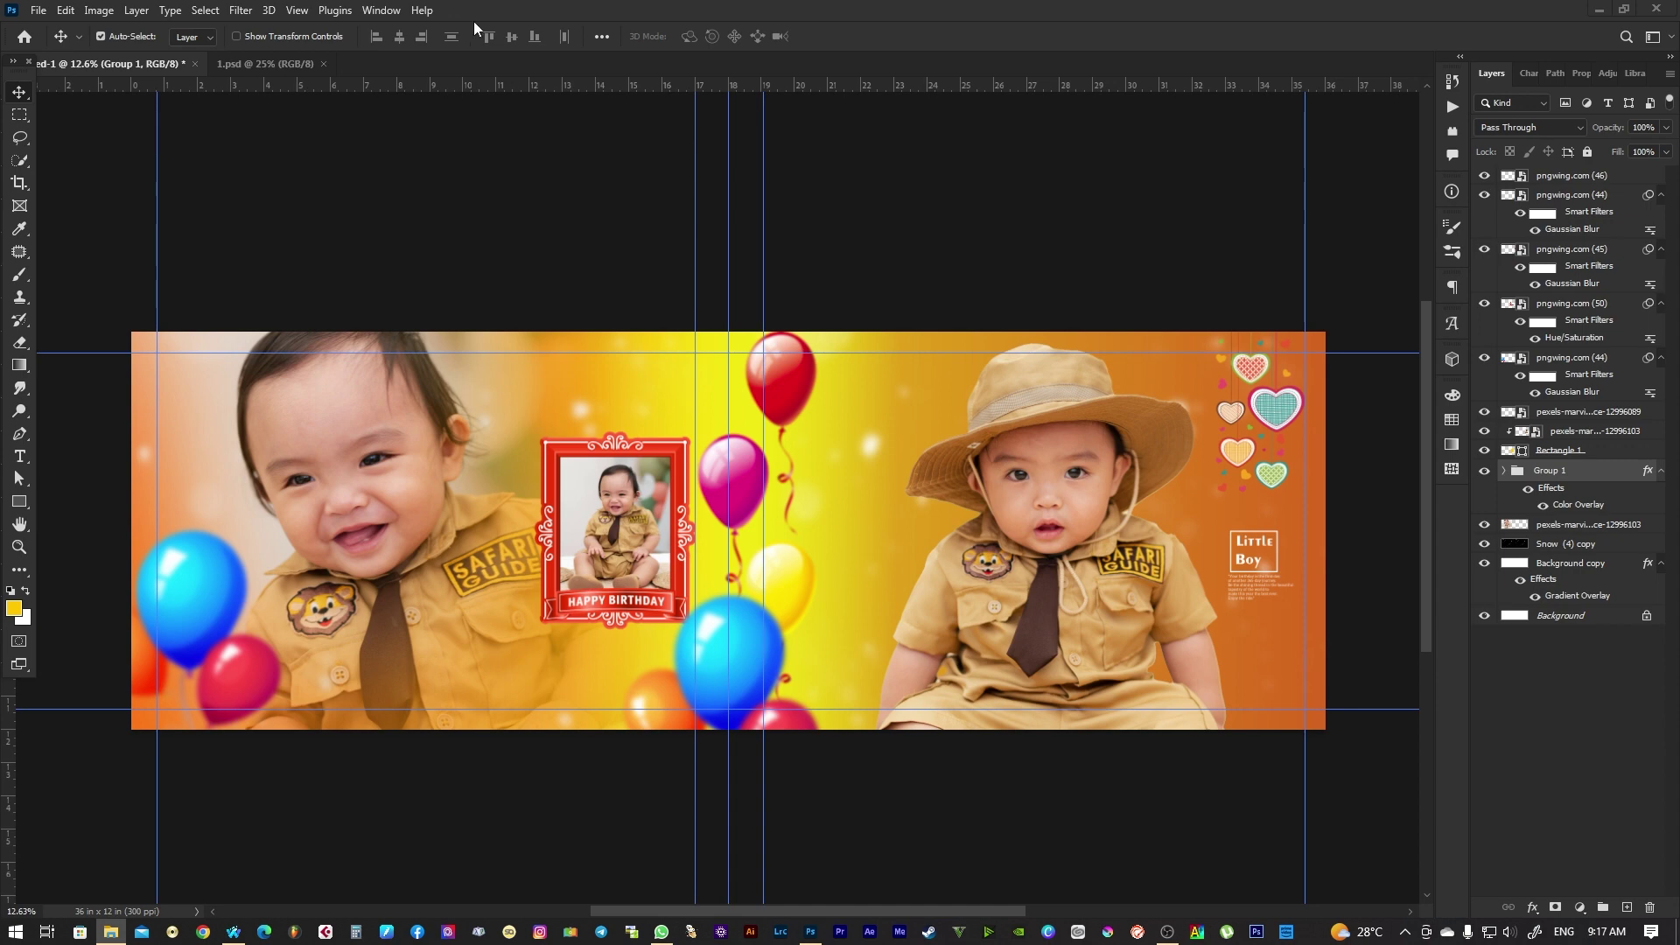
Bring the Sweet Heart text onto the banner, grouped, rotated 90° counter-clockwise and enlarged
left_click(279, 72)
mouse_move(506, 361)
left_mouse_down()
mouse_move(438, 359)
mouse_move(1000, 528)
left_mouse_up()
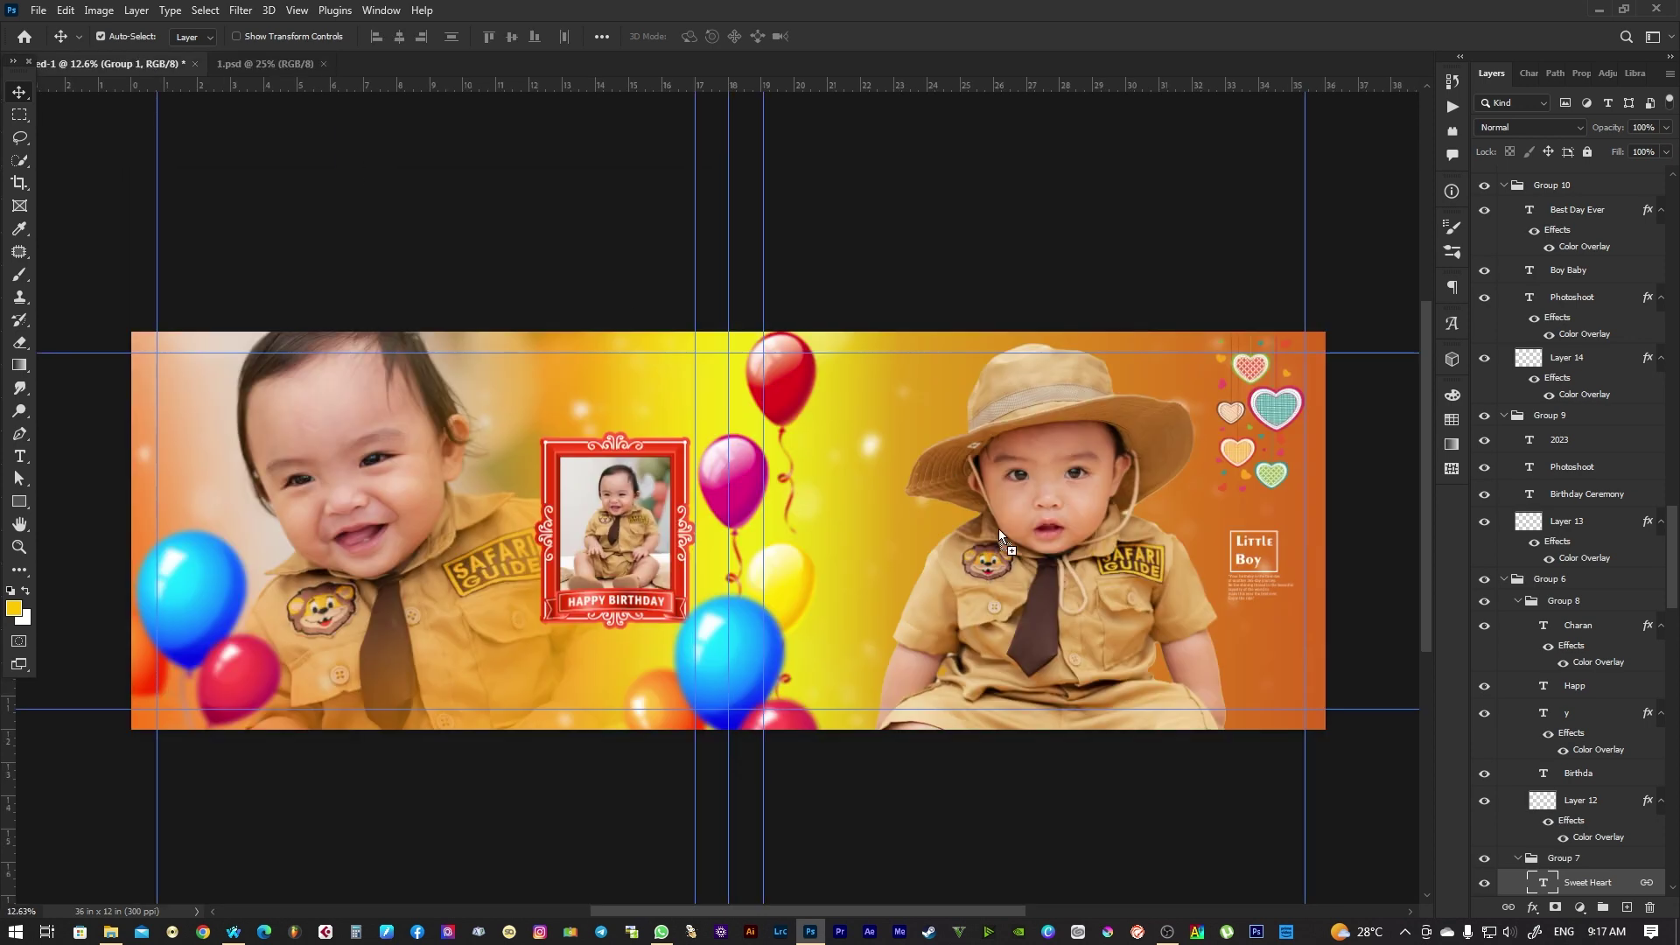
left_click_drag(861, 540, 863, 541)
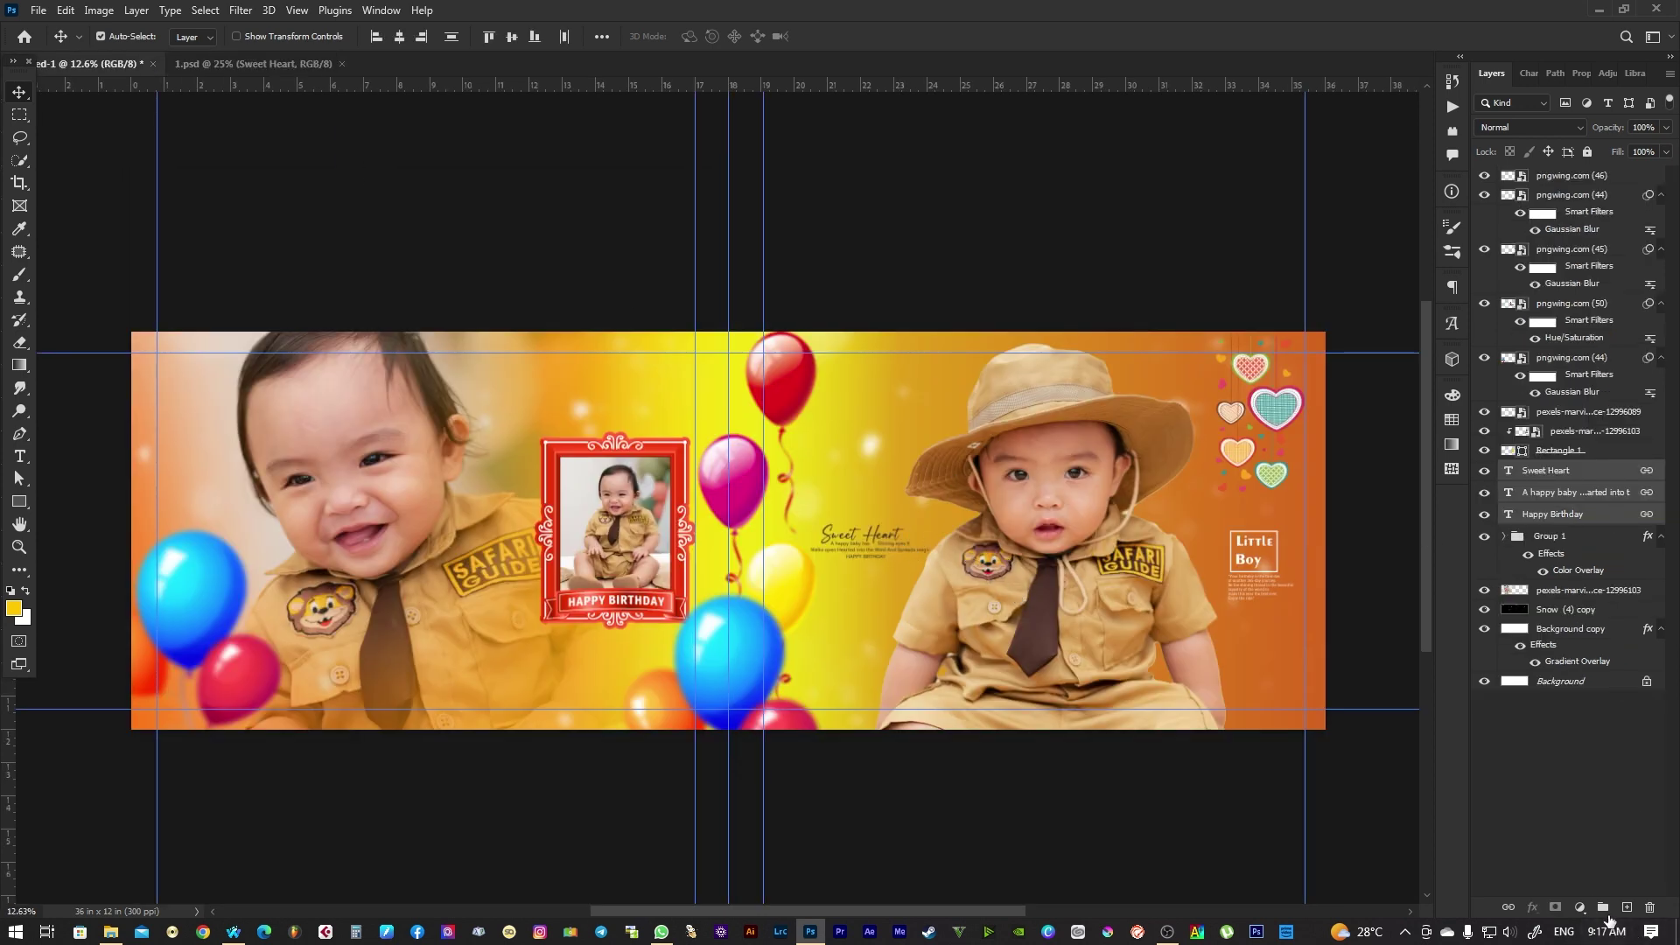
left_click(1603, 908)
key("ctrl+t")
right_click(899, 532)
left_click(971, 853)
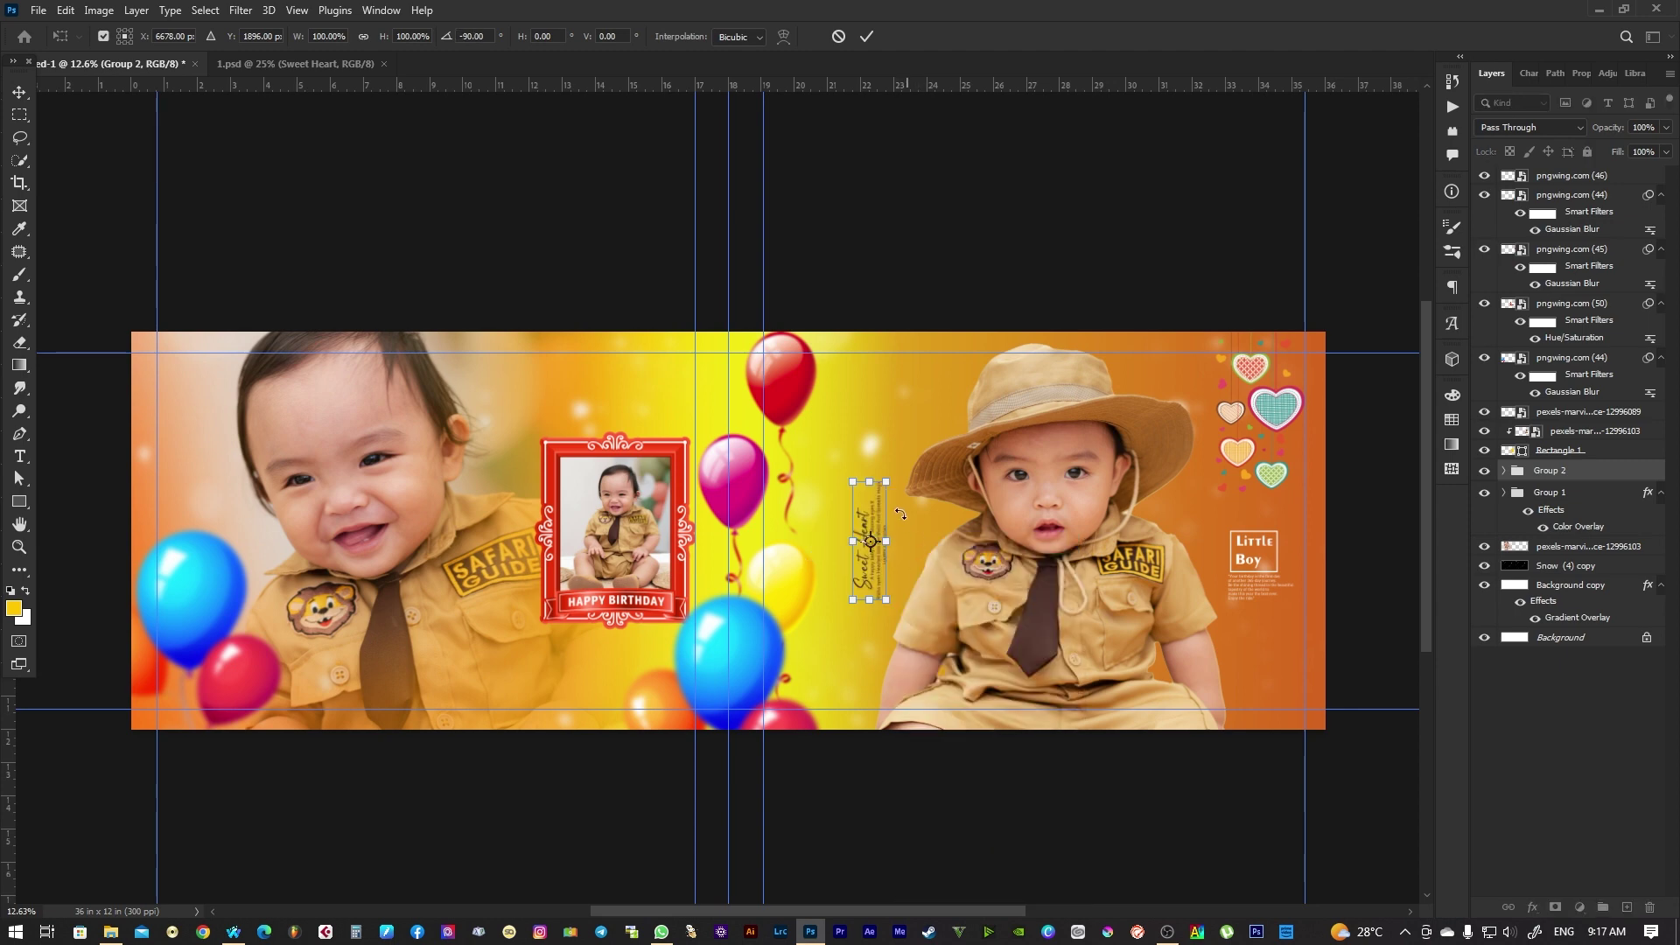
left_click_drag(884, 482, 910, 418)
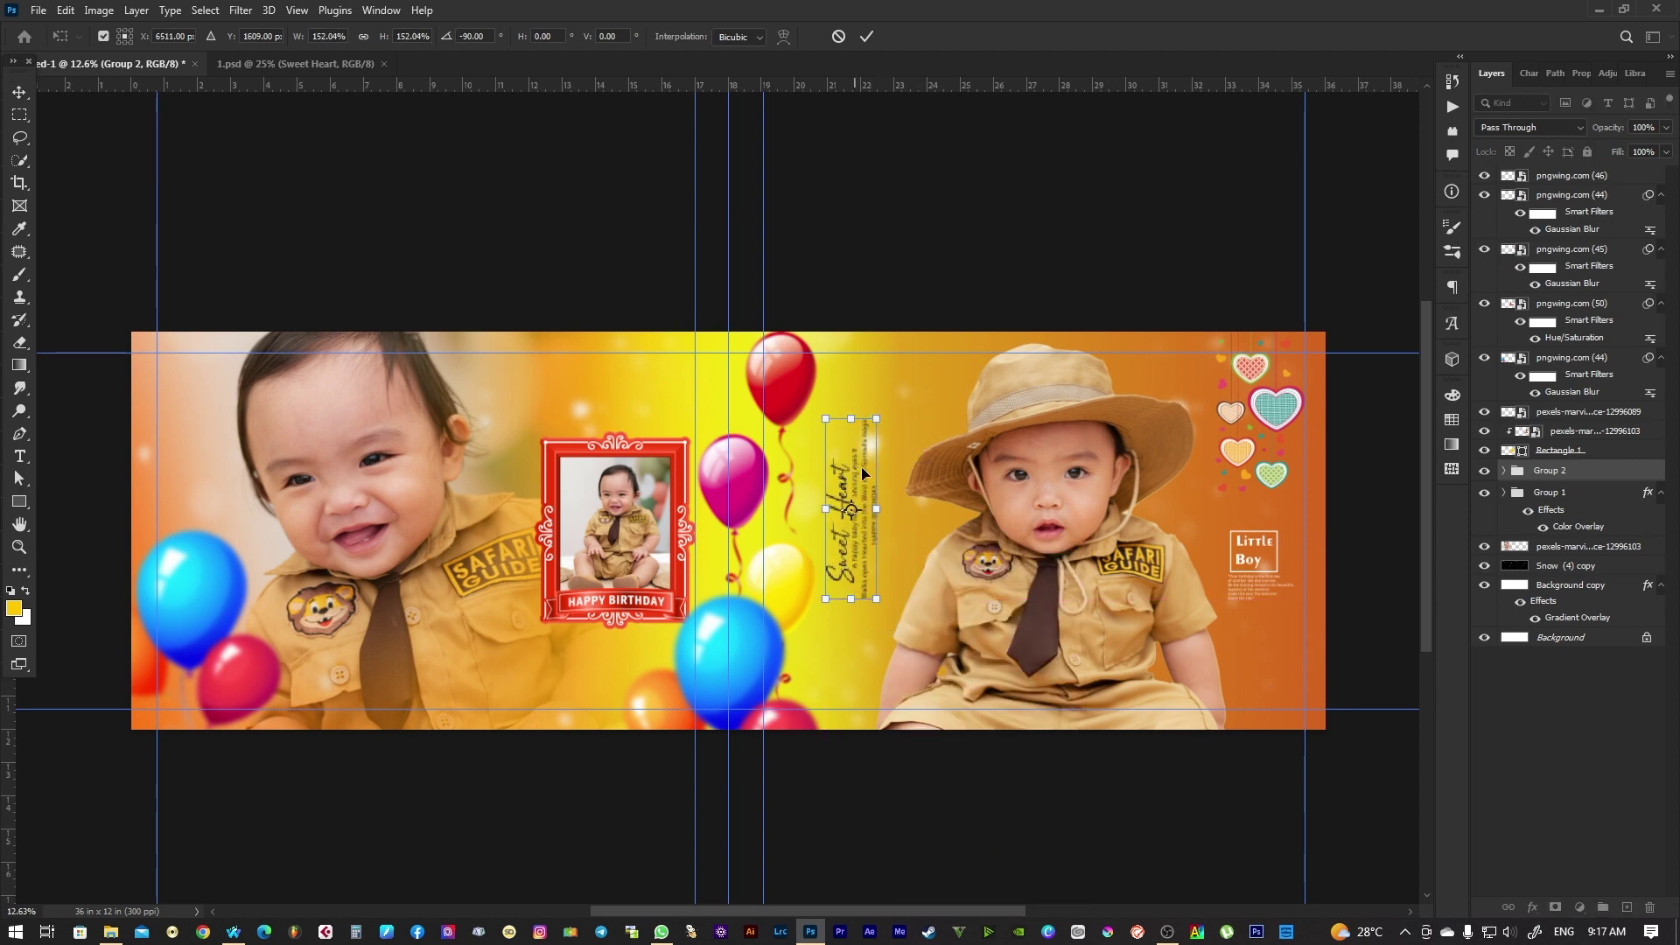
key("Return")
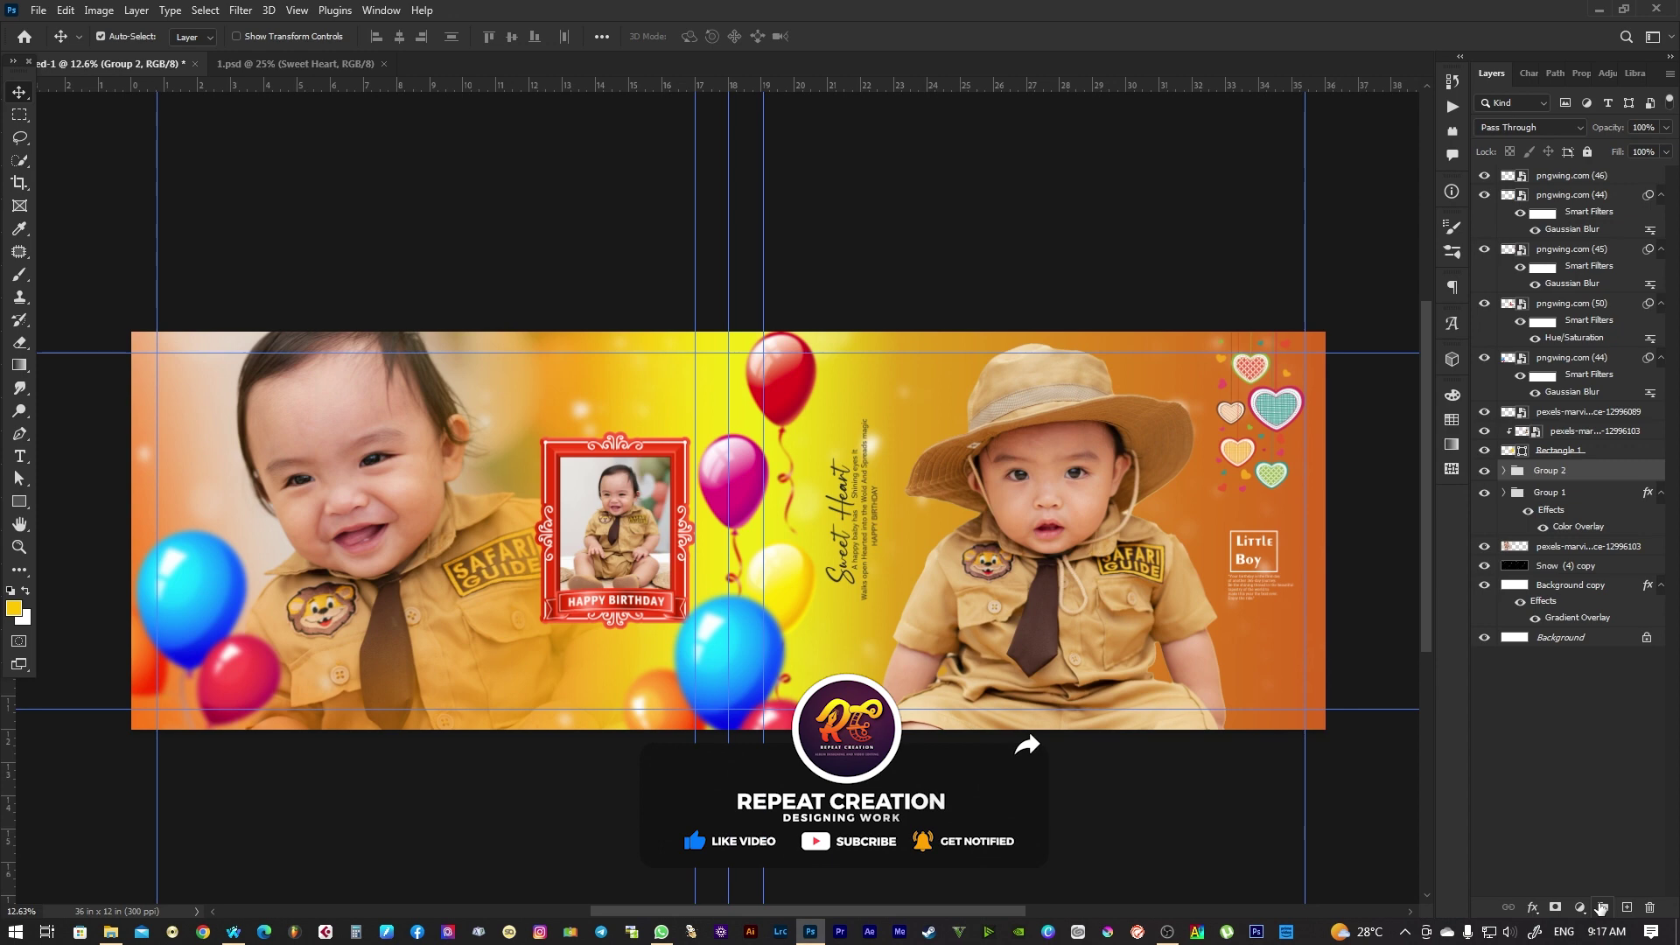
Give Group 2 a white Color Overlay and hide the guides with Ctrl+;
left_click(1533, 908)
left_click(1567, 840)
key("Return")
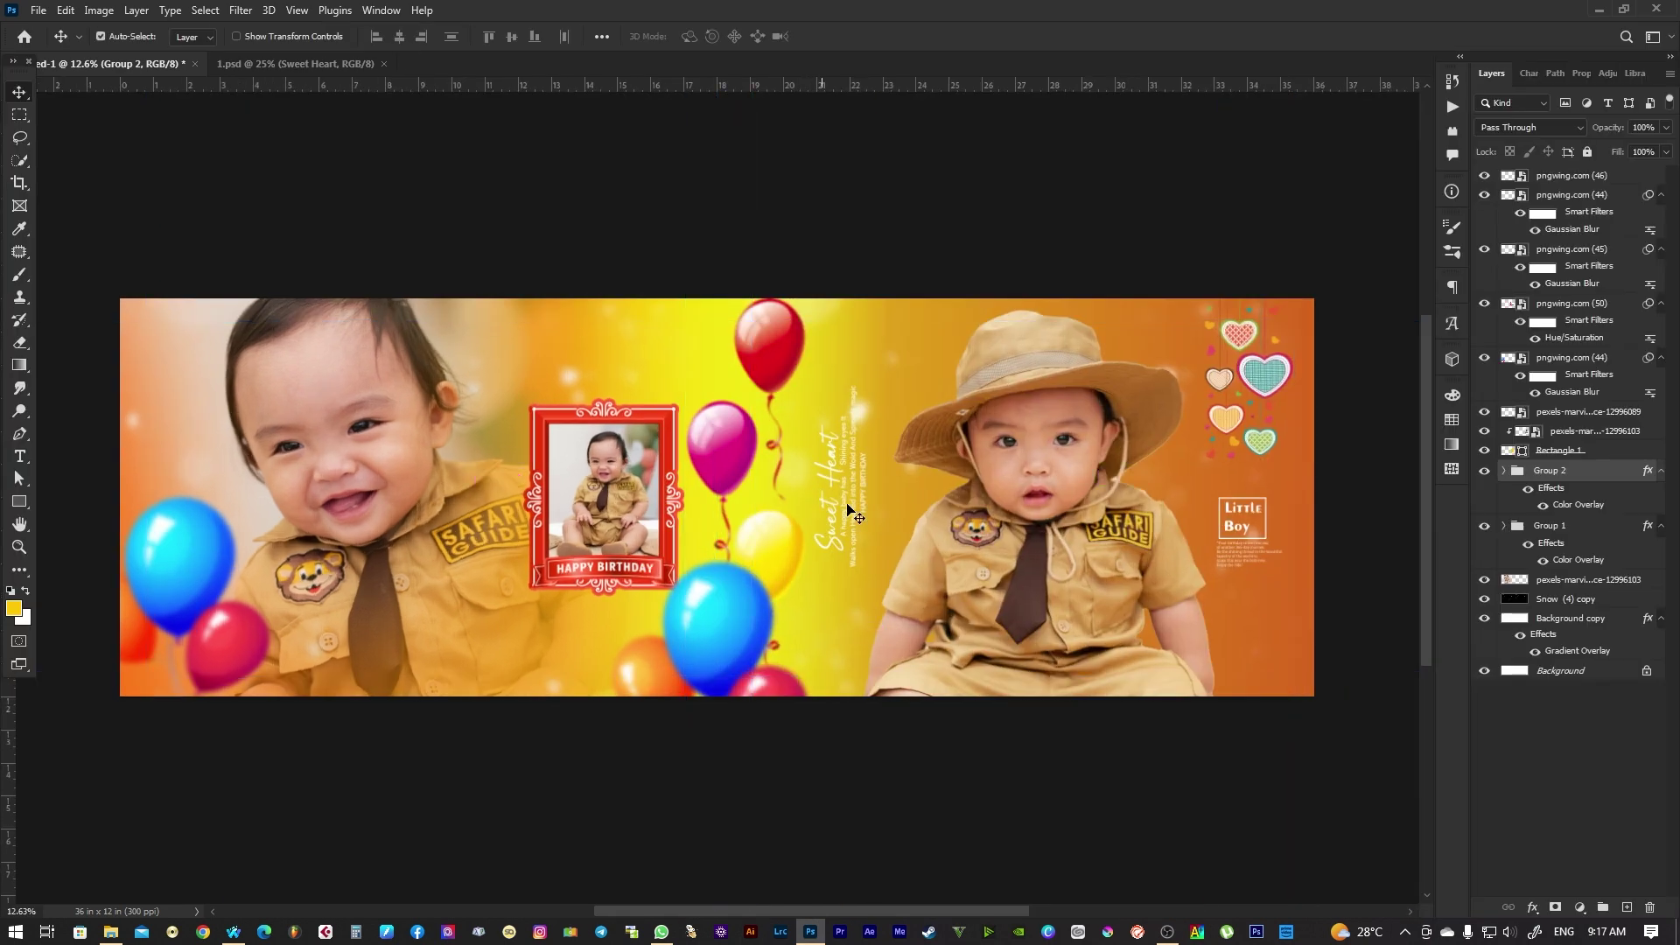
key("ctrl+semicolon")
left_click_drag(1006, 536, 1026, 518)
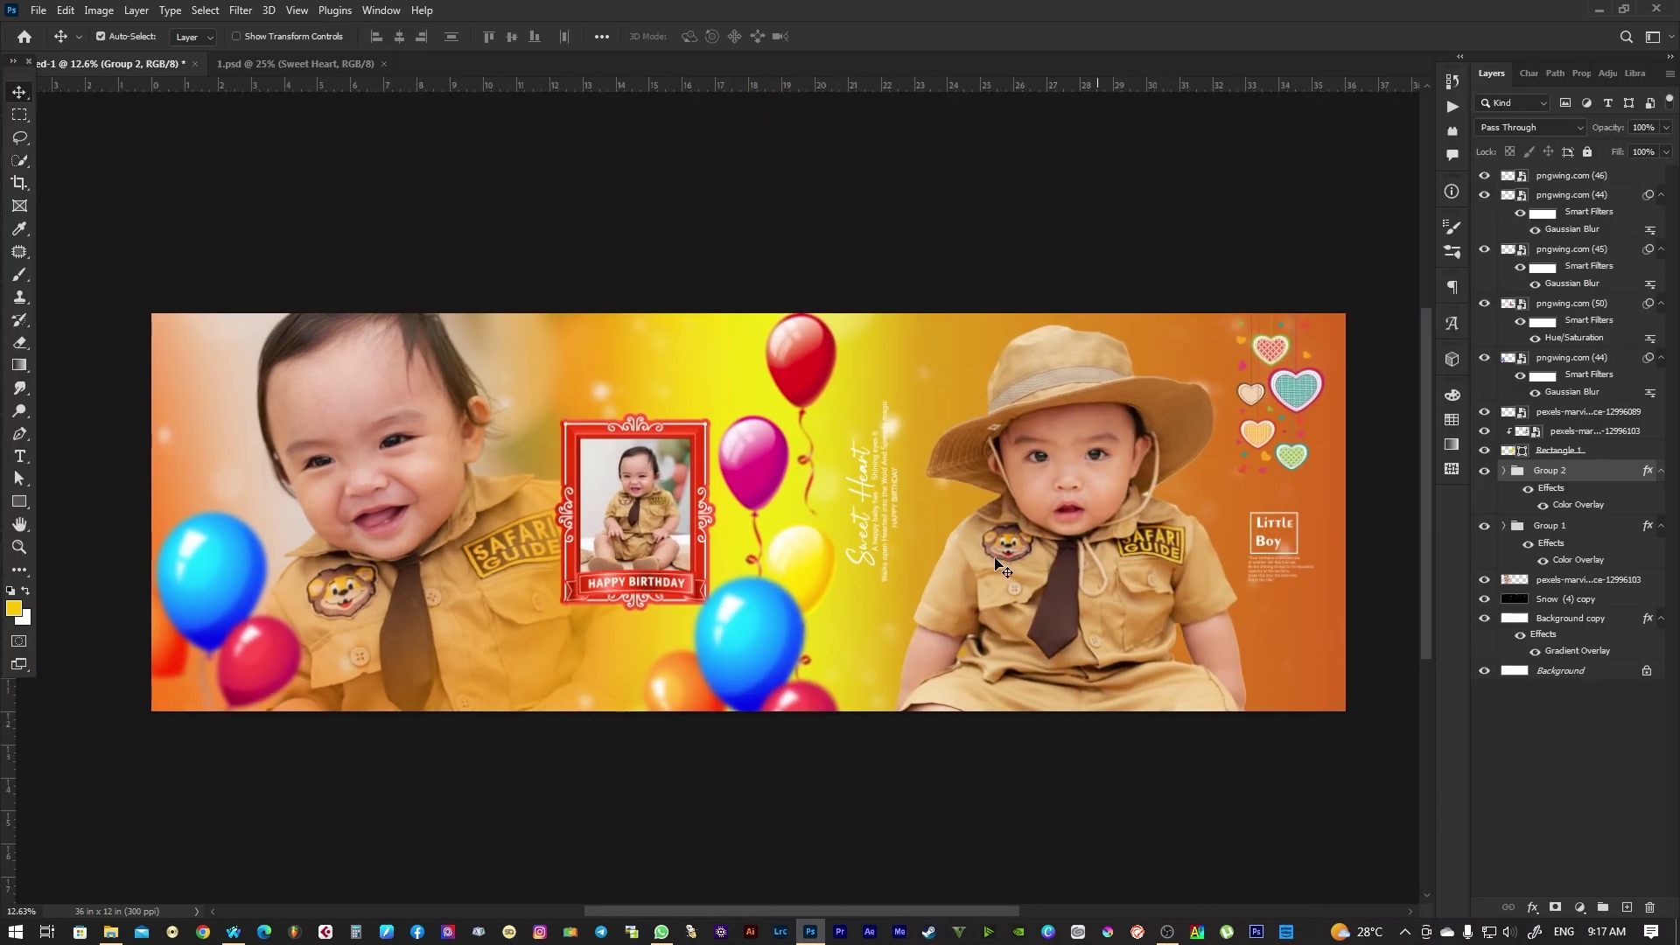
left_click(1577, 182)
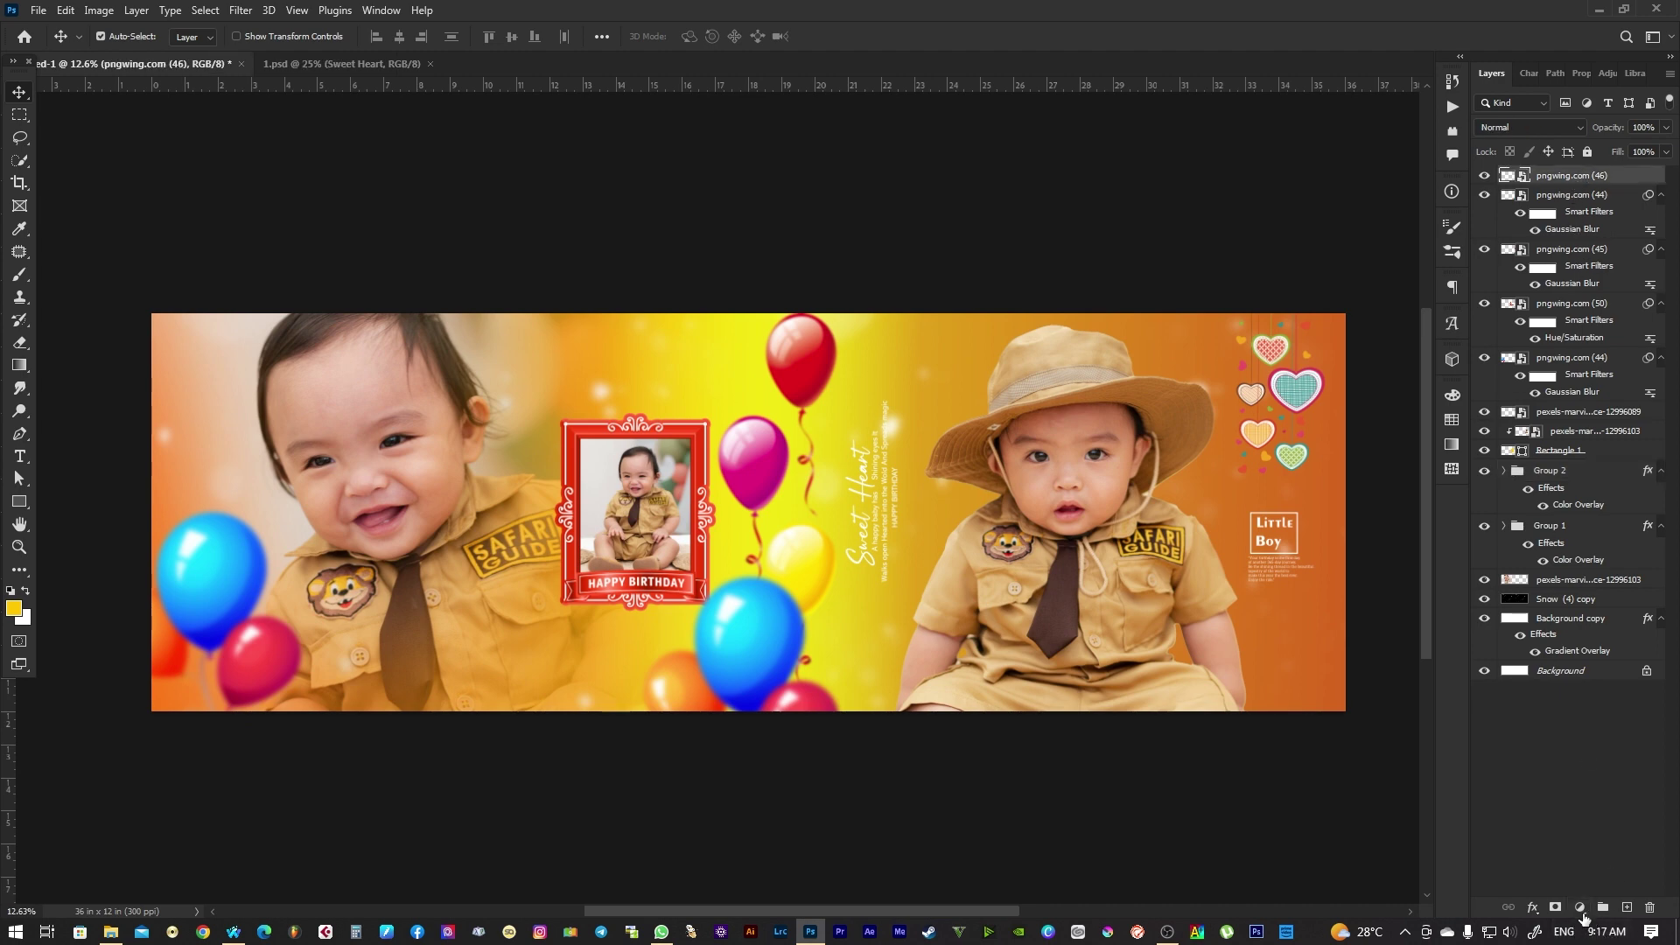
Add a Brightness/Contrast adjustment layer at the top of the stack
left_click(1580, 908)
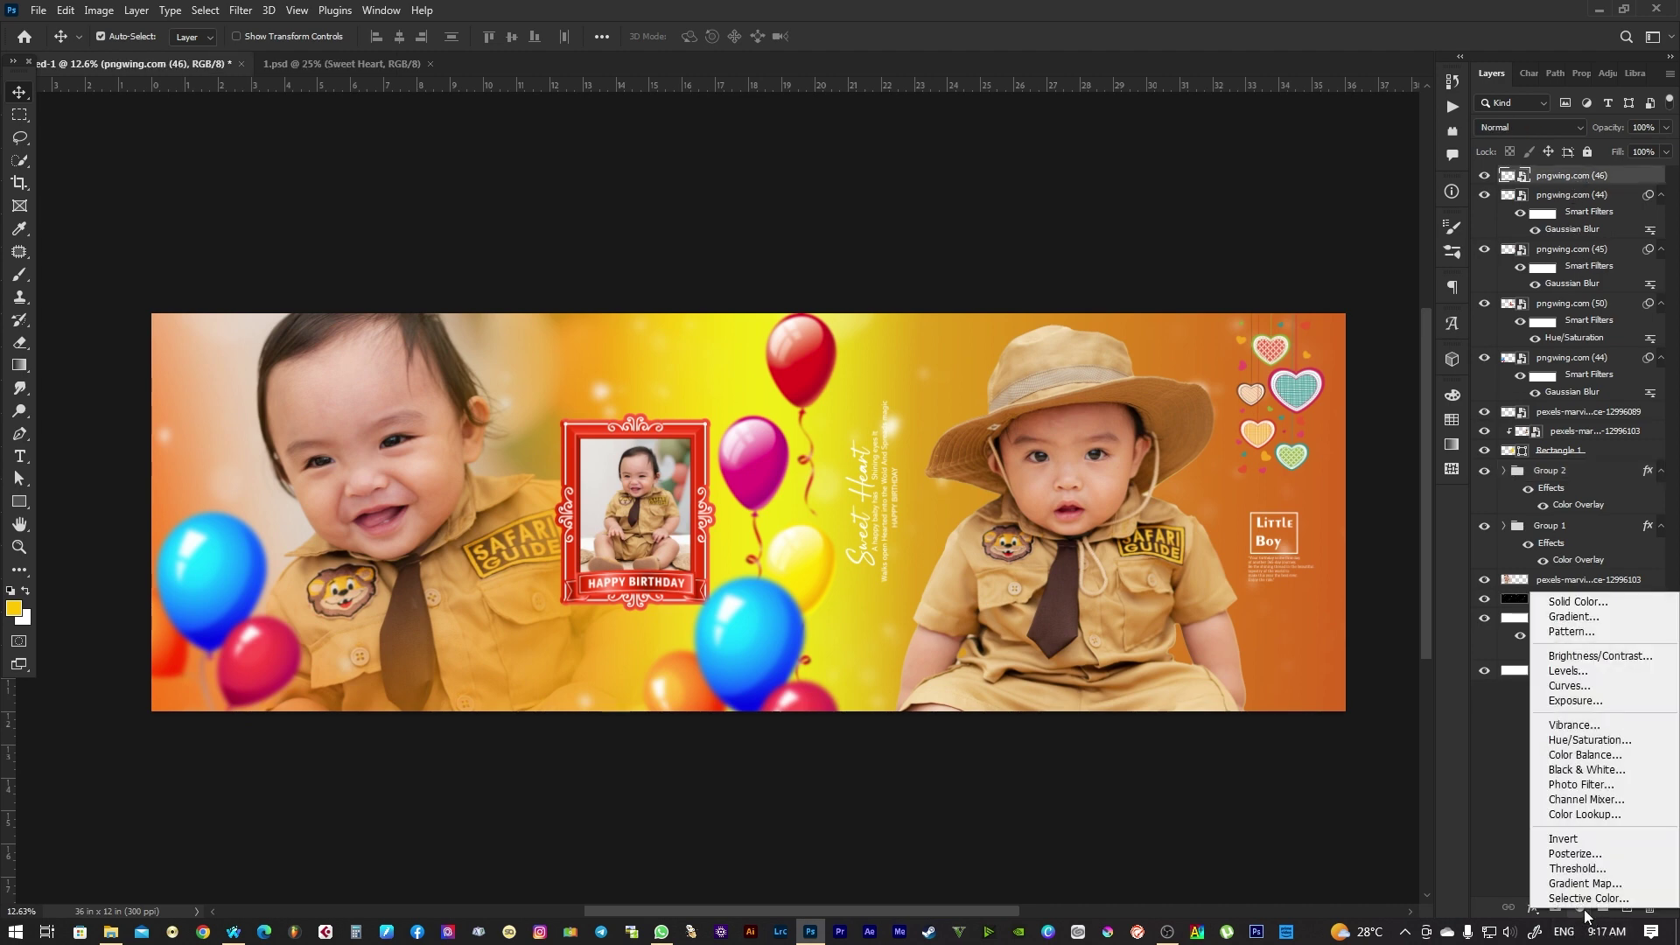
left_click(1600, 656)
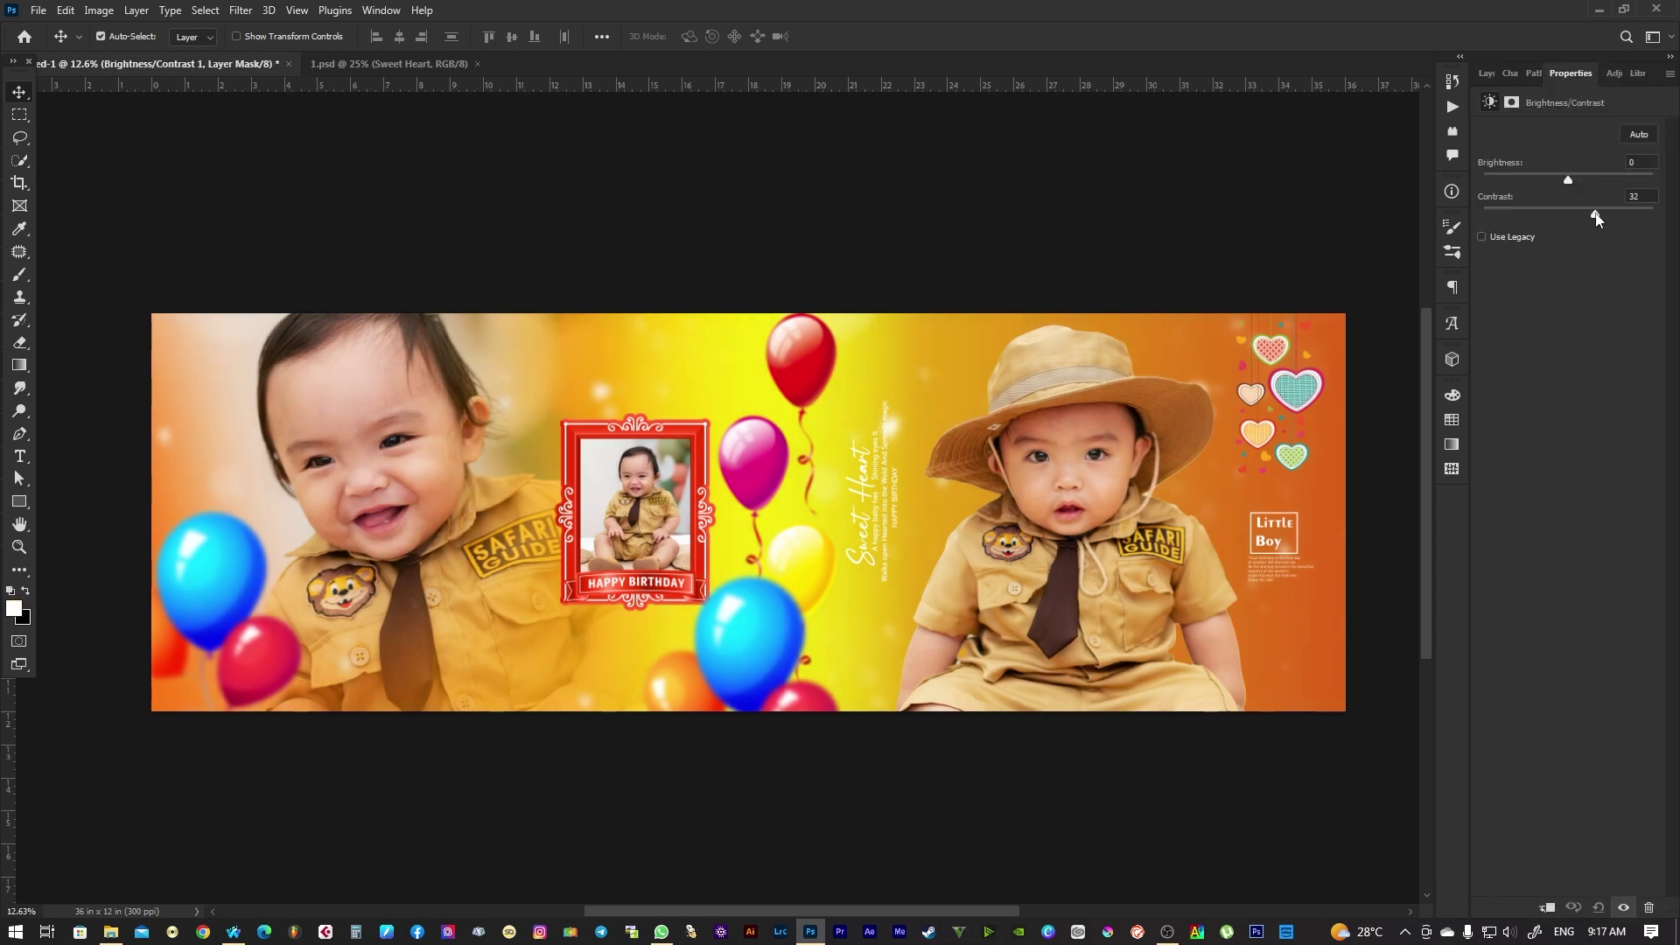
left_click_drag(1567, 181, 1569, 183)
left_click(1078, 512)
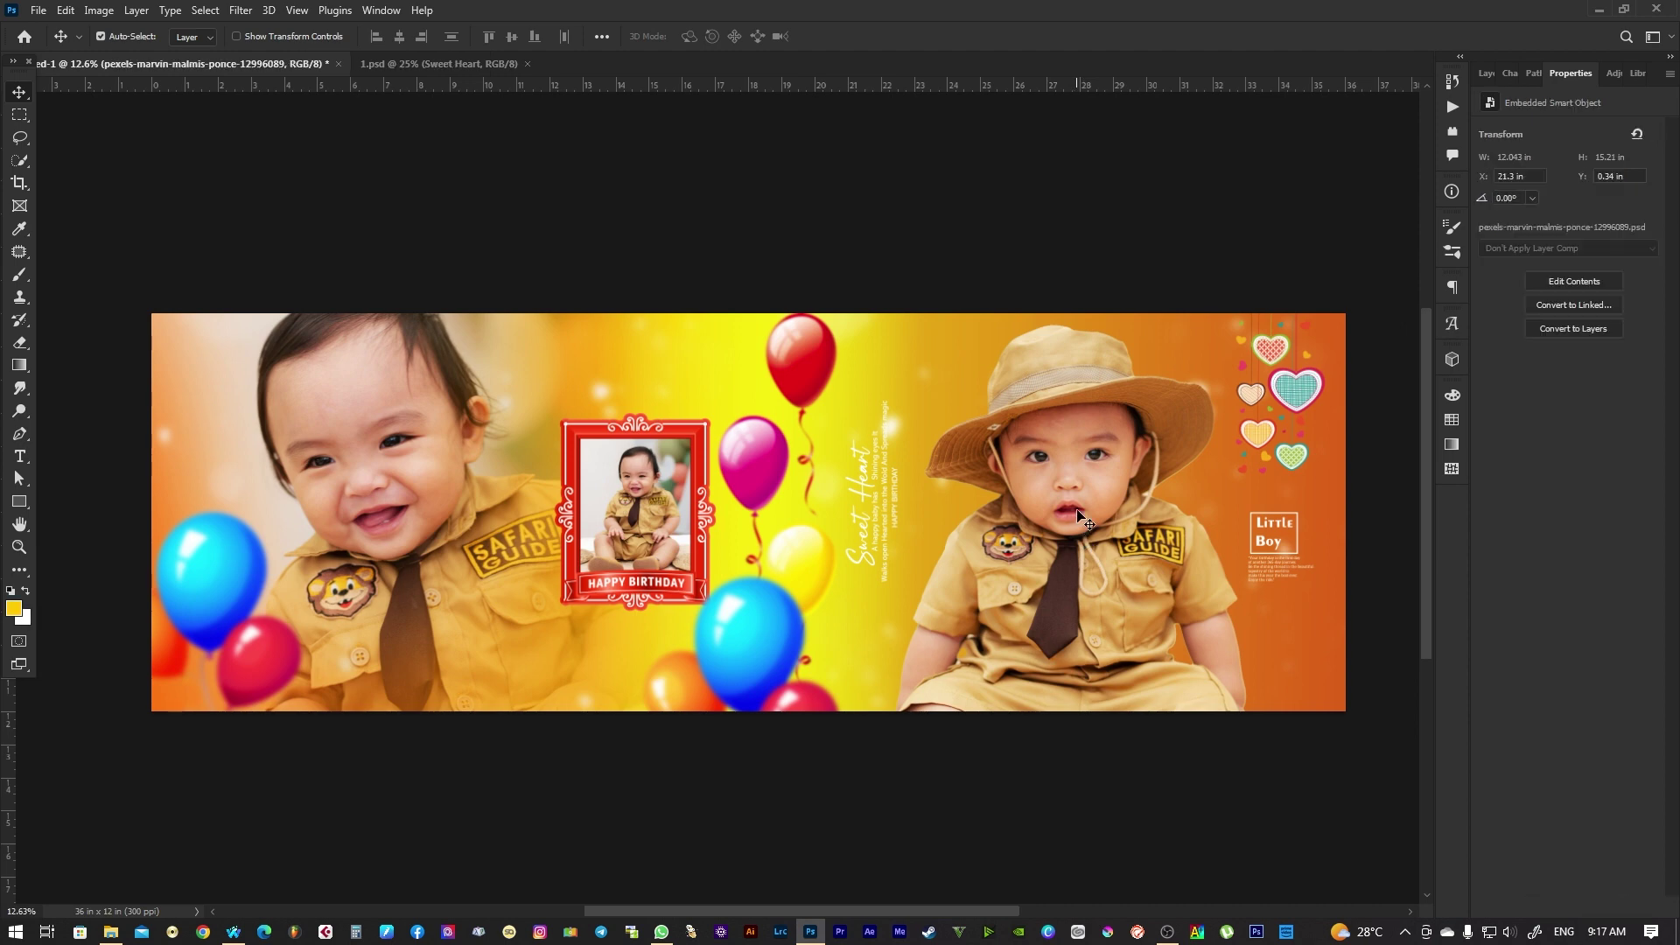
key("F7")
left_click(1585, 178)
Add a Selective Color adjustment with Yellows at Cyan -70, Magenta +29, Yellow +62
left_click(1579, 907)
mouse_move(1574, 227)
left_mouse_down()
mouse_move(1593, 224)
mouse_move(1547, 253)
left_mouse_up()
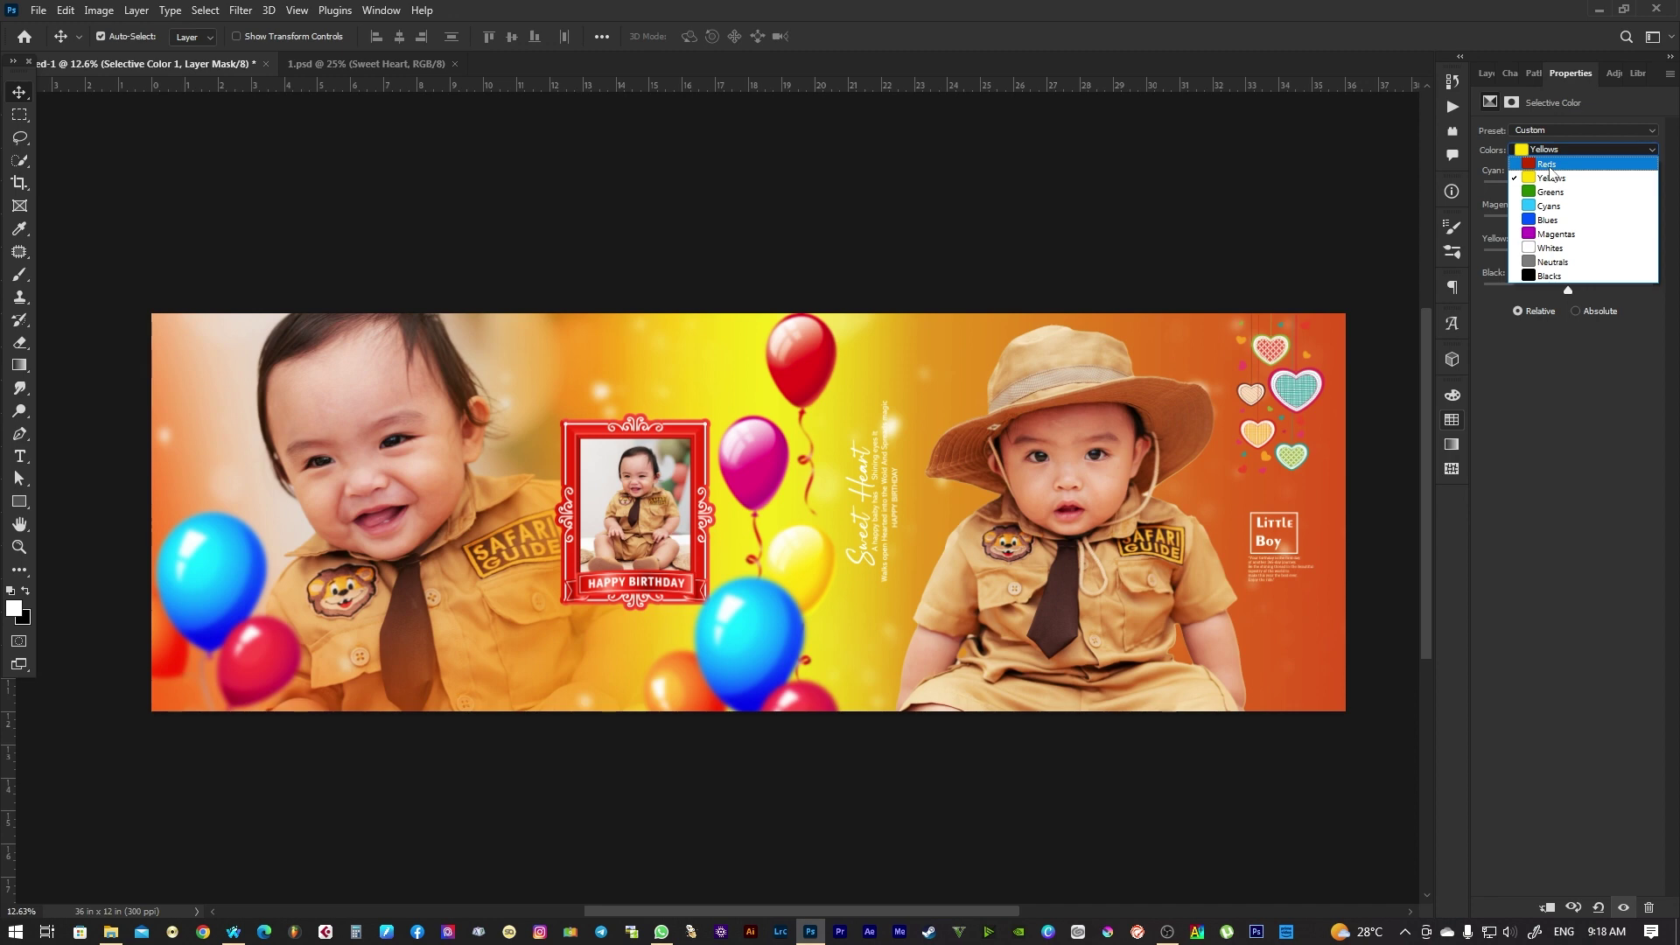
left_click(1549, 181)
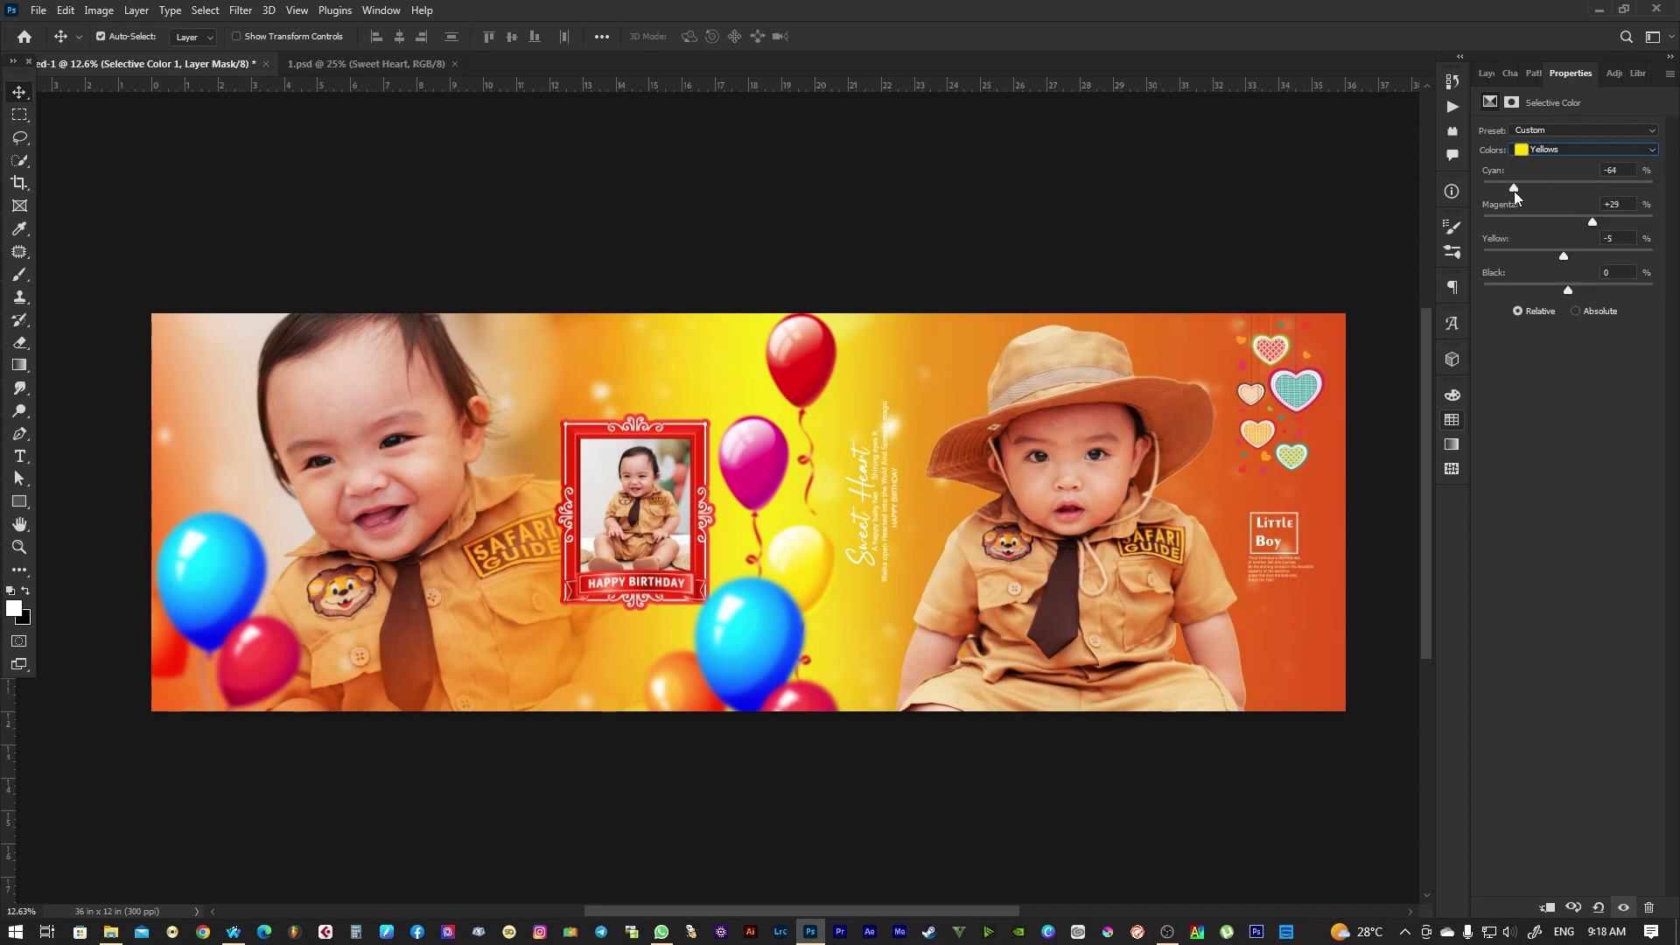
left_click_drag(1491, 255, 1577, 256)
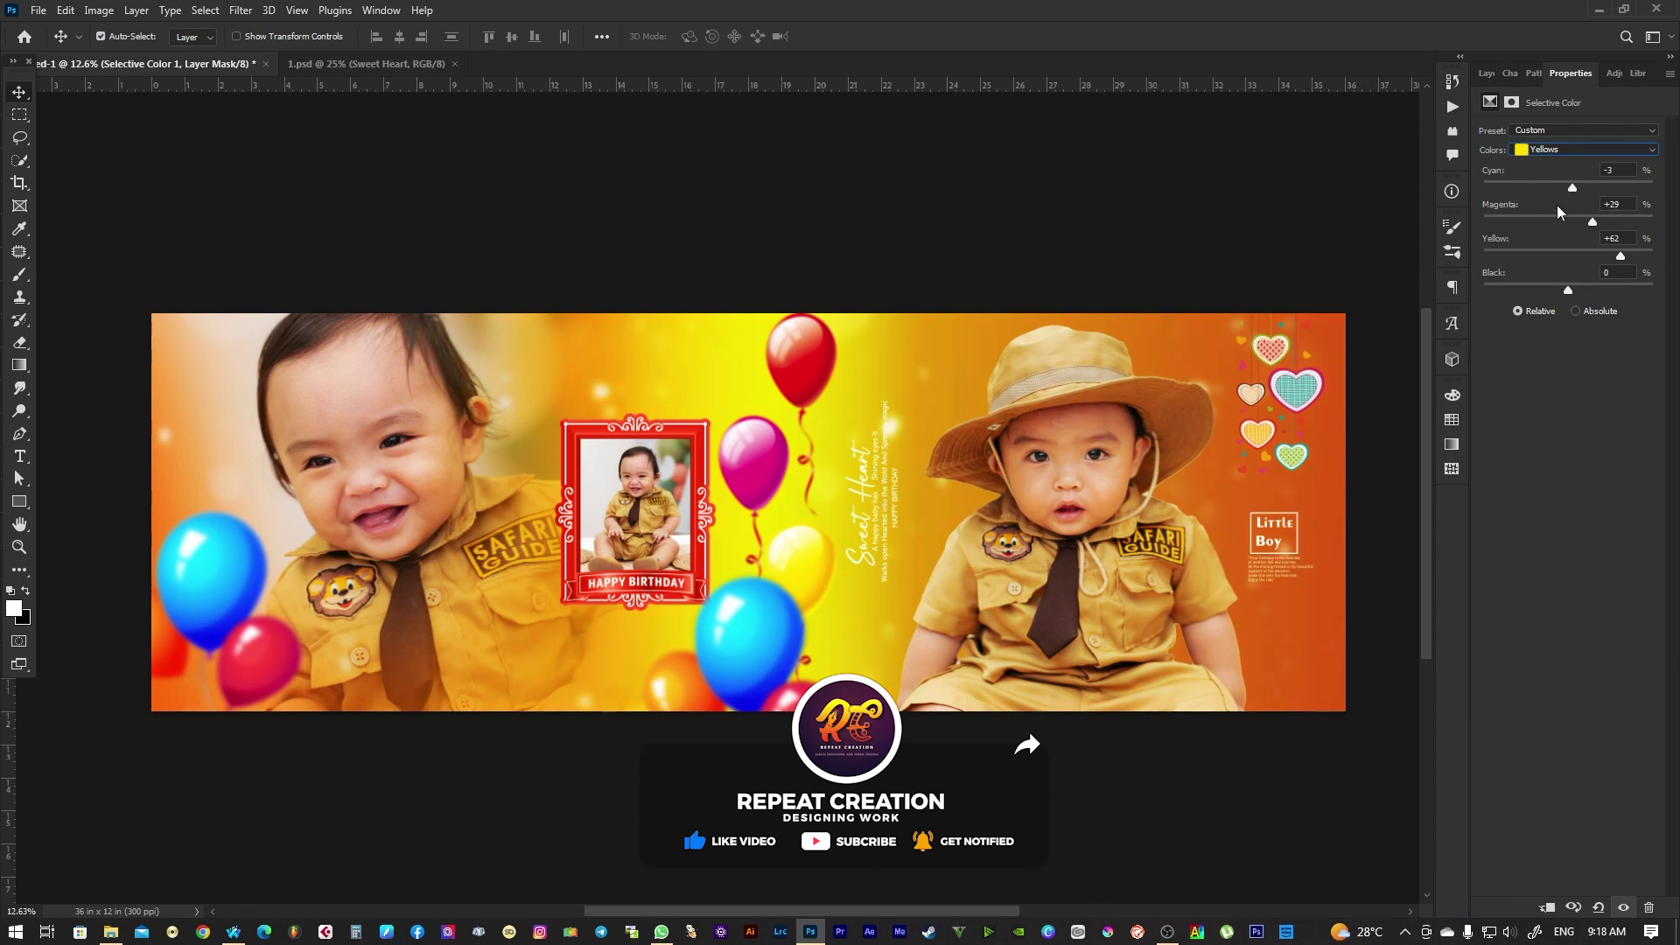
left_click_drag(1531, 188, 1508, 187)
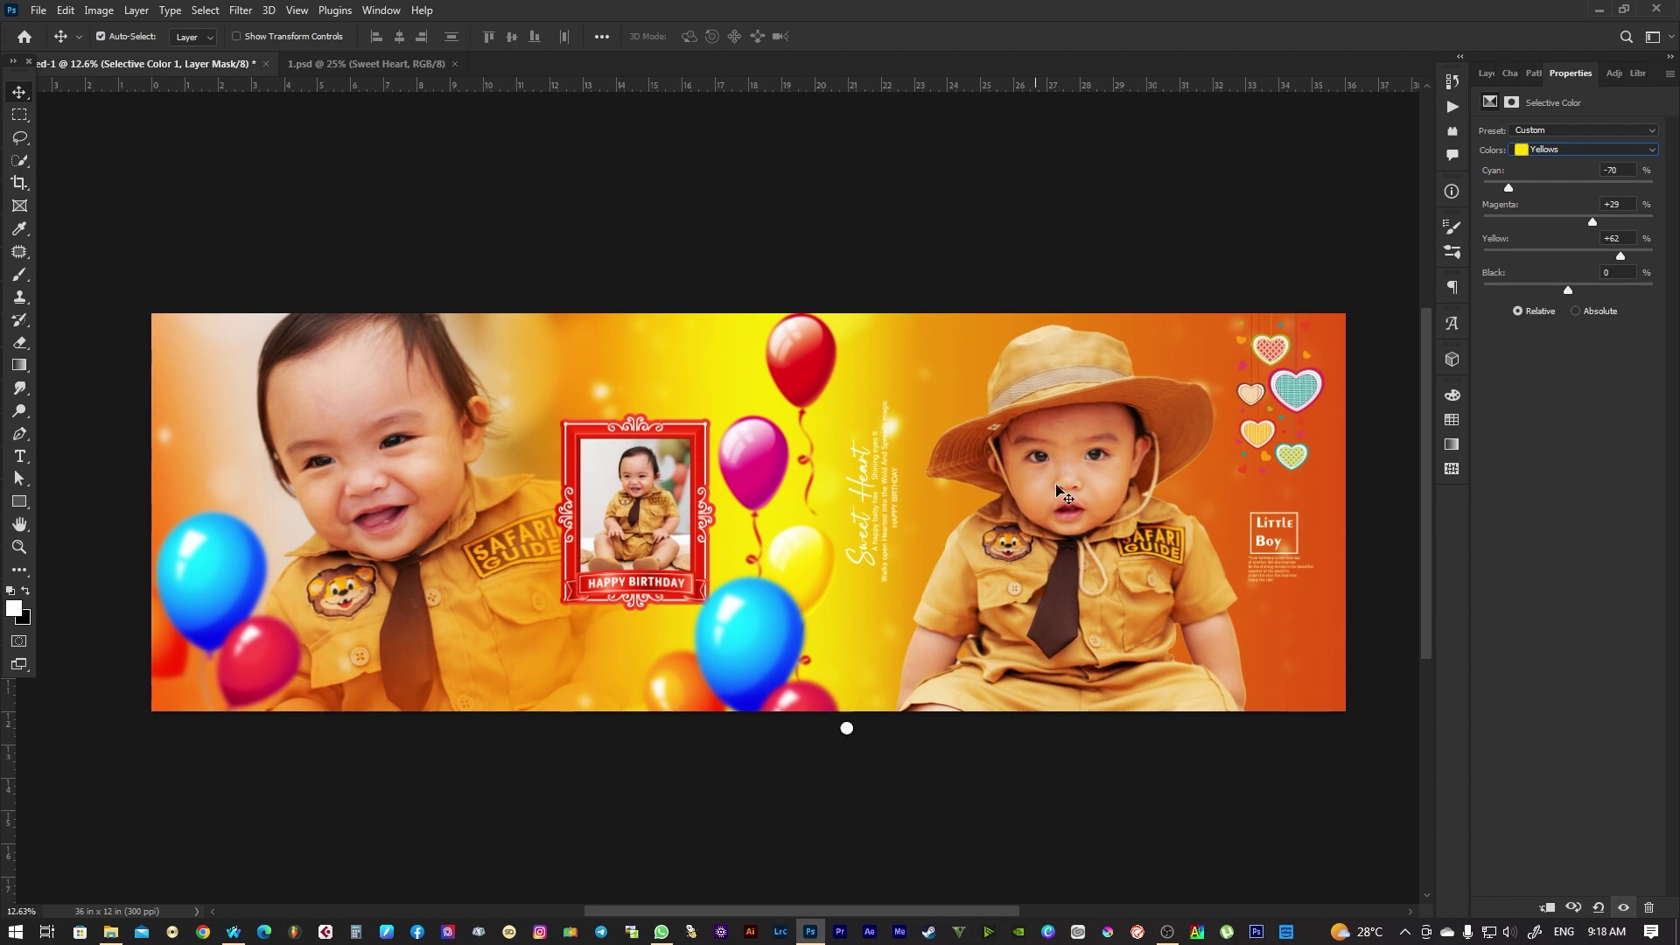
left_click(1112, 450)
key("F7")
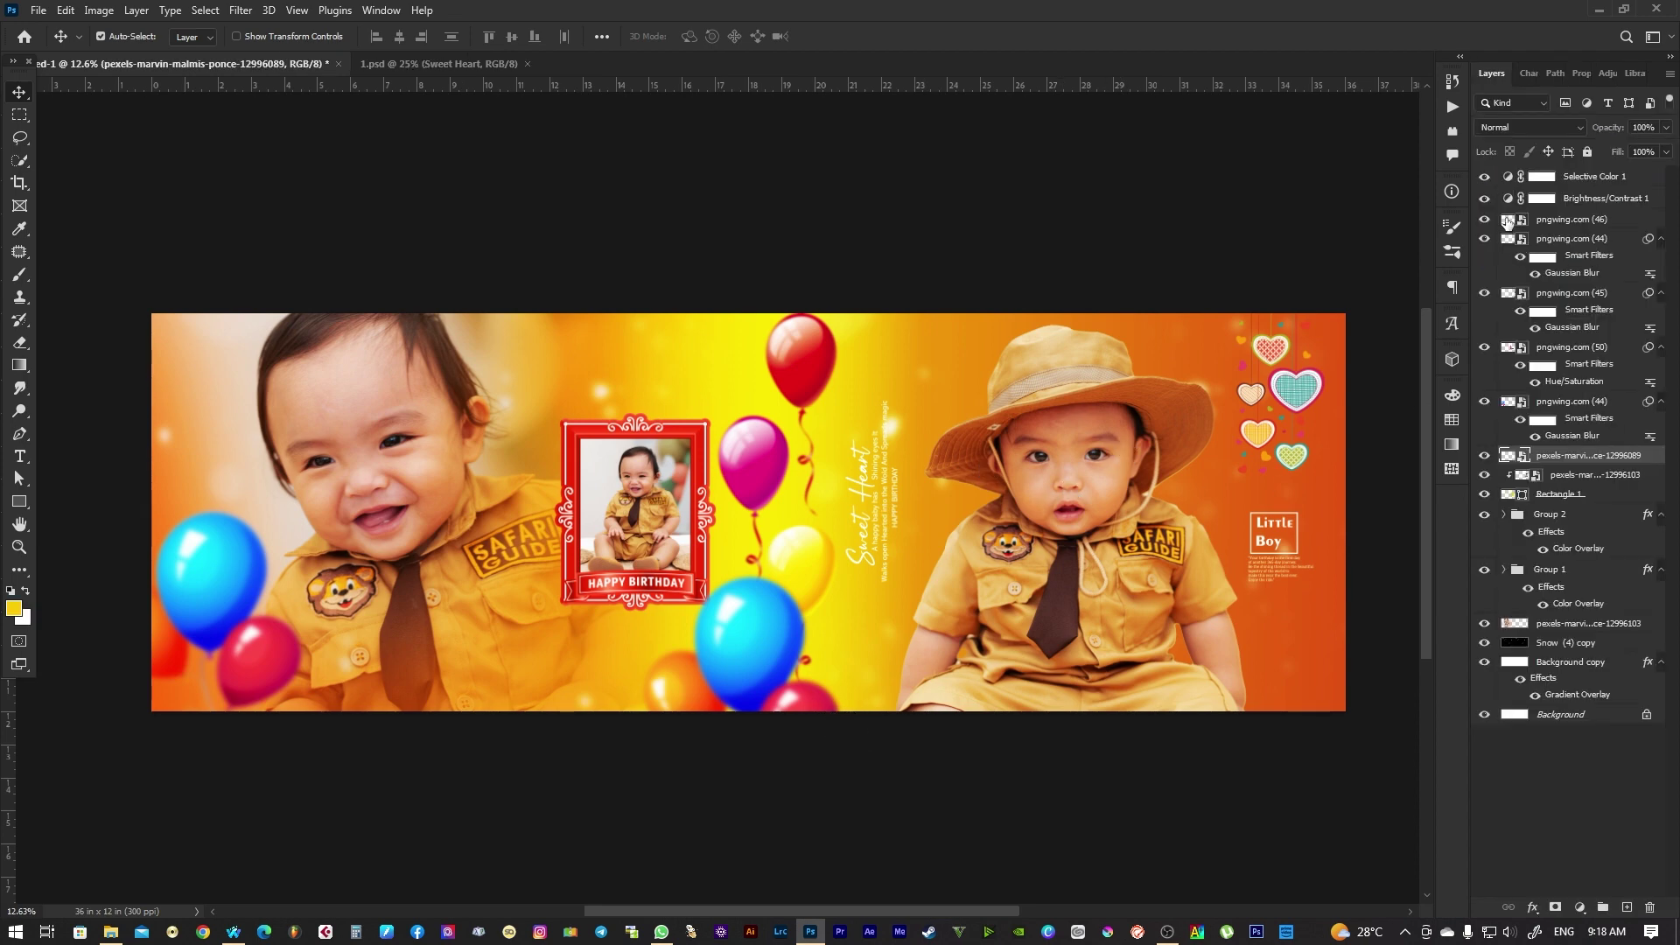
Erase the Selective Color mask over the right-hand boy
left_click(1542, 177)
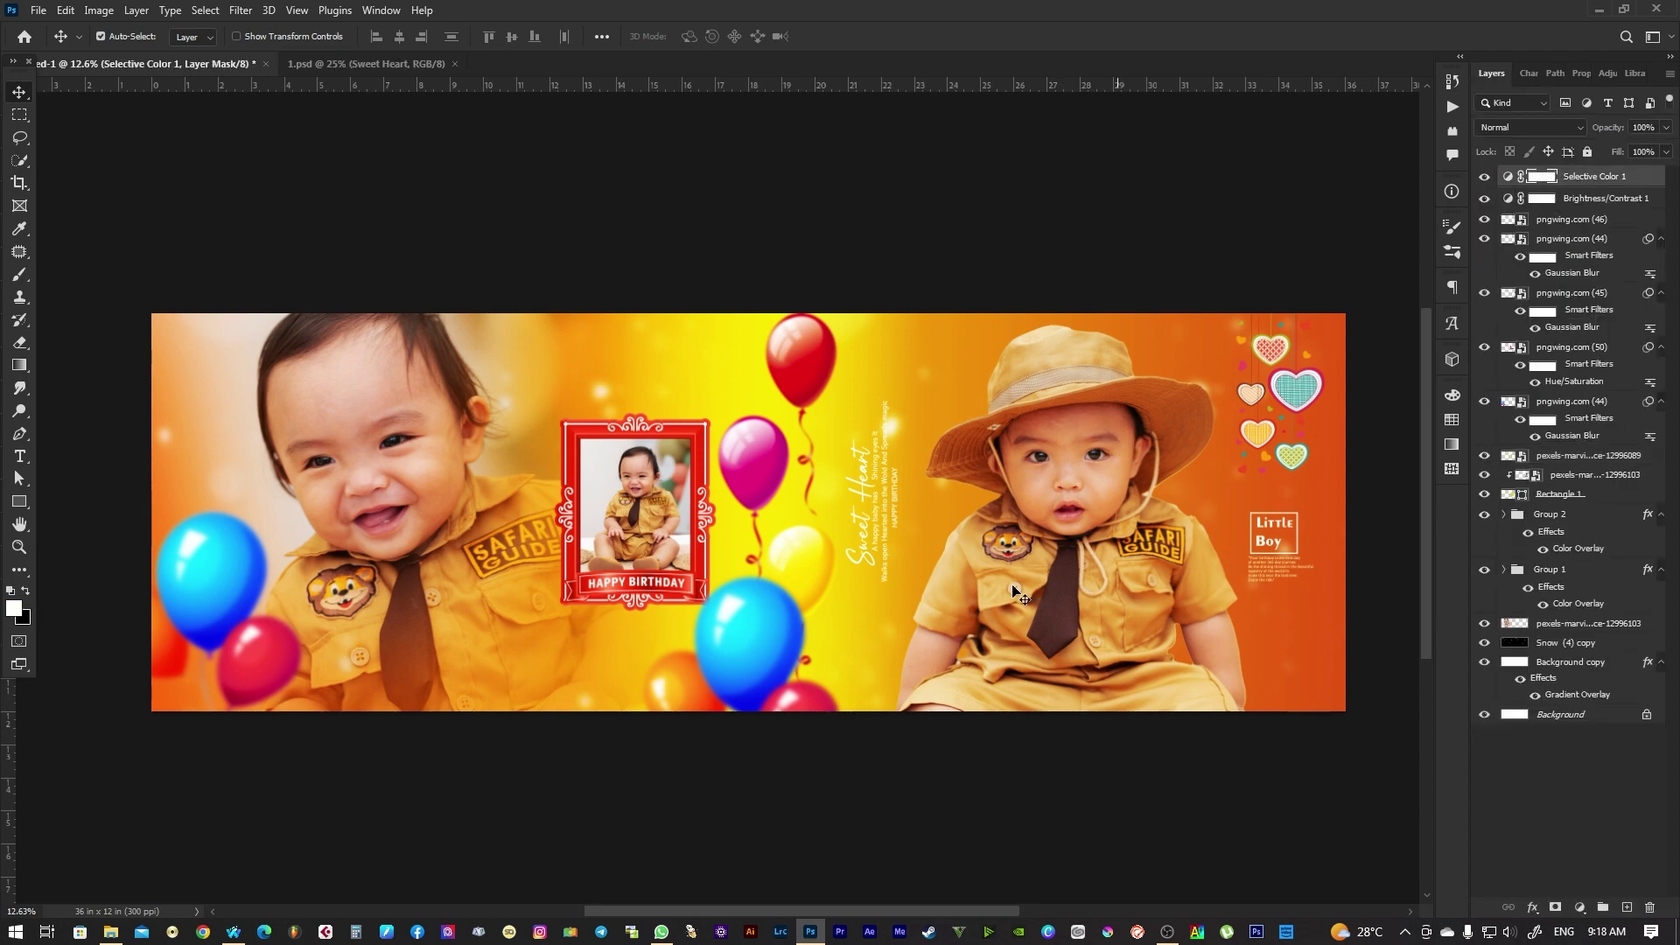
left_click(21, 341)
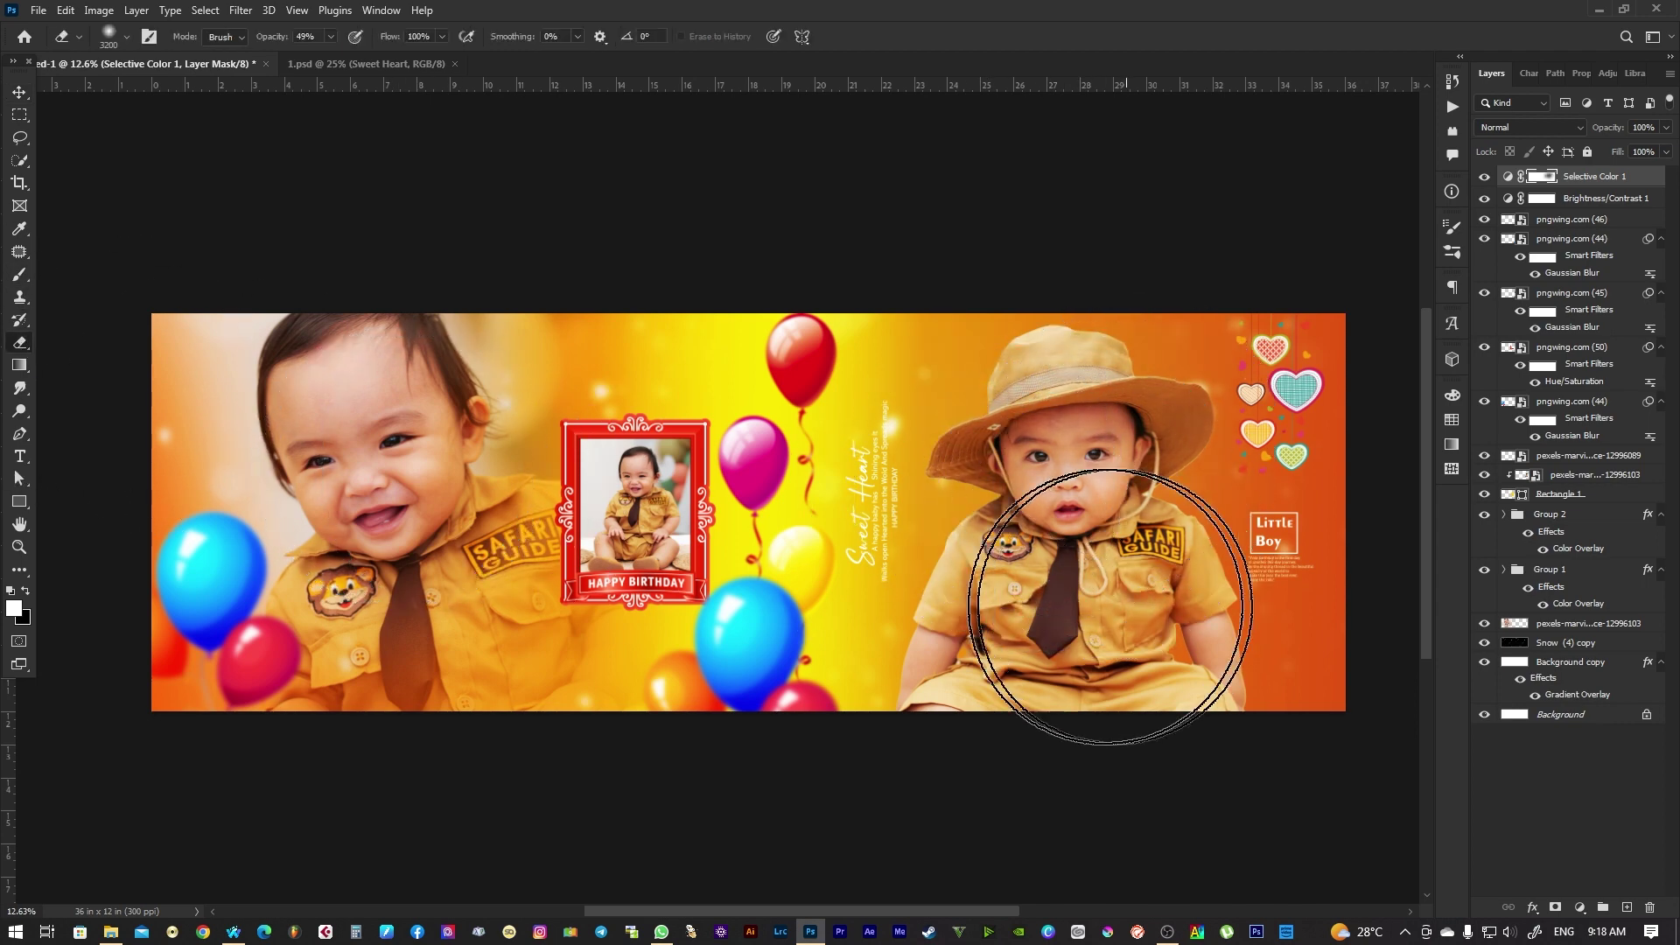
key("v")
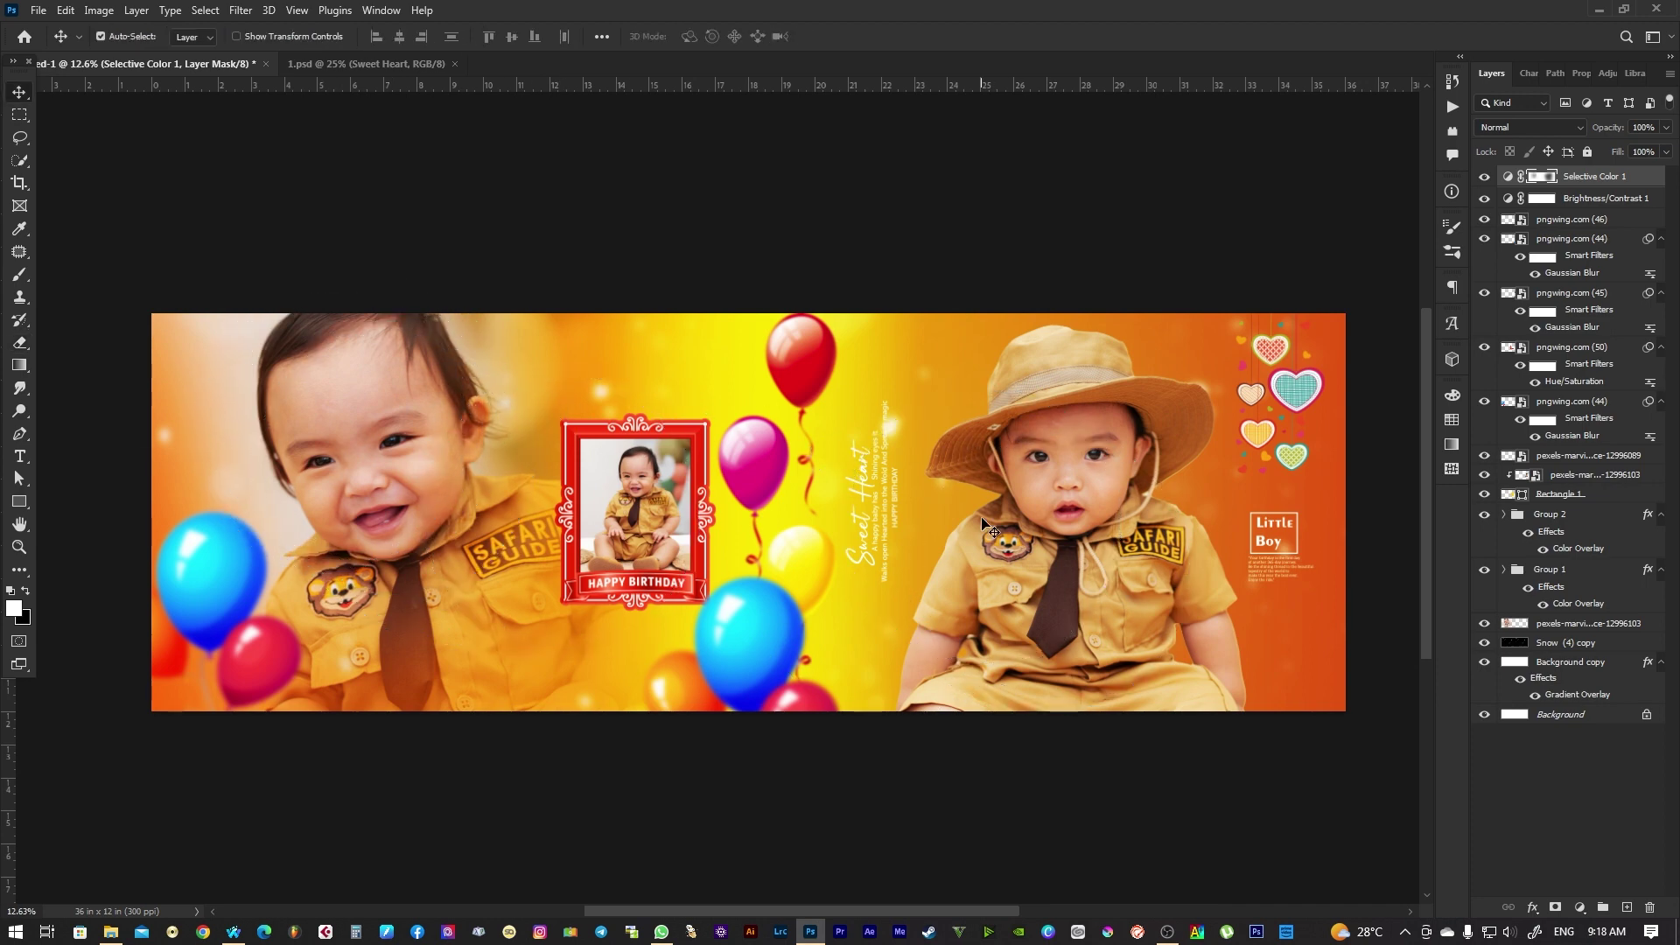
scroll(989, 527, "up", 1)
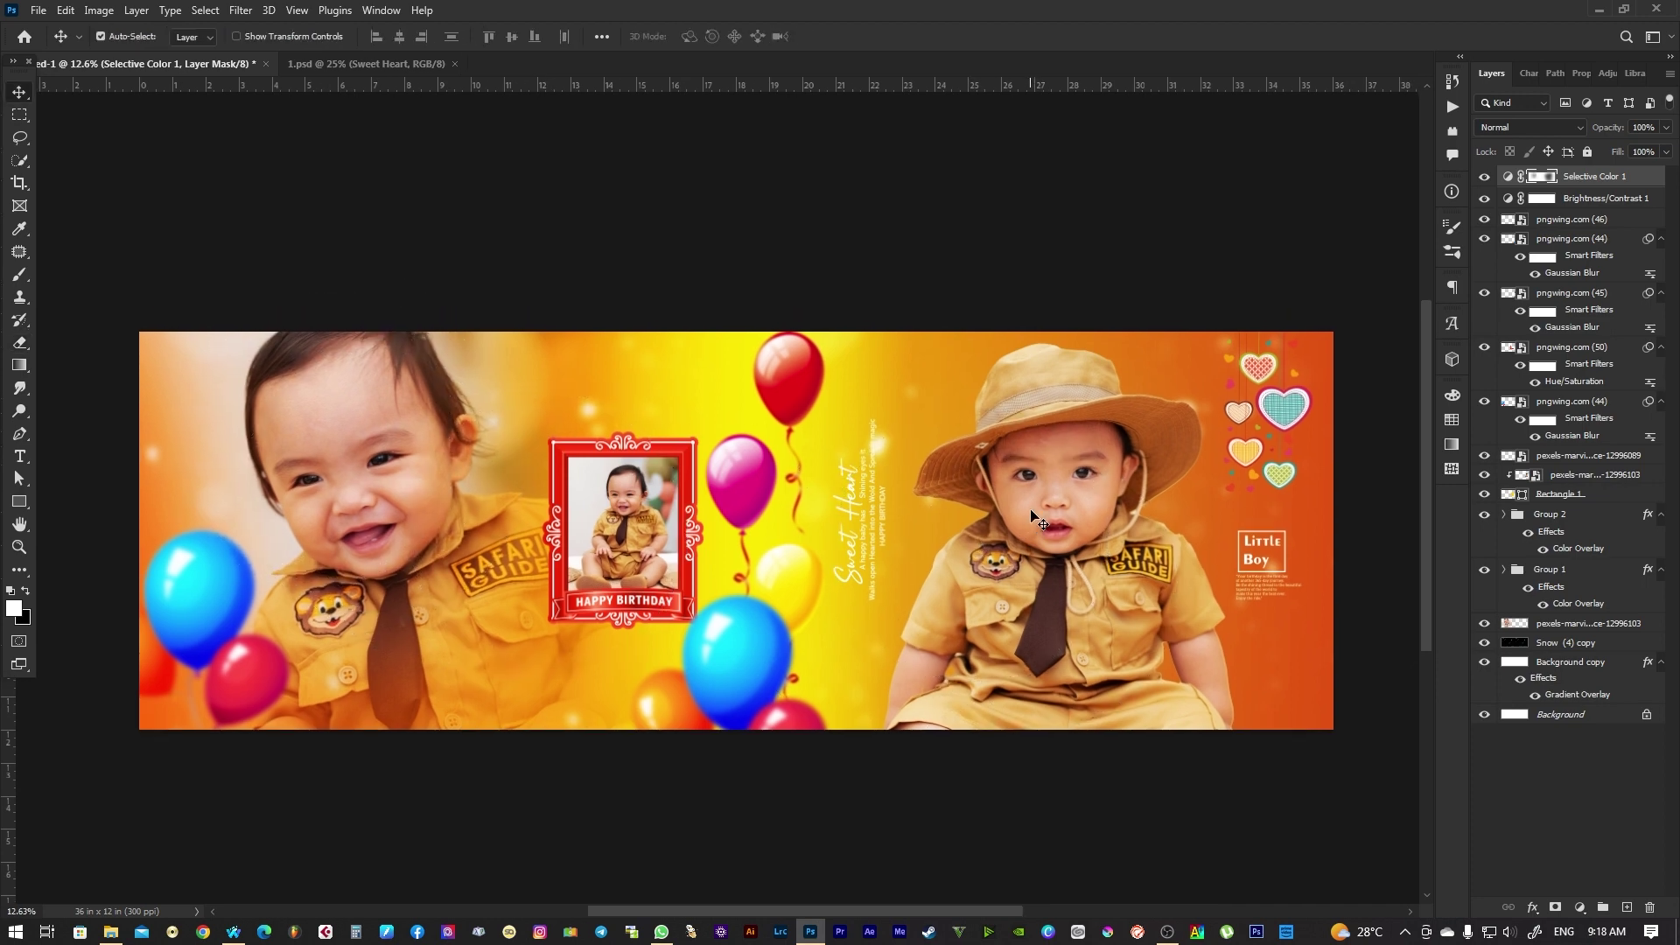
Preview the banner full-screen and zoomed in, then restore the panels and fit it to the window
key("Tab")
key("f")
key("f")
left_click(1083, 493)
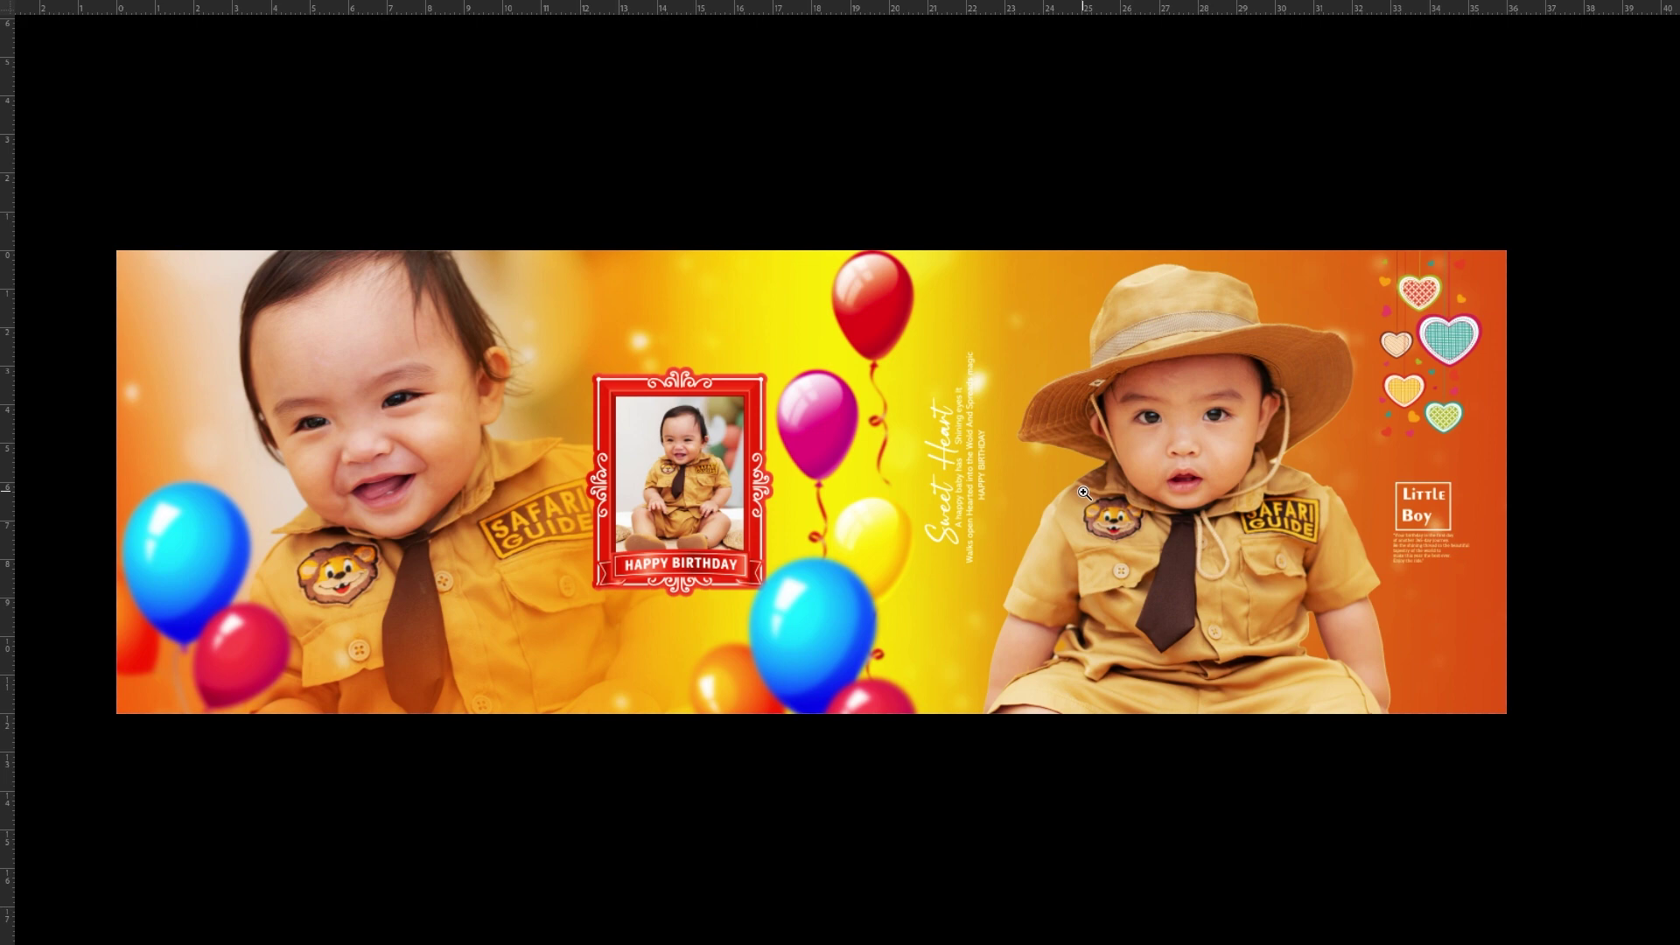
left_click_drag(1083, 492, 1088, 514)
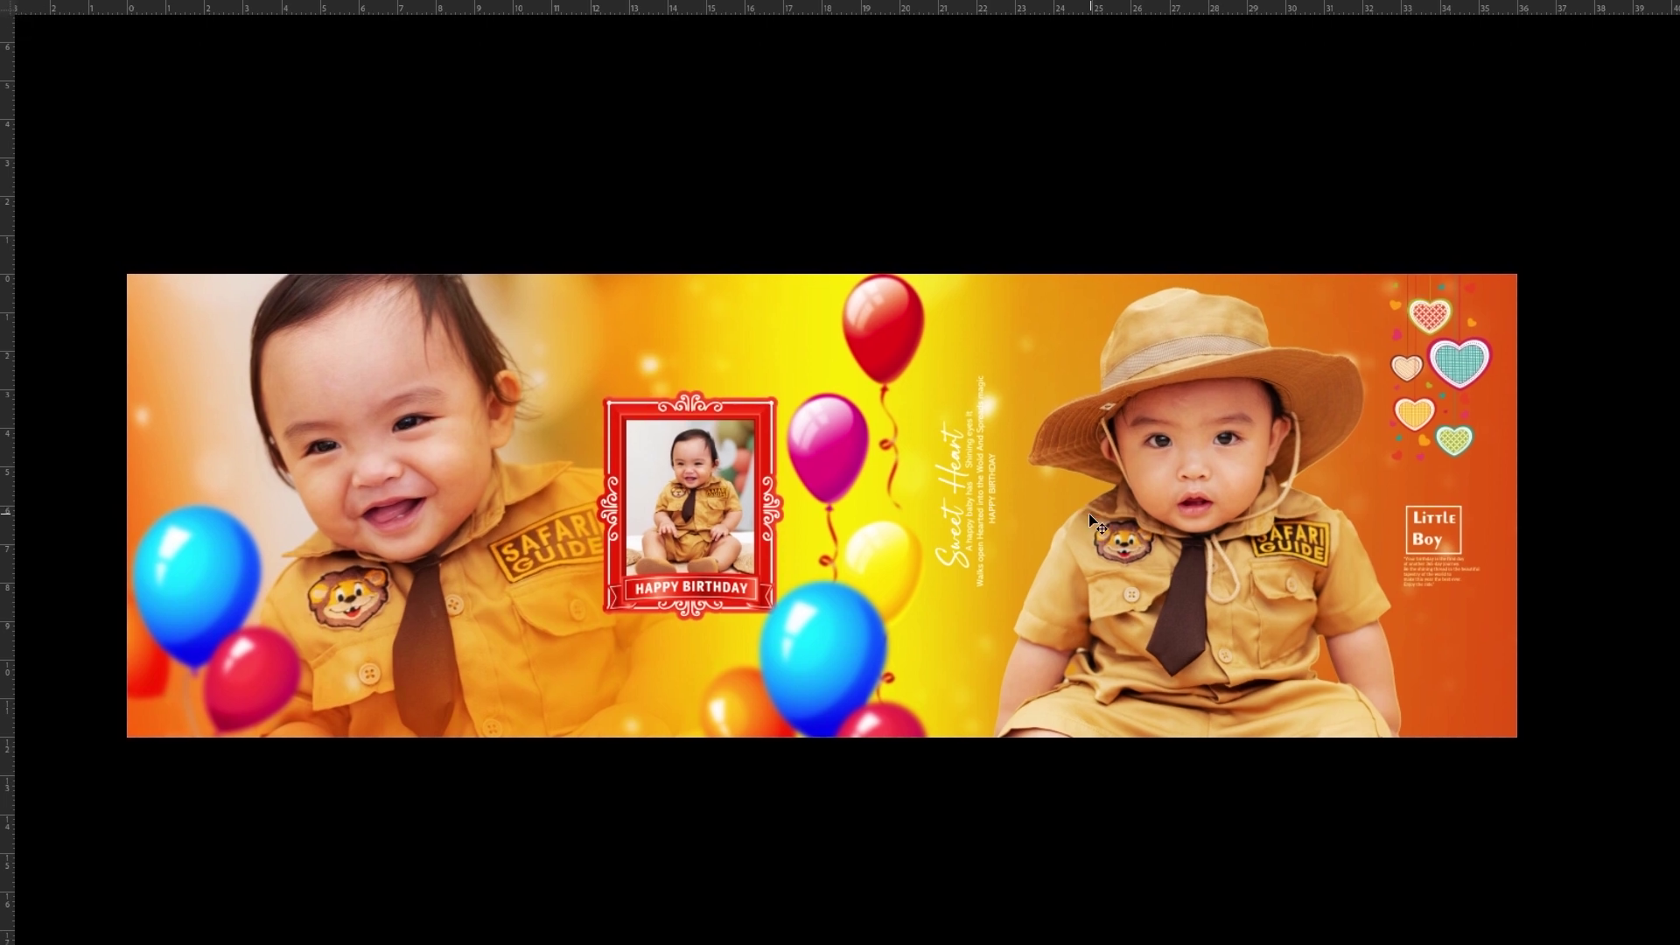
key("f")
key("ctrl+0")
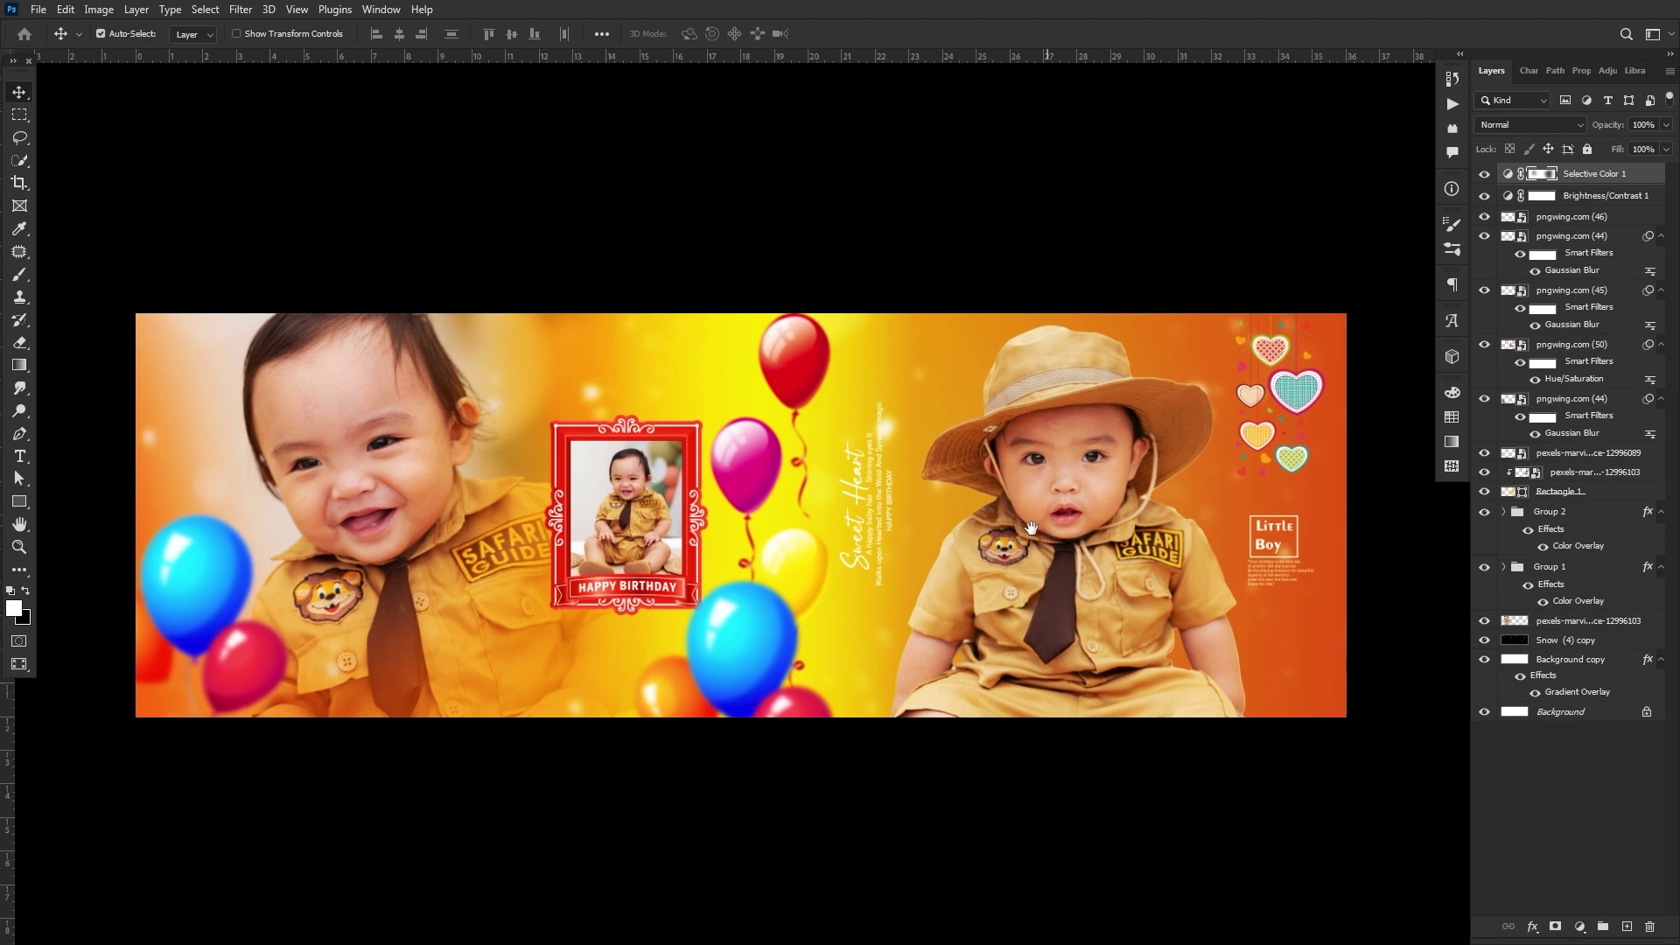
left_click_drag(1047, 477, 1024, 488)
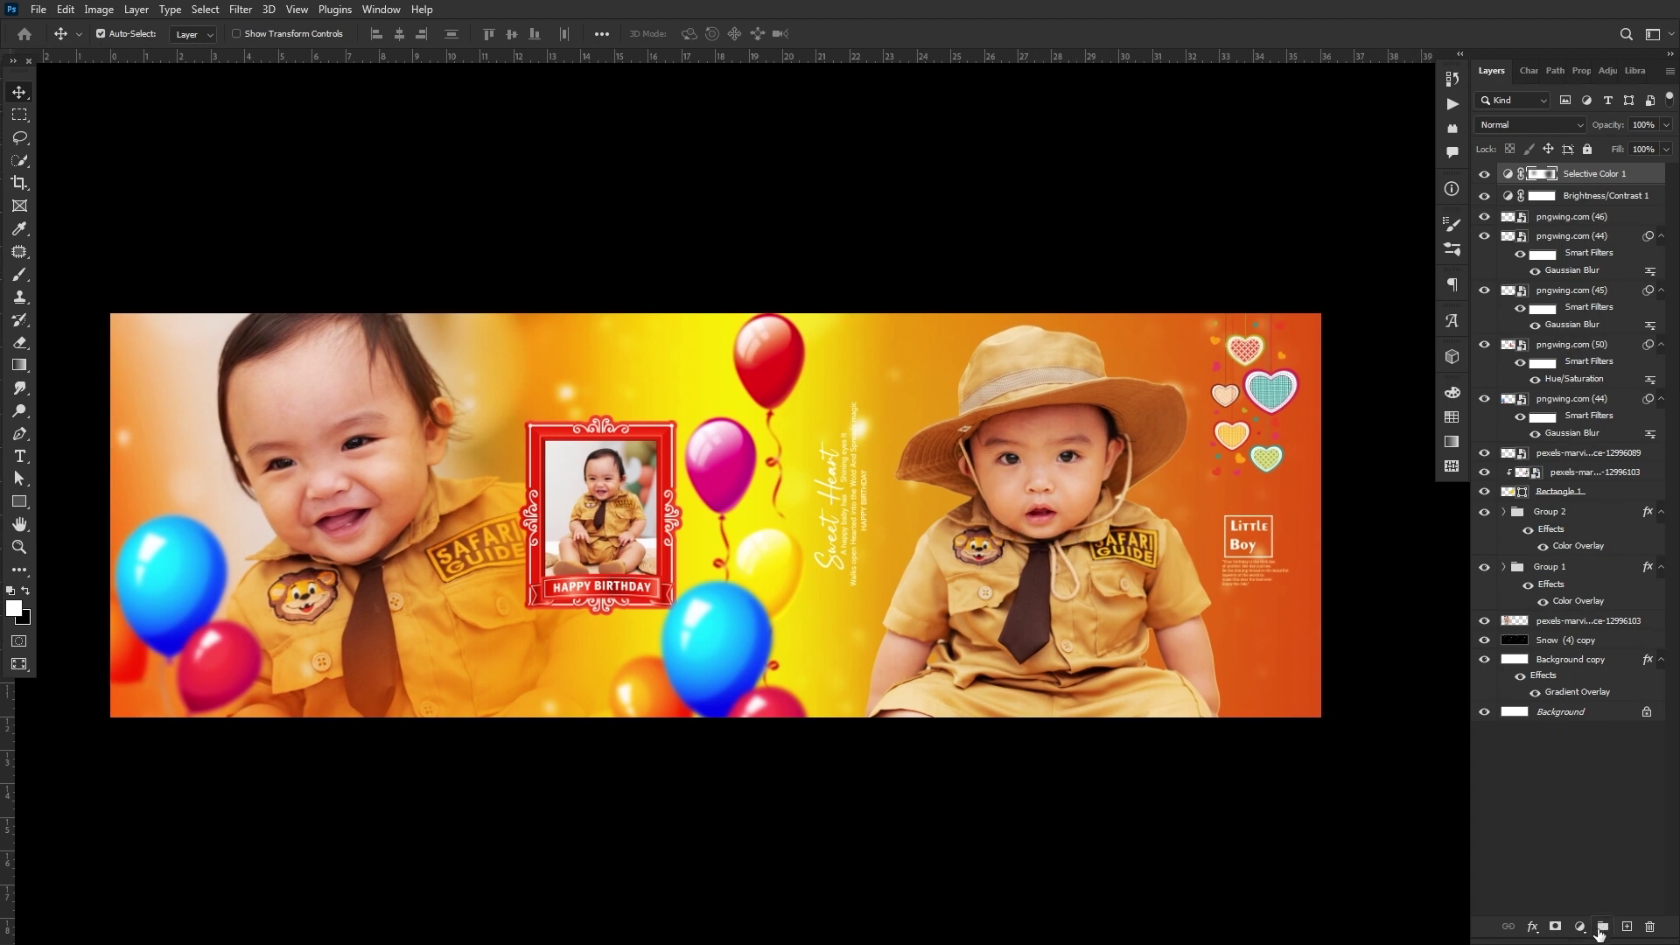
Create a new layer set to the Screen blend mode
left_click(1627, 927)
left_click(1529, 124)
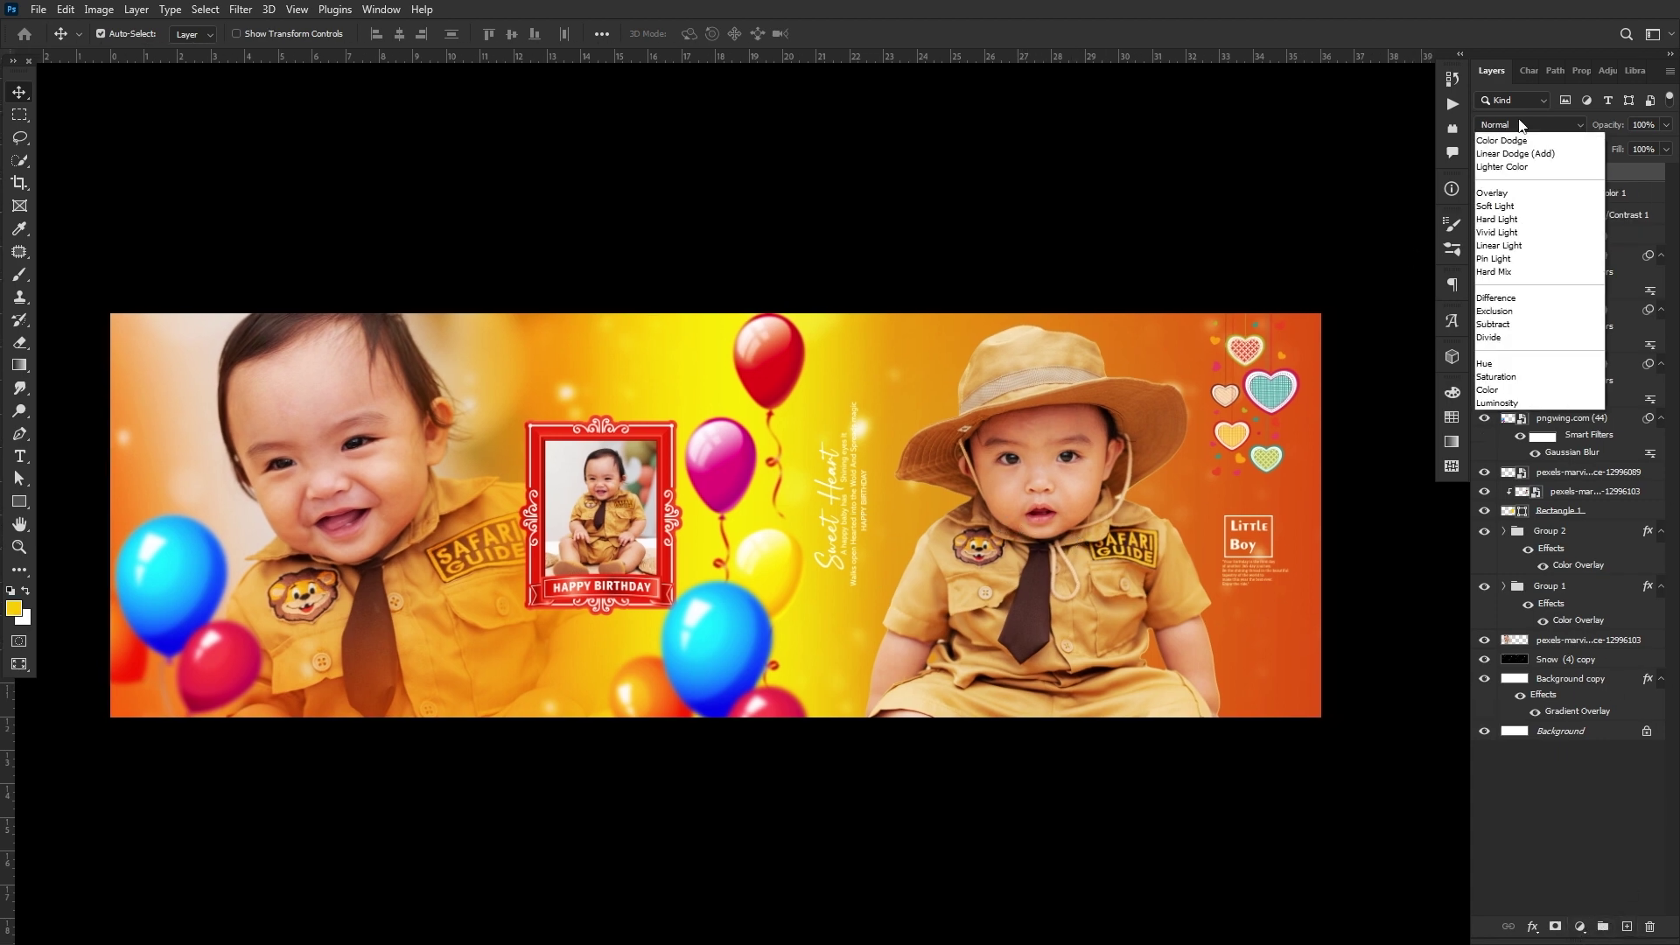
left_click(1500, 272)
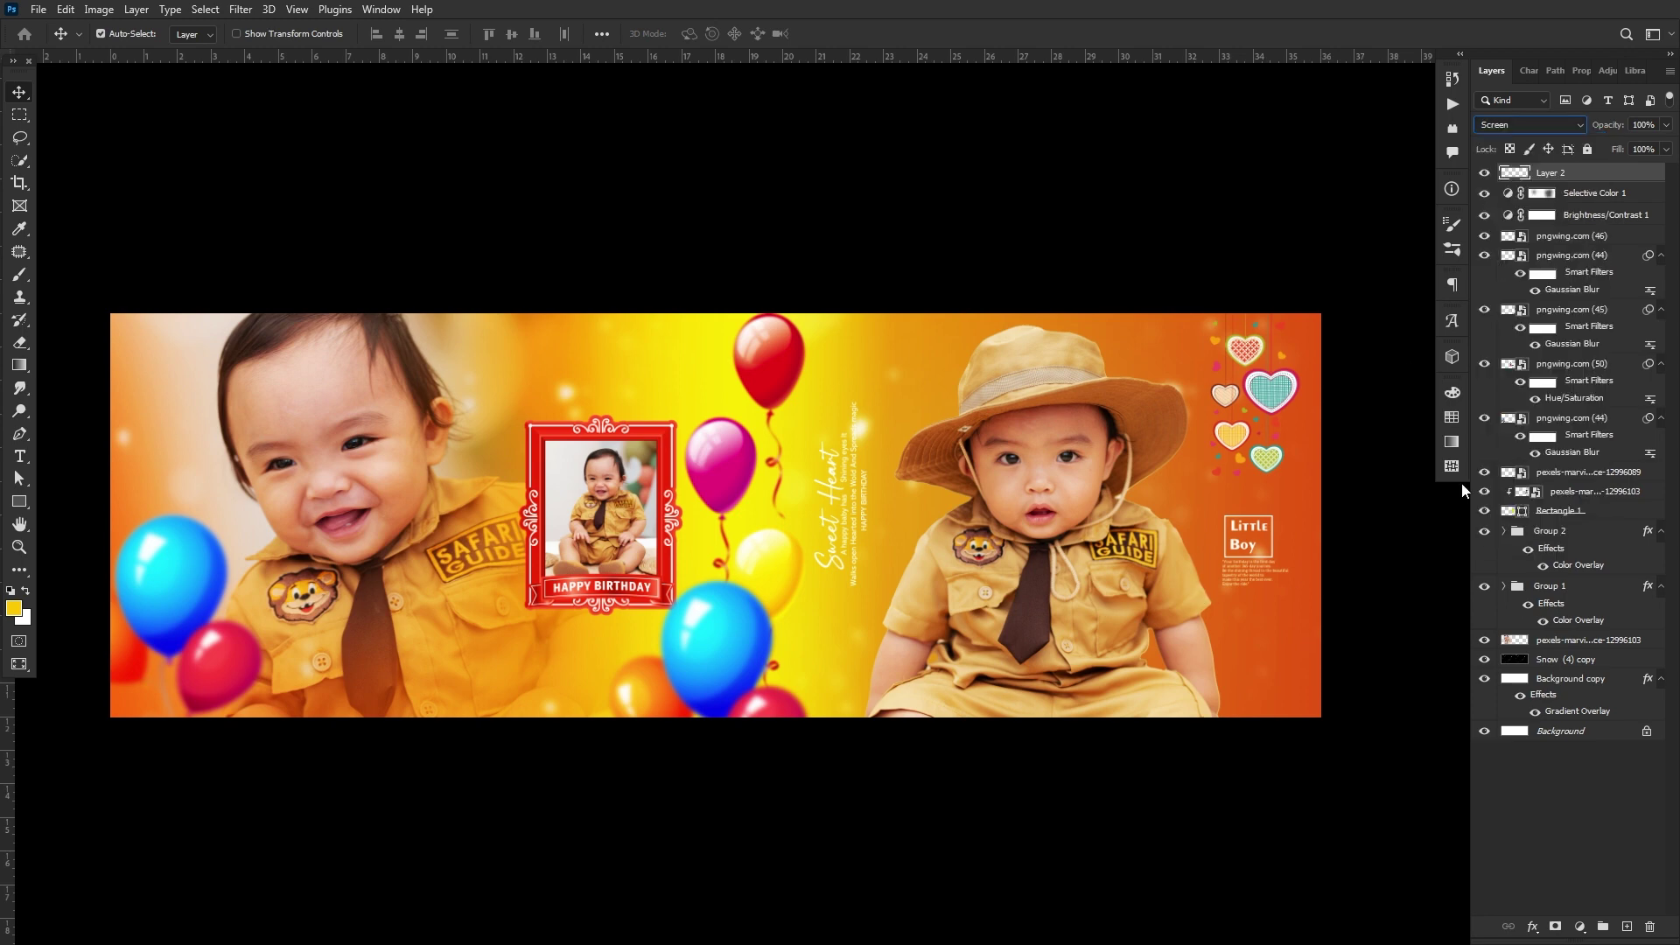
Paint a soft yellow glow around the frame and right-hand boy, erasing the excess
left_click(20, 274)
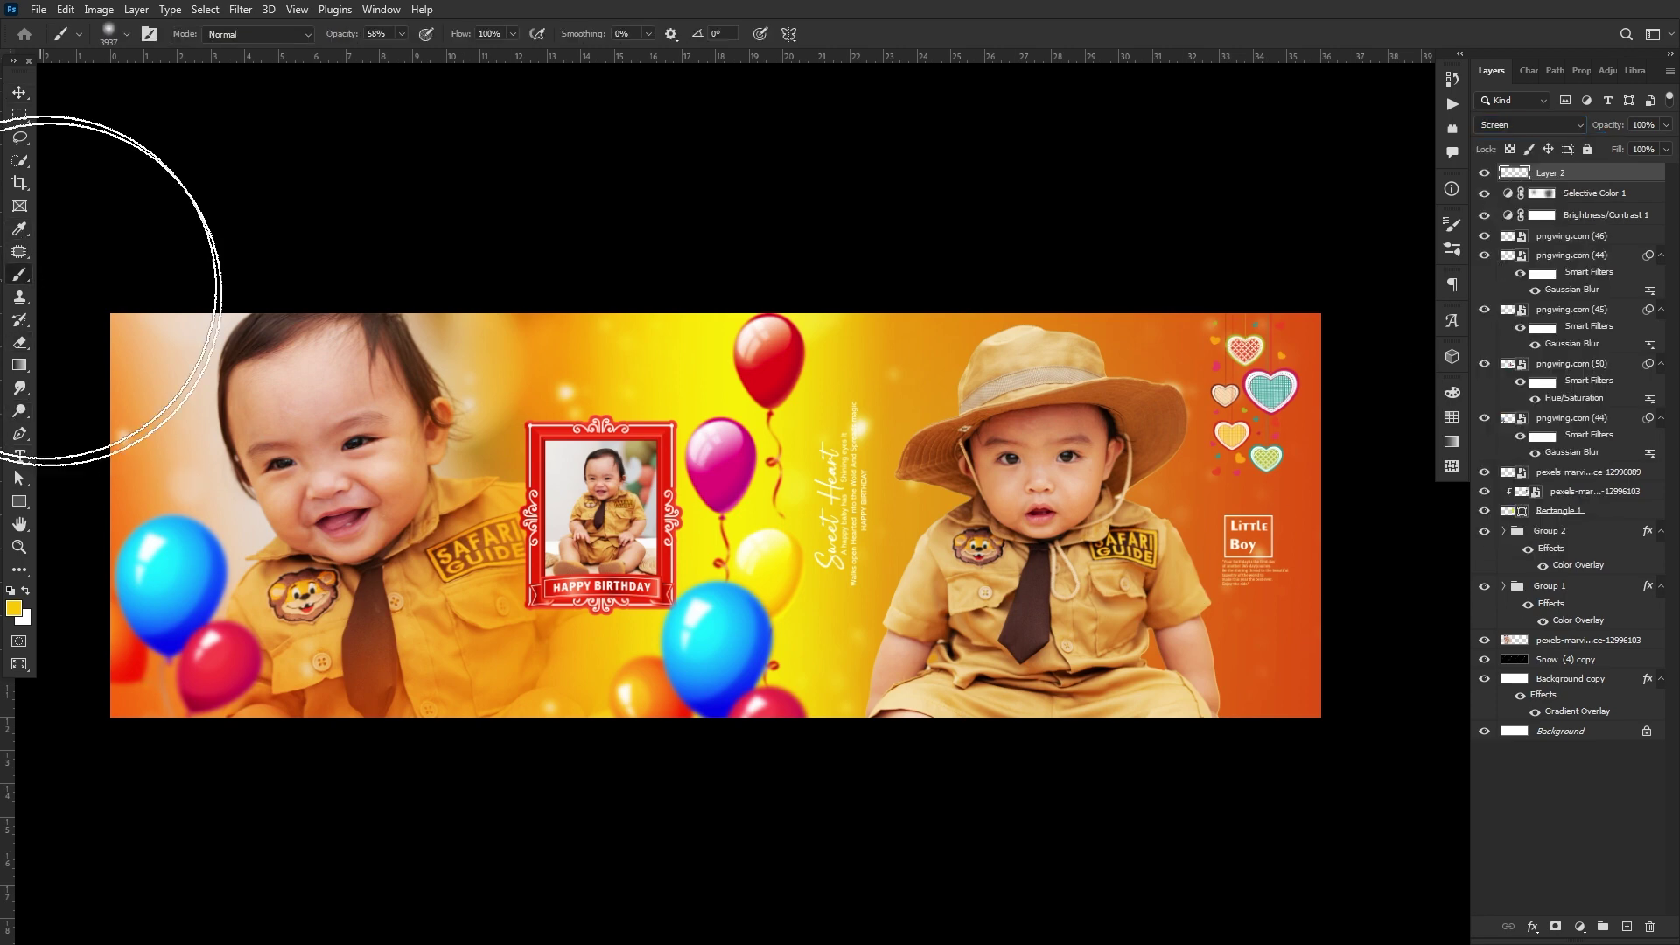
left_click(1231, 647)
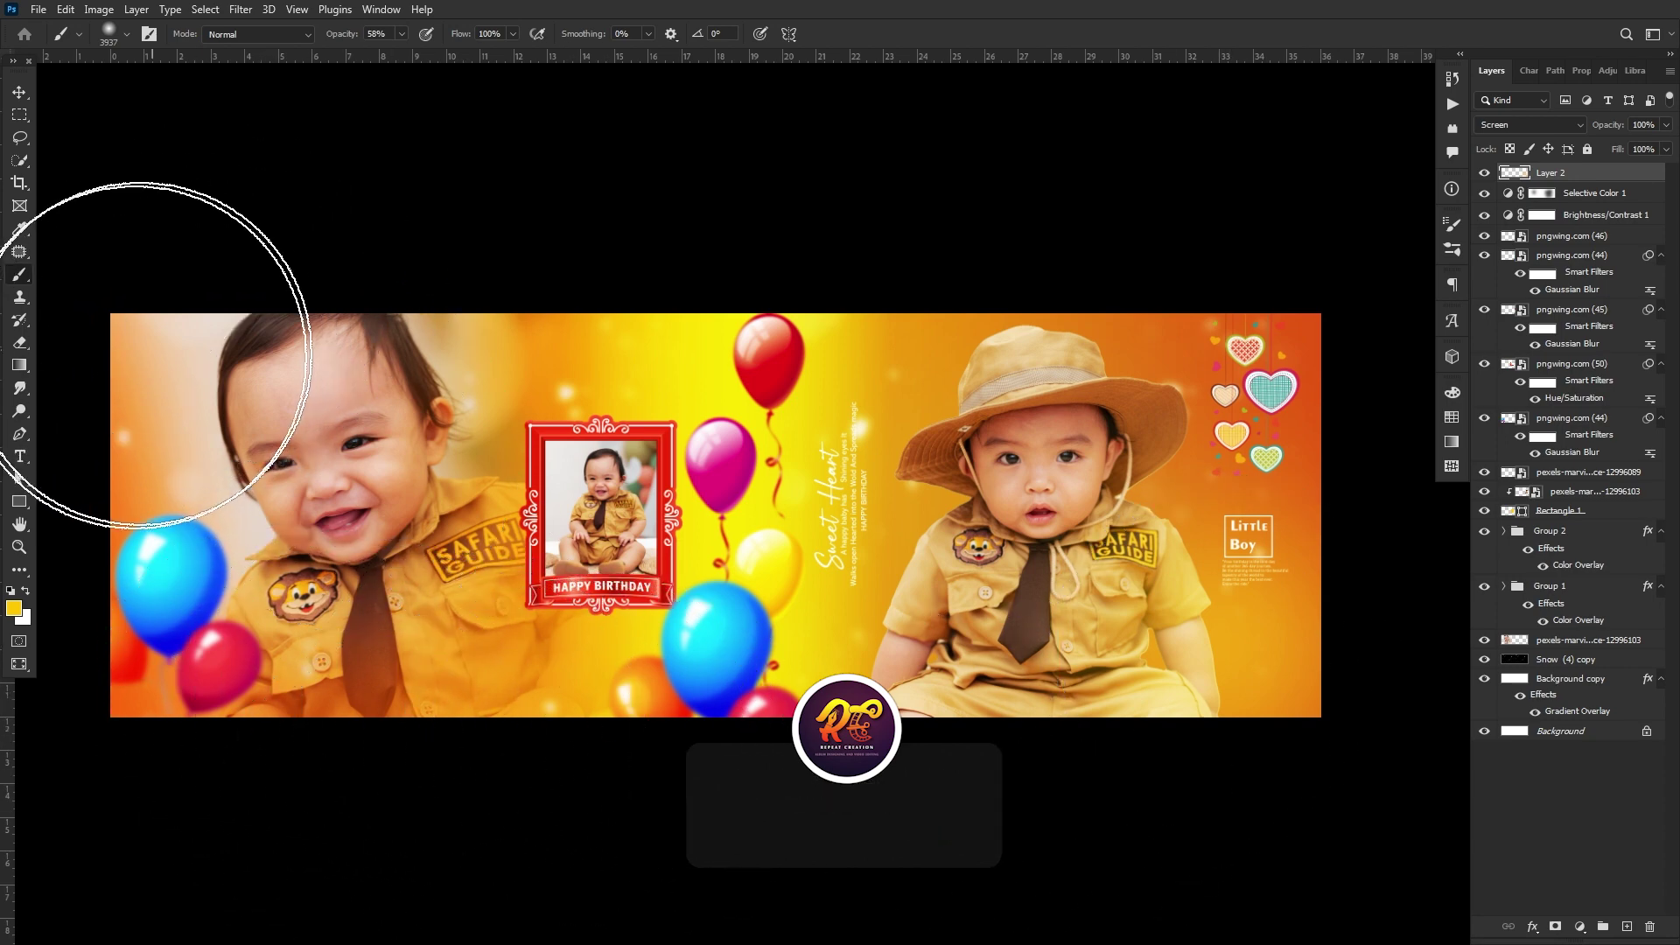
left_click_drag(600, 319, 525, 376)
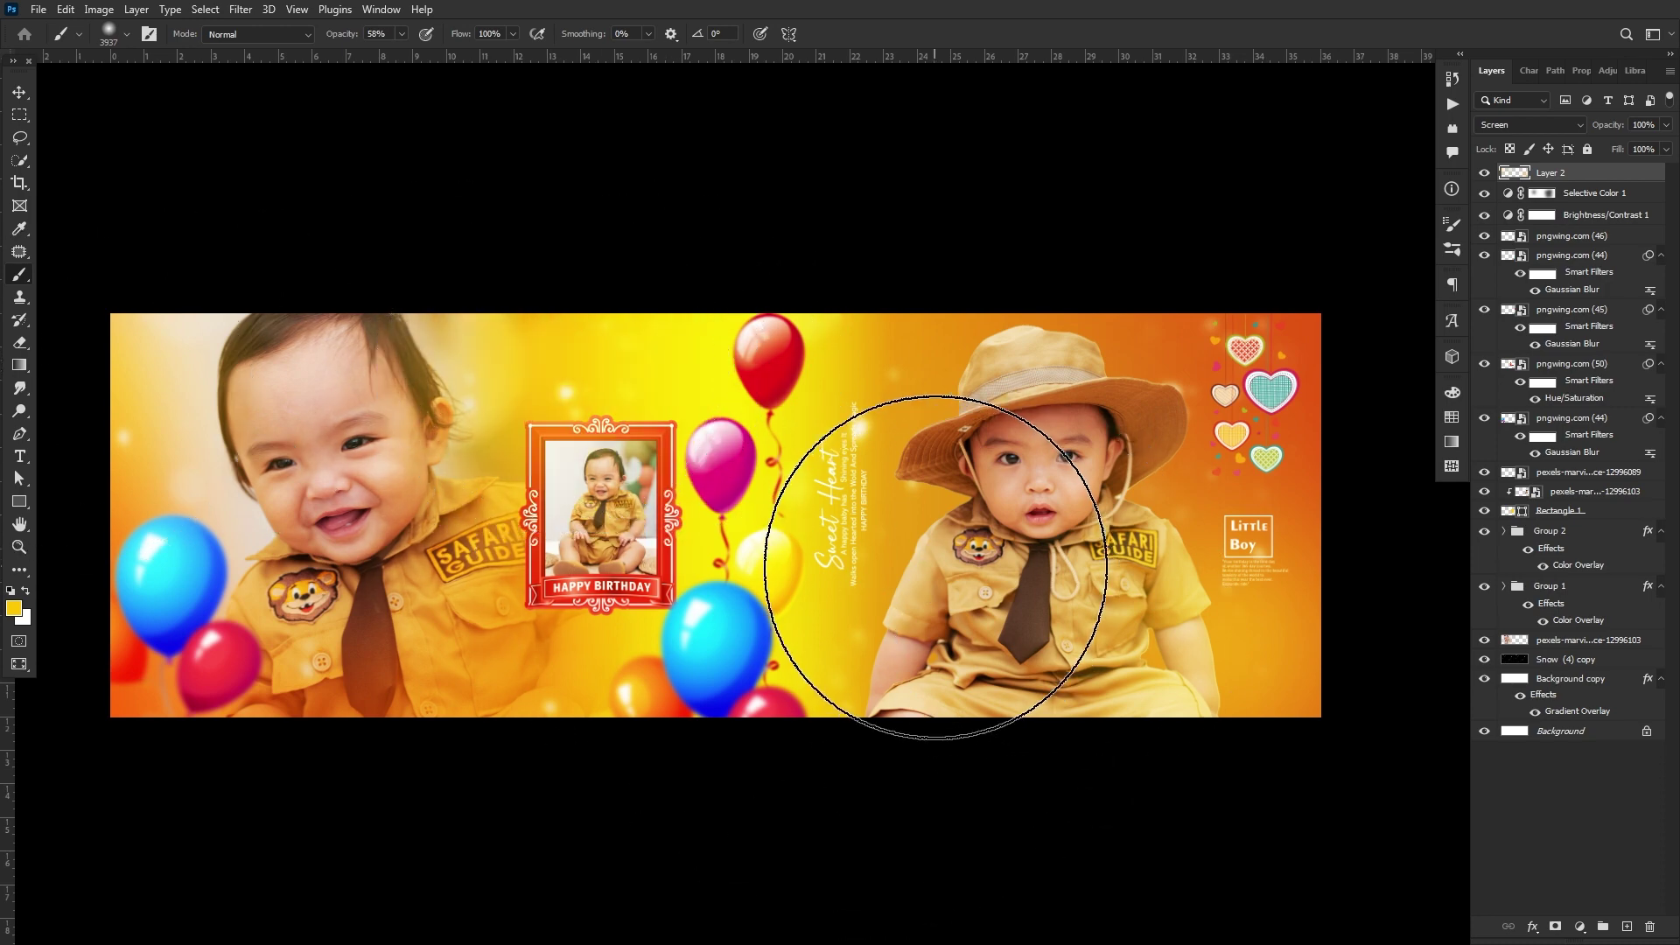
key("v")
key("f")
key("e")
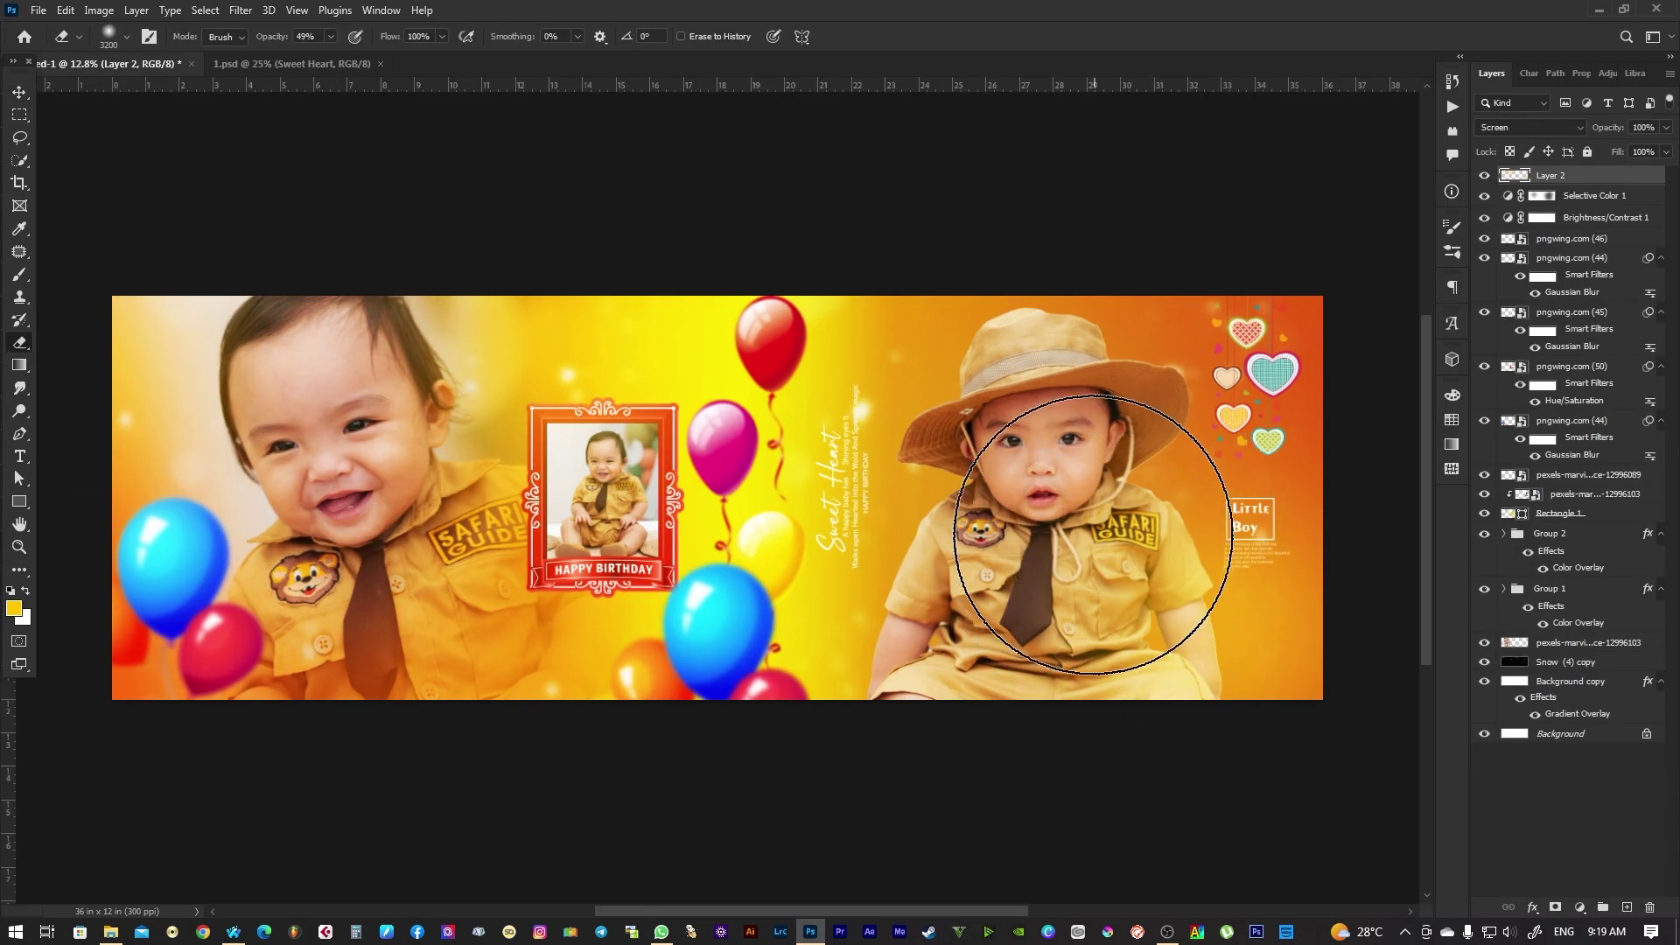
key("v")
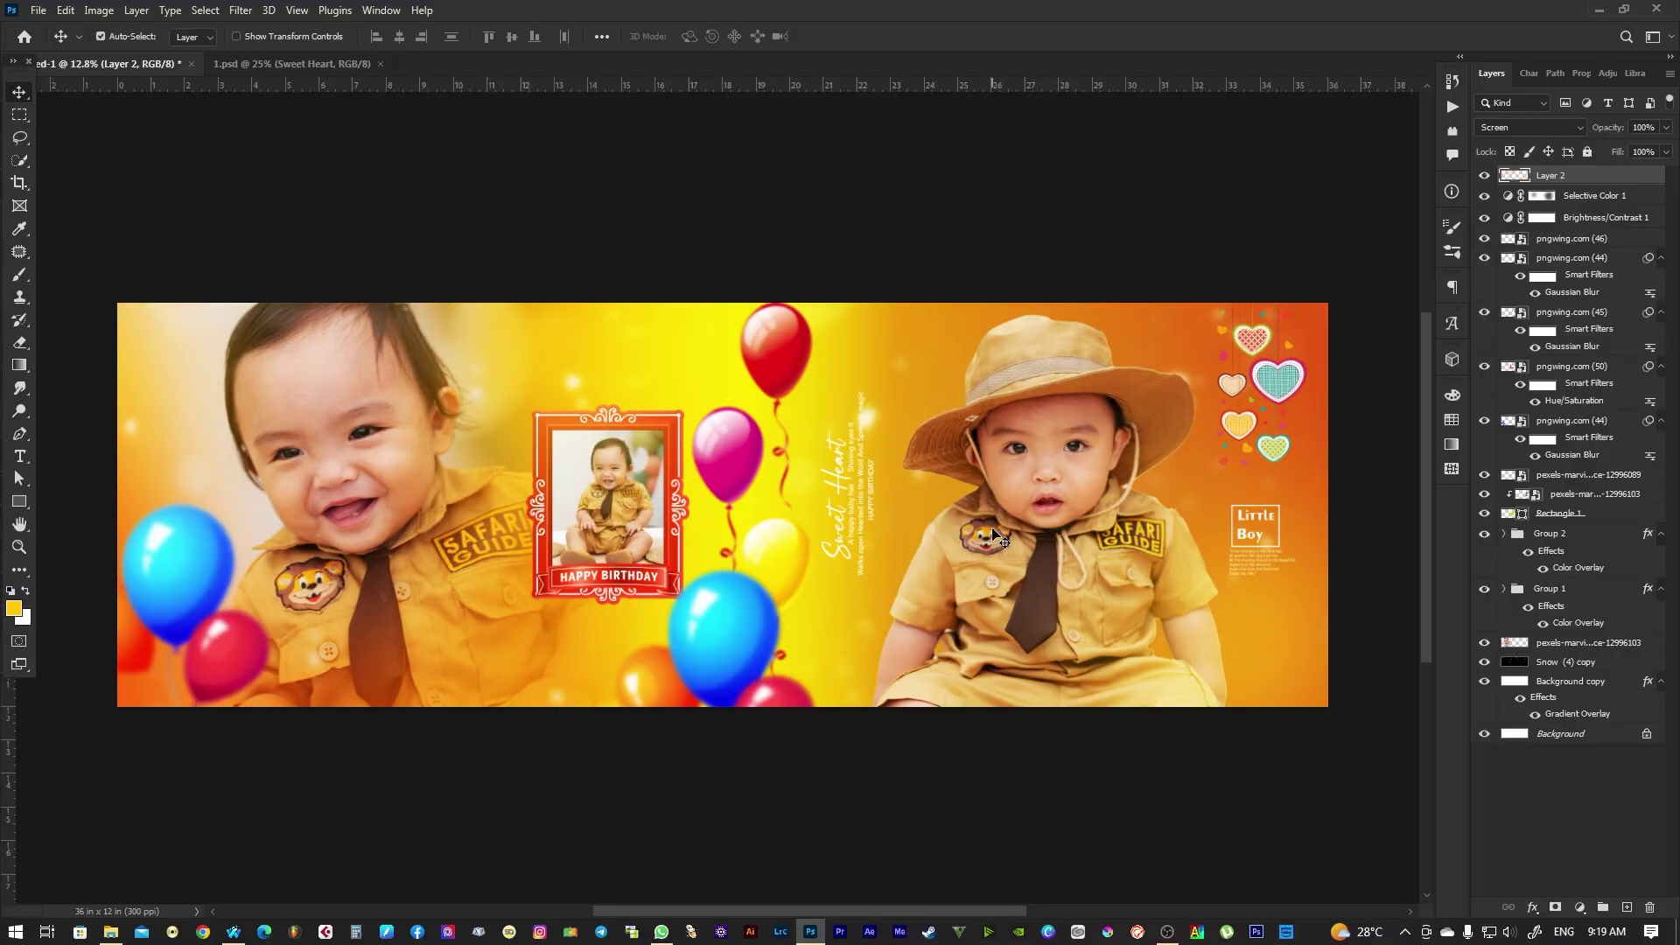